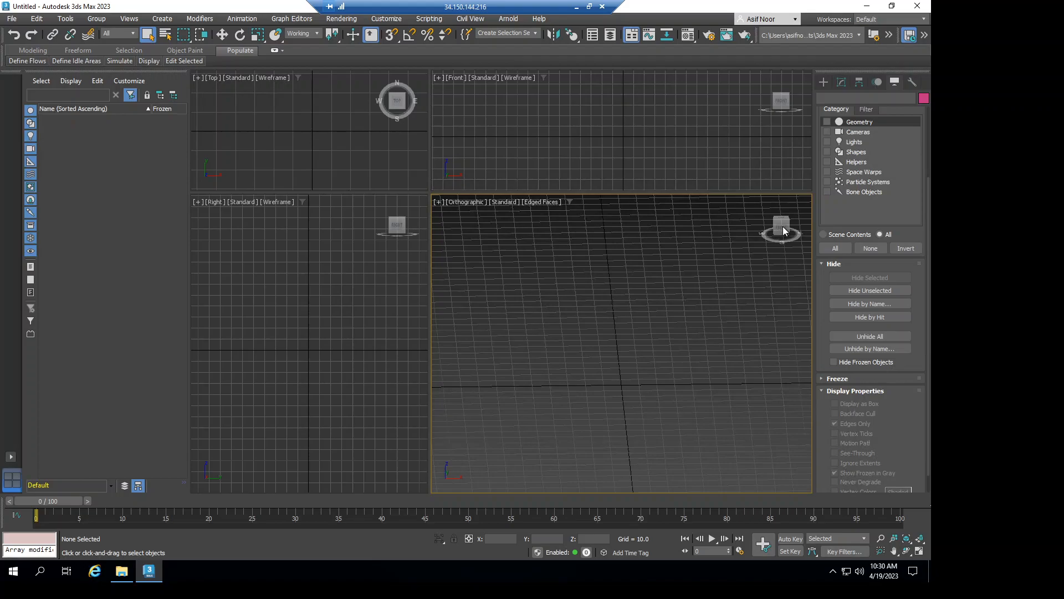
# Create a rectangular plane about 114.5 long and 60 wide, centred near the grid origin in the Front view.
pyautogui.click(783, 226)
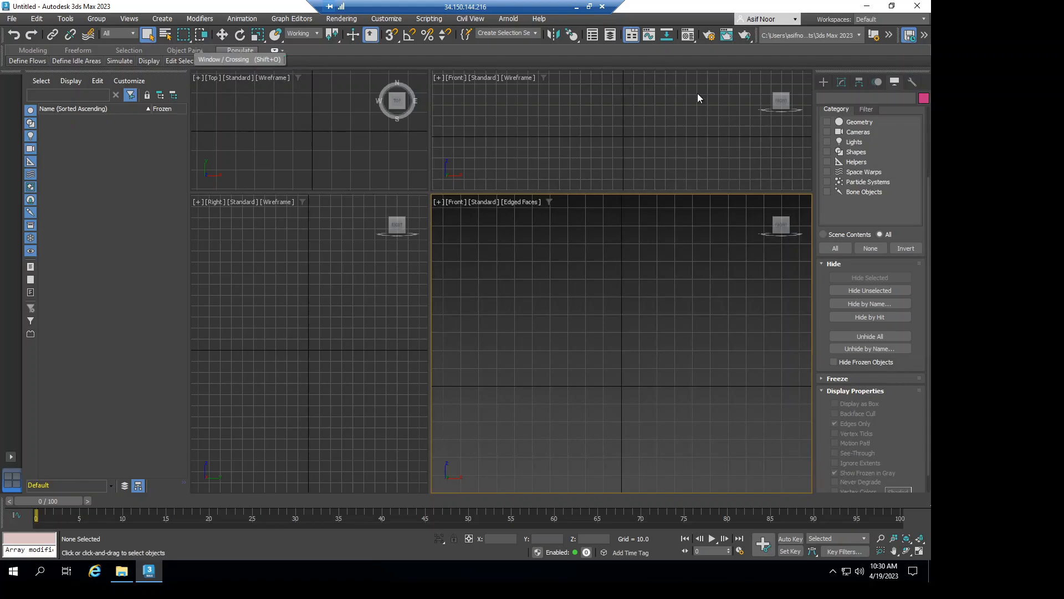
pyautogui.click(826, 84)
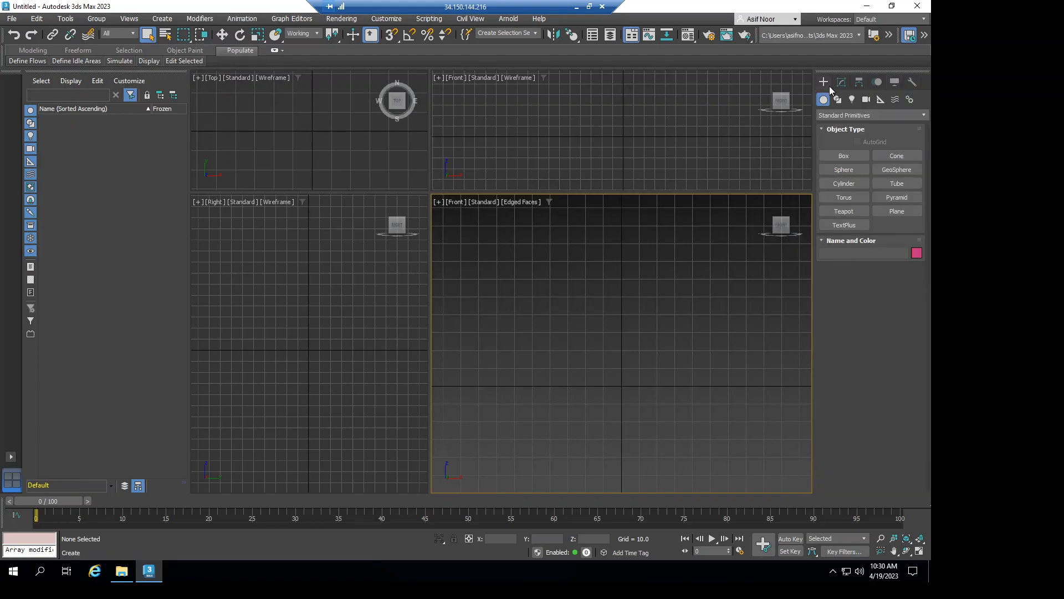
pyautogui.click(899, 211)
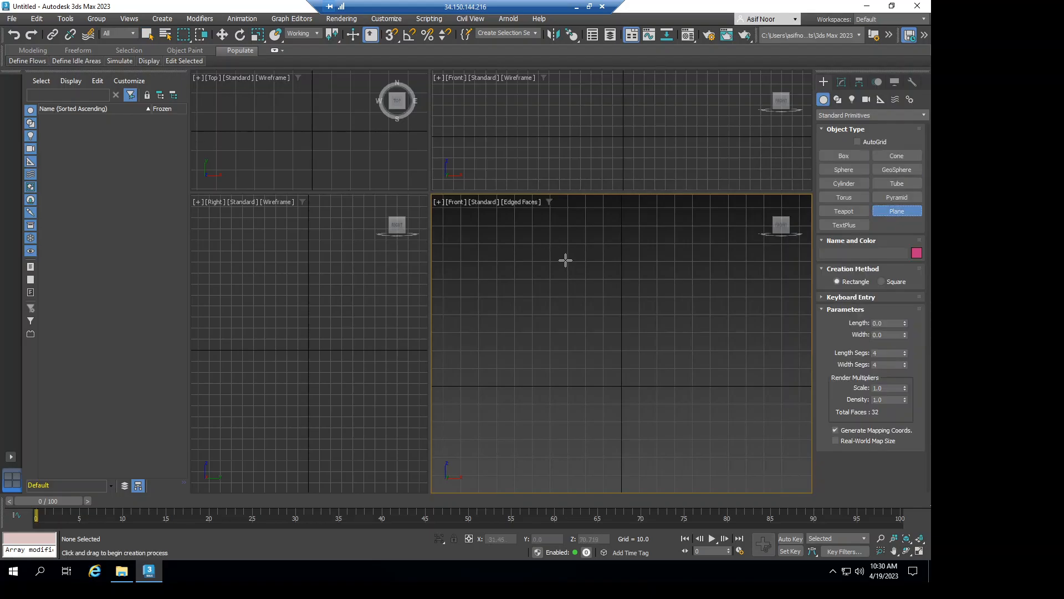
pyautogui.moveTo(566, 260); pyautogui.dragTo(673, 464)
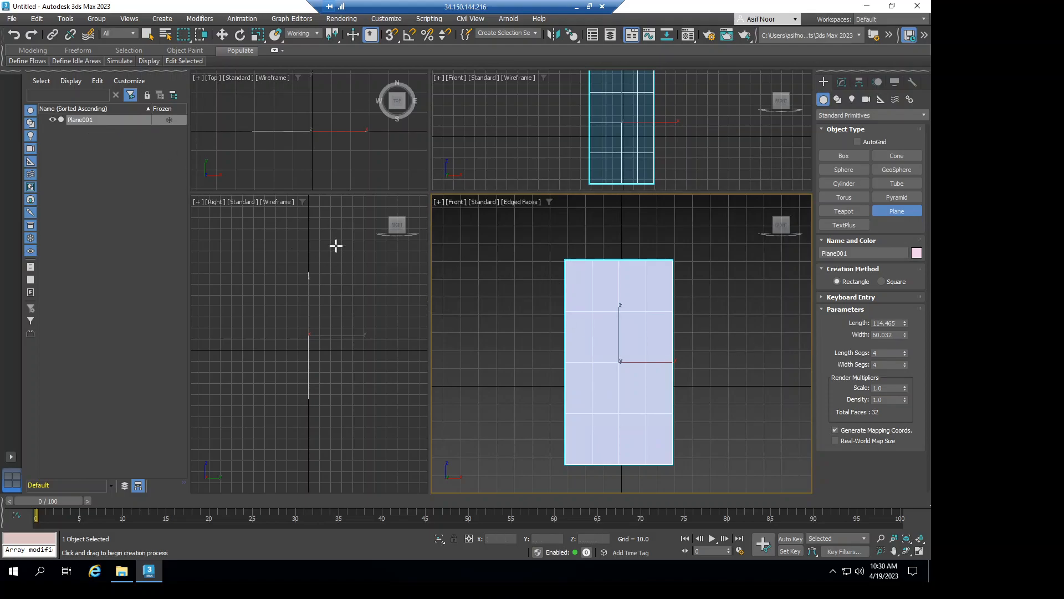
pyautogui.rightClick(108, 118)
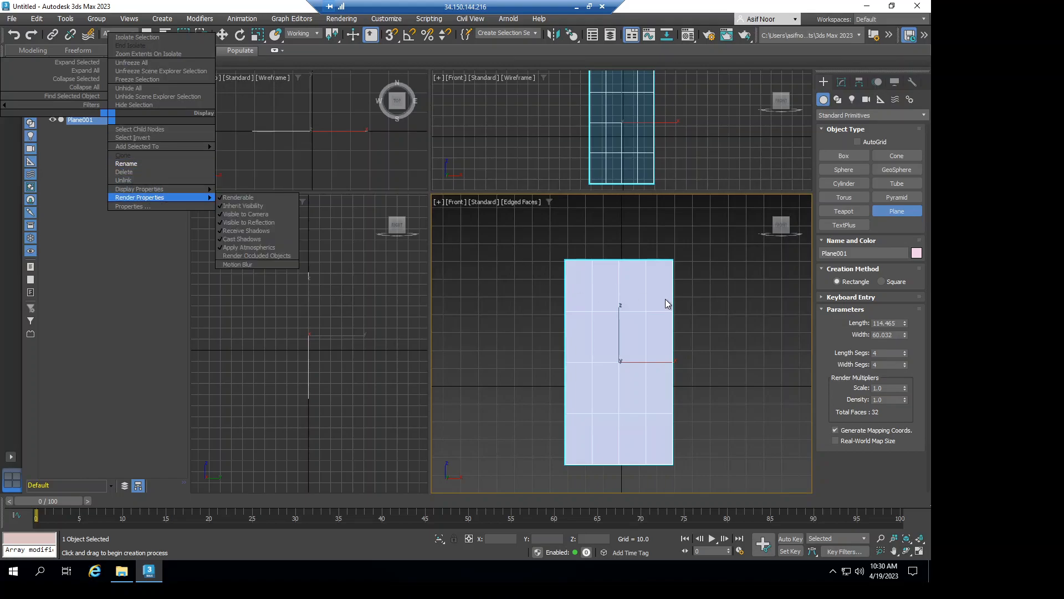
pyautogui.click(691, 255)
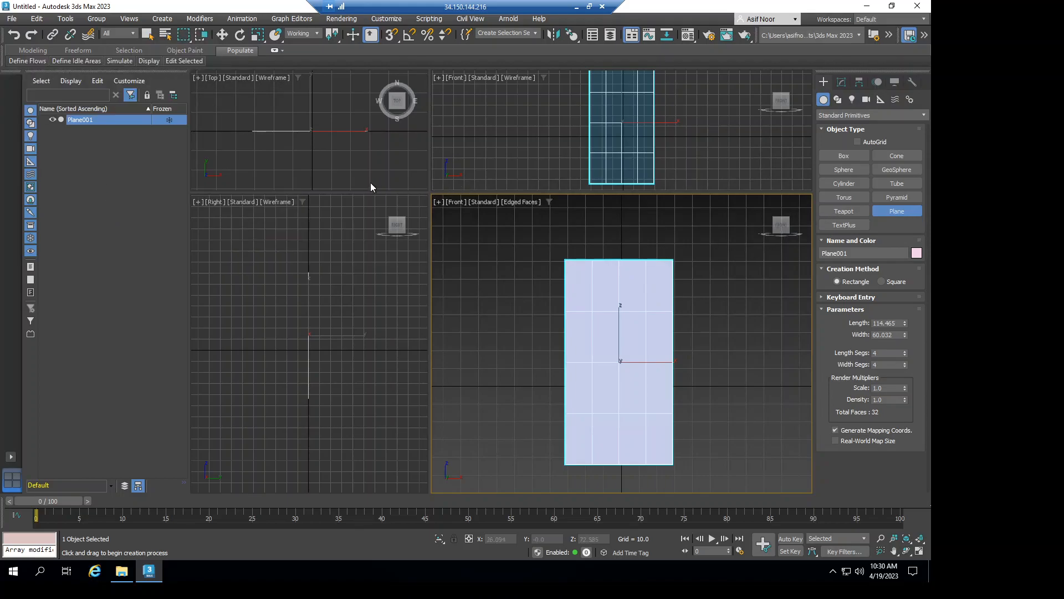
# Clone the plane as one rotated Copy about its vertical axis and set the copy's Z rotation to 90 degrees.
pyautogui.click(240, 34)
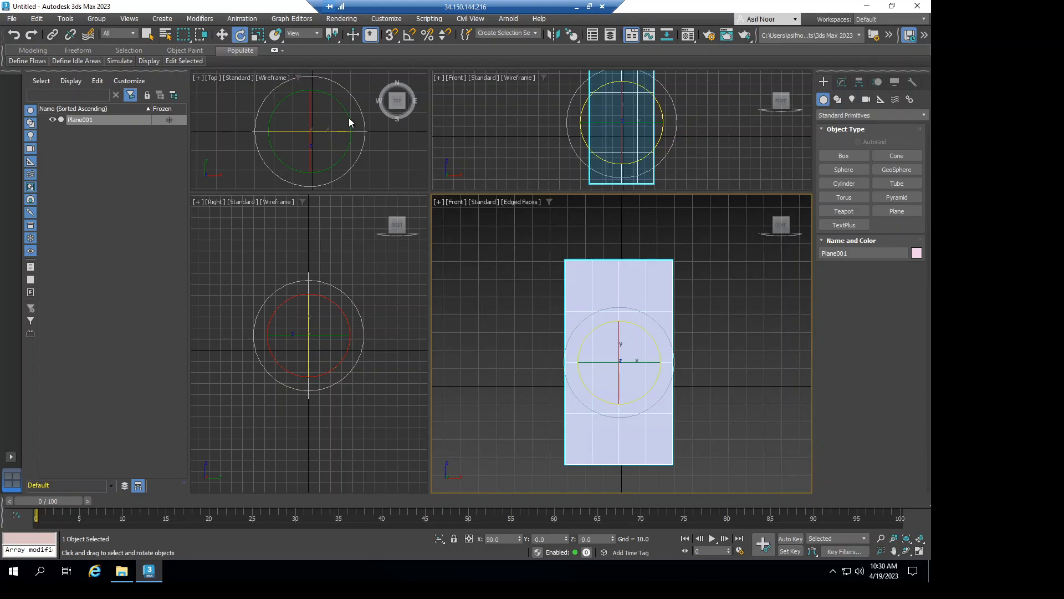
pyautogui.moveTo(360, 98); pyautogui.dragTo(239, 81)
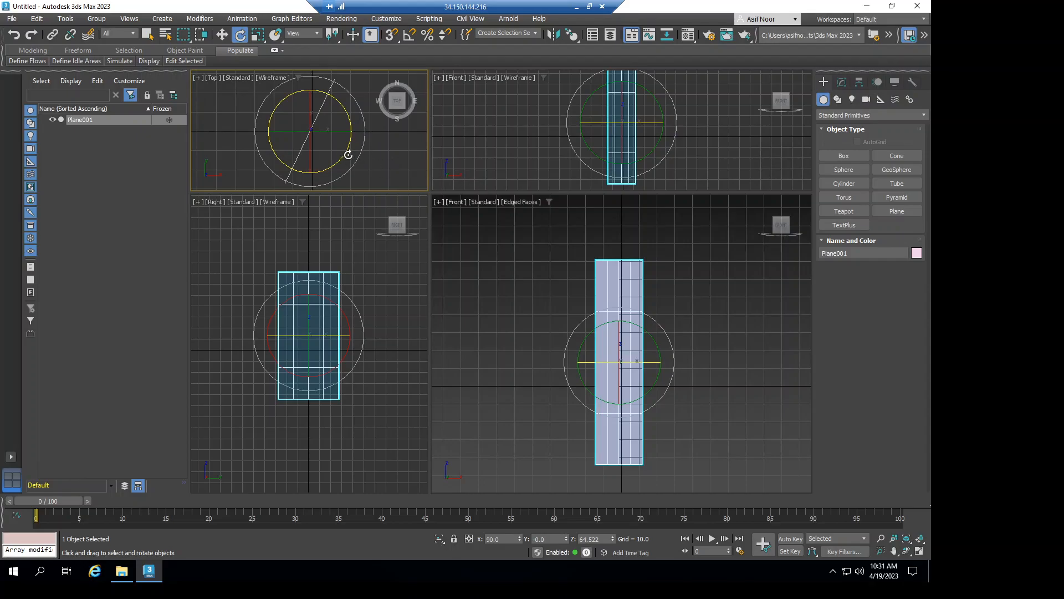
pyautogui.hotkey('ctrl', 'z')
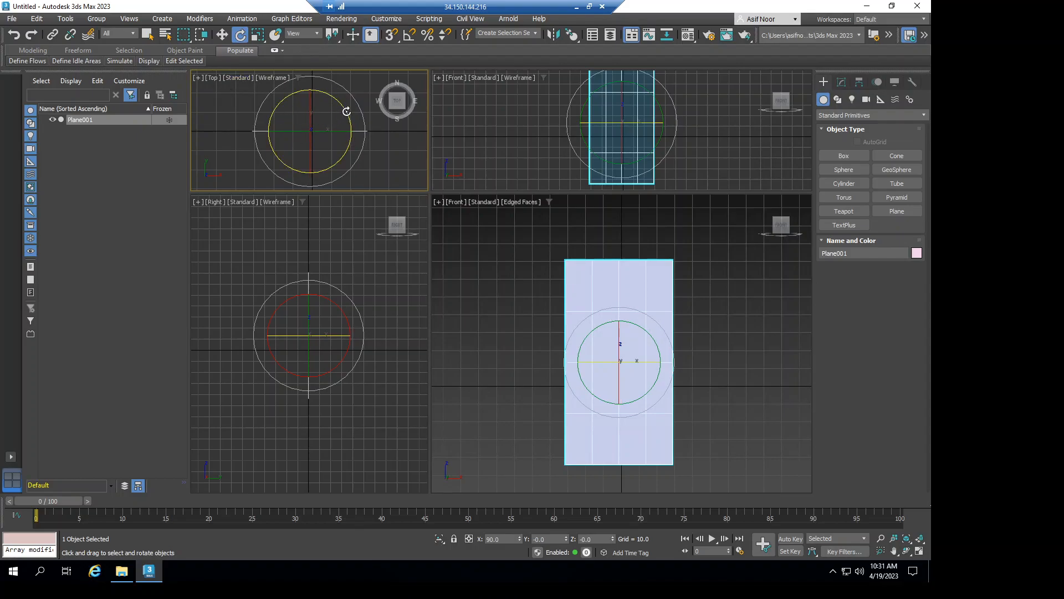
pyautogui.moveTo(347, 111)
pyautogui.keyDown('shift'); pyautogui.mouseDown()
pyautogui.moveTo(333, 91)
pyautogui.moveTo(282, 91)
pyautogui.moveTo(271, 79)
pyautogui.mouseUp(); pyautogui.keyUp('shift')
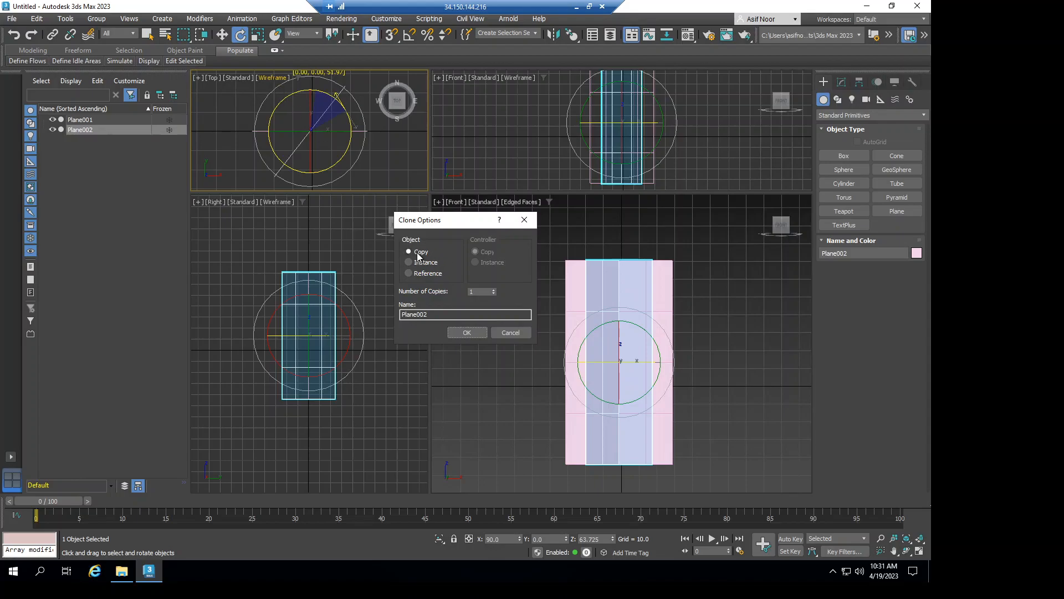
pyautogui.click(468, 332)
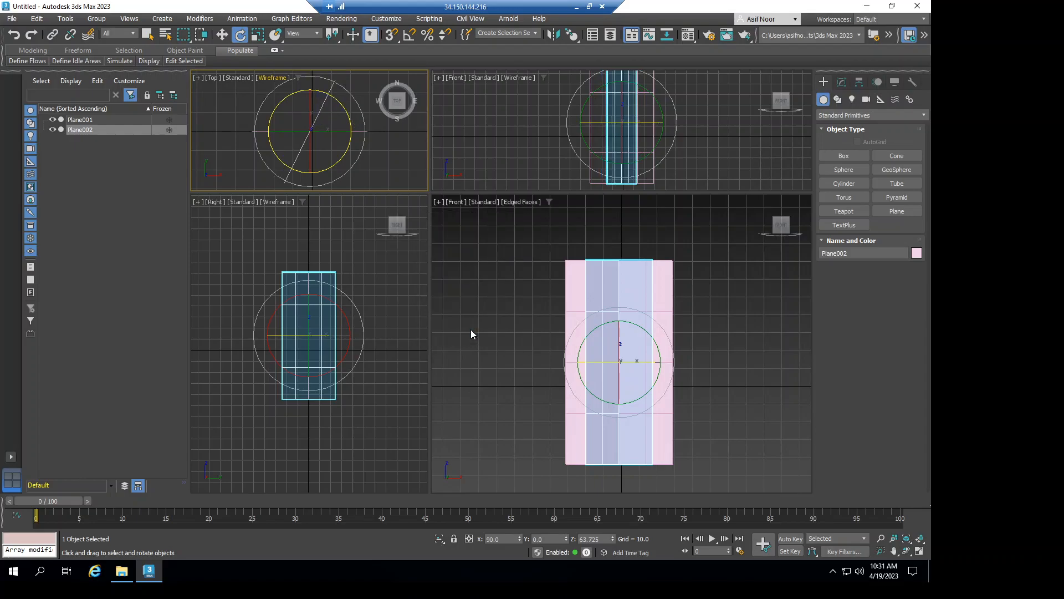
pyautogui.click(311, 172)
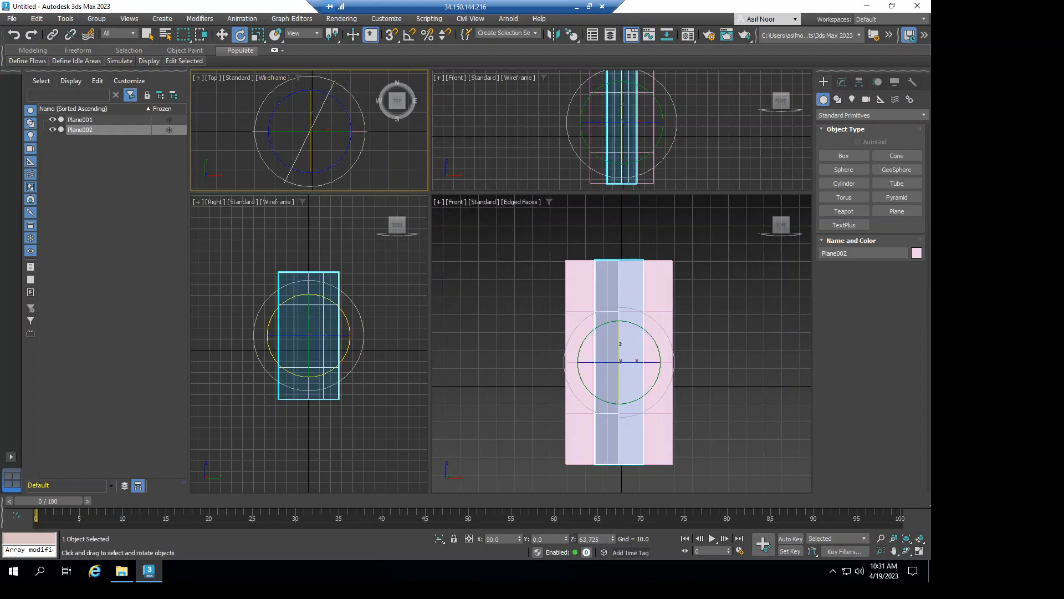
pyautogui.doubleClick(593, 538)
pyautogui.write('90')
pyautogui.press('Return')
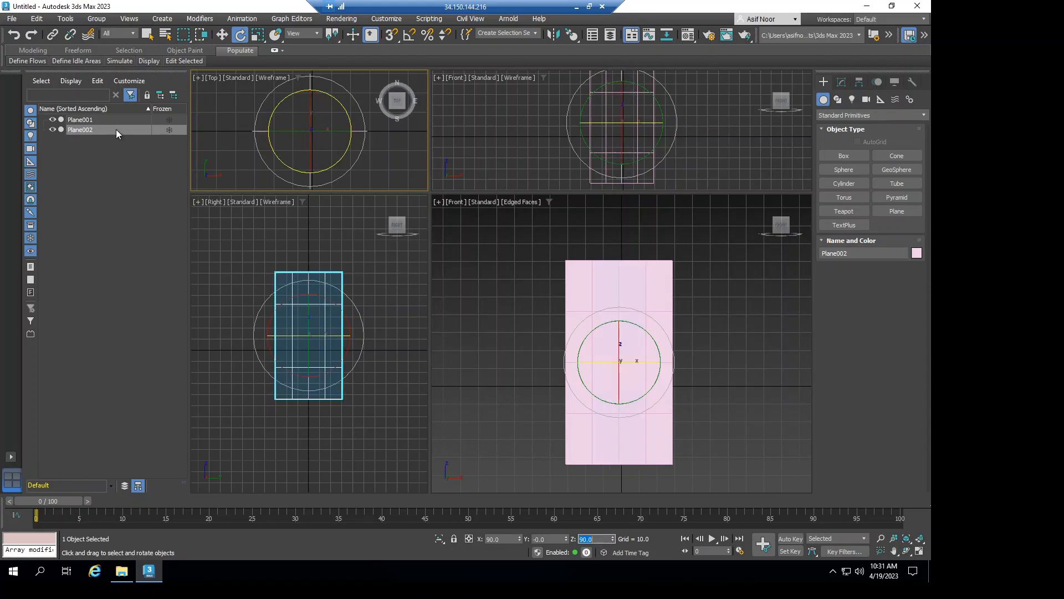
# Select the original front-facing plane, Plane001, and open the Compact Material Editor.
pyautogui.click(90, 120)
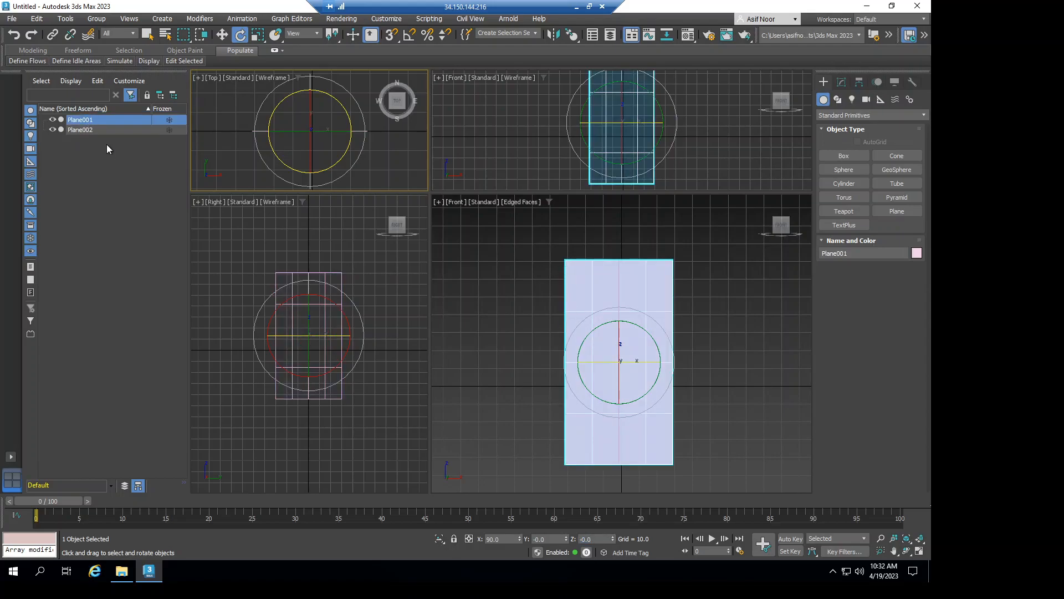
pyautogui.click(95, 130)
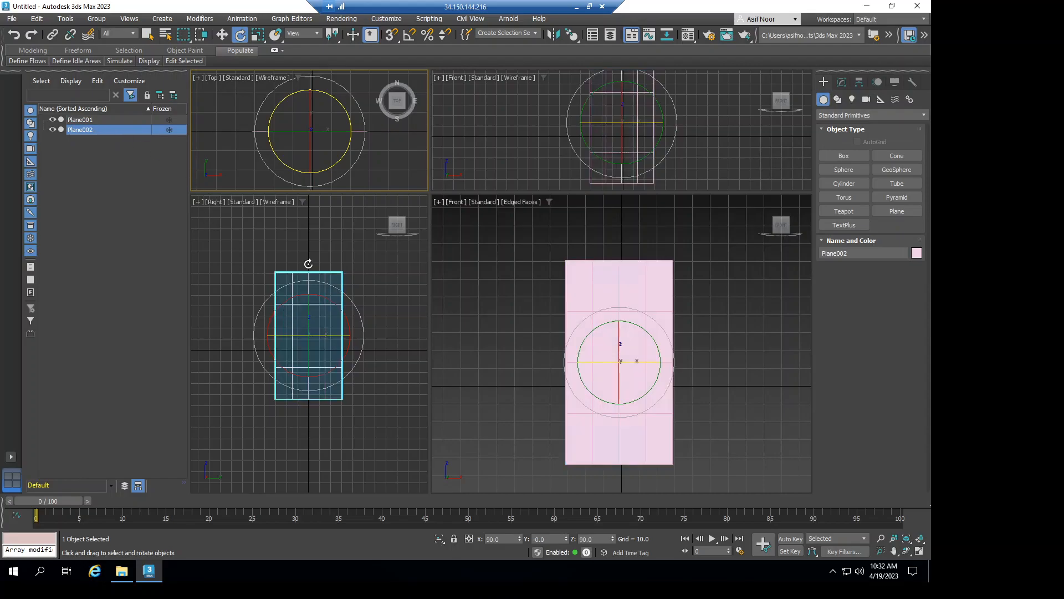
pyautogui.click(89, 122)
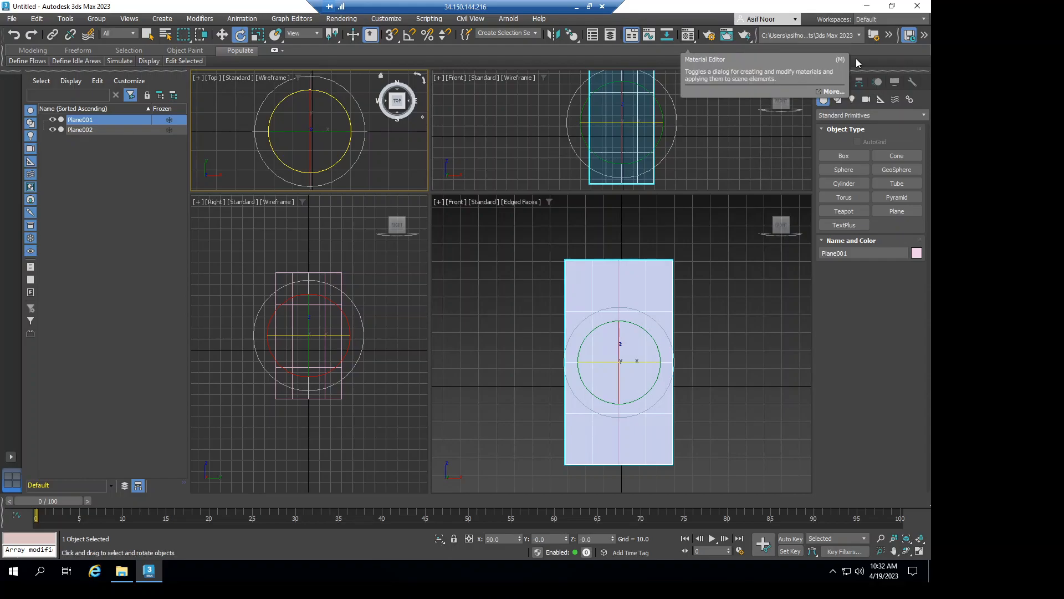
pyautogui.click(688, 36)
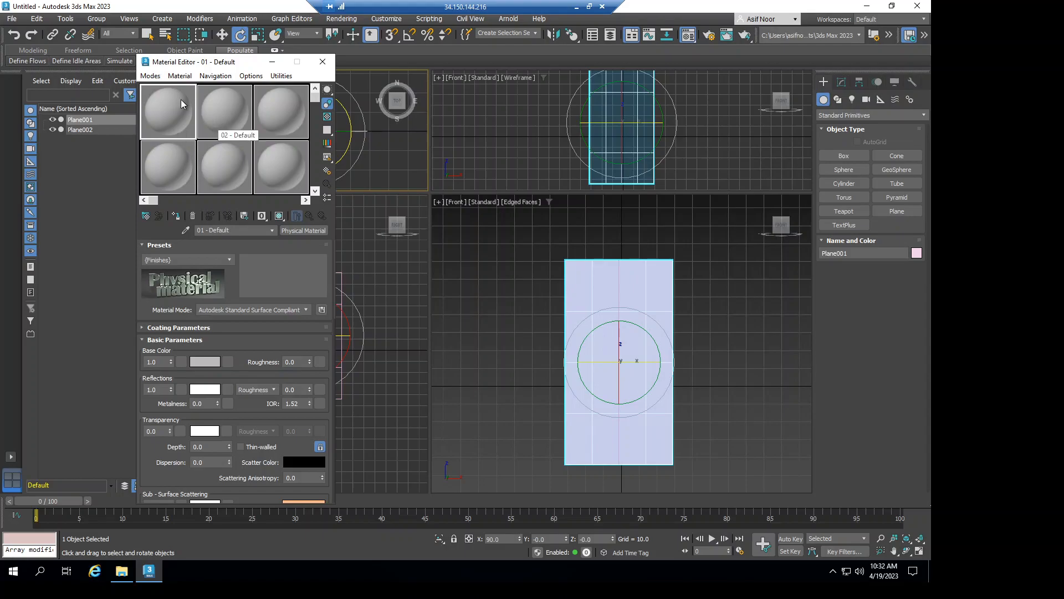
pyautogui.click(150, 76)
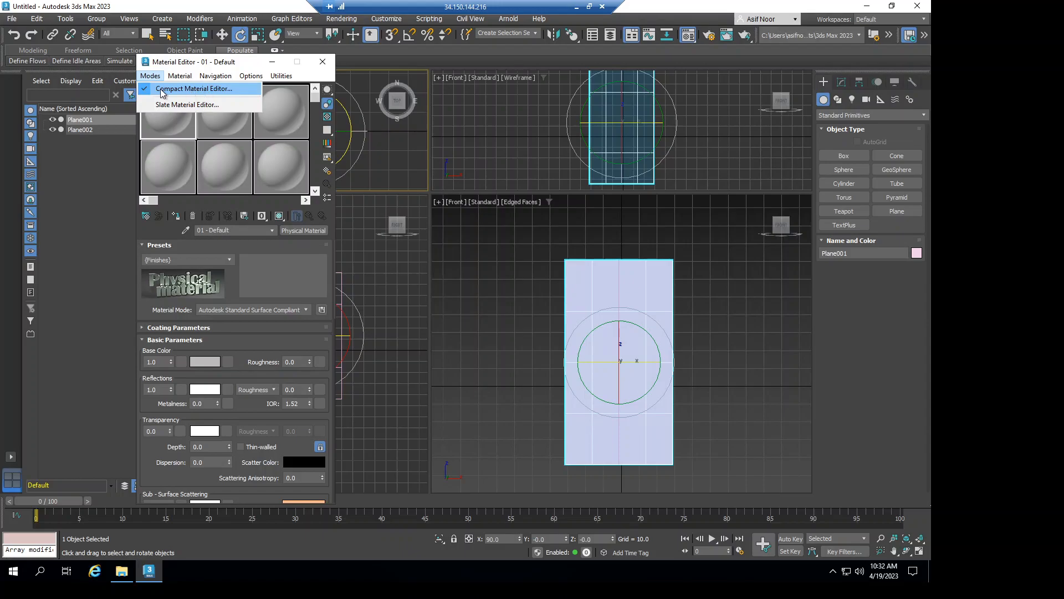
pyautogui.click(165, 89)
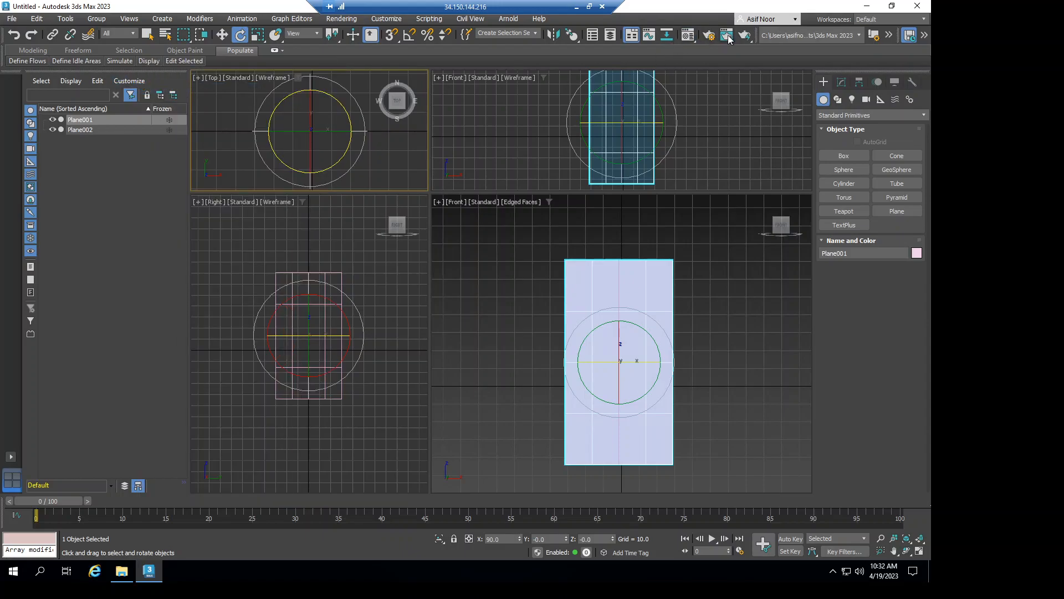
pyautogui.click(688, 34)
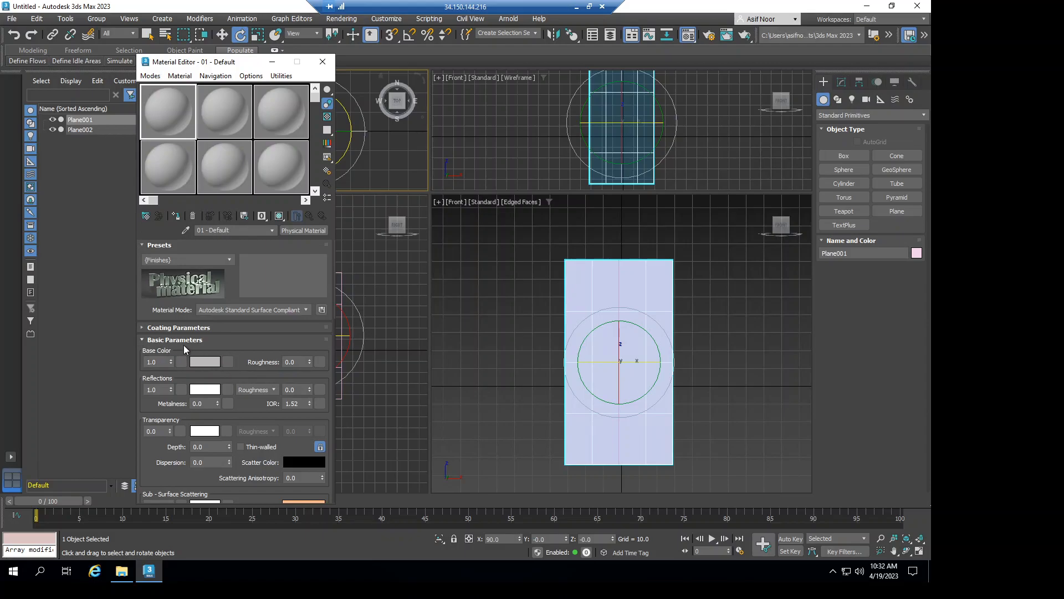
# Add a Bitmap map to the first material's base color using character_front.JPG from the 120_SP_2023 folder.
pyautogui.click(228, 362)
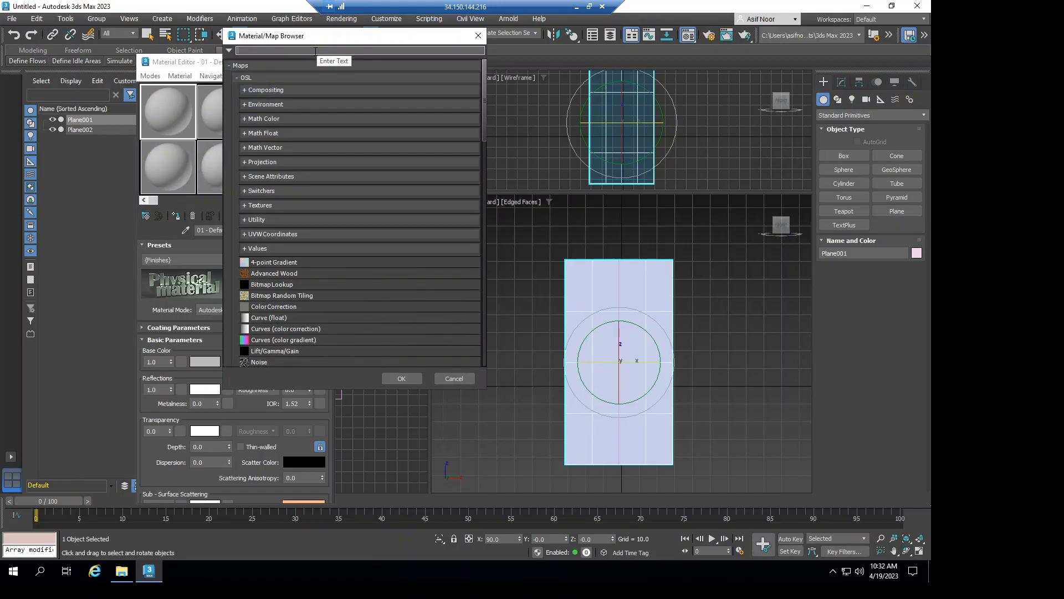
pyautogui.write('bit')
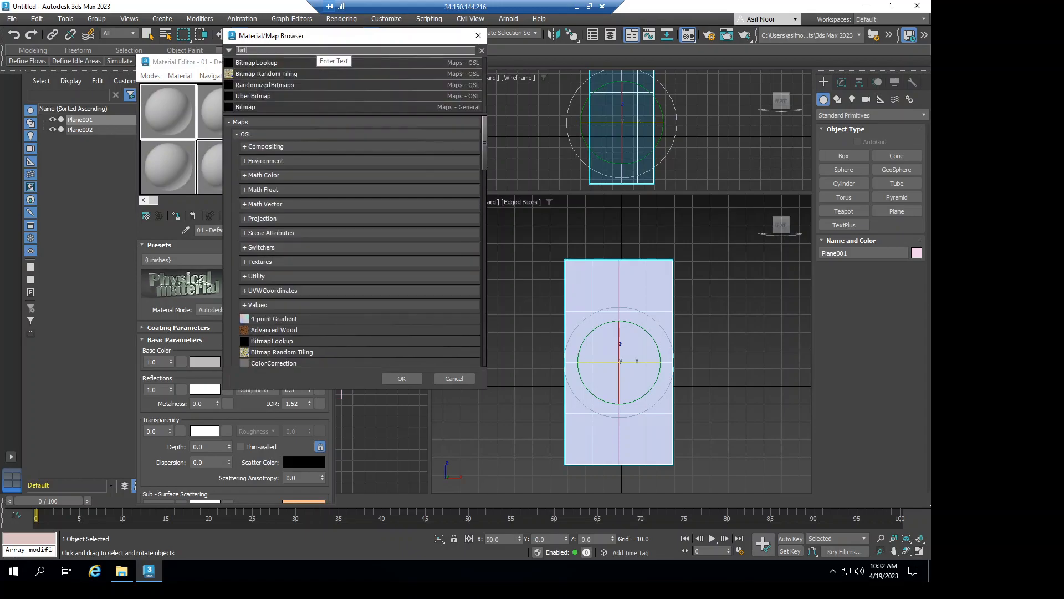
pyautogui.write('map')
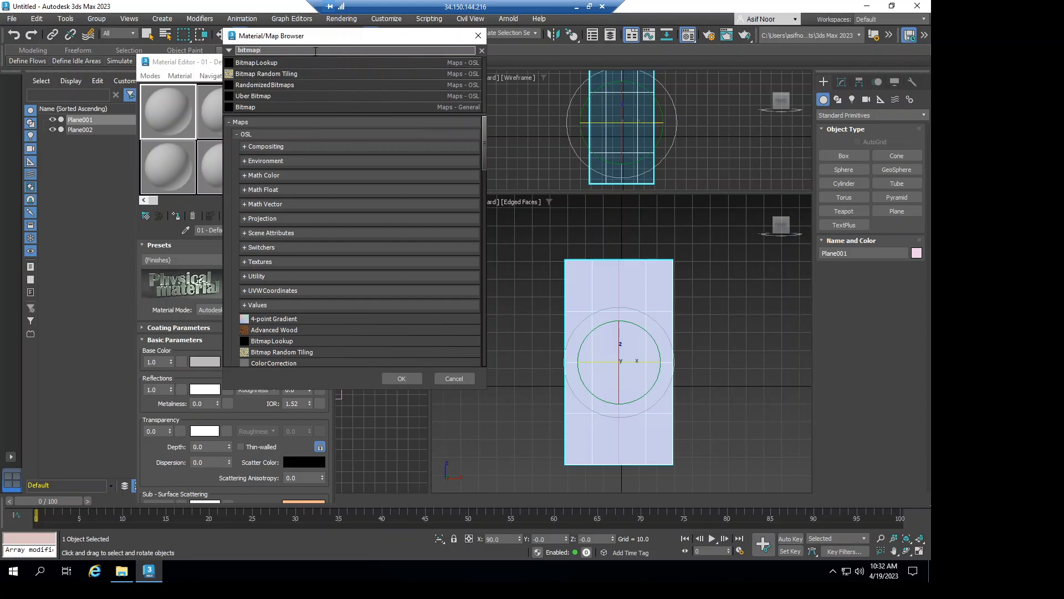
pyautogui.doubleClick(252, 107)
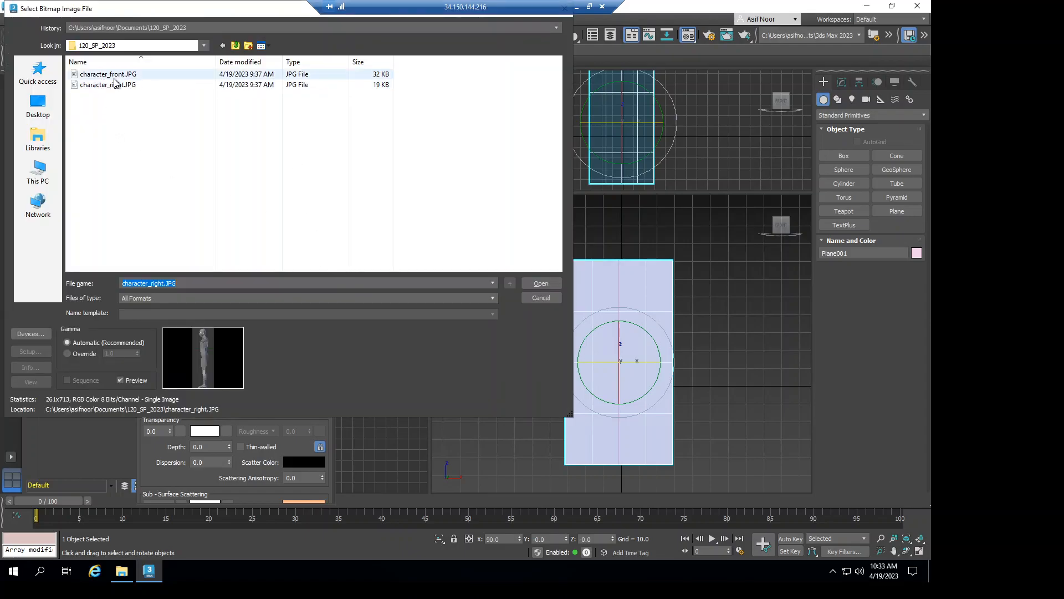
pyautogui.click(114, 75)
pyautogui.click(540, 284)
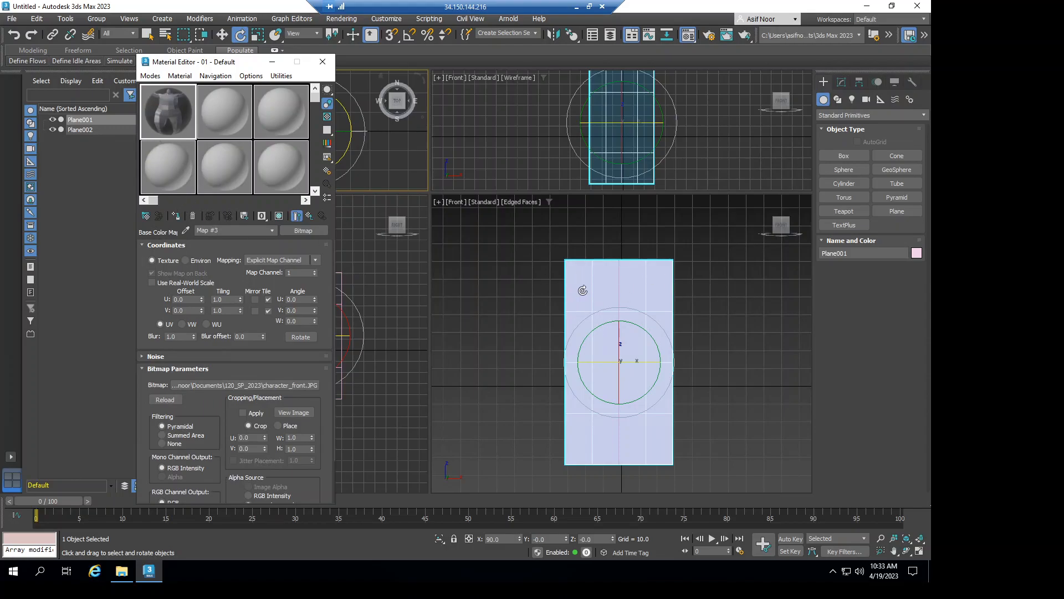
# Assign the character-front material to the selected front-facing plane.
pyautogui.click(177, 216)
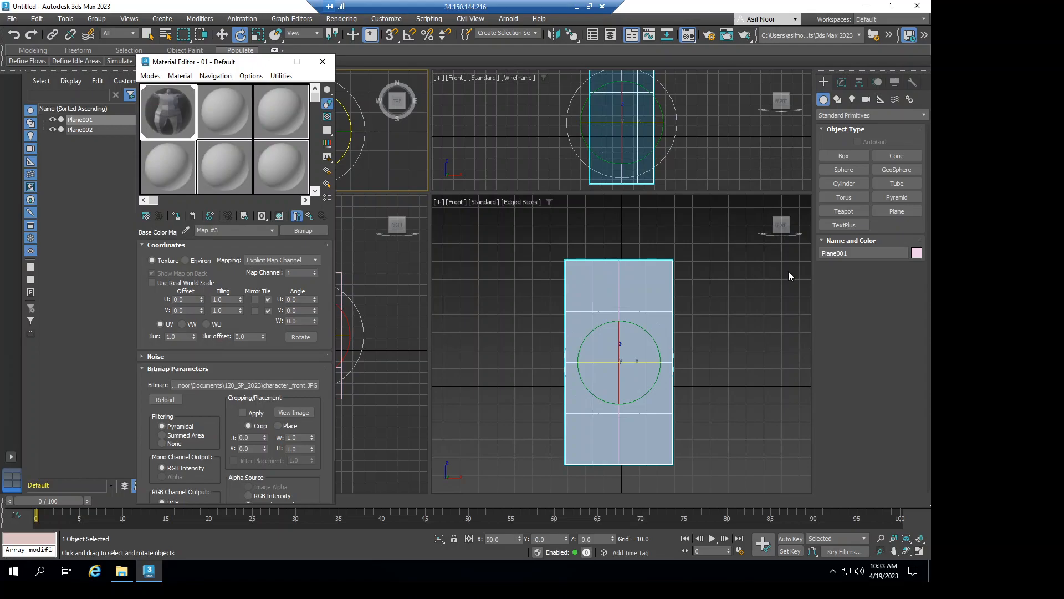
pyautogui.rightClick(709, 249)
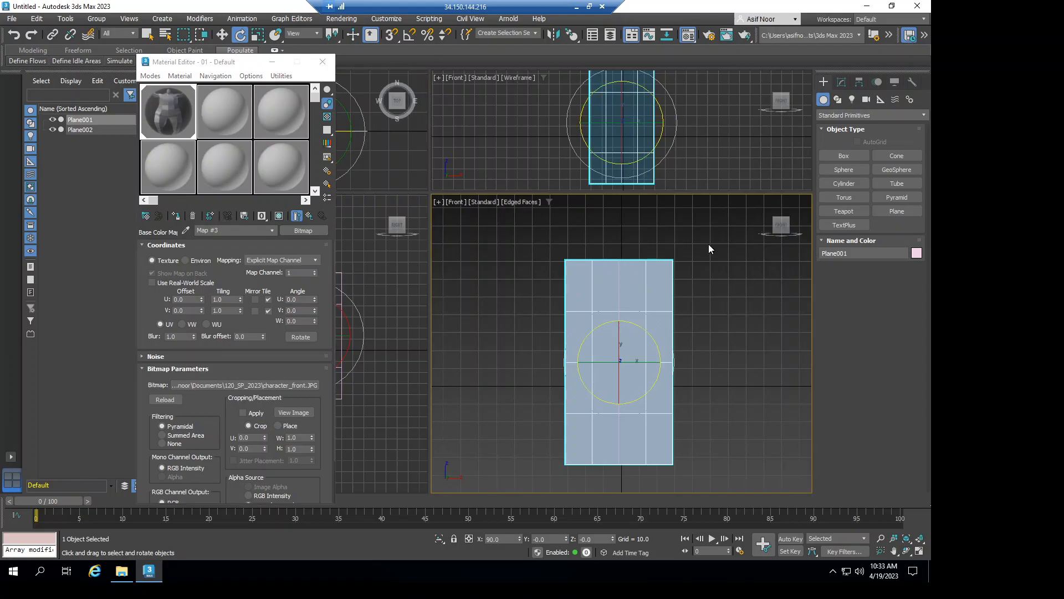
pyautogui.keyDown('alt'); pyautogui.moveTo(702, 268); pyautogui.dragTo(694, 292, button='middle'); pyautogui.keyUp('alt')
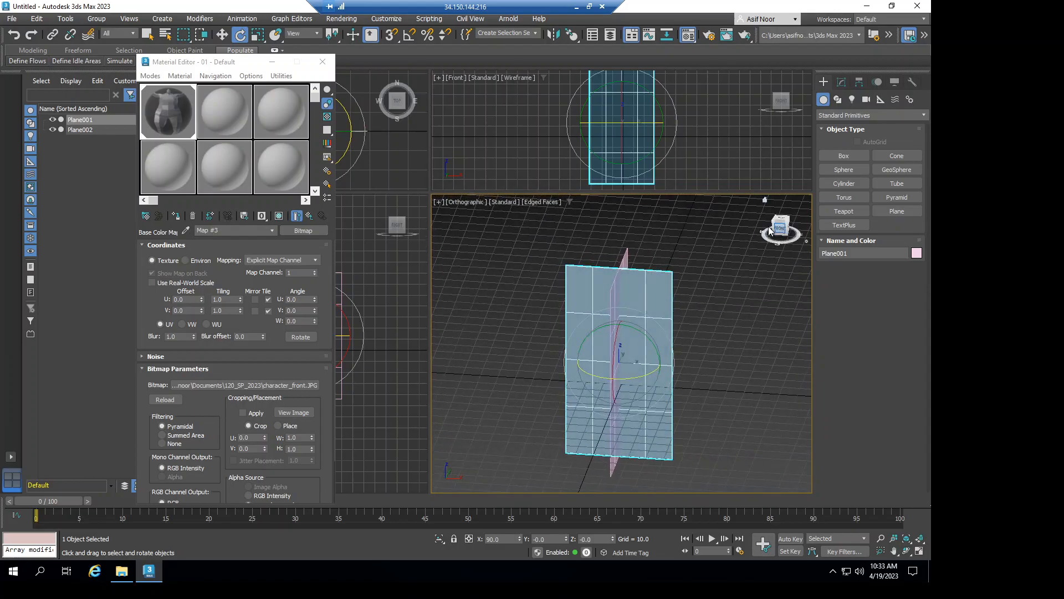
pyautogui.press('f')
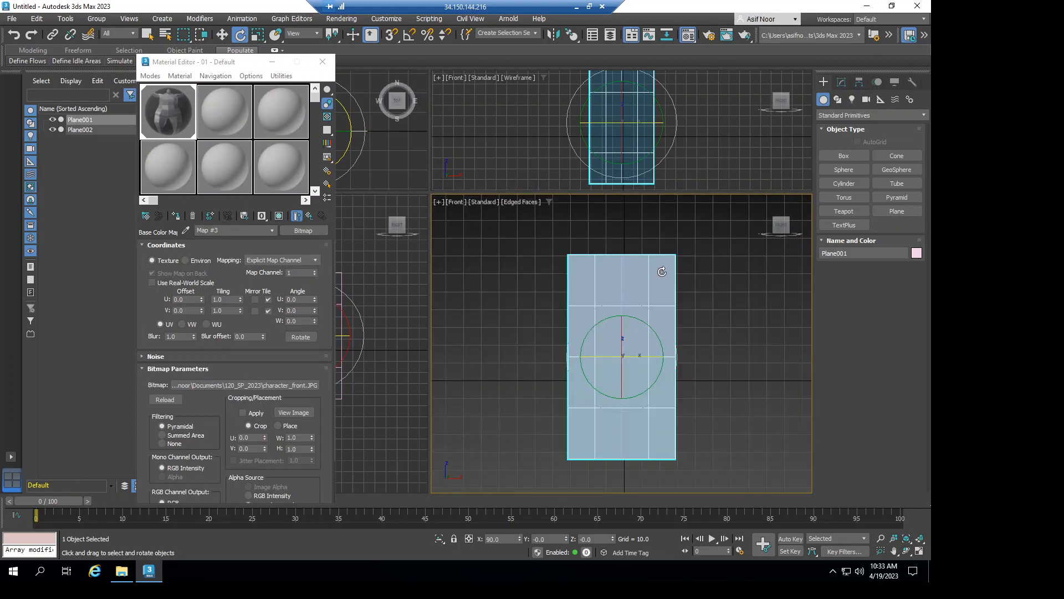
pyautogui.click(662, 272)
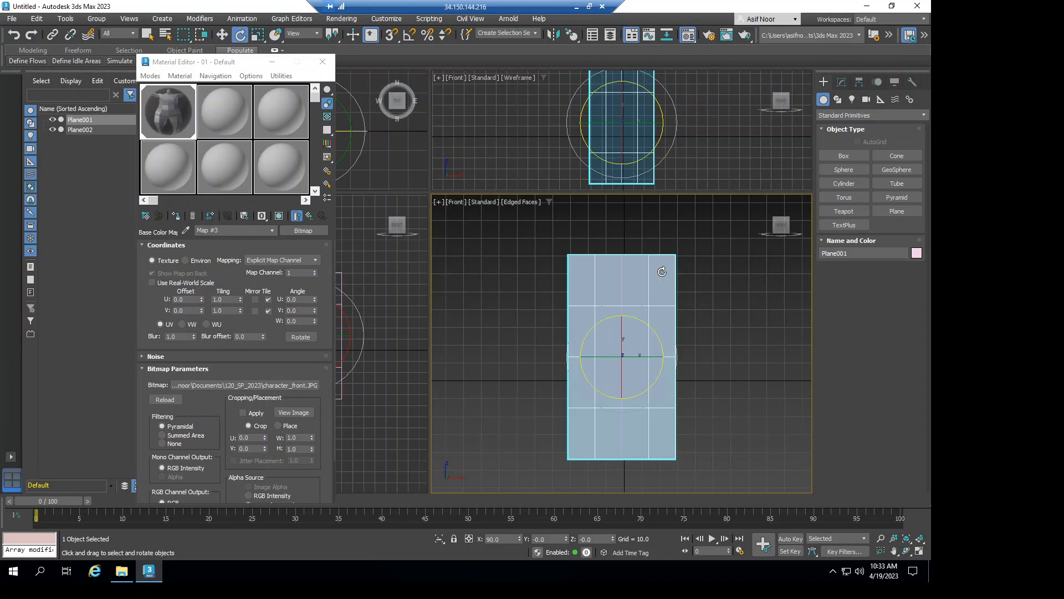
pyautogui.press('w')
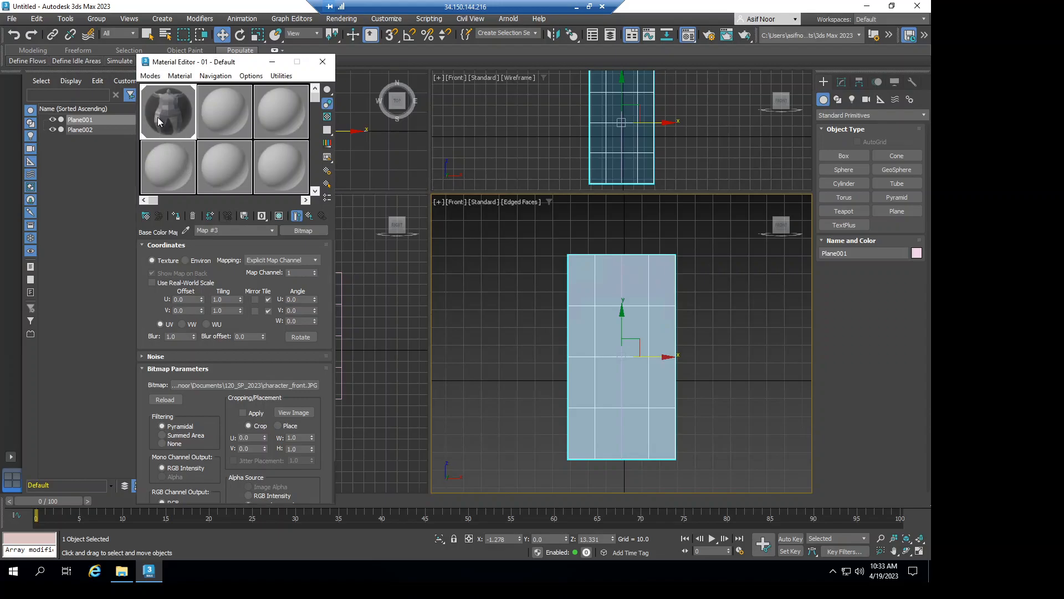
pyautogui.click(175, 215)
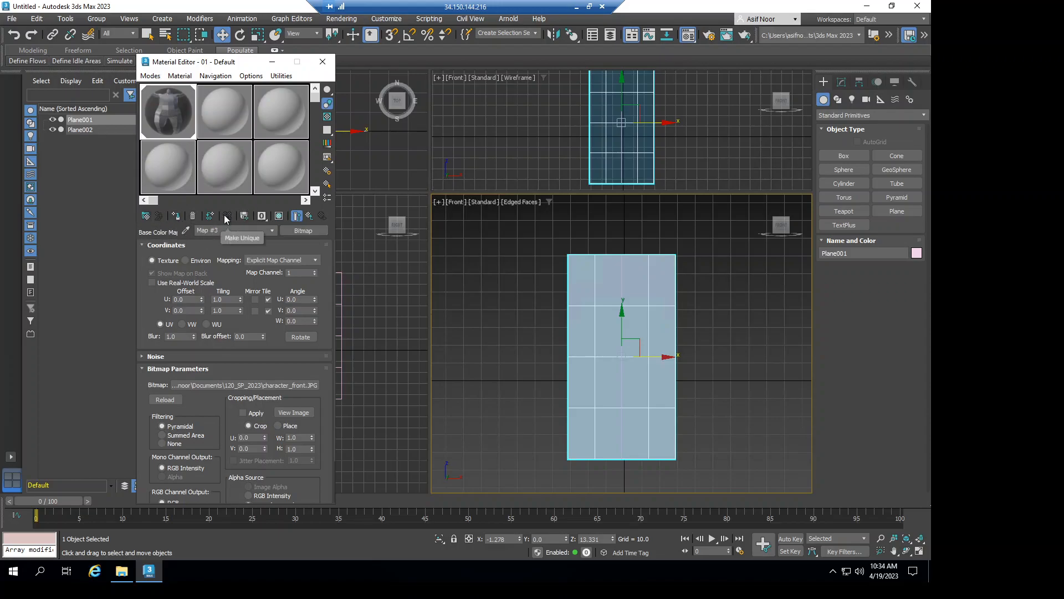
# Show the shaded character-front texture on the plane in the Front viewport and inspect it up close.
pyautogui.click(279, 217)
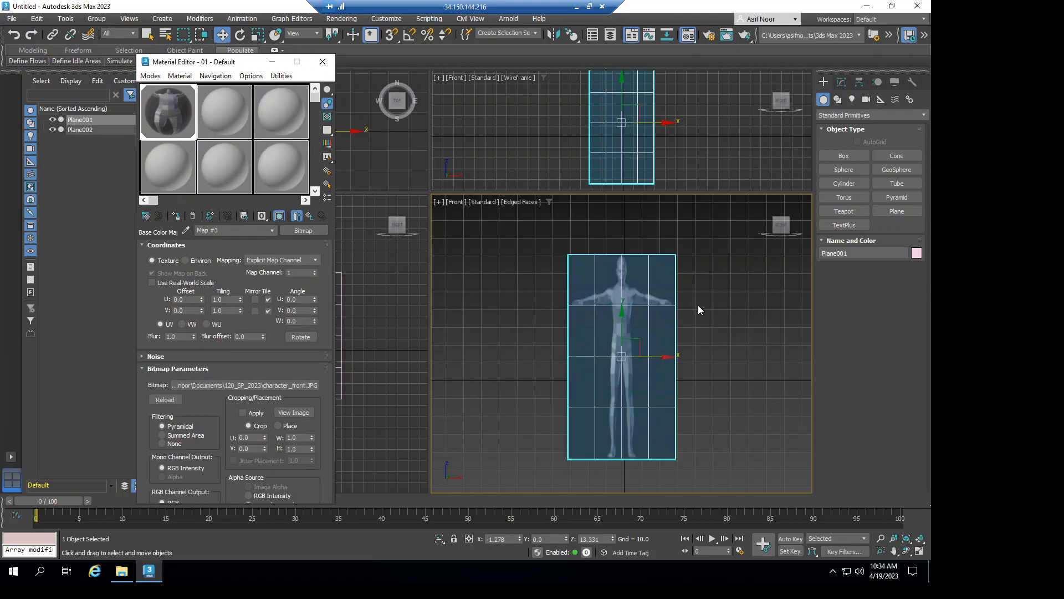
pyautogui.scroll(2, 697, 305)
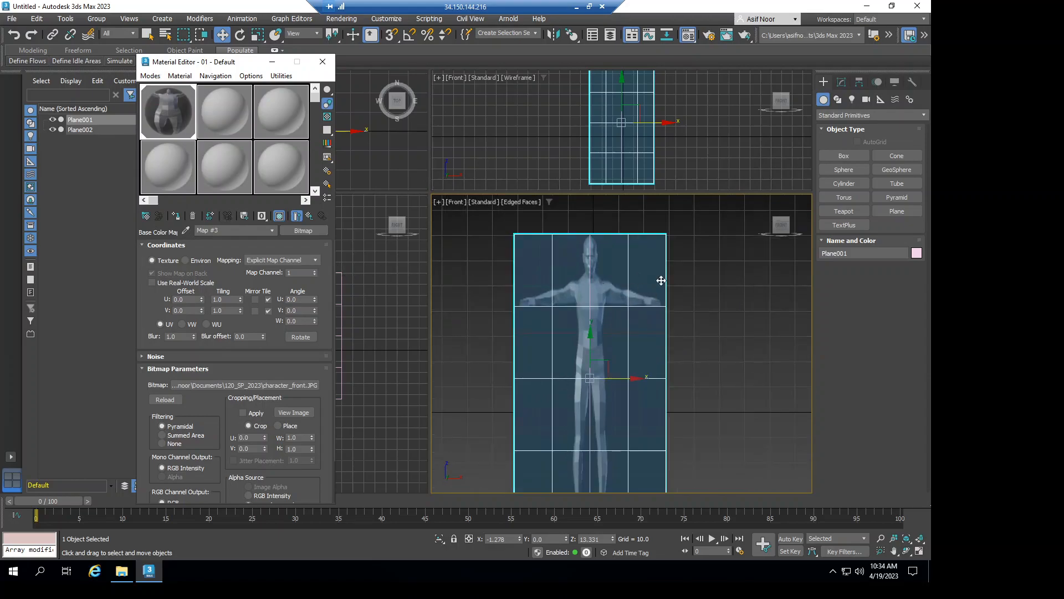
pyautogui.scroll(-2, 661, 281)
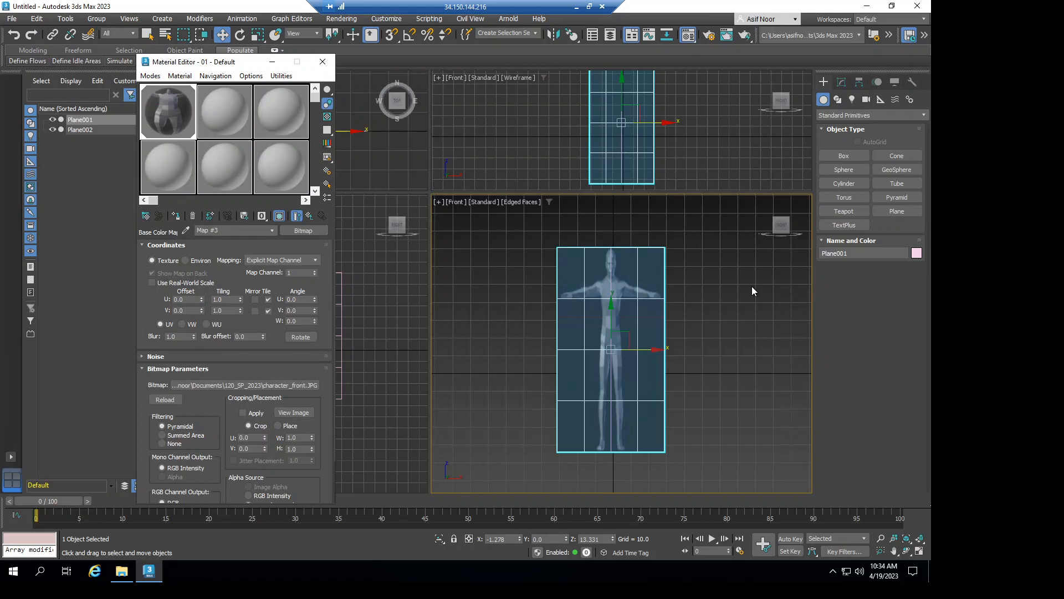
# Switch the large viewport to the Right view and select the side-facing plane, Plane002.
pyautogui.click(792, 224)
pyautogui.click(793, 228)
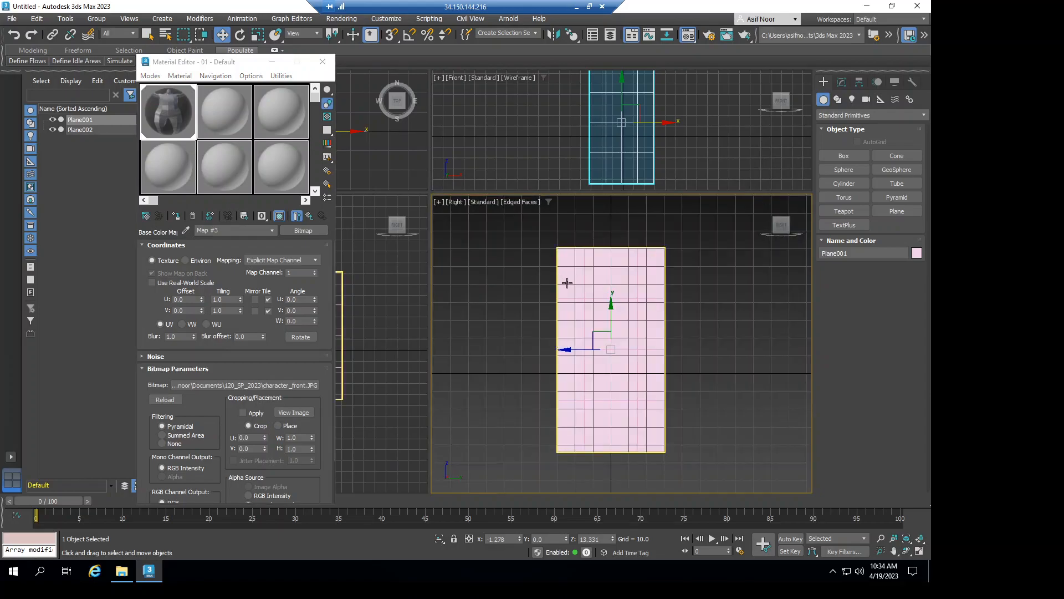
pyautogui.click(657, 266)
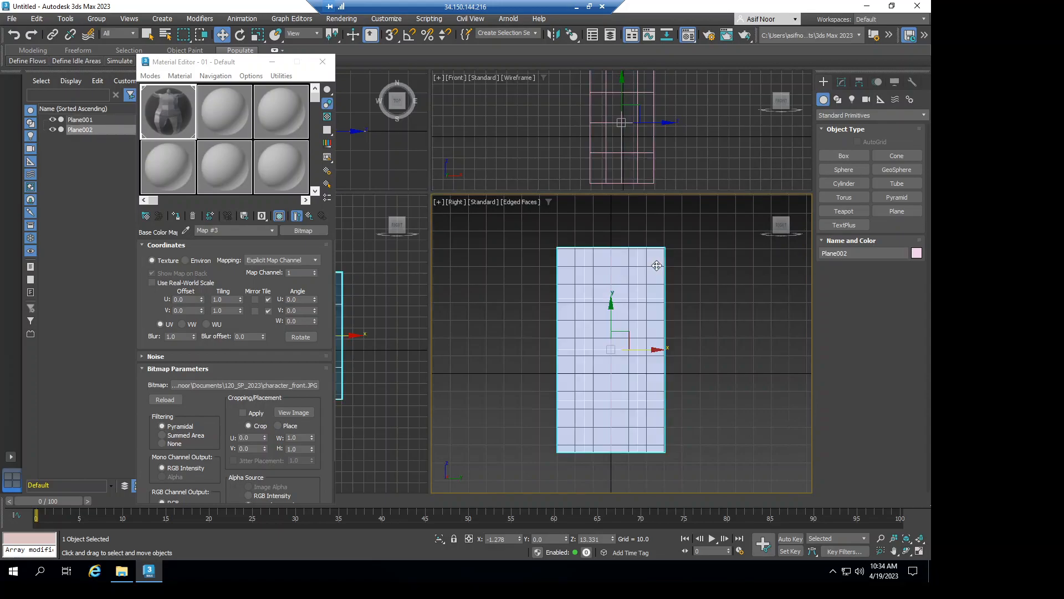
# Add a Bitmap map to the second material's base color using character_right.JPG from the 120_SP_2023 folder.
pyautogui.click(224, 113)
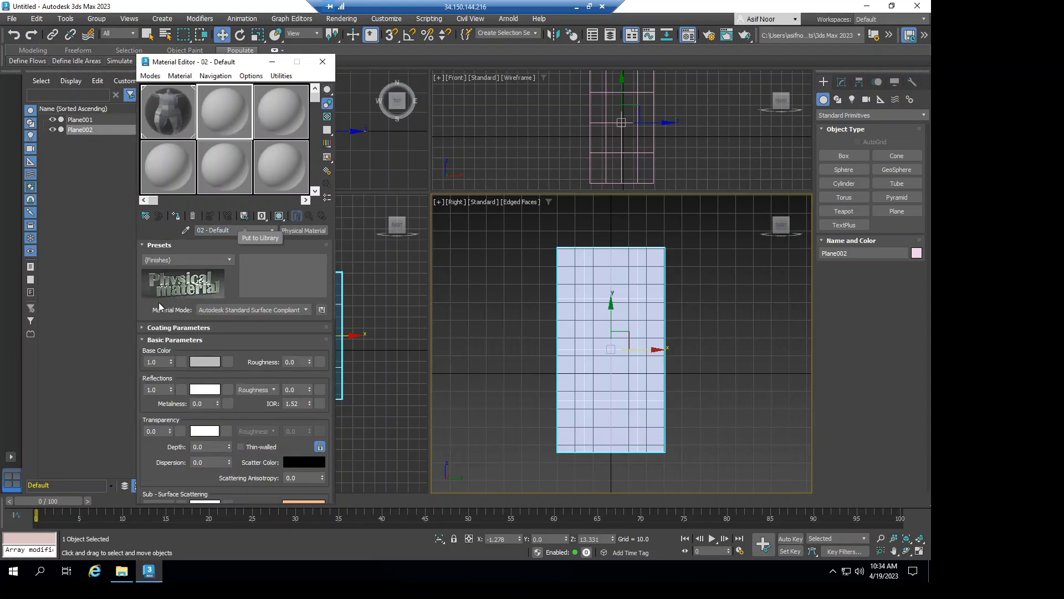
pyautogui.click(228, 362)
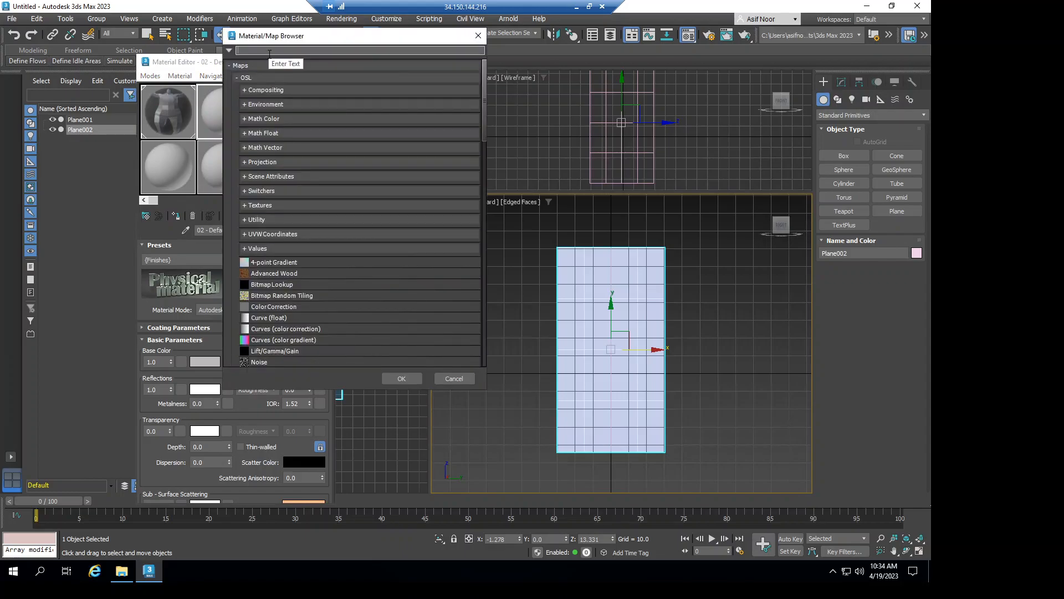
pyautogui.write('bitma')
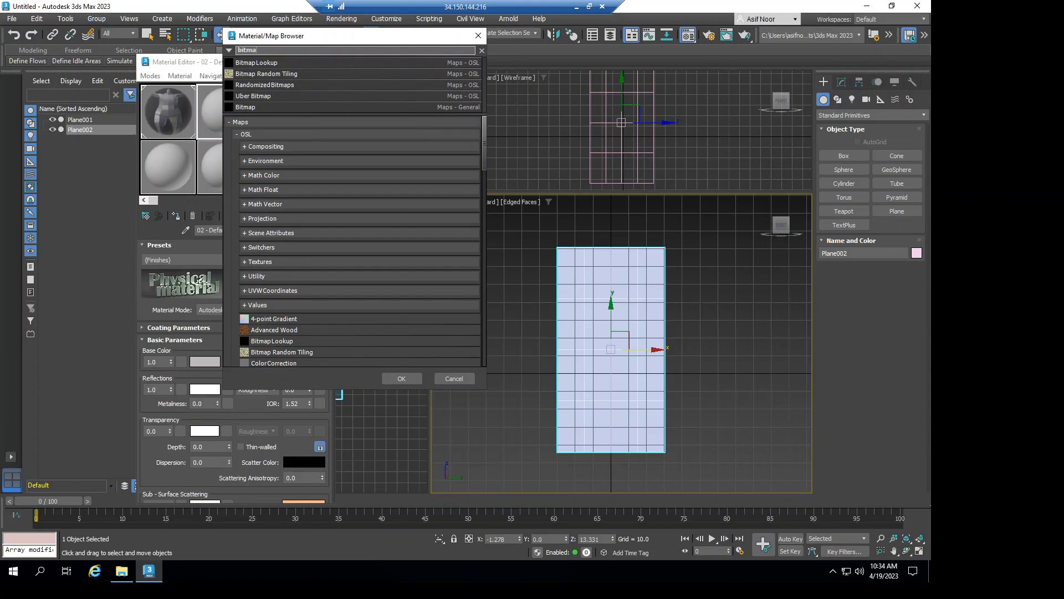
pyautogui.doubleClick(247, 107)
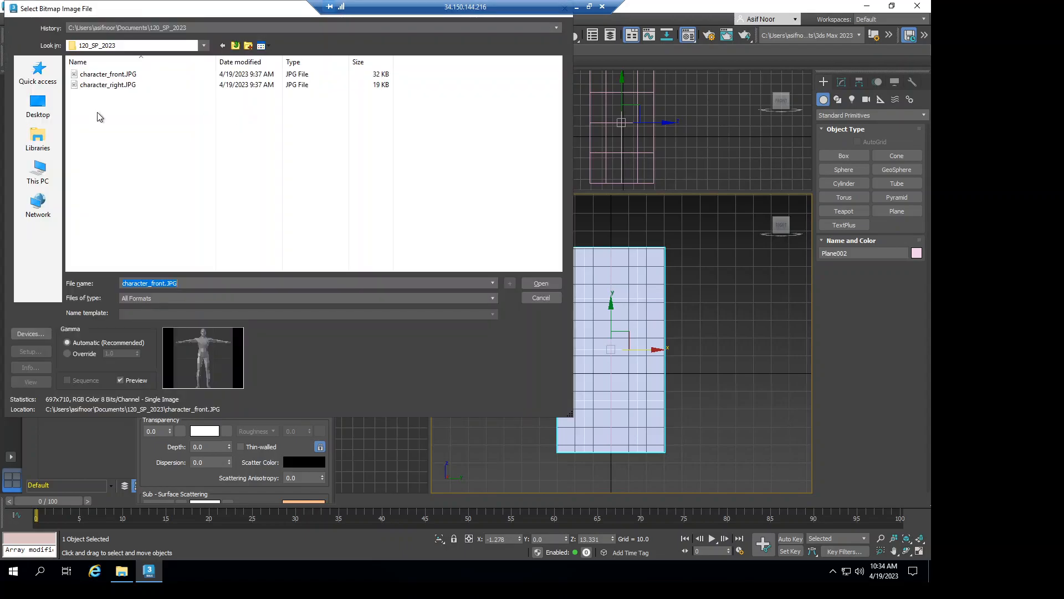
pyautogui.click(113, 88)
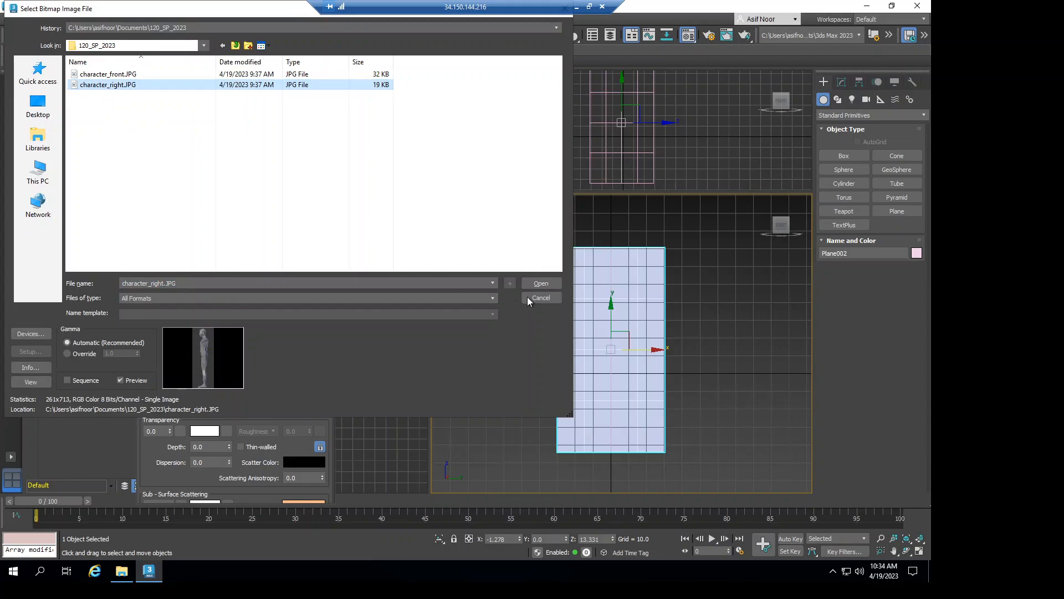
pyautogui.click(540, 283)
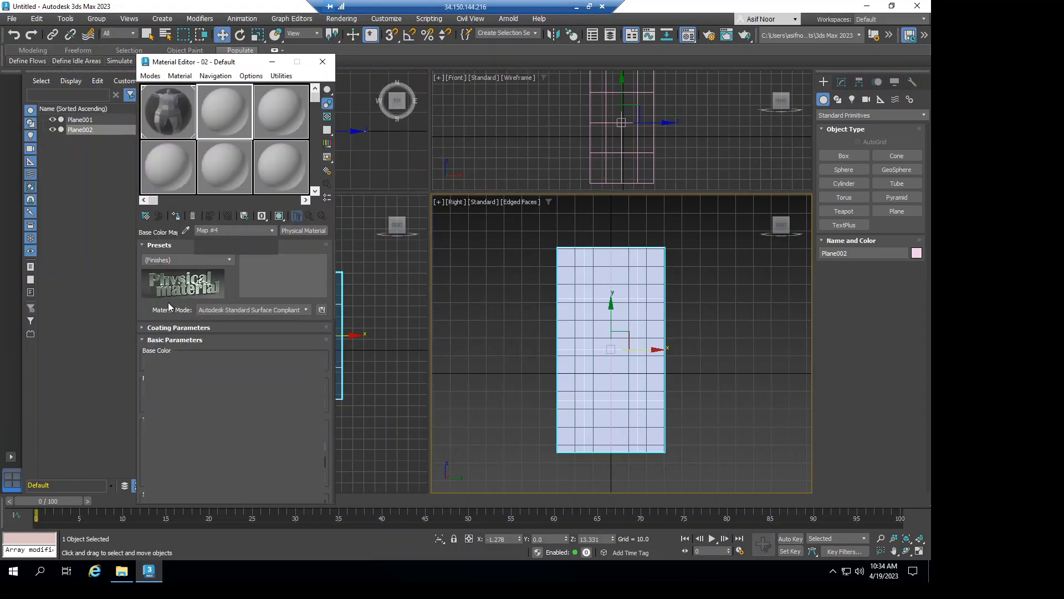
# Assign the character-right material to the selected side plane, show its shaded texture in the viewport and close the Material Editor.
pyautogui.click(176, 216)
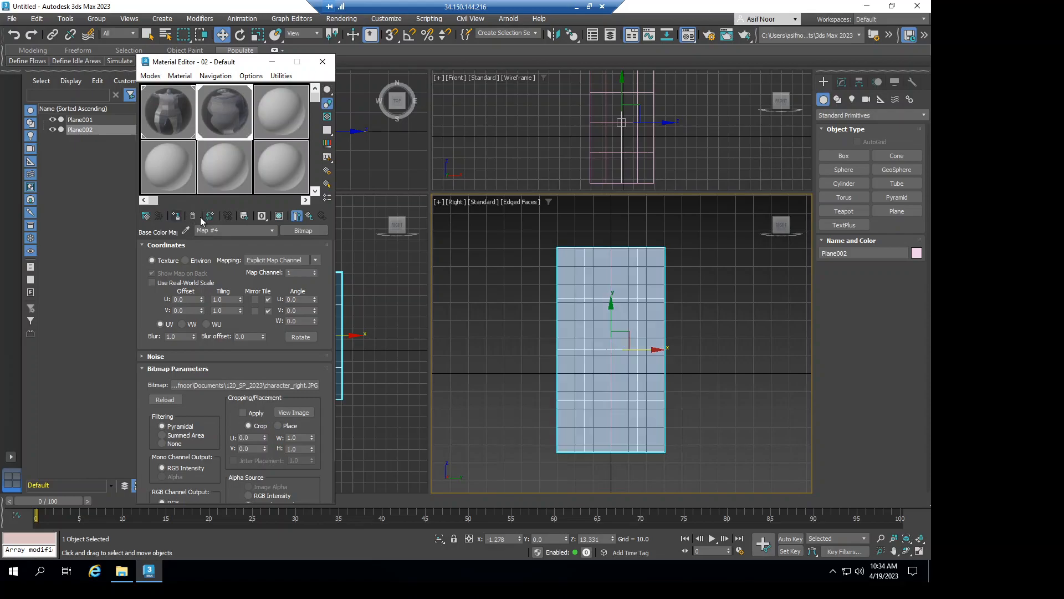
pyautogui.click(279, 216)
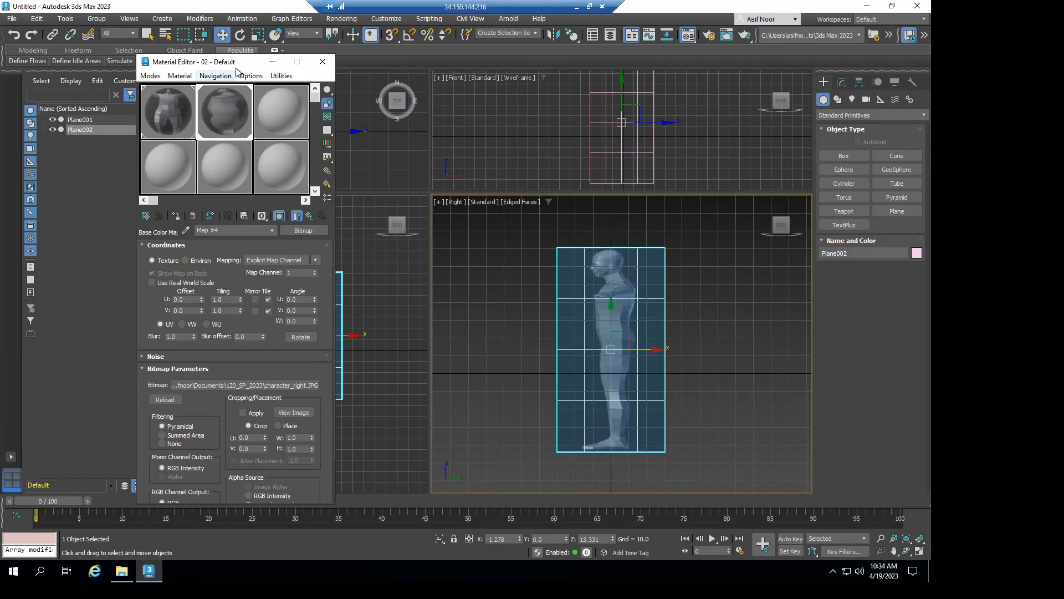
pyautogui.click(322, 63)
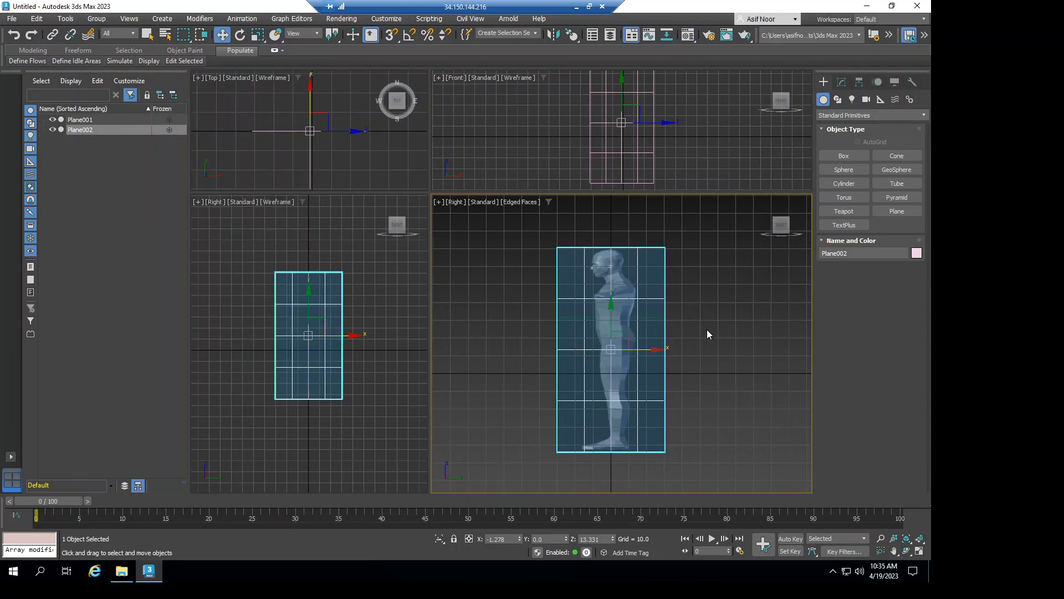
# Compare the front and side views, then scale the side plane, Plane002, in width only to about 86%.
pyautogui.click(770, 224)
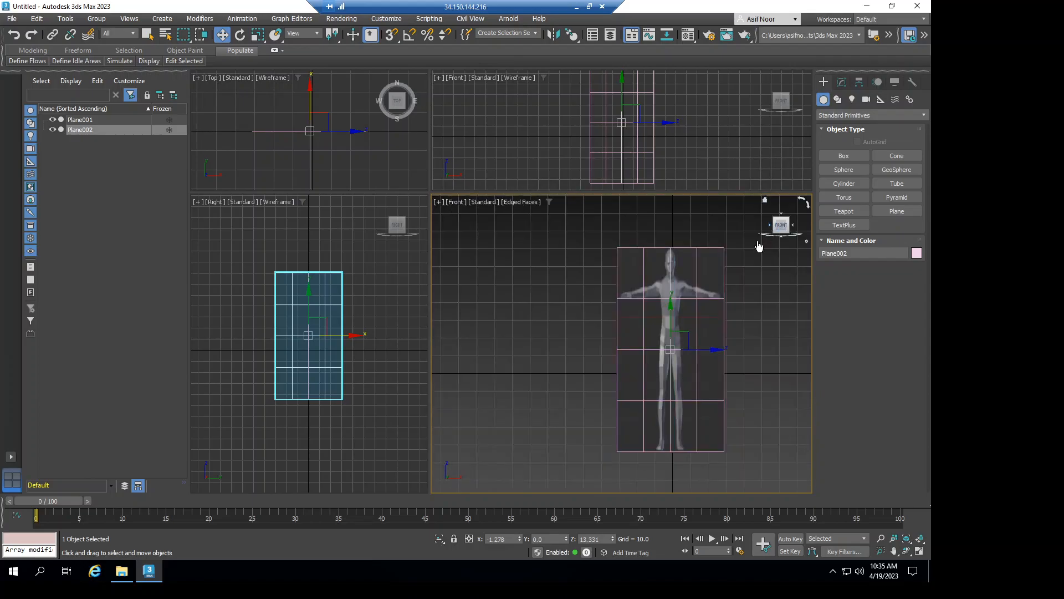
pyautogui.click(796, 232)
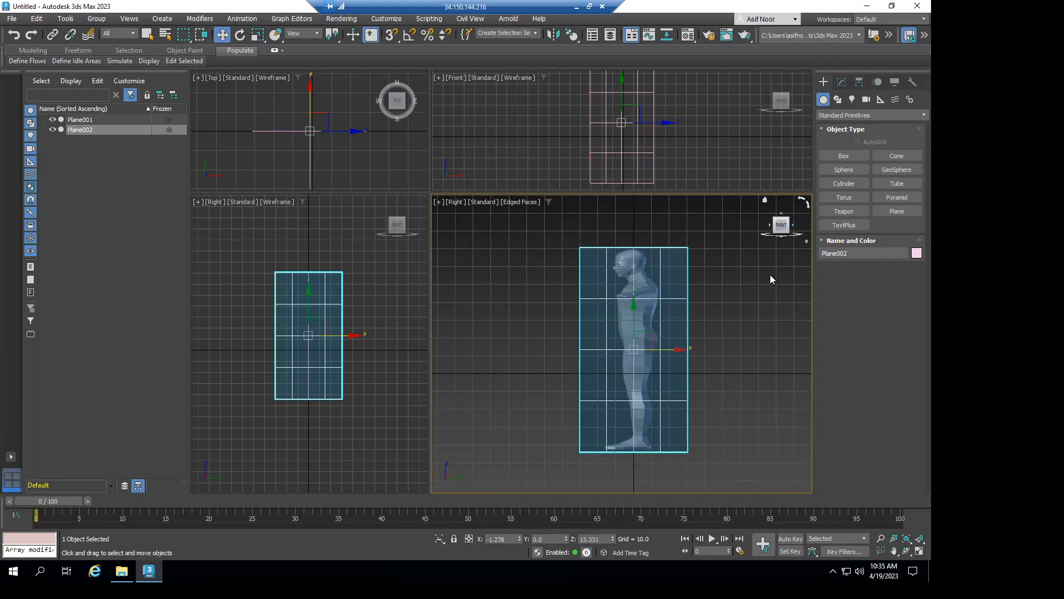
pyautogui.moveTo(729, 326); pyautogui.dragTo(653, 304, button='middle')
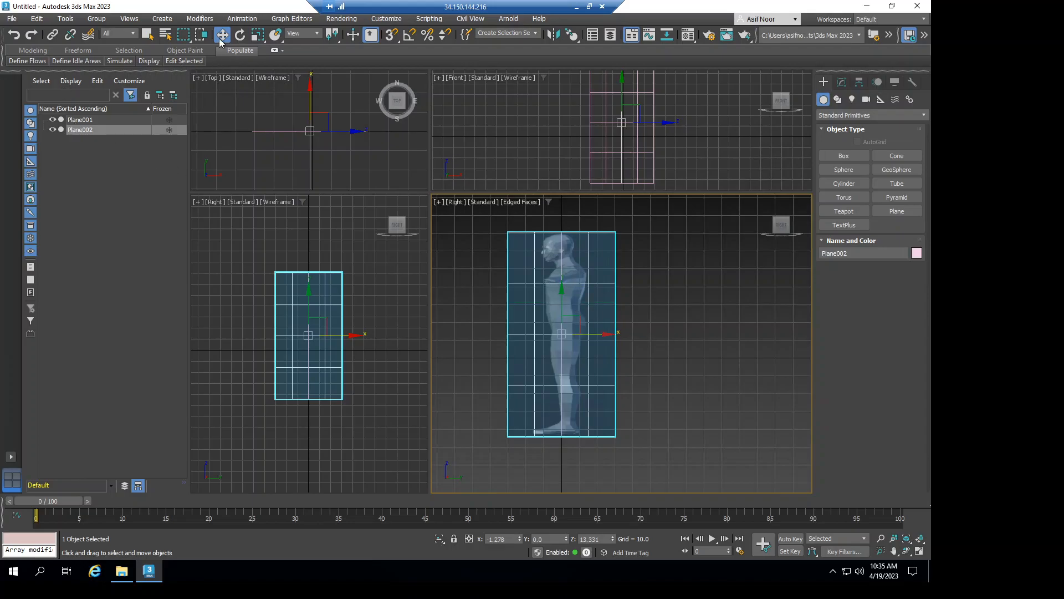
pyautogui.click(257, 37)
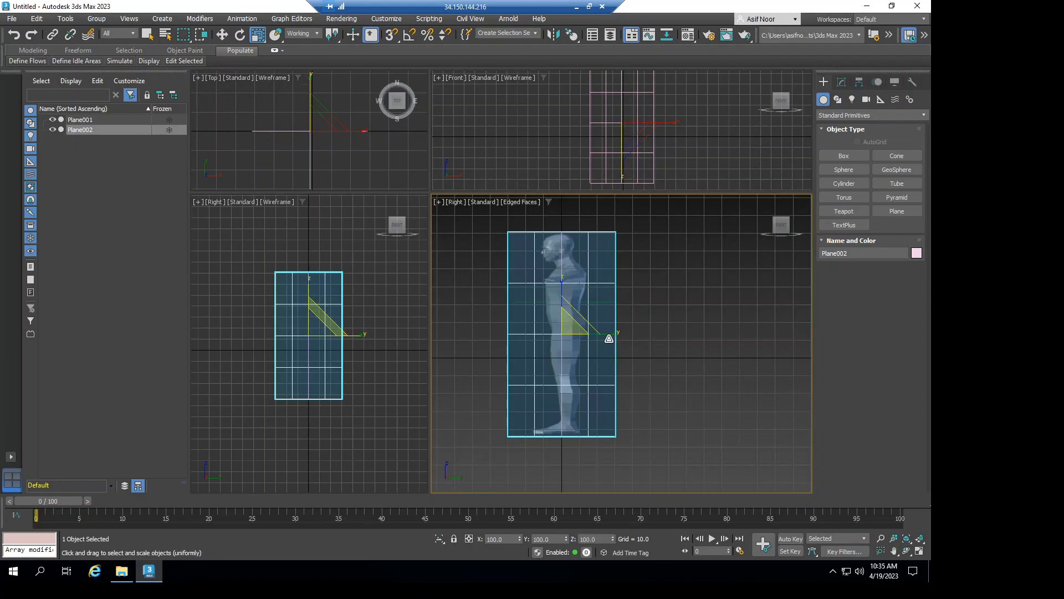
pyautogui.scroll(2, 601, 338)
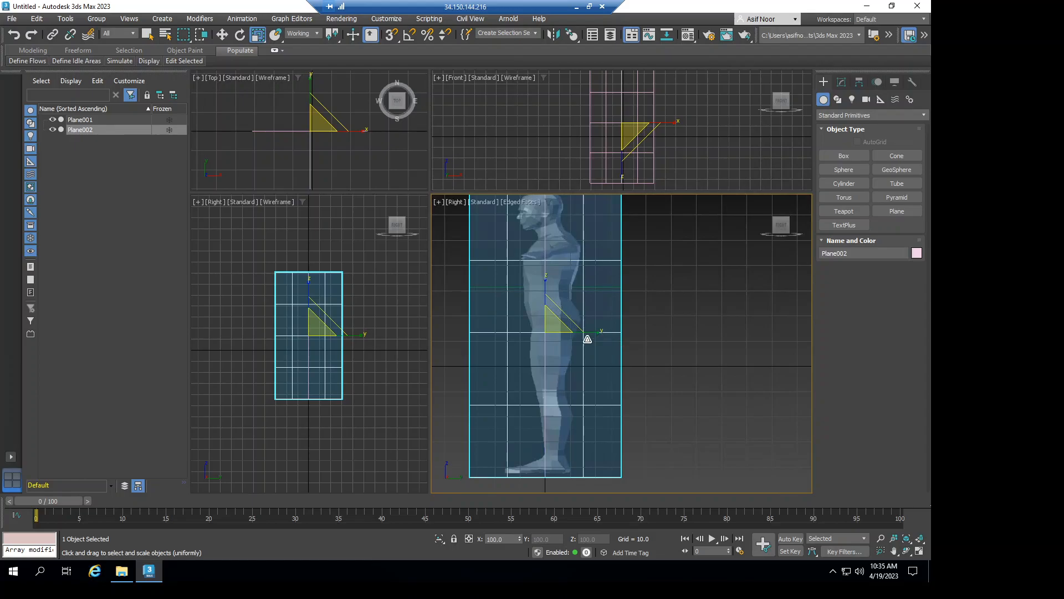
pyautogui.moveTo(593, 333); pyautogui.dragTo(588, 333)
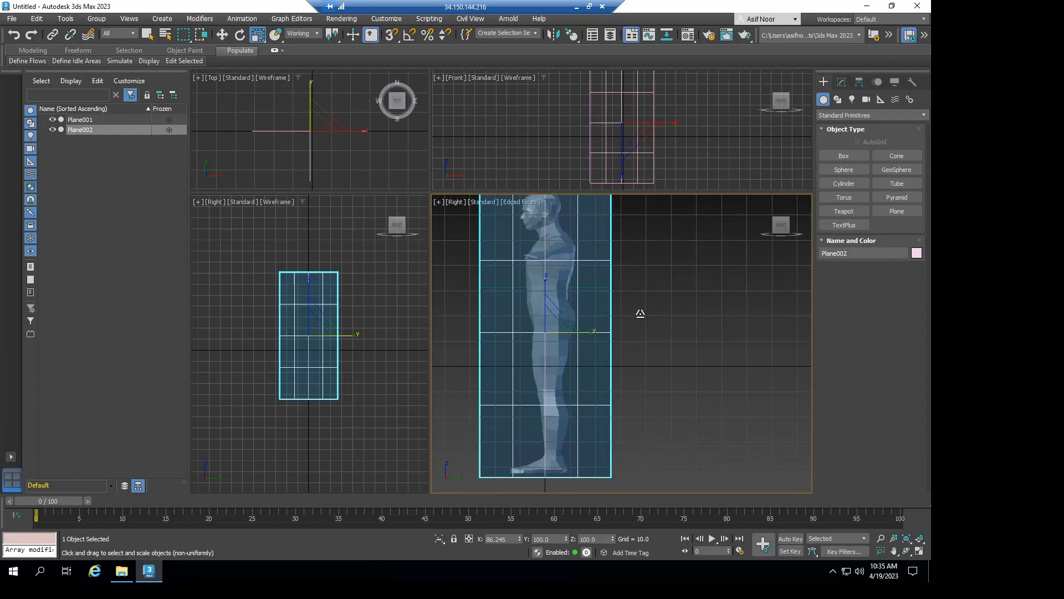
pyautogui.moveTo(686, 341); pyautogui.dragTo(696, 344, button='middle')
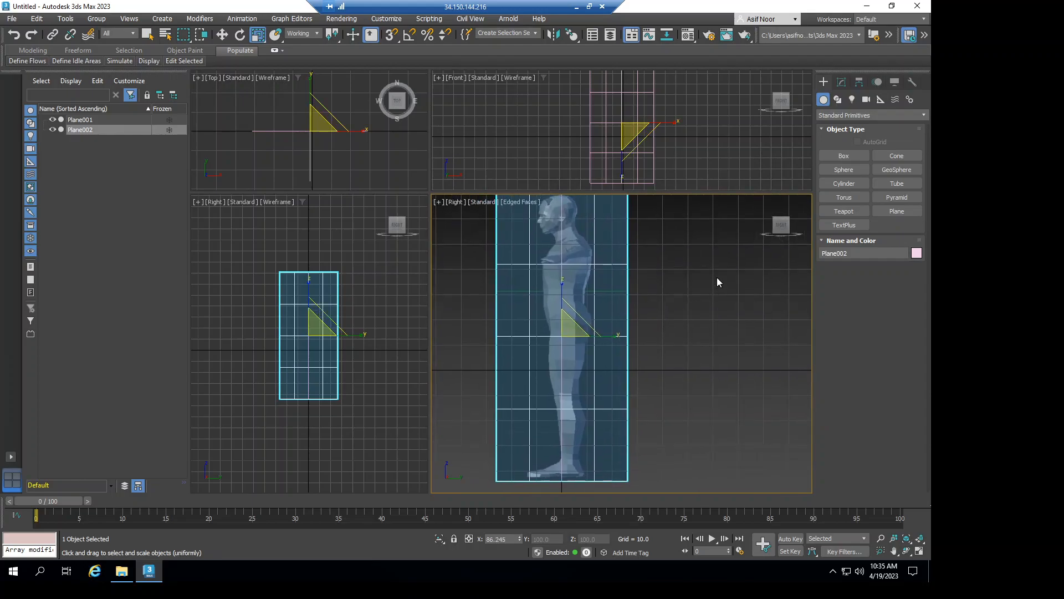
# Select the front plane, Plane001, in the Front view and scale it in width only to about 160%.
pyautogui.moveTo(769, 225)
pyautogui.click(770, 225)
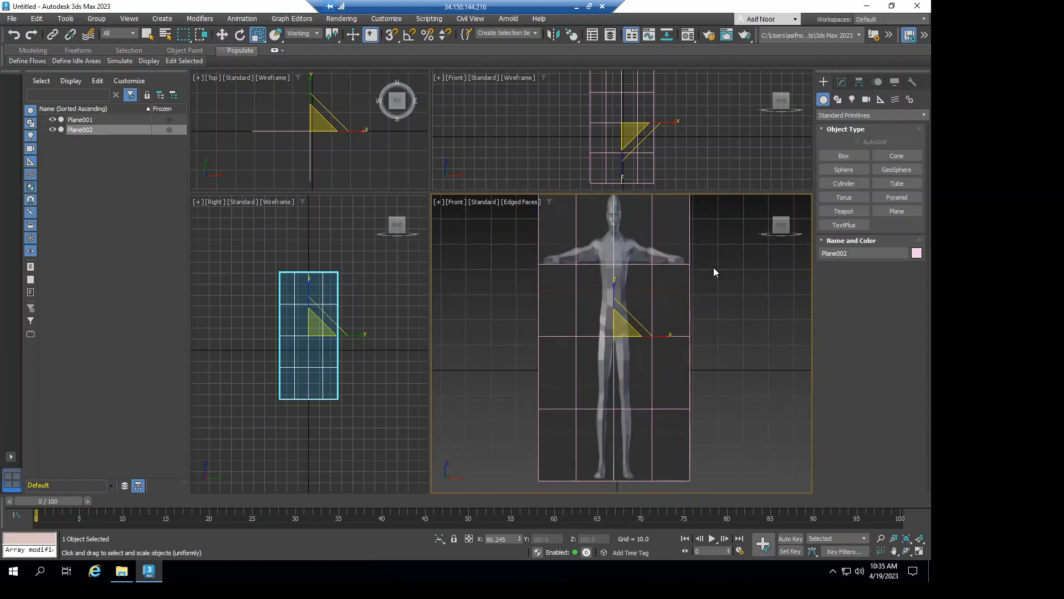
pyautogui.moveTo(697, 334); pyautogui.dragTo(693, 343, button='middle')
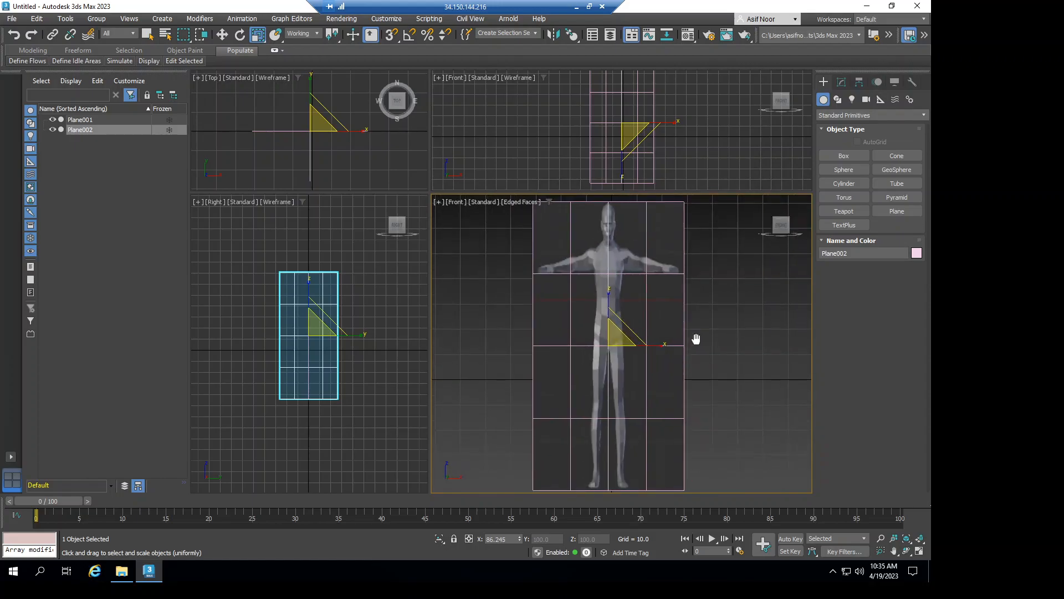
pyautogui.click(653, 283)
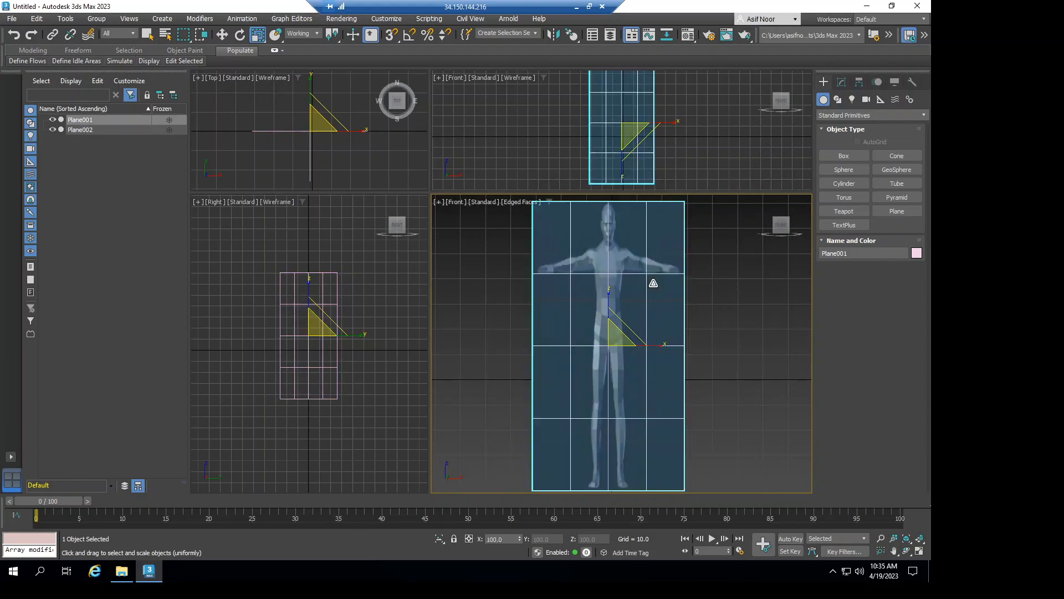
pyautogui.click(656, 347)
pyautogui.moveTo(657, 346); pyautogui.dragTo(682, 346)
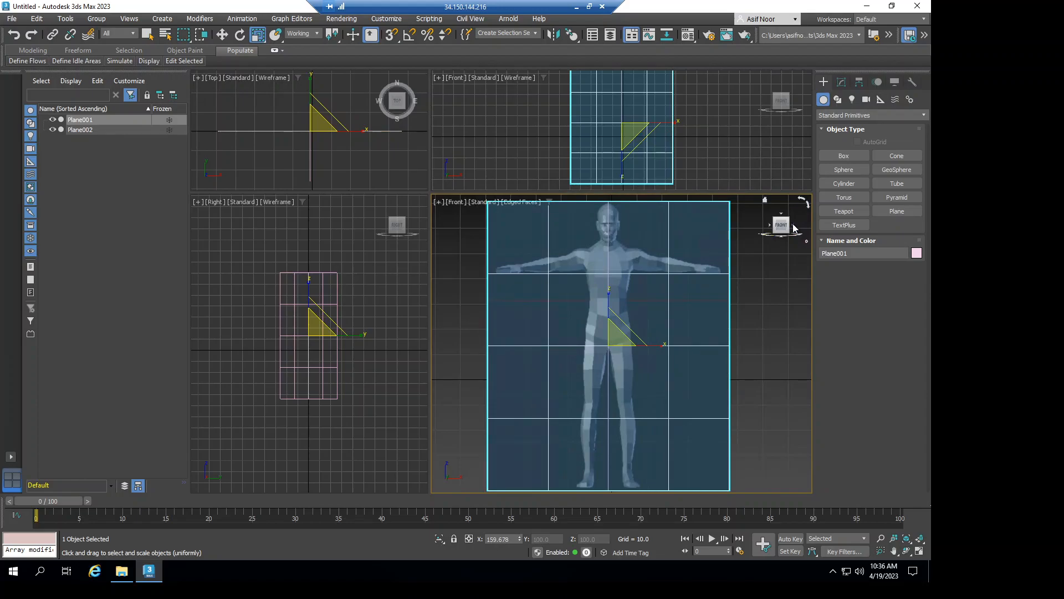
# Widen the front plane, Plane001, further to about 192% and compare its body proportions with the side view.
pyautogui.click(794, 228)
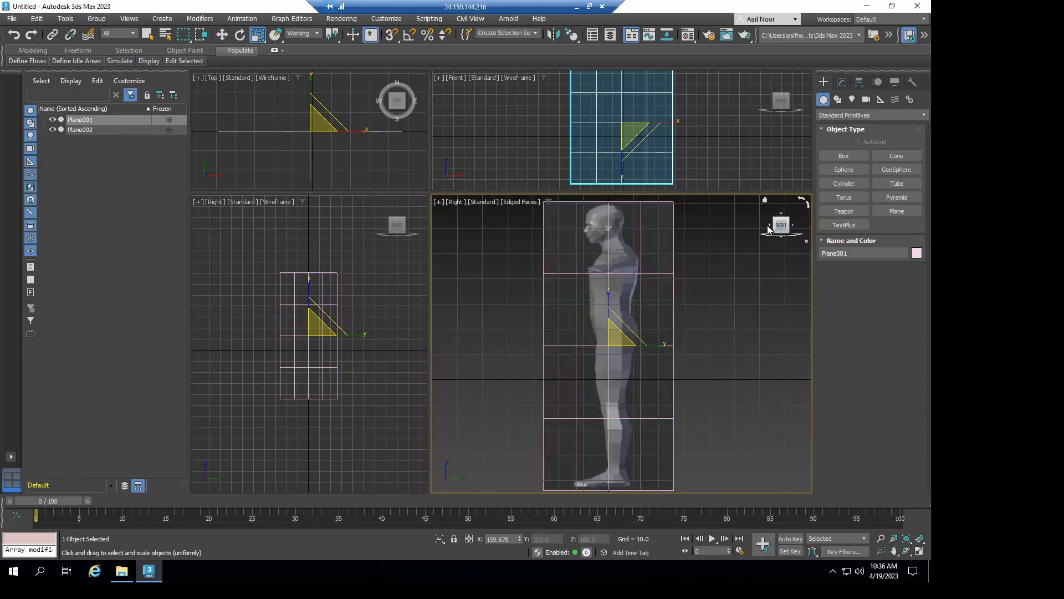
pyautogui.click(769, 227)
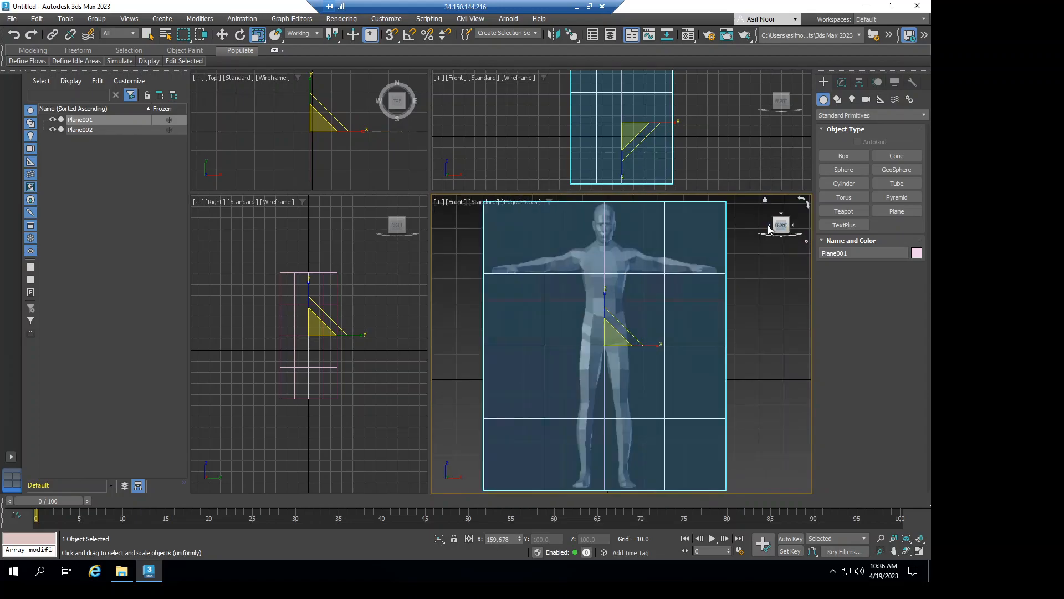
pyautogui.moveTo(652, 348); pyautogui.dragTo(661, 348)
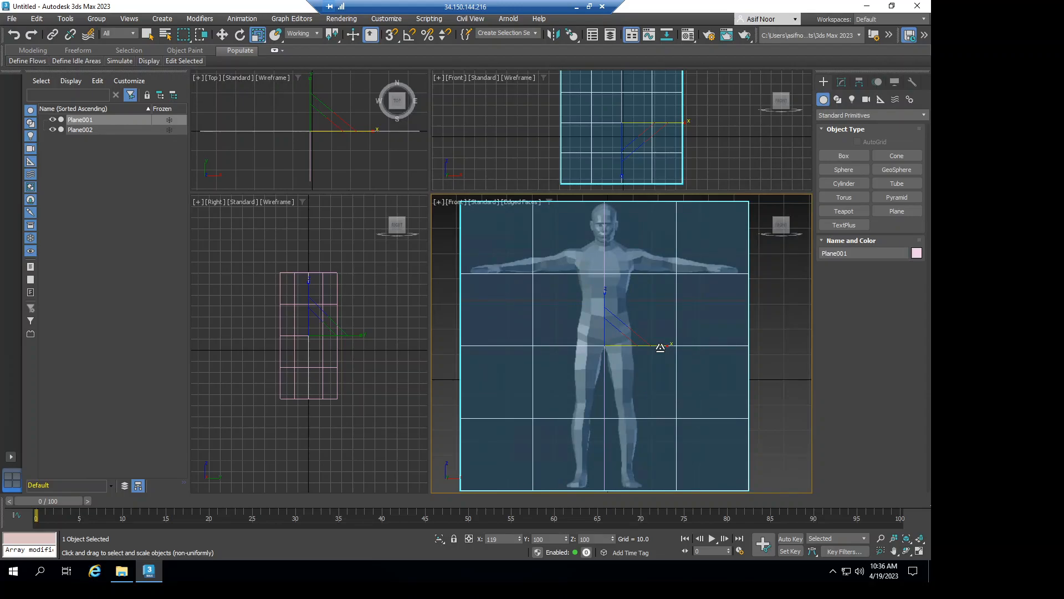
pyautogui.moveTo(660, 347); pyautogui.dragTo(661, 348)
pyautogui.moveTo(739, 328); pyautogui.dragTo(697, 328, button='middle')
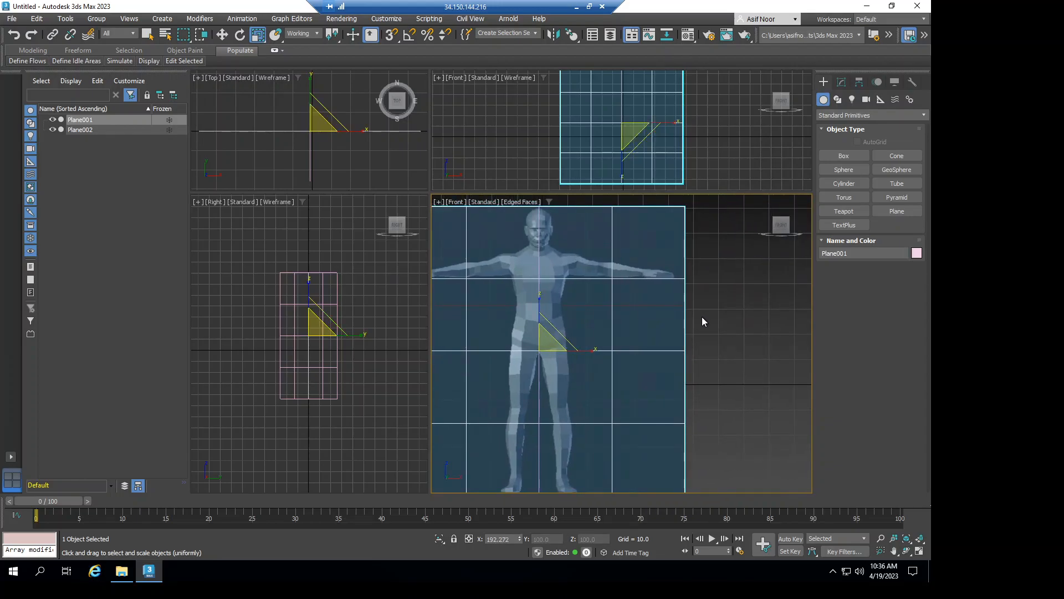
pyautogui.scroll(-2, 707, 315)
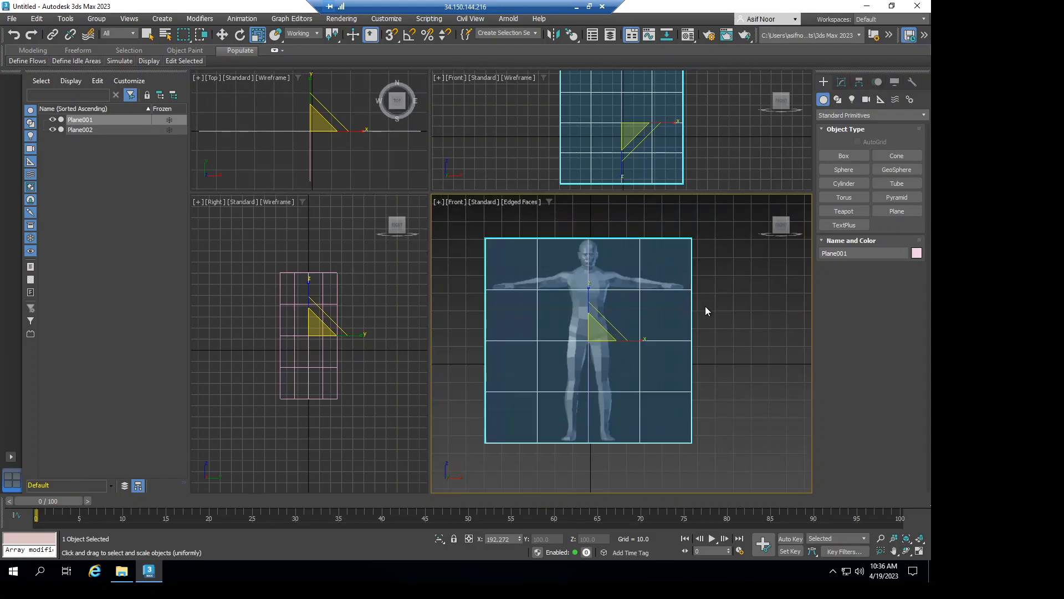
pyautogui.moveTo(706, 300); pyautogui.dragTo(713, 309, button='middle')
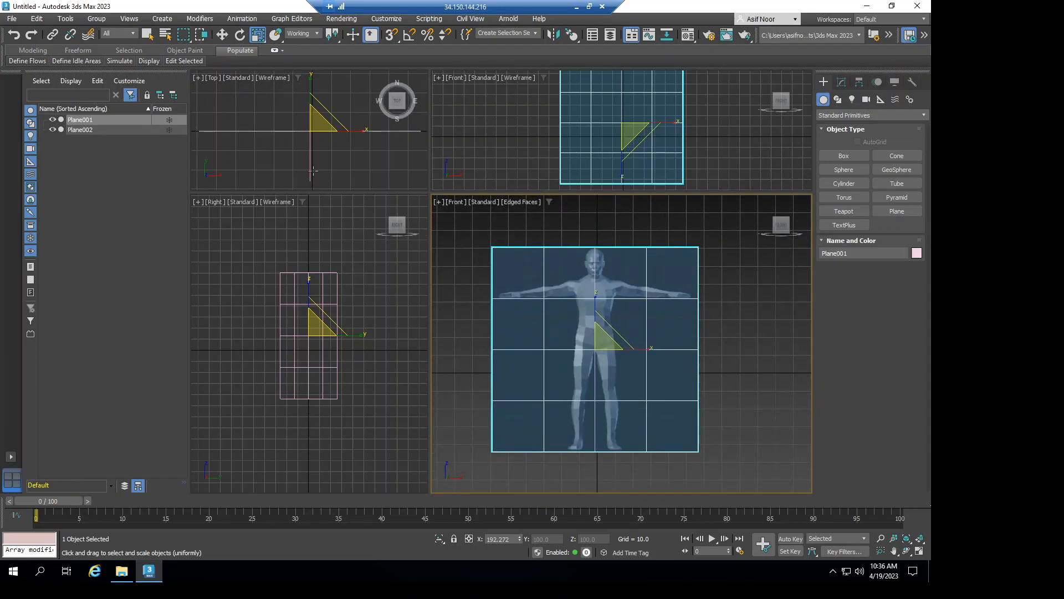
pyautogui.click(793, 225)
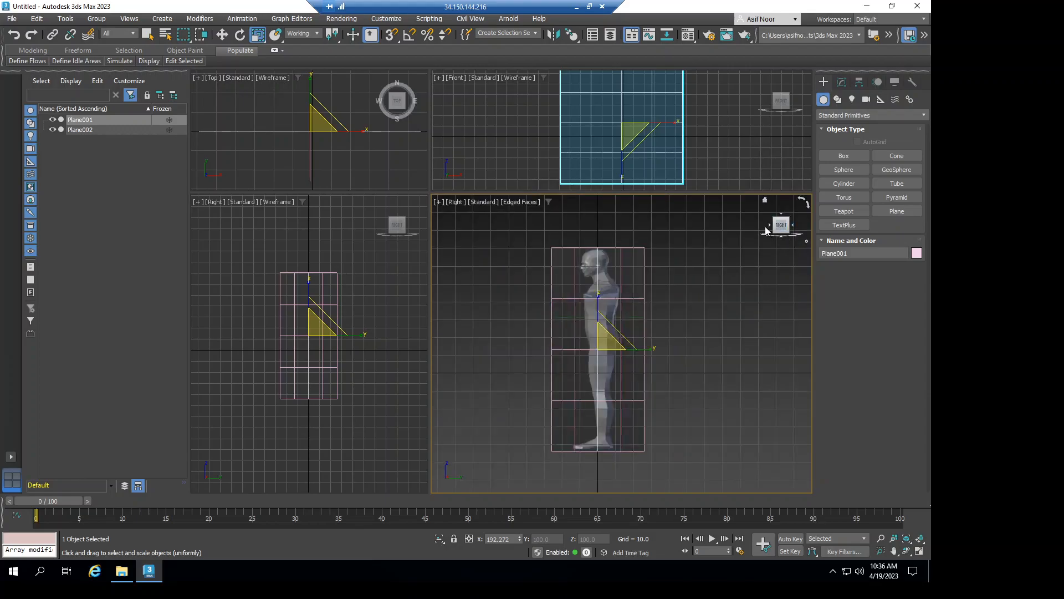
pyautogui.click(770, 228)
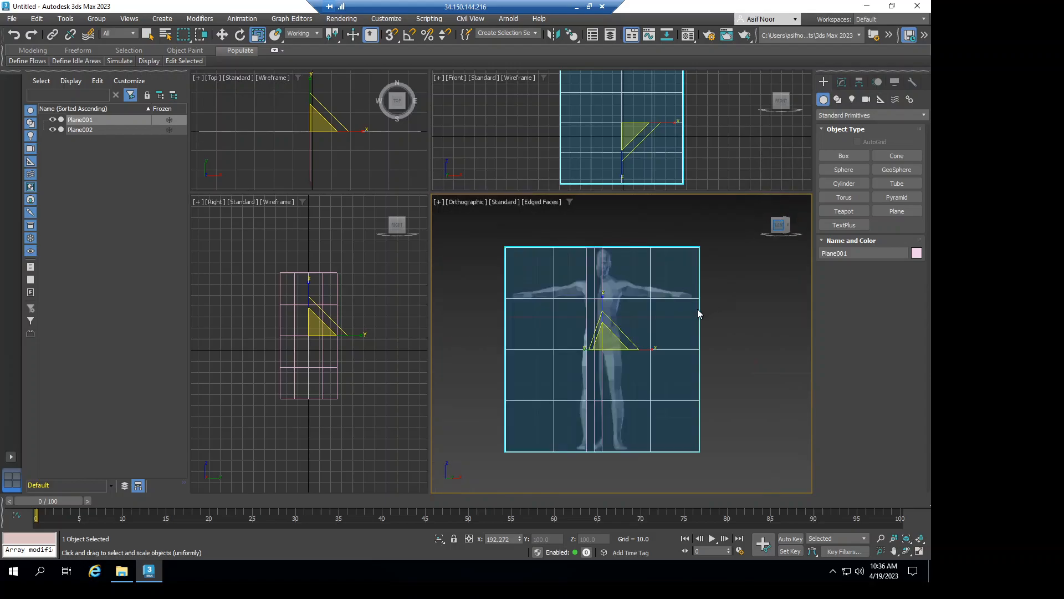
pyautogui.moveTo(708, 315); pyautogui.dragTo(697, 311, button='middle')
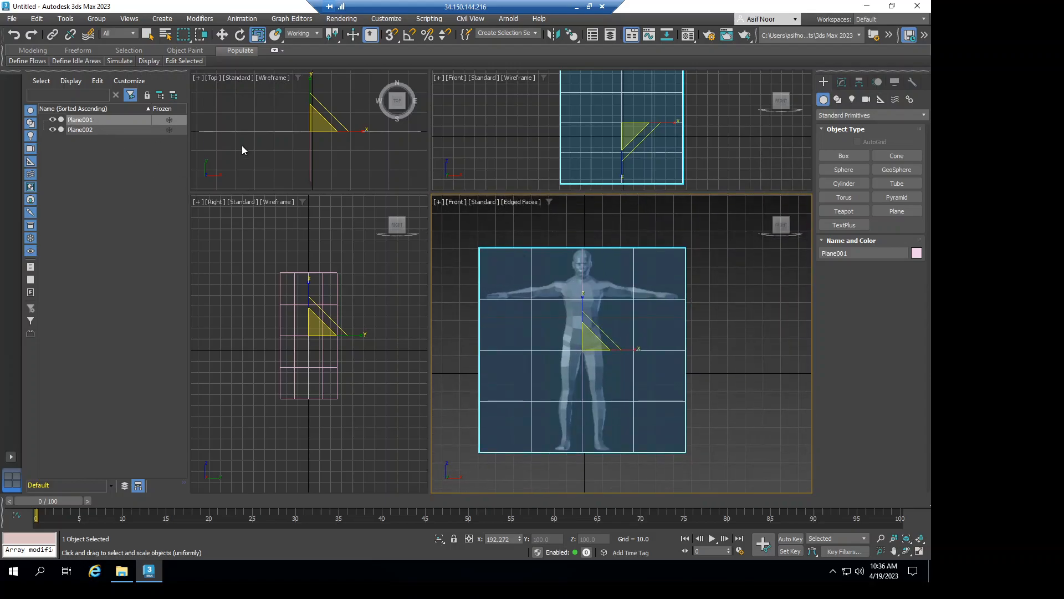
pyautogui.press('r')
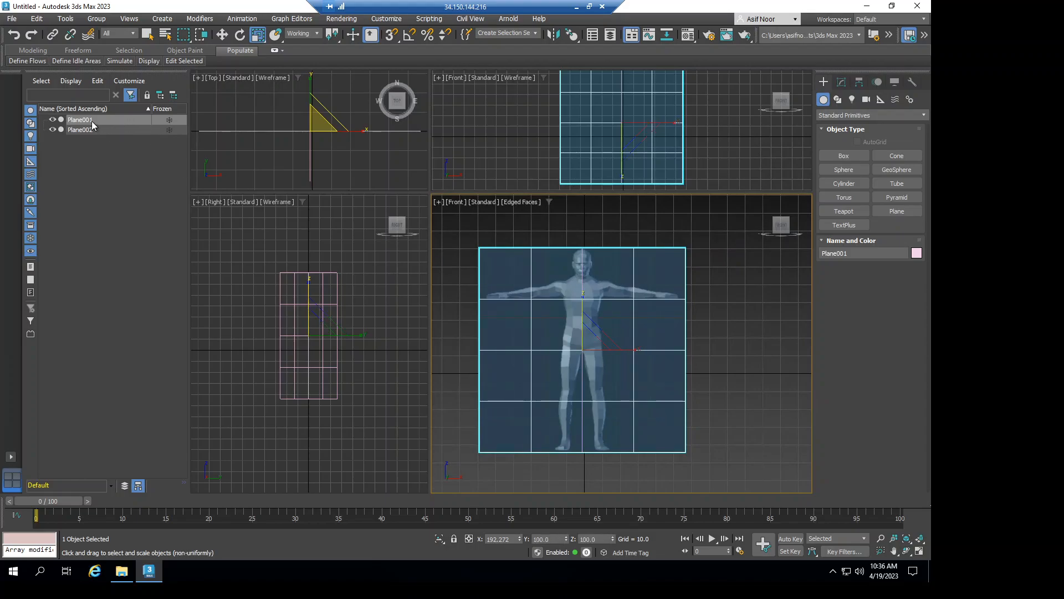
pyautogui.doubleClick(91, 121)
pyautogui.rightClick(92, 119)
pyautogui.click(76, 151)
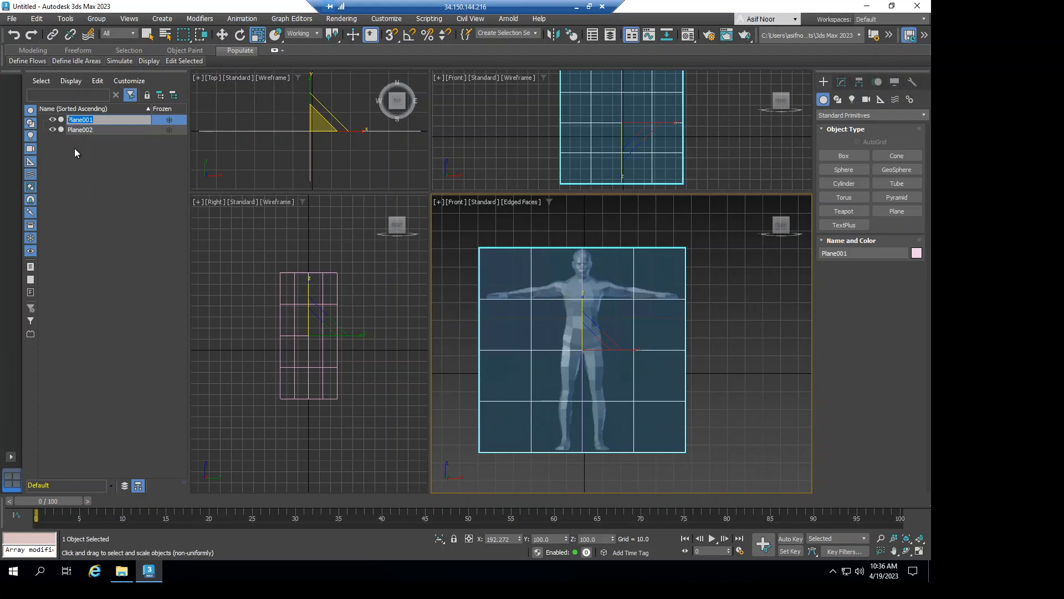
pyautogui.click(86, 142)
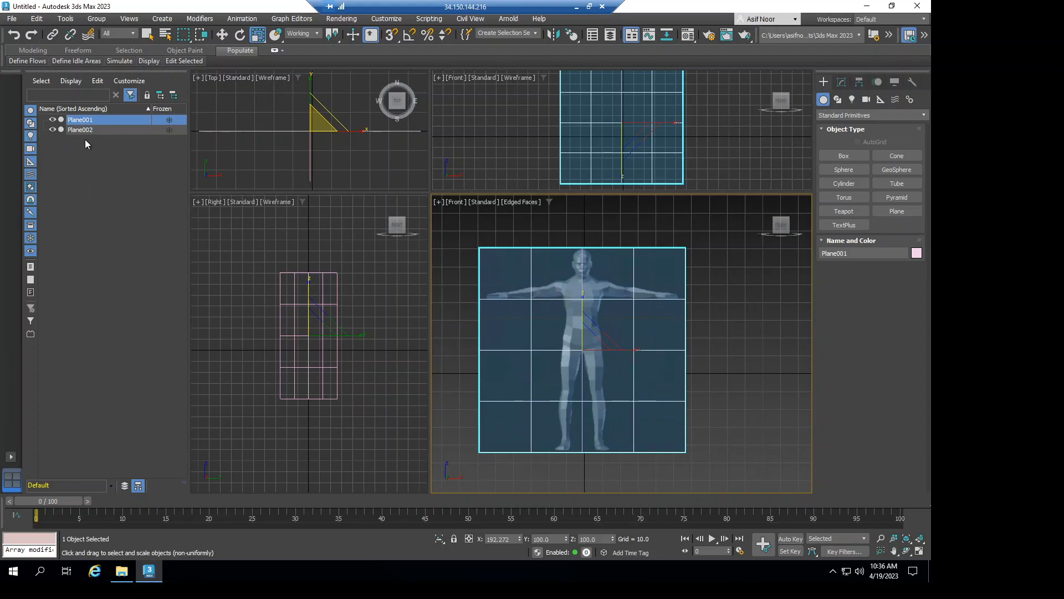
# Rename the front reference plane, Plane001, as Front.
pyautogui.rightClick(110, 119)
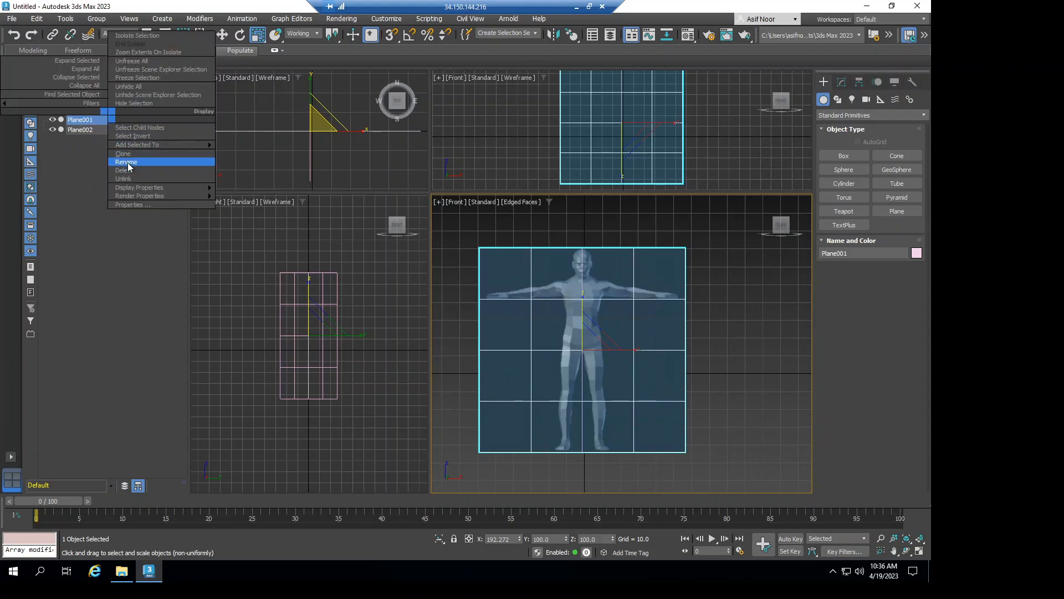
pyautogui.click(109, 162)
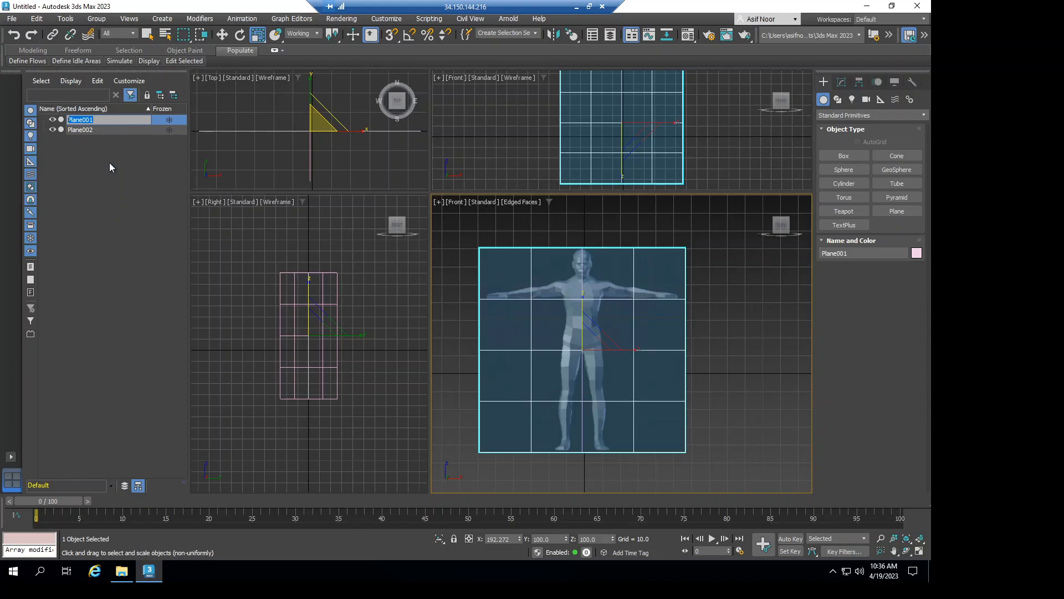
pyautogui.write('Front')
pyautogui.press('Return')
# Rename the side reference plane, Plane002, as Right.
pyautogui.click(97, 130)
pyautogui.rightClick(111, 130)
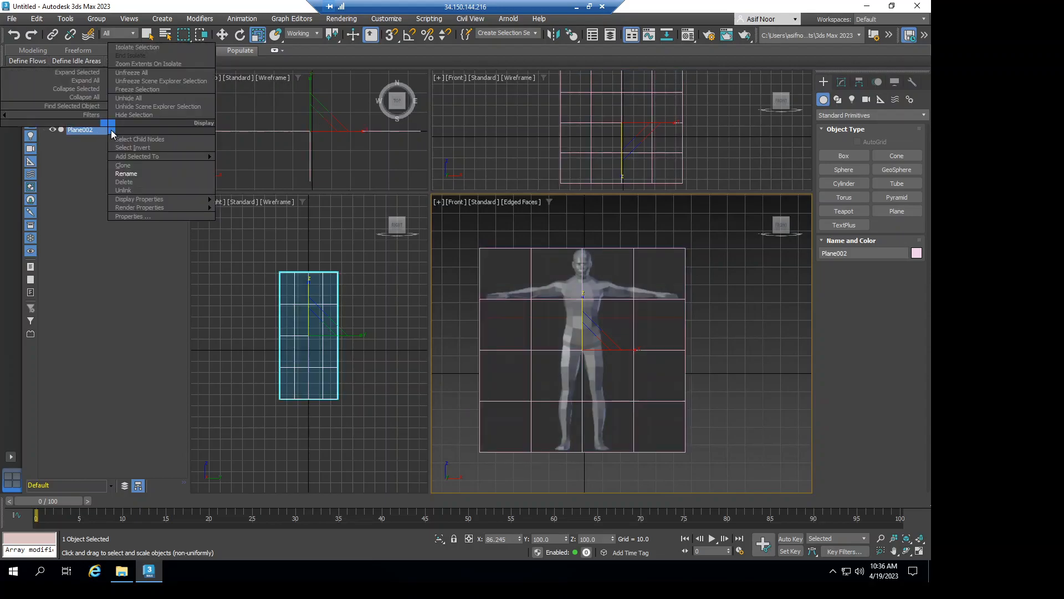
pyautogui.click(128, 173)
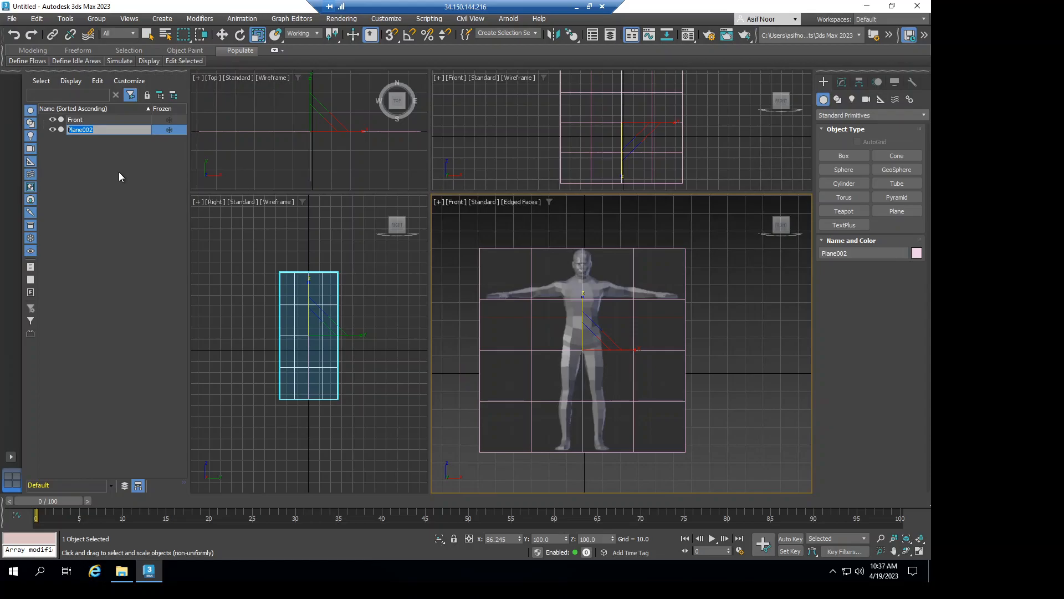
pyautogui.write('Right')
pyautogui.press('Return')
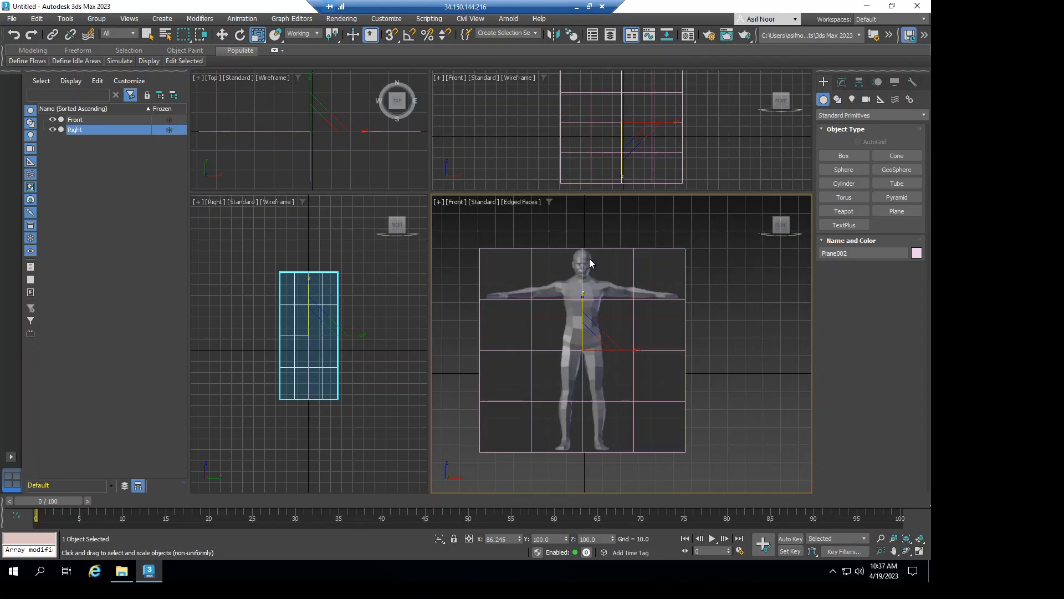
# Freeze the Front and Right planes and turn off Show Frozen in Gray for the Front plane.
pyautogui.press('r')
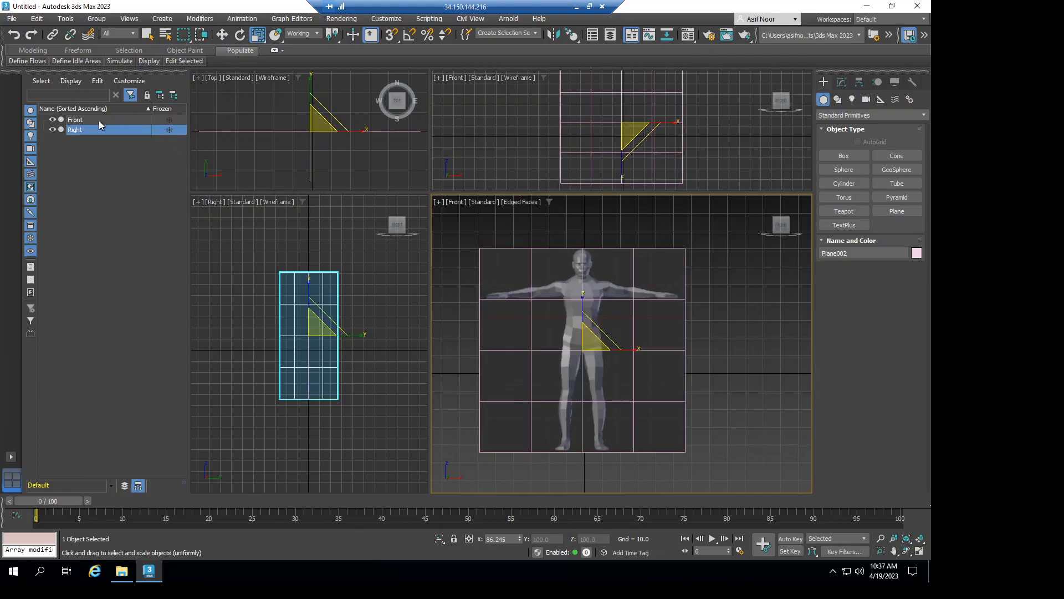
pyautogui.click(169, 119)
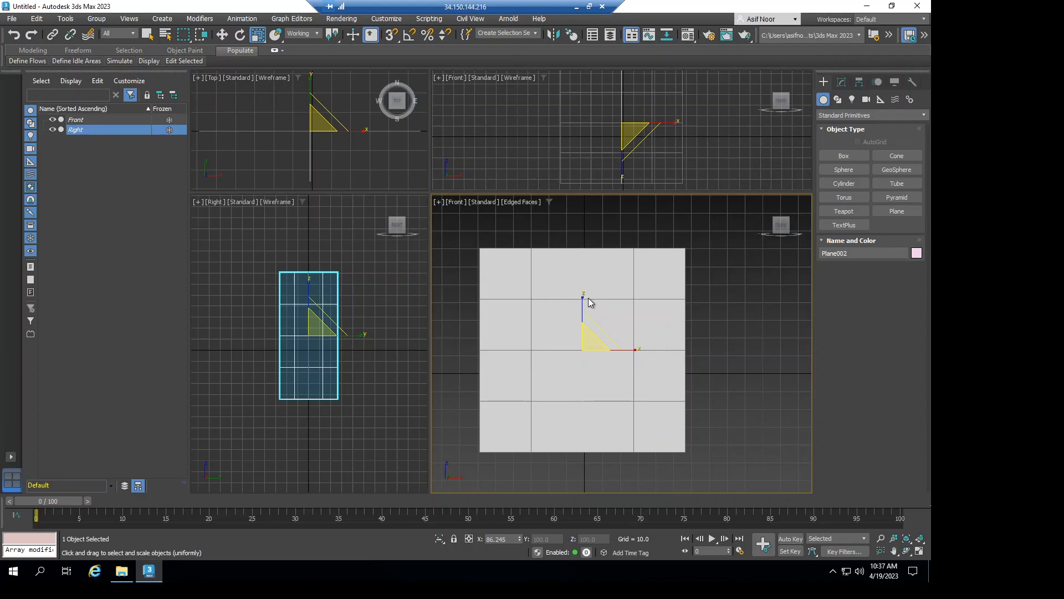
pyautogui.click(103, 120)
pyautogui.rightClick(104, 119)
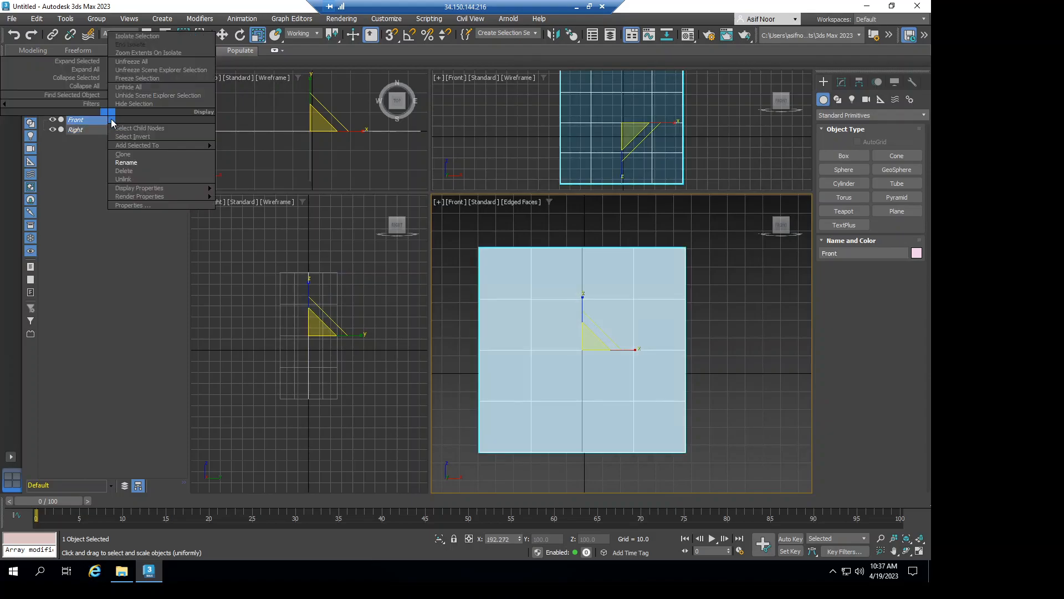
pyautogui.moveTo(143, 199)
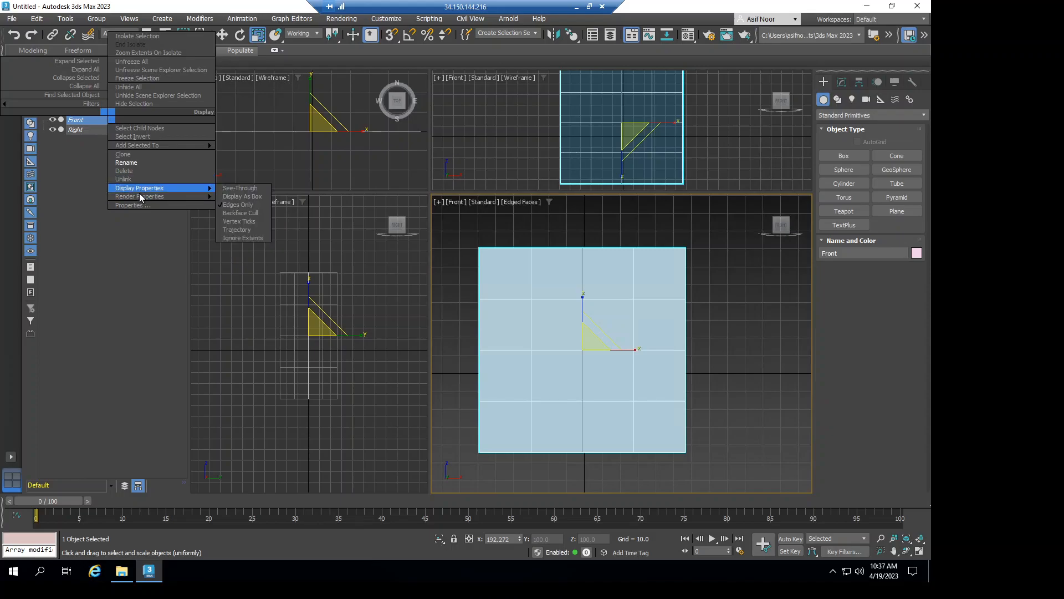
pyautogui.click(142, 204)
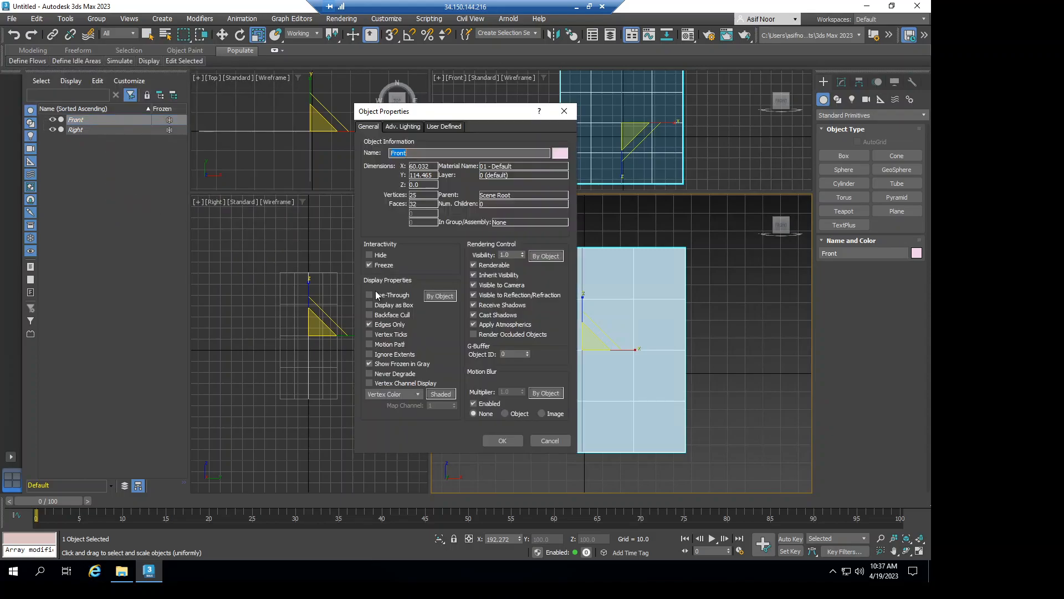
pyautogui.click(370, 364)
pyautogui.click(502, 441)
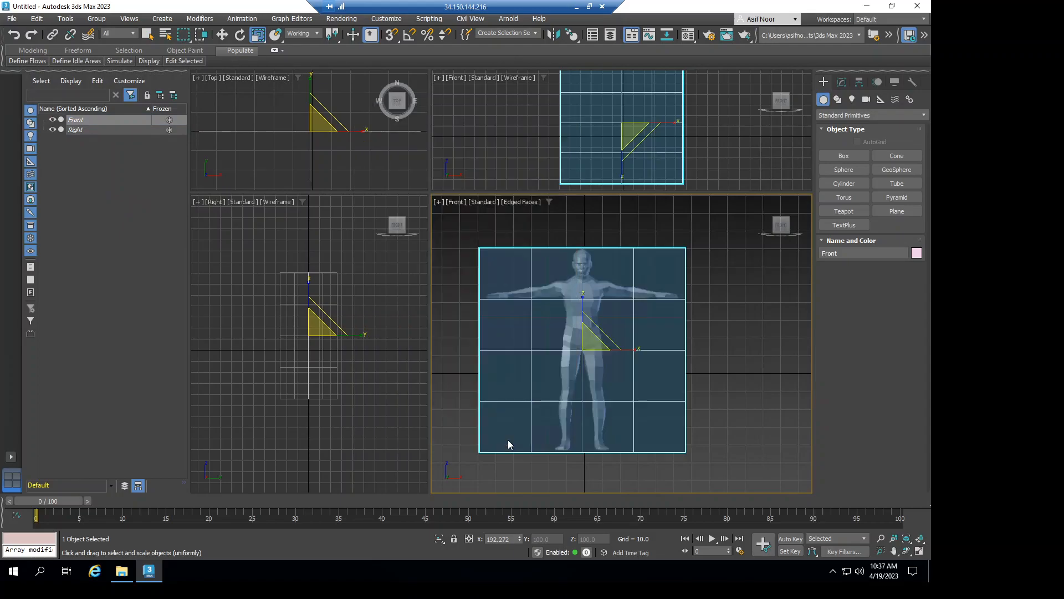
# Turn off Show Frozen in Gray in the Right plane's object properties and clear the selection.
pyautogui.click(84, 128)
pyautogui.rightClick(111, 128)
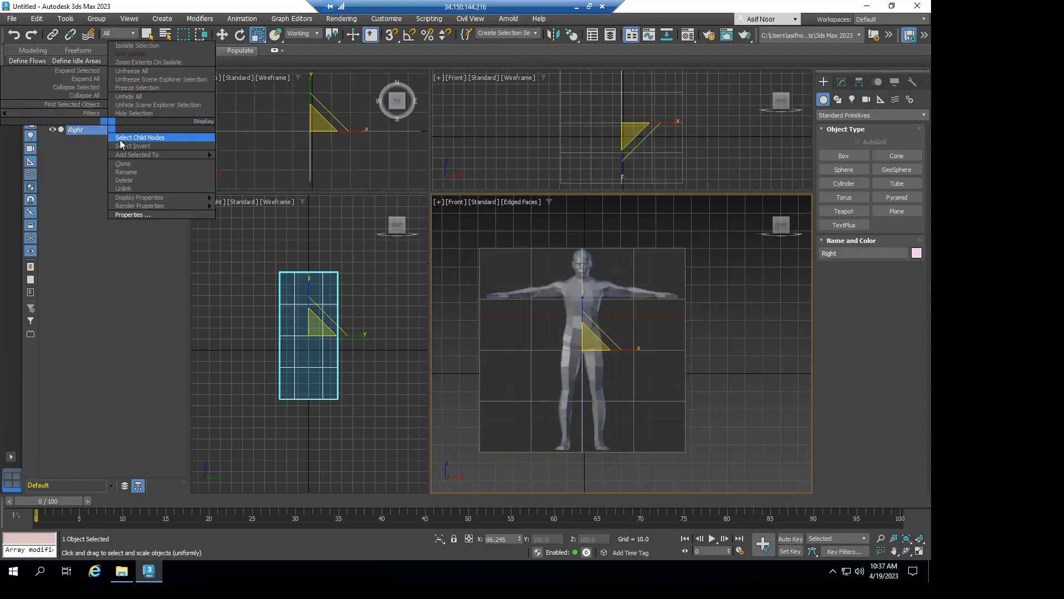
pyautogui.click(131, 214)
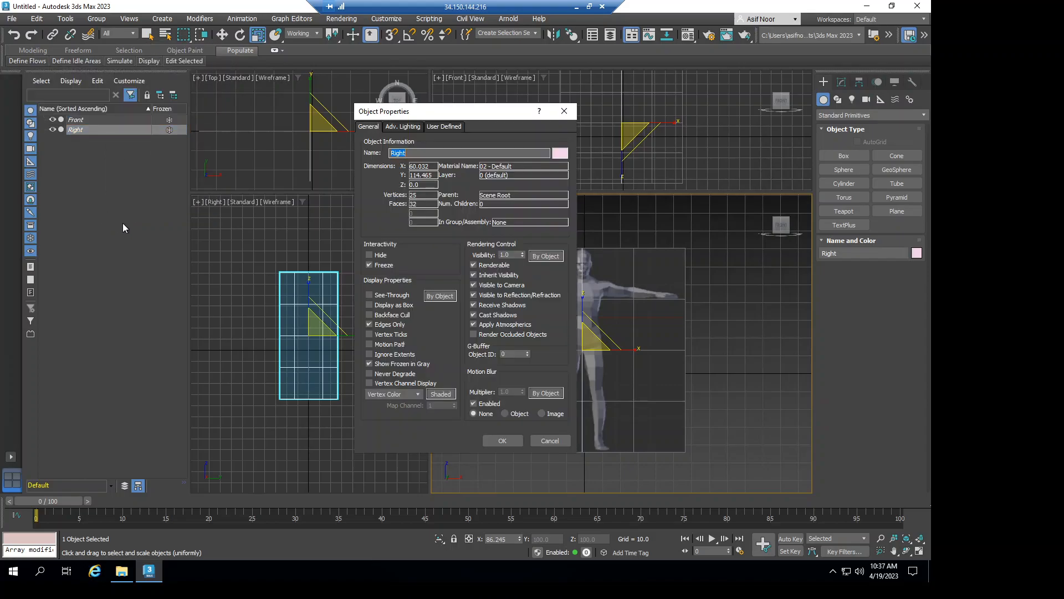
pyautogui.click(377, 364)
pyautogui.click(501, 440)
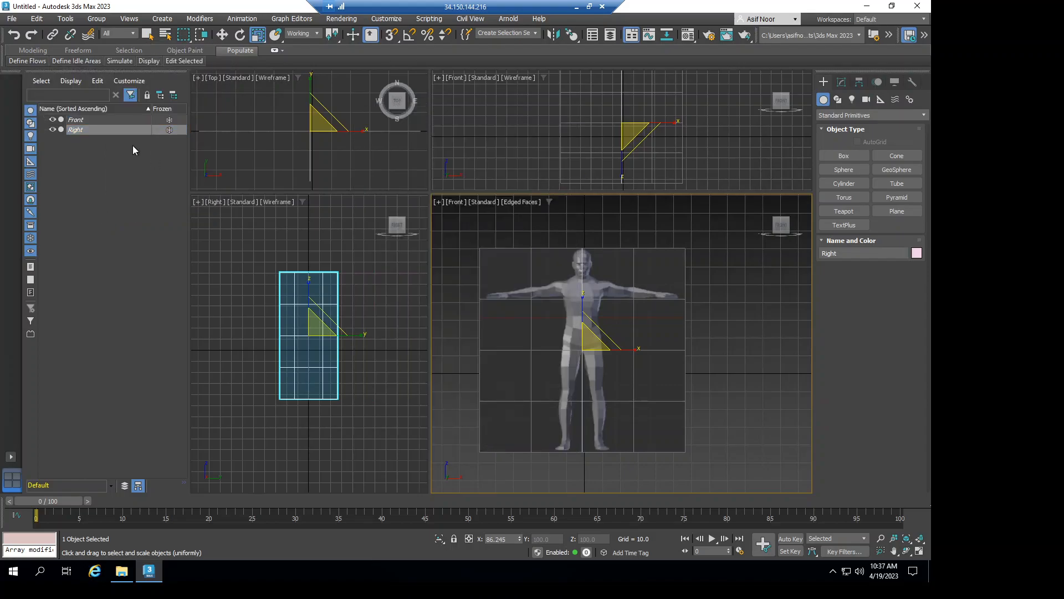
pyautogui.click(648, 249)
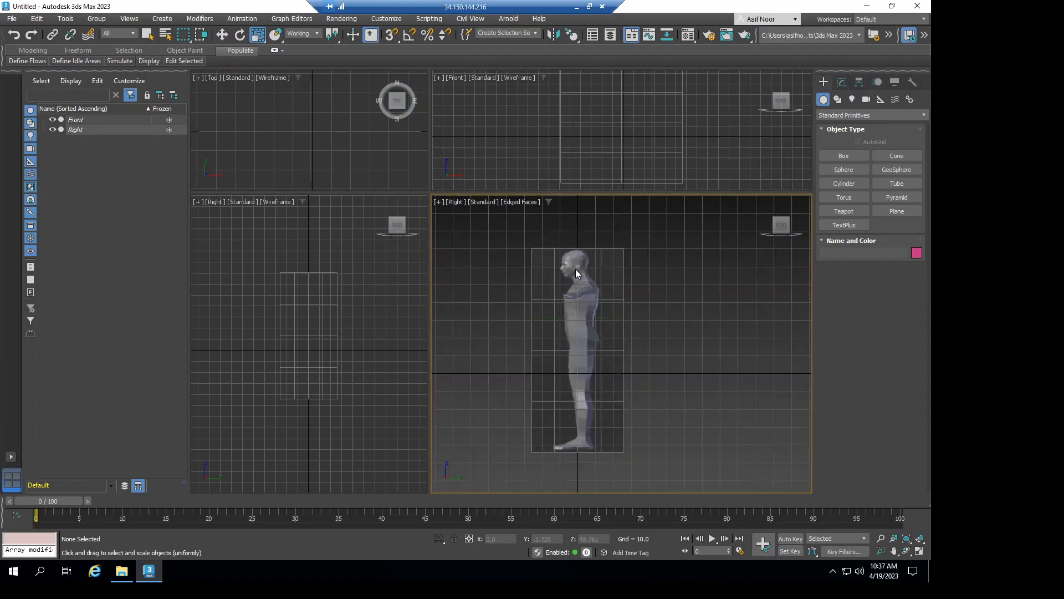
# Return the shaded viewport to the Front view, enlarge the Top viewport and unfreeze the Front and Right planes.
pyautogui.moveTo(771, 230)
pyautogui.click(770, 227)
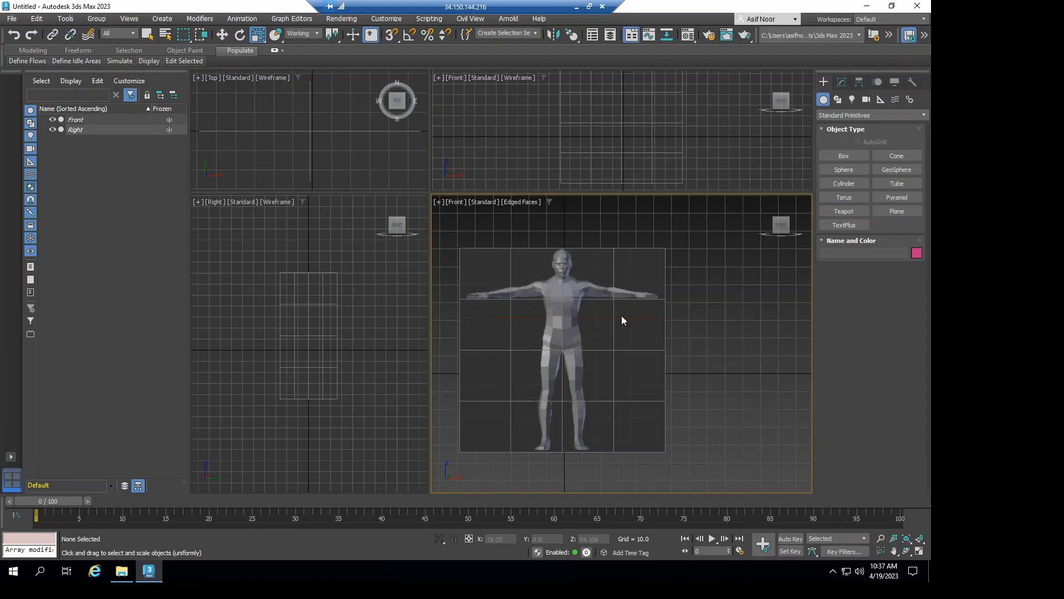
pyautogui.moveTo(635, 328); pyautogui.dragTo(658, 337, button='middle')
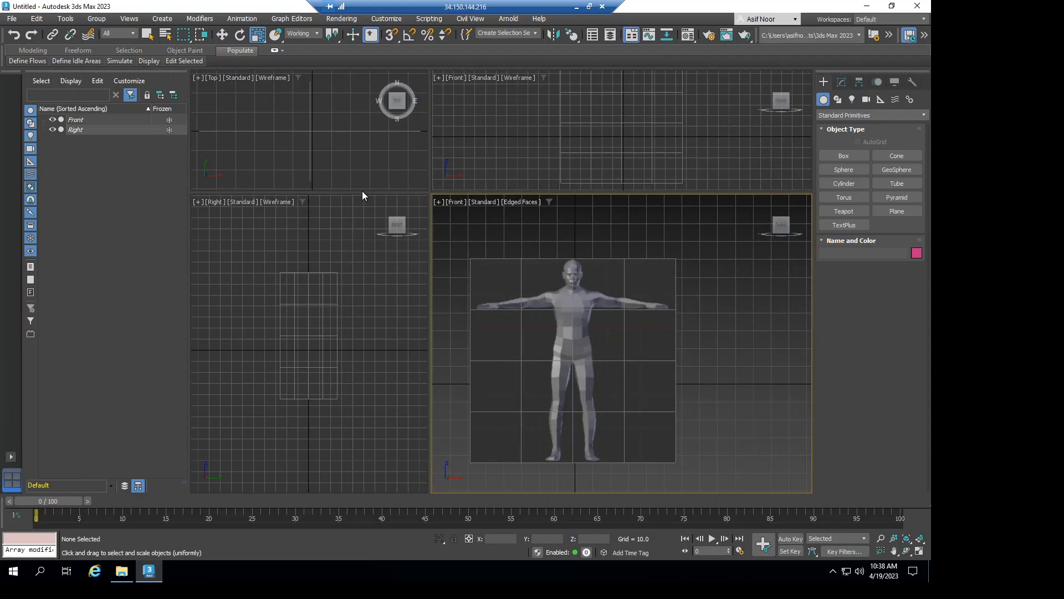
pyautogui.moveTo(363, 192); pyautogui.dragTo(354, 247)
pyautogui.scroll(-2, 350, 181)
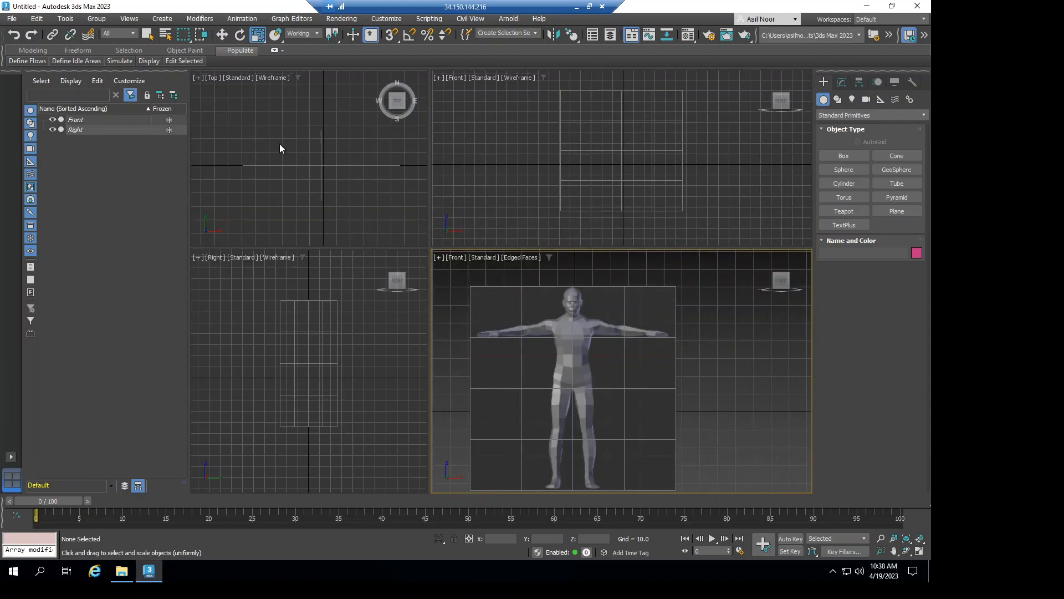
pyautogui.click(169, 121)
pyautogui.click(169, 128)
# Move the Front plane backward along Y in the Top view to about 37.2.
pyautogui.click(221, 37)
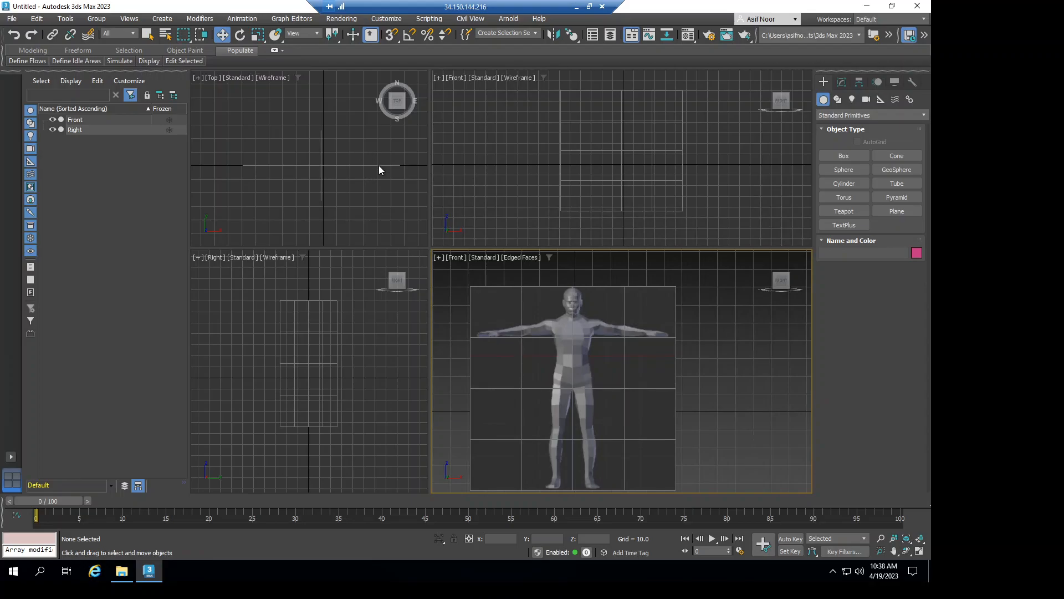
pyautogui.click(632, 357)
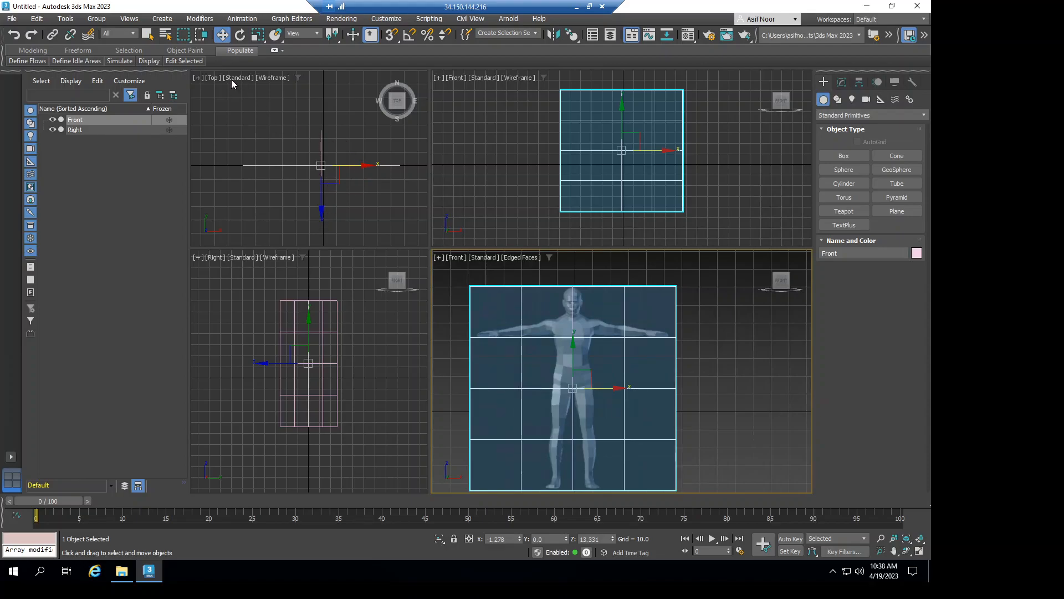
pyautogui.rightClick(338, 99)
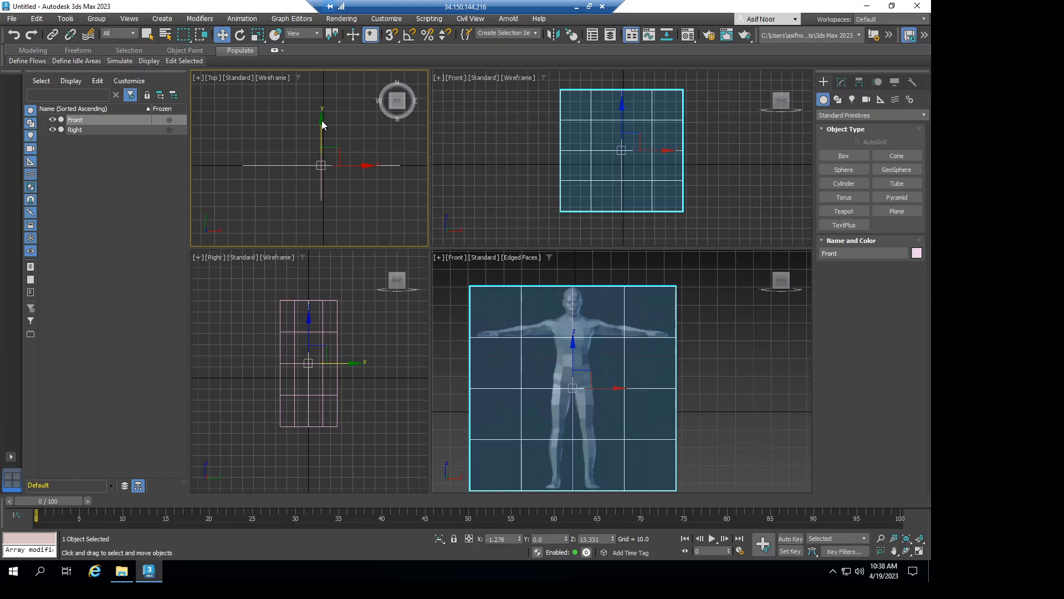
pyautogui.moveTo(322, 119); pyautogui.dragTo(319, 73)
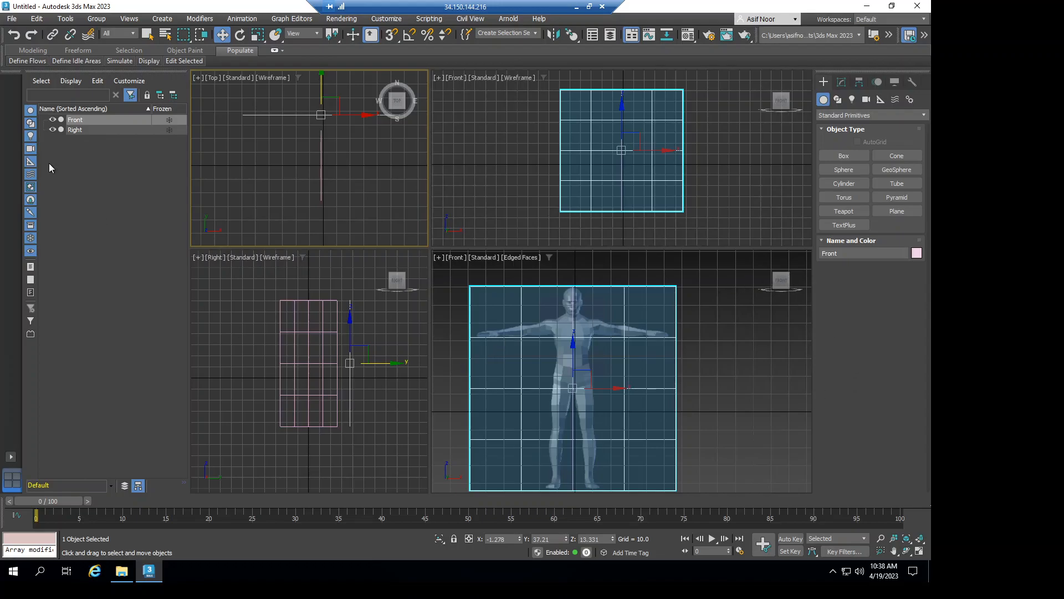
# Move the Right plane along X in the Top view to about -65.8, and freeze both reference planes again.
pyautogui.click(78, 130)
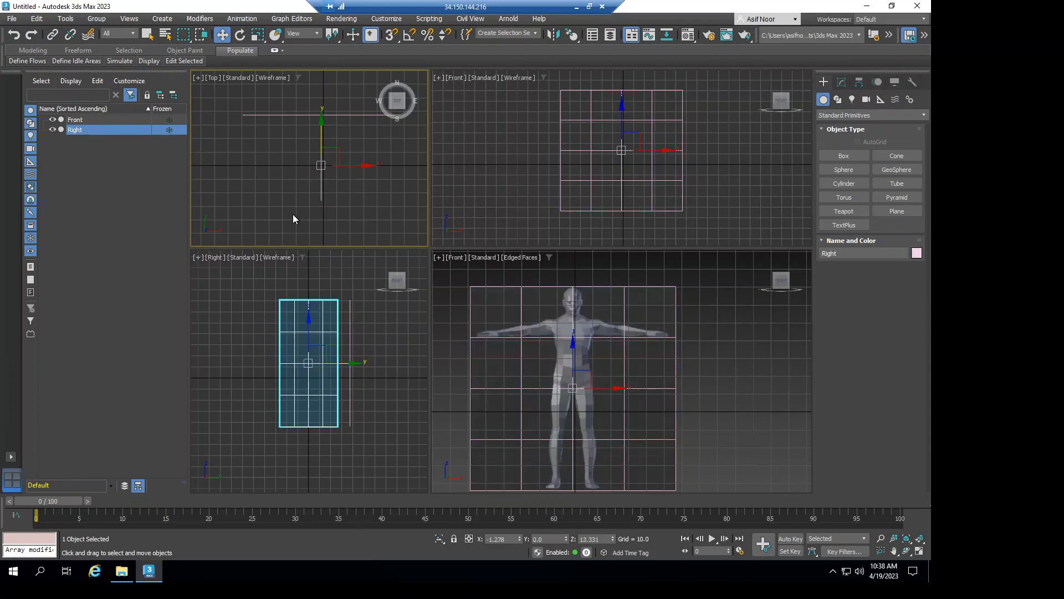
pyautogui.moveTo(363, 165); pyautogui.dragTo(274, 170)
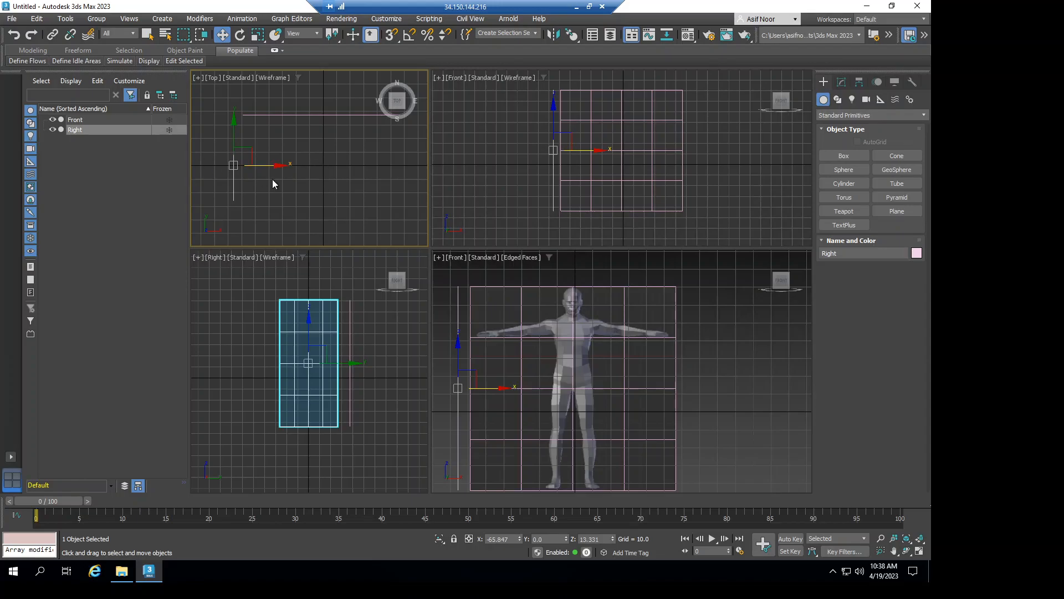
pyautogui.click(170, 130)
pyautogui.click(747, 336)
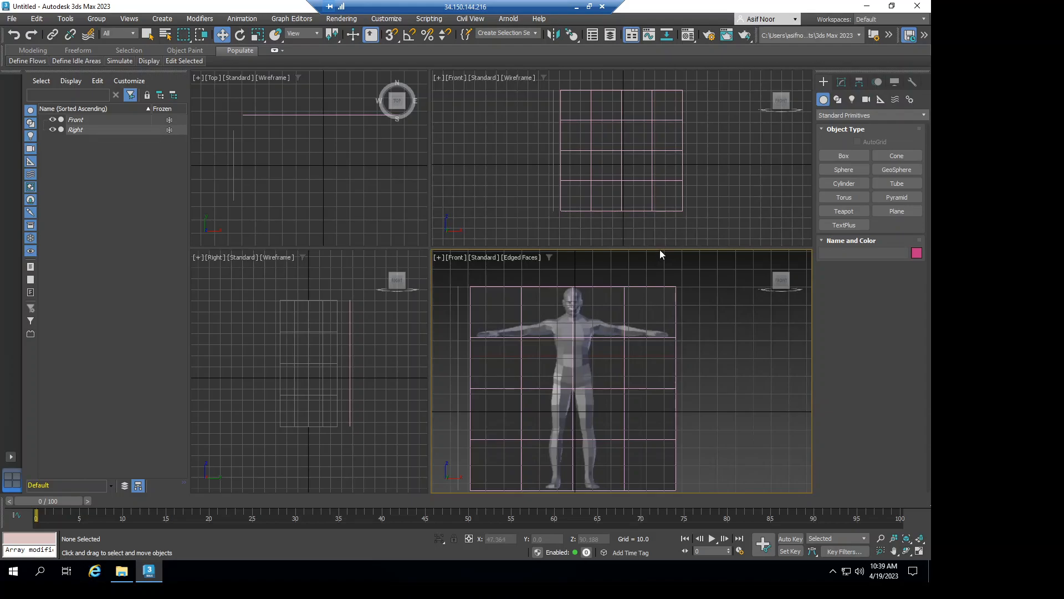
# Create a box over one half of the torso in the Front view, about 39.6 long, 10.8 wide and 31.9 high.
pyautogui.moveTo(659, 248); pyautogui.dragTo(653, 226)
pyautogui.click(844, 157)
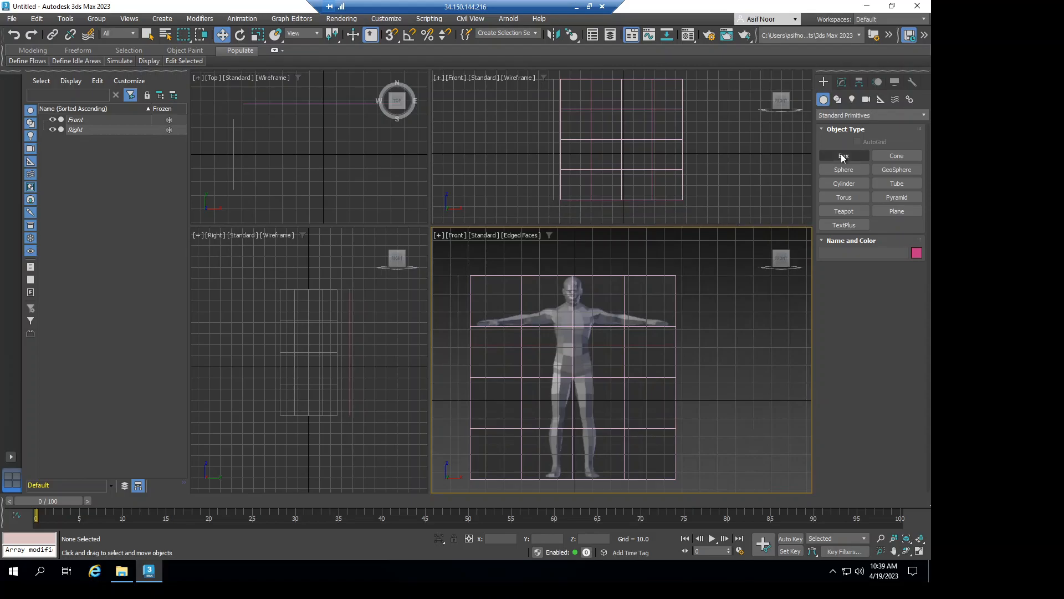
pyautogui.click(844, 157)
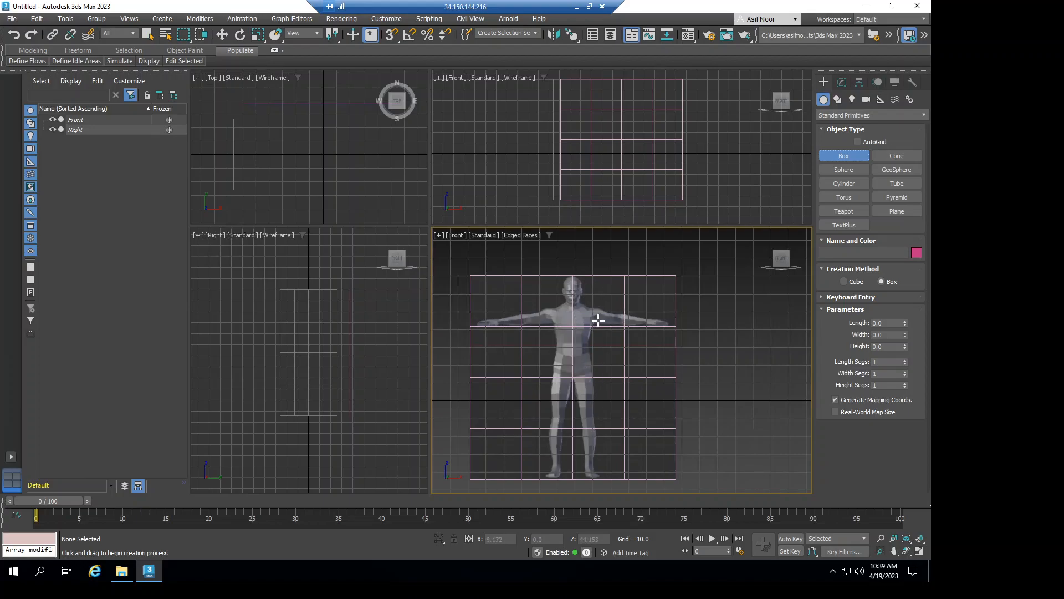
pyautogui.scroll(2, 596, 321)
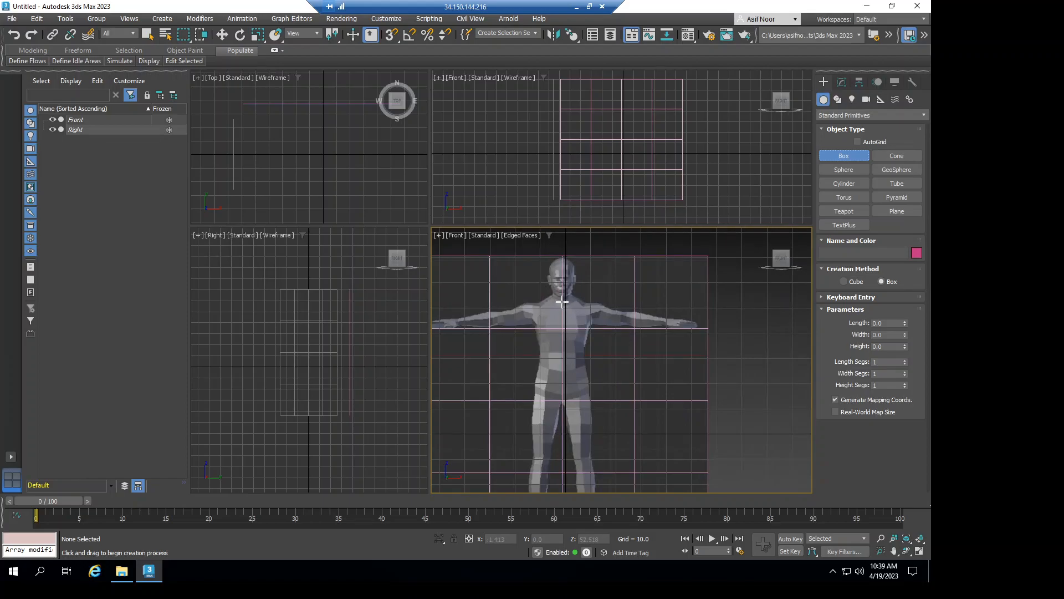
pyautogui.moveTo(565, 301); pyautogui.dragTo(590, 402)
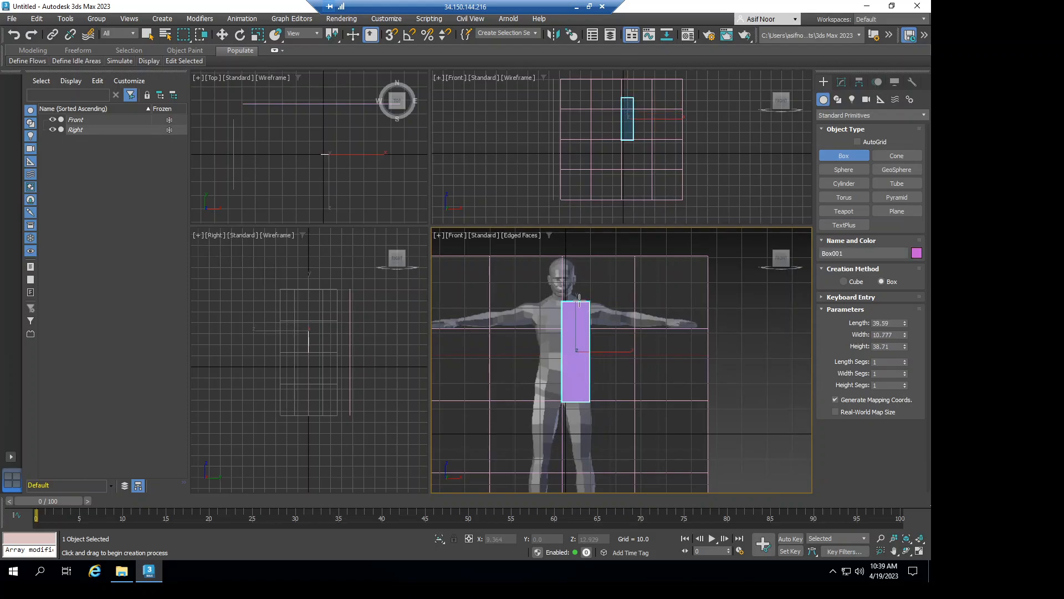
pyautogui.click(571, 364)
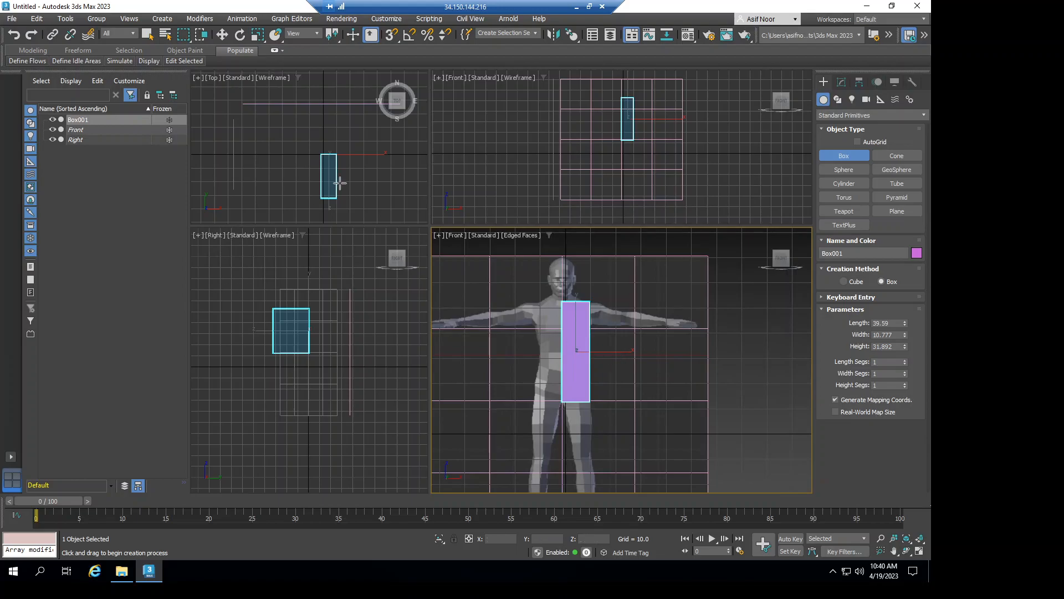
# Move the box backward along Y in the shaded Right view to about 18.7, over the side reference's torso.
pyautogui.moveTo(797, 267)
pyautogui.click(795, 257)
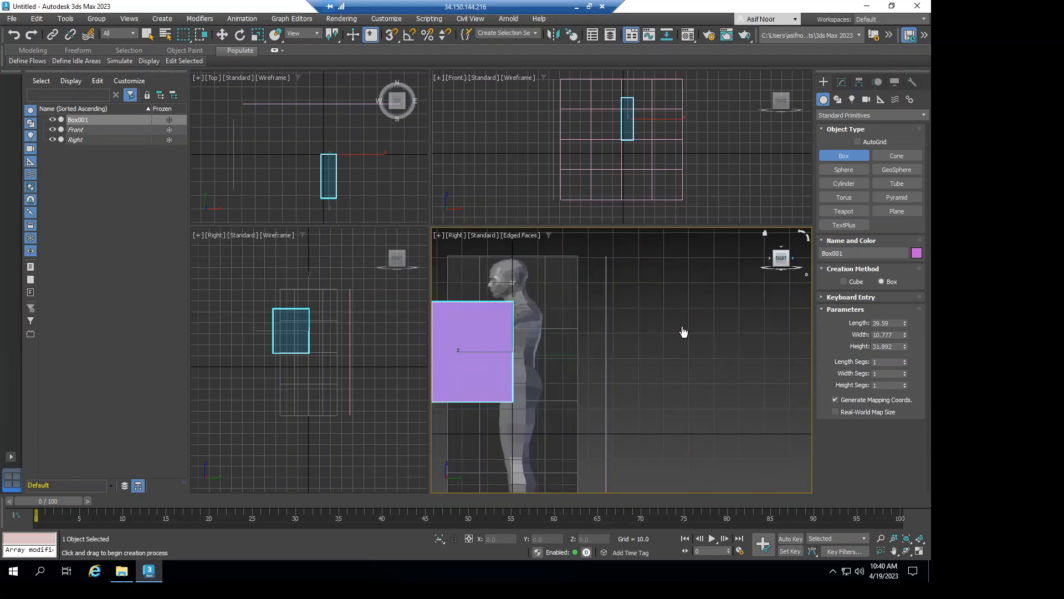
pyautogui.moveTo(652, 338); pyautogui.dragTo(715, 331, button='middle')
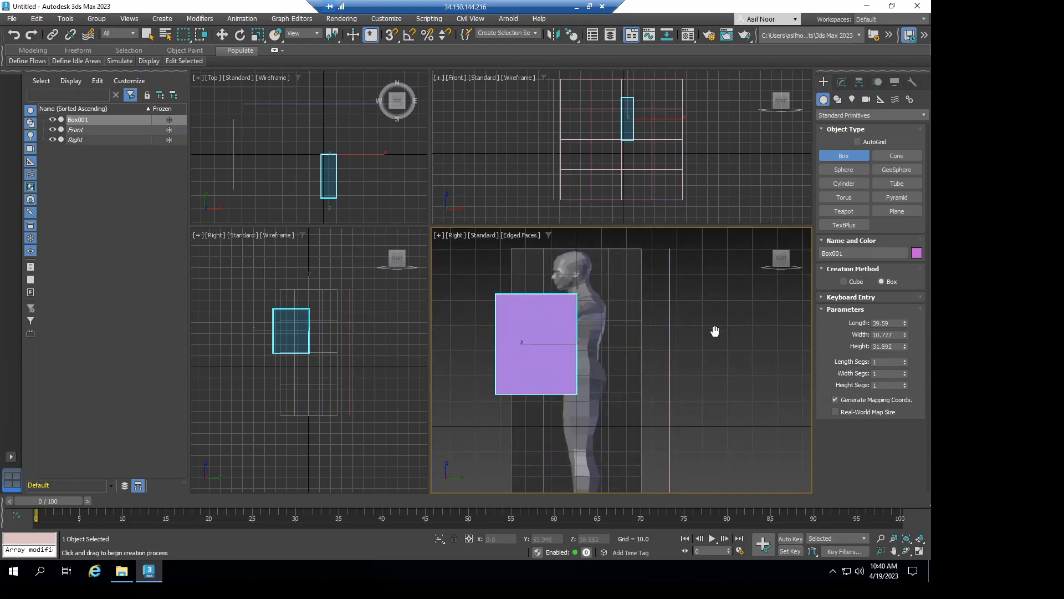
pyautogui.click(772, 259)
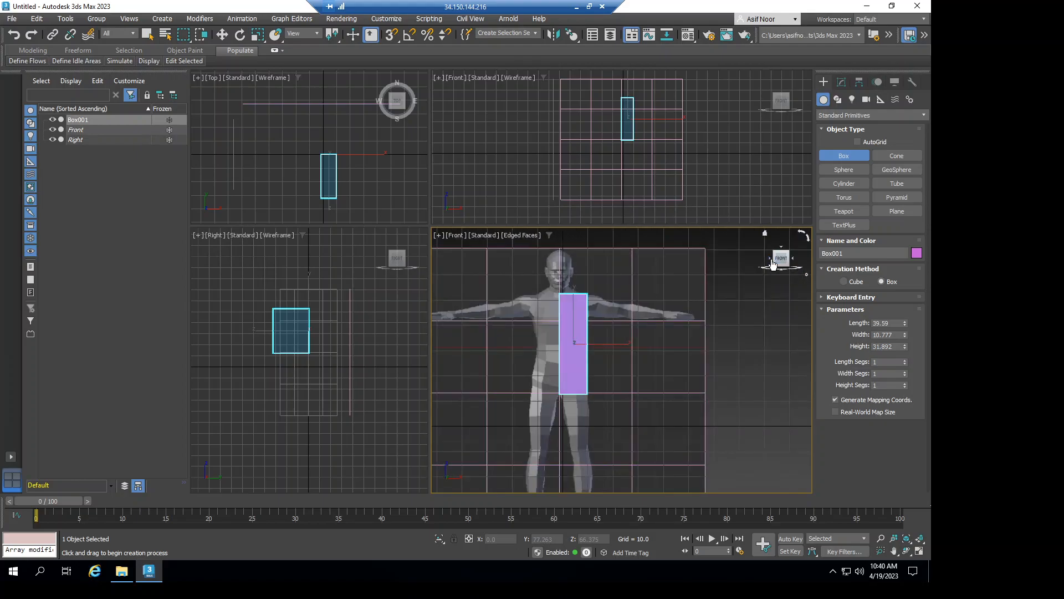
pyautogui.moveTo(793, 261)
pyautogui.click(794, 259)
pyautogui.moveTo(671, 321); pyautogui.dragTo(718, 320, button='middle')
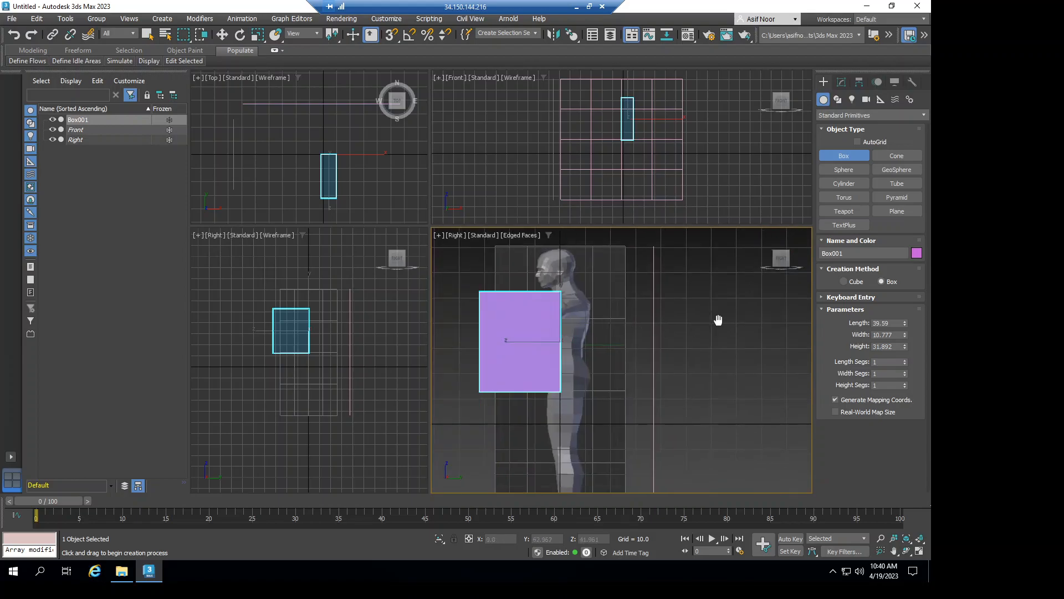
pyautogui.click(225, 37)
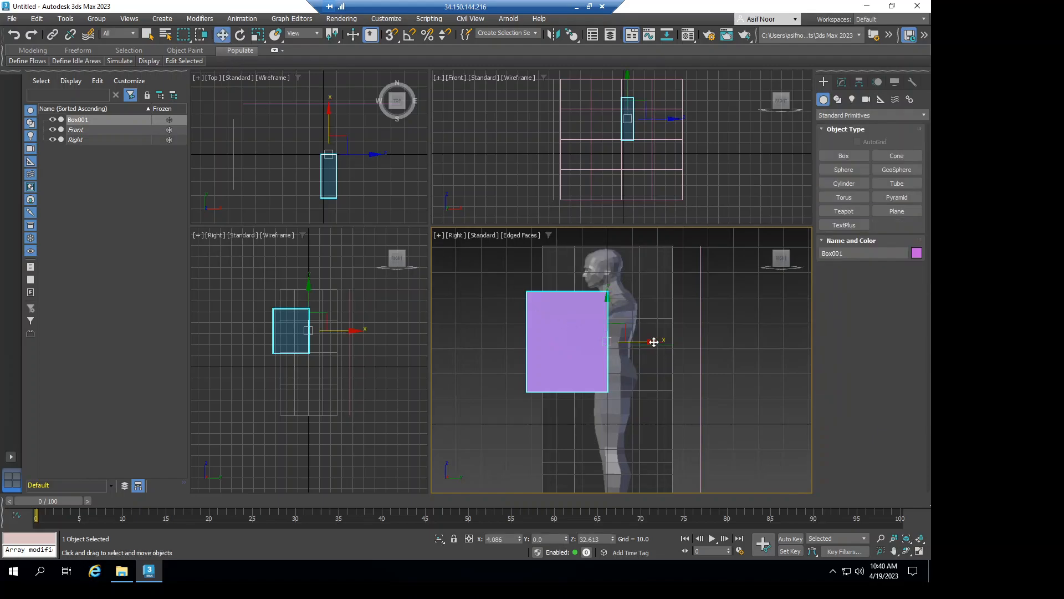
pyautogui.moveTo(665, 342); pyautogui.dragTo(702, 342)
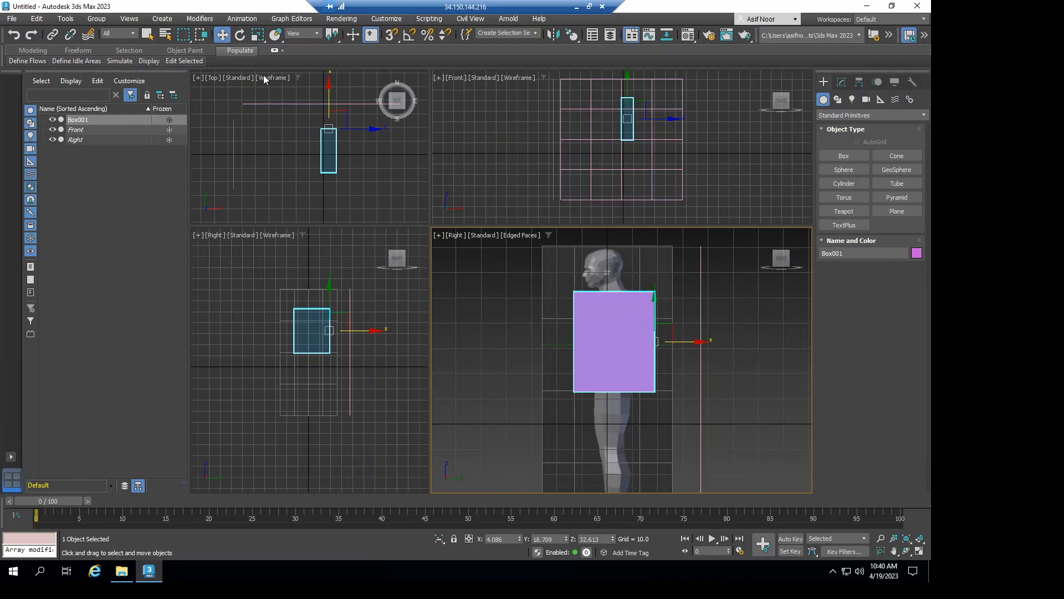
# Scale the box's depth down to about 65% in the Right view and shift it forward about 4.9 to fit the side reference.
pyautogui.press('r')
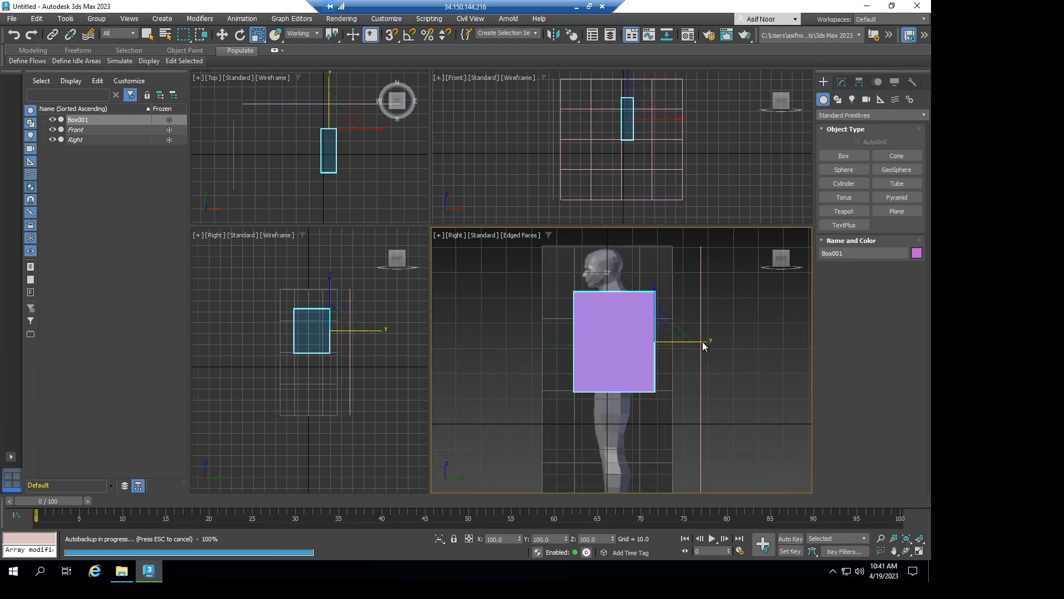
pyautogui.moveTo(703, 340); pyautogui.dragTo(693, 340)
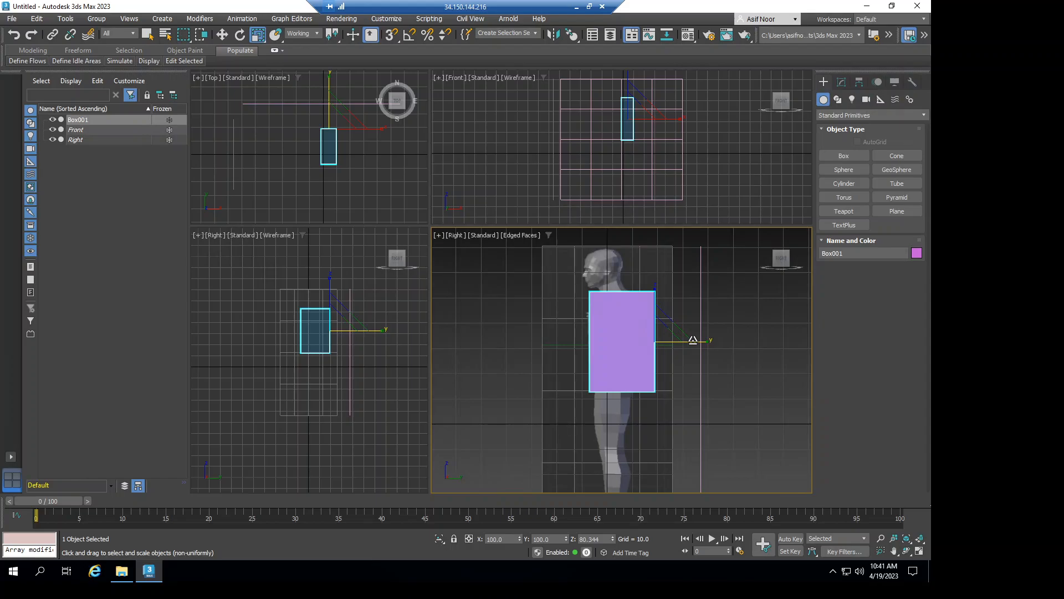
pyautogui.press('w')
pyautogui.moveTo(686, 342); pyautogui.dragTo(683, 342)
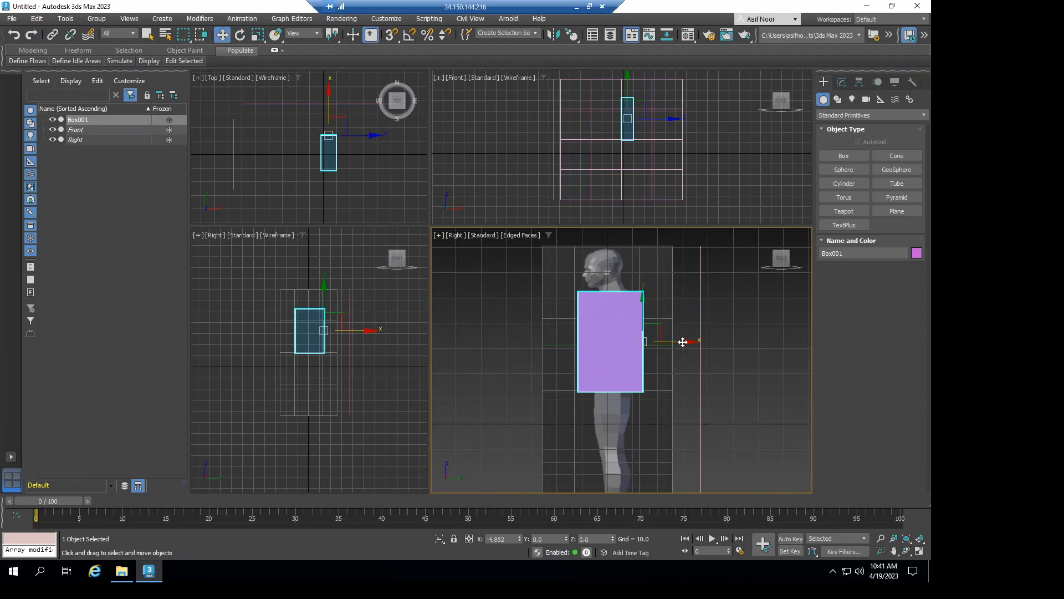
pyautogui.press('r')
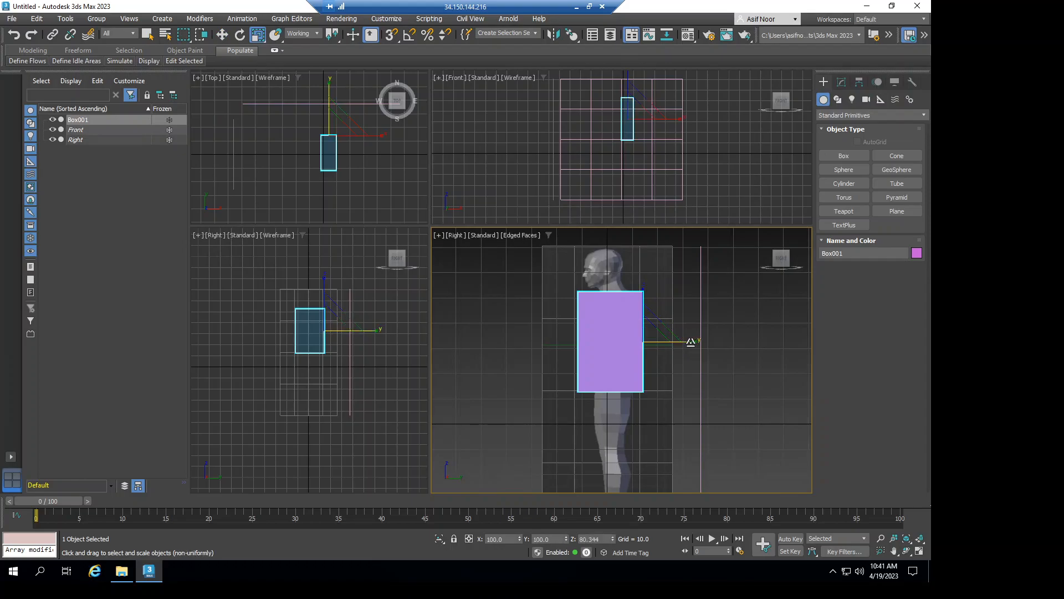
pyautogui.moveTo(683, 342); pyautogui.dragTo(682, 341)
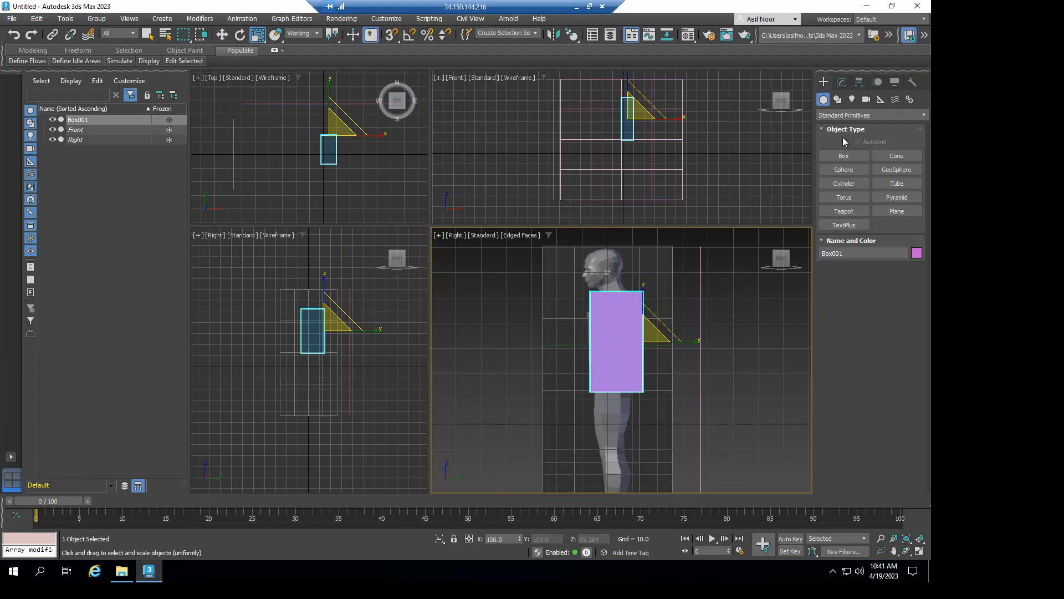
# Make the torso box see-through and return the shaded viewport to the Front view.
pyautogui.click(899, 84)
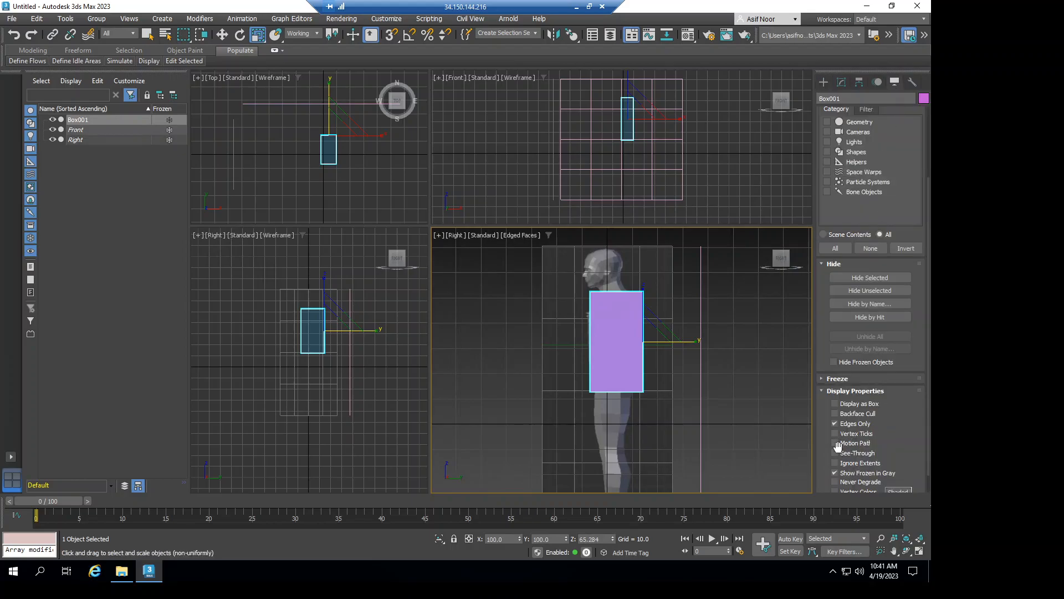
pyautogui.click(835, 453)
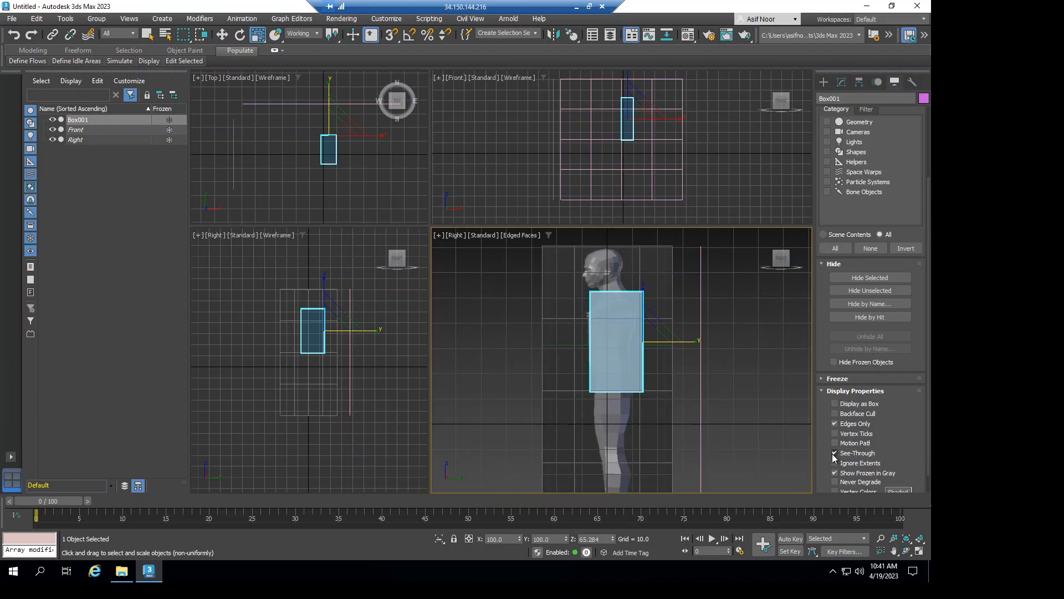
pyautogui.scroll(2, 629, 342)
pyautogui.scroll(2, 630, 343)
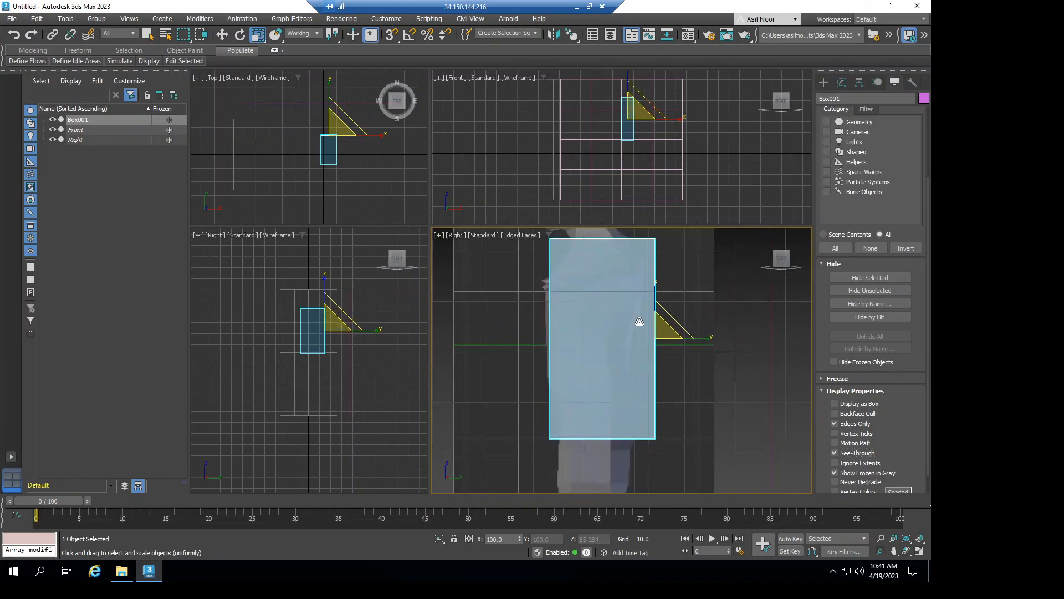
pyautogui.scroll(-2, 641, 324)
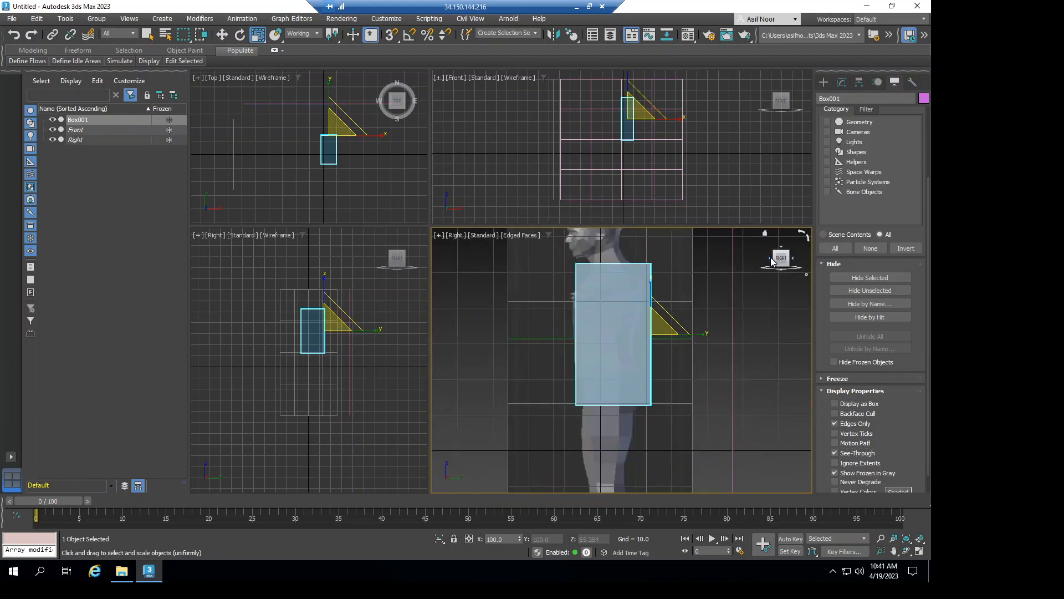
pyautogui.click(772, 261)
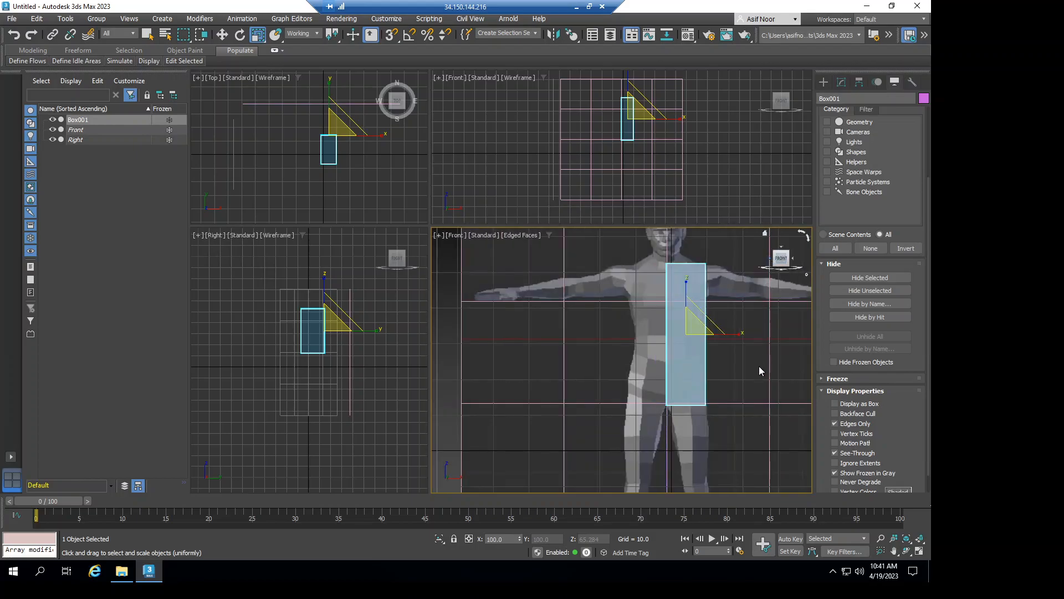
pyautogui.moveTo(757, 375); pyautogui.dragTo(590, 355, button='middle')
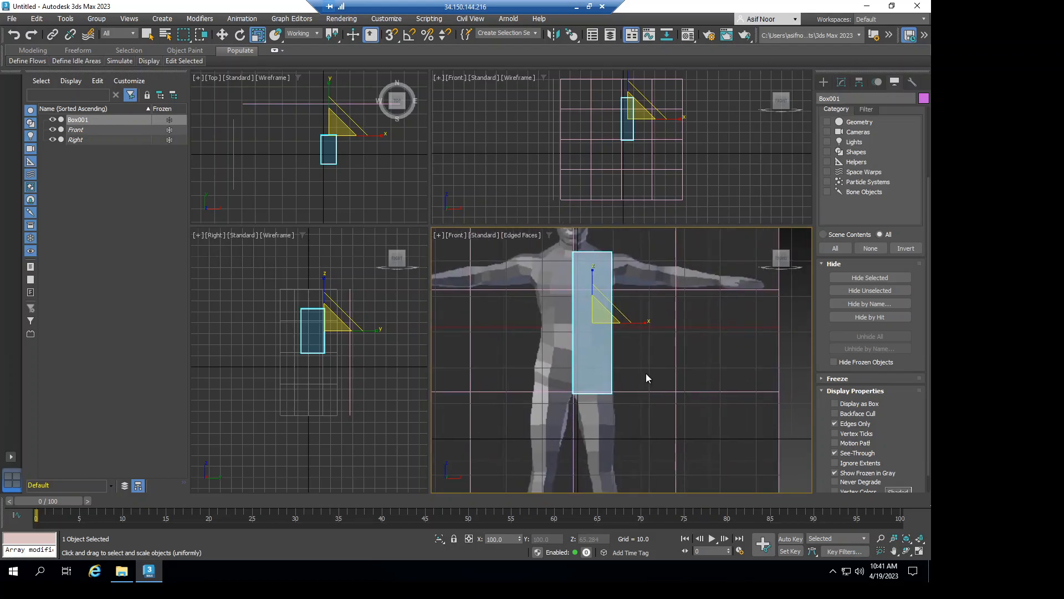
# Convert the torso box to an Editable Poly and switch to Edge sub-object level.
pyautogui.click(842, 81)
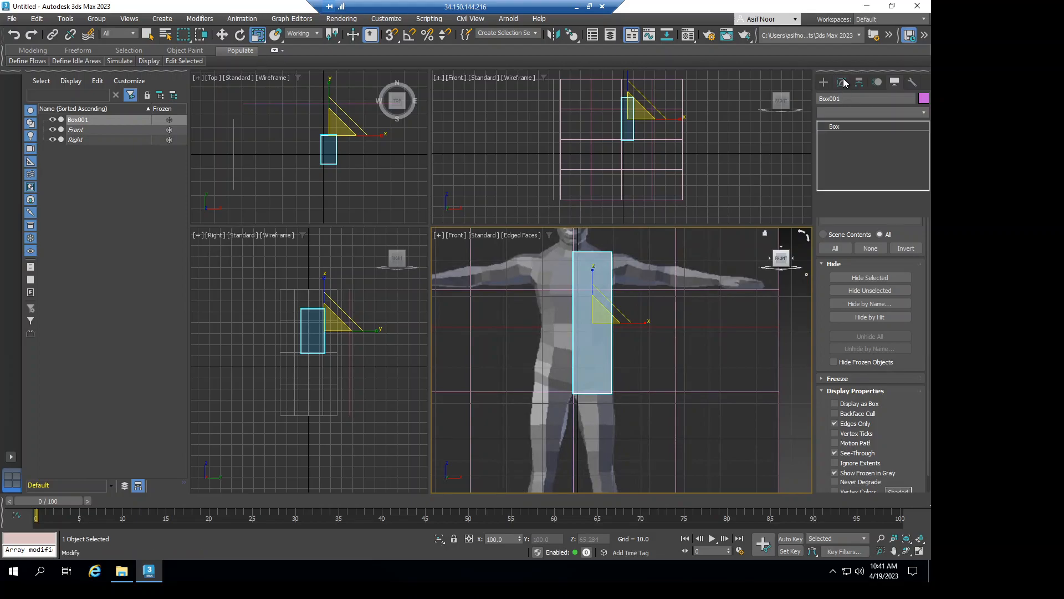
pyautogui.rightClick(835, 128)
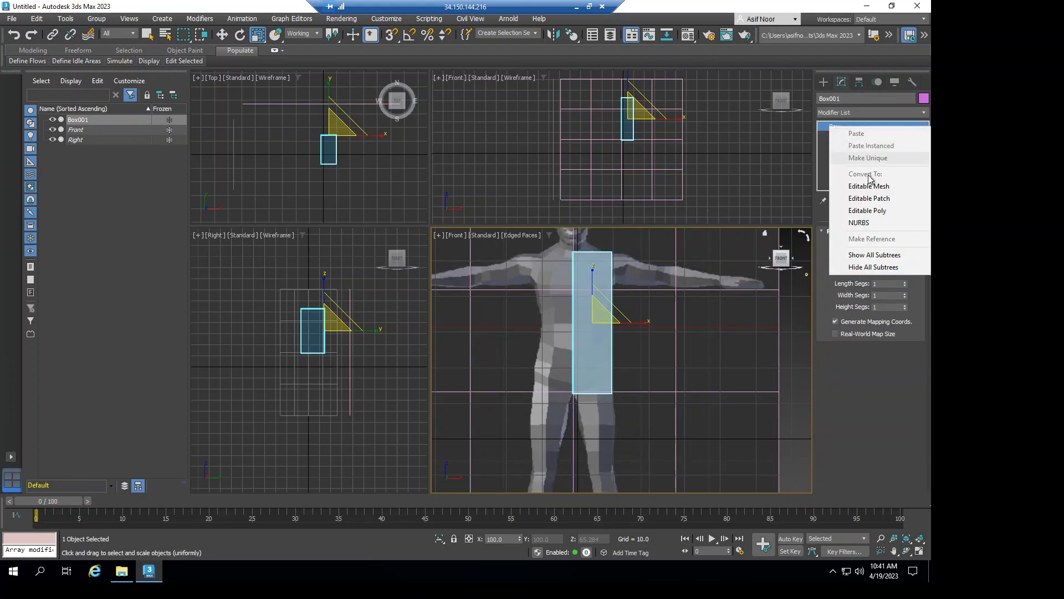
pyautogui.click(870, 210)
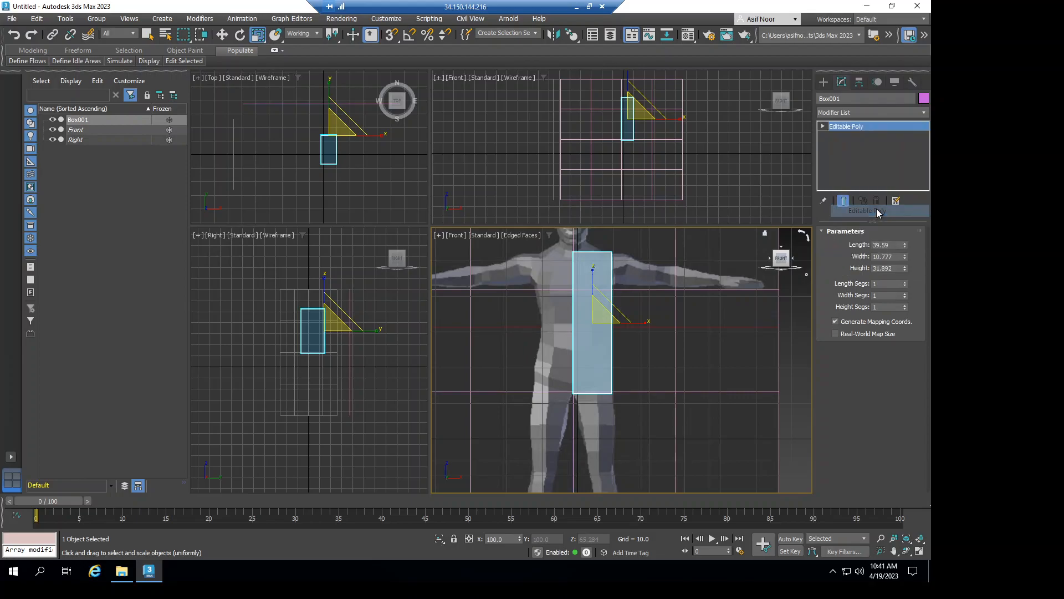
pyautogui.click(833, 129)
pyautogui.click(824, 127)
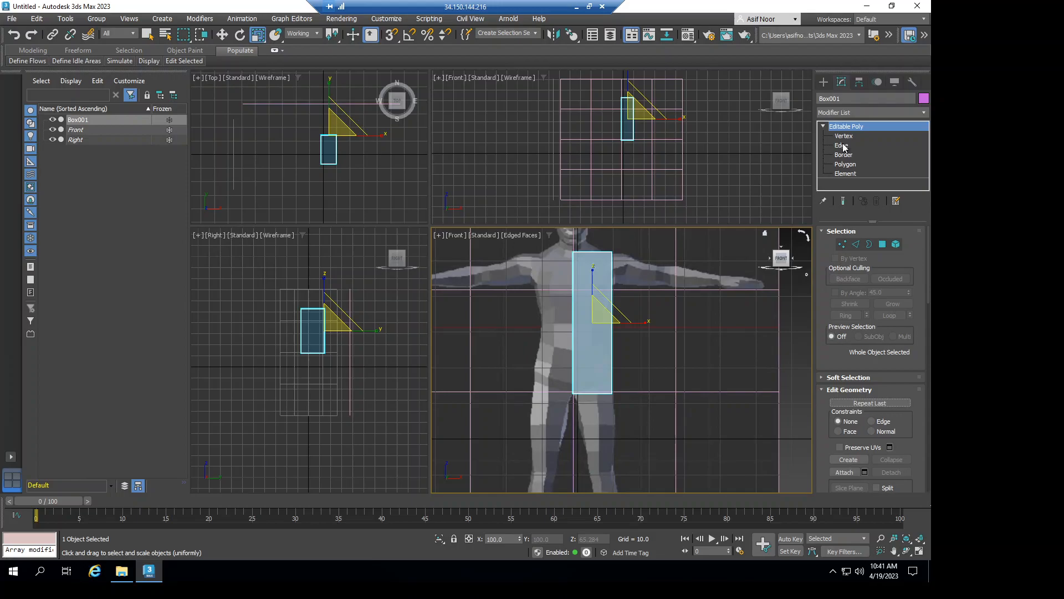
pyautogui.click(842, 145)
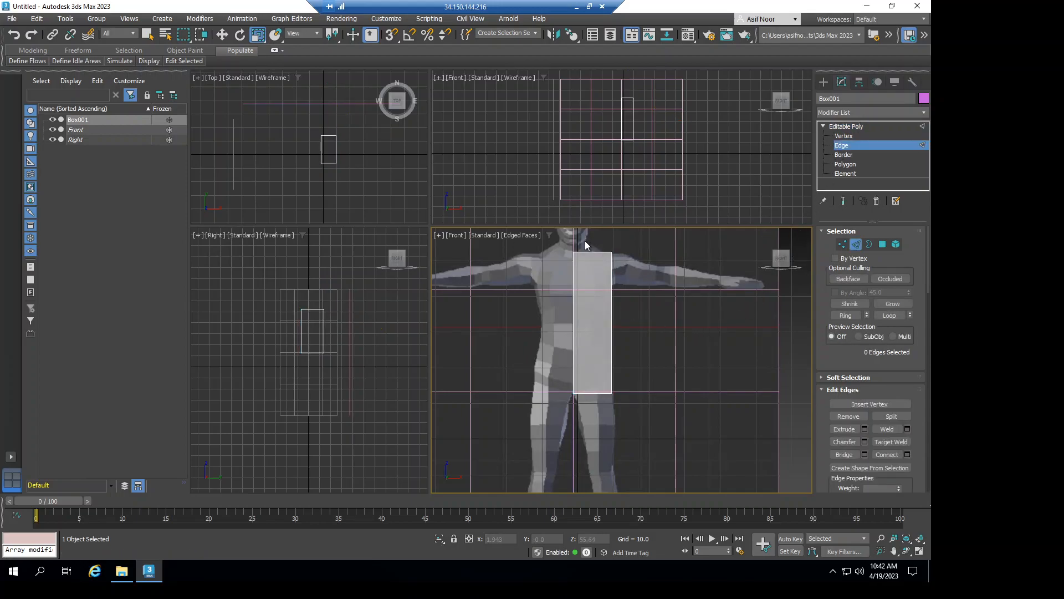
# Select the box's upper and lower width edges, examine them from an angle and return to the Front view.
pyautogui.moveTo(584, 241); pyautogui.dragTo(604, 411)
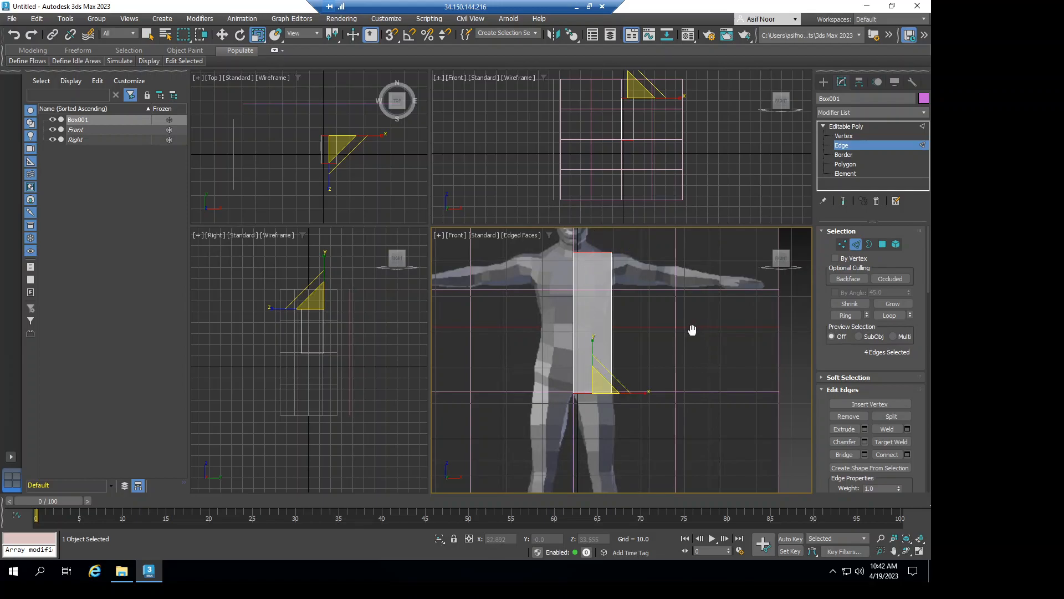
pyautogui.moveTo(697, 322); pyautogui.dragTo(687, 370, button='middle')
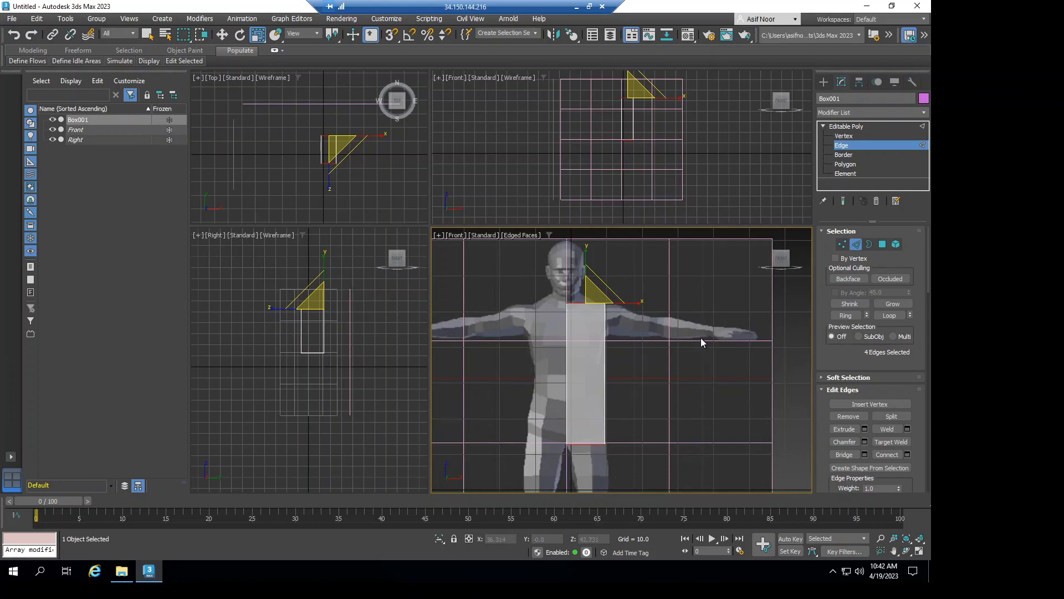
pyautogui.keyDown('alt'); pyautogui.moveTo(683, 364); pyautogui.dragTo(630, 377, button='middle'); pyautogui.keyUp('alt')
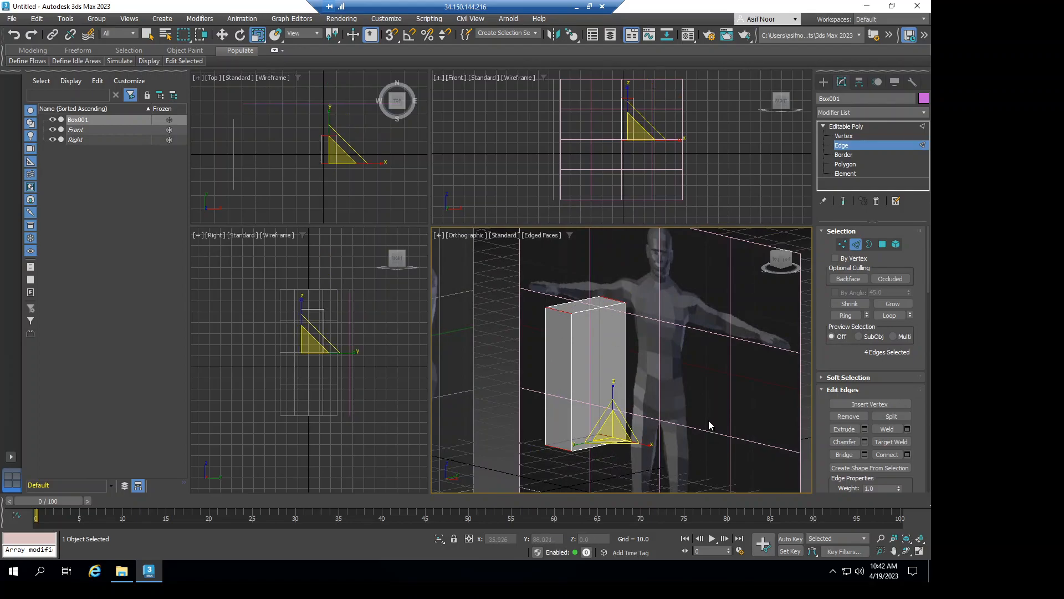
pyautogui.click(775, 260)
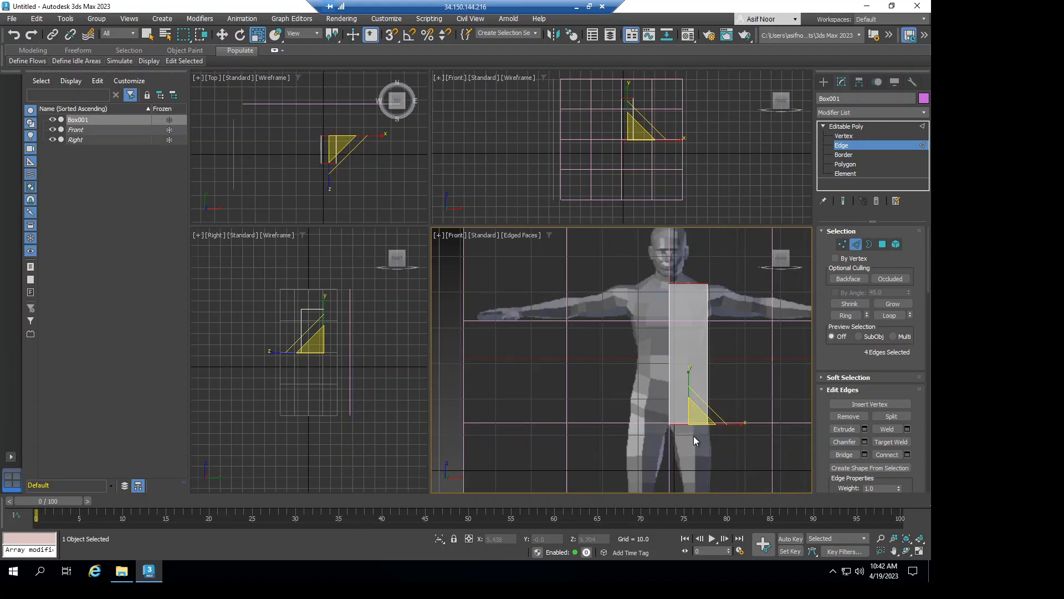
pyautogui.press('r')
pyautogui.press('w')
pyautogui.moveTo(734, 336); pyautogui.dragTo(700, 311, button='middle')
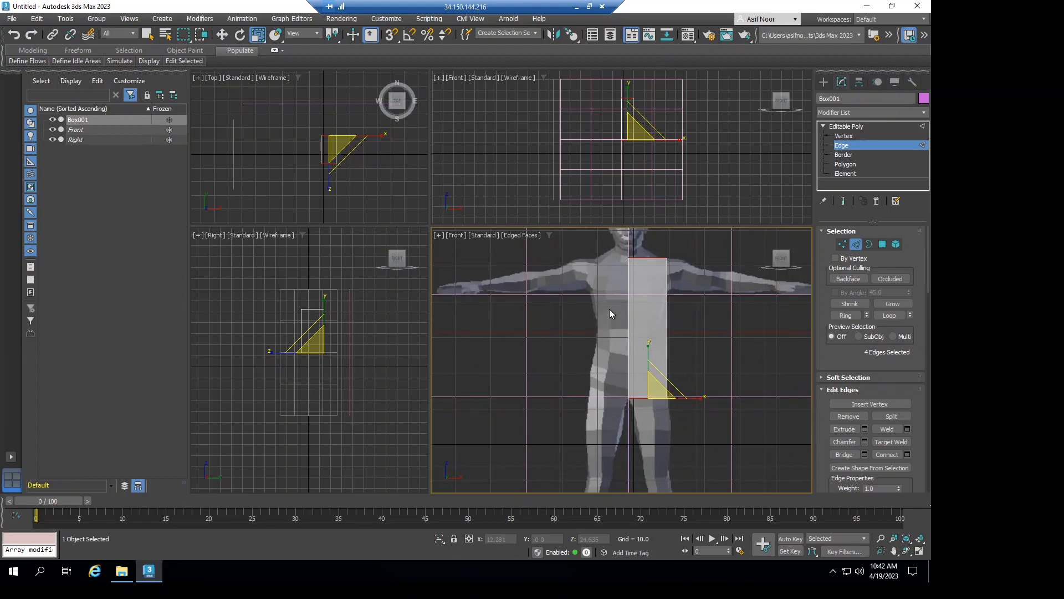
# Select the box's four vertical edges and connect them with 2 segments.
pyautogui.moveTo(691, 342); pyautogui.dragTo(691, 343)
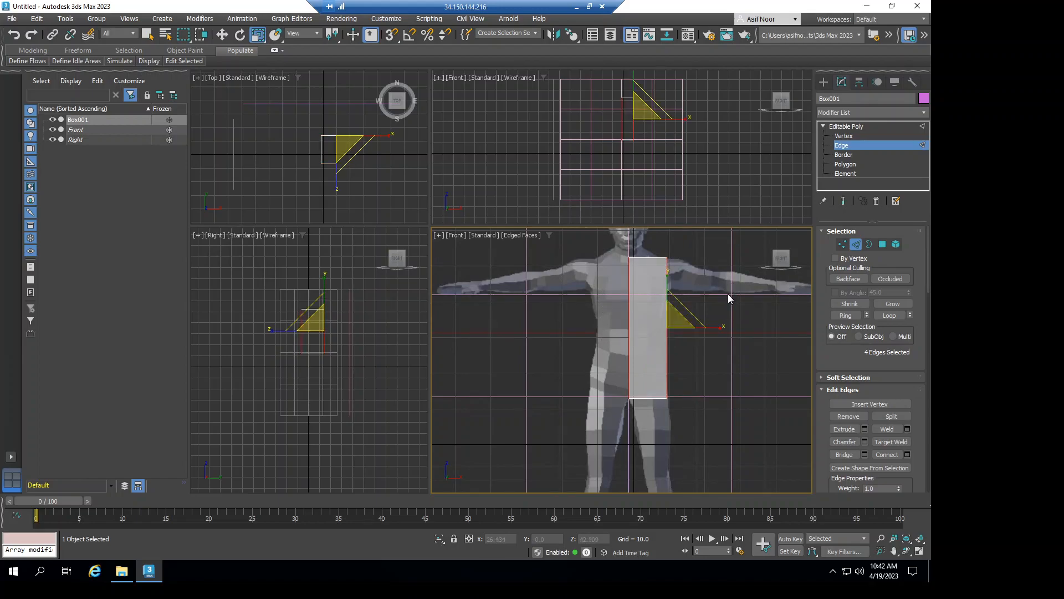
pyautogui.keyDown('alt'); pyautogui.moveTo(729, 293); pyautogui.dragTo(688, 309, button='middle'); pyautogui.keyUp('alt')
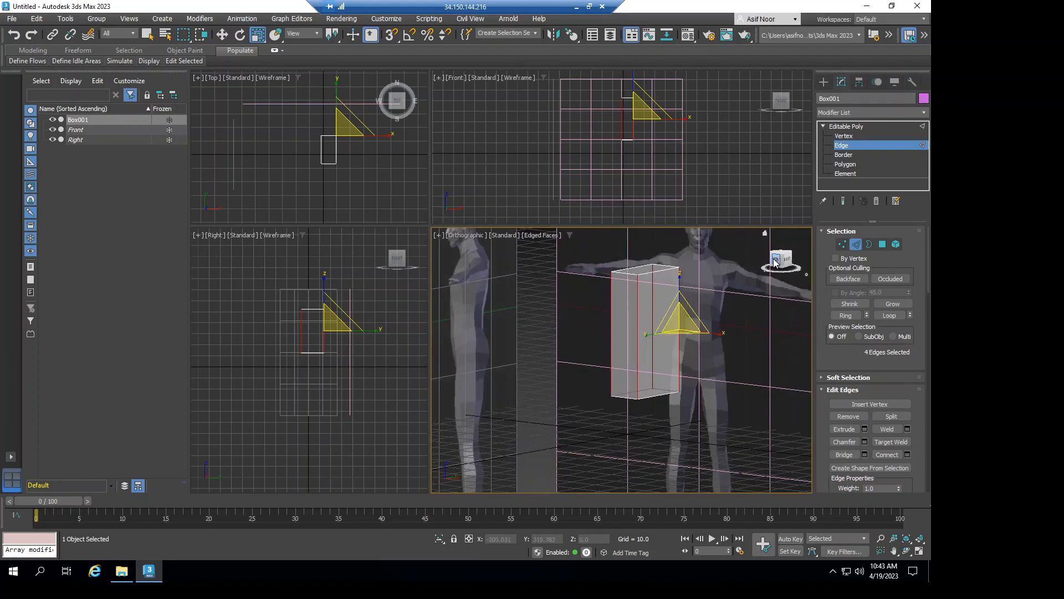
pyautogui.click(775, 260)
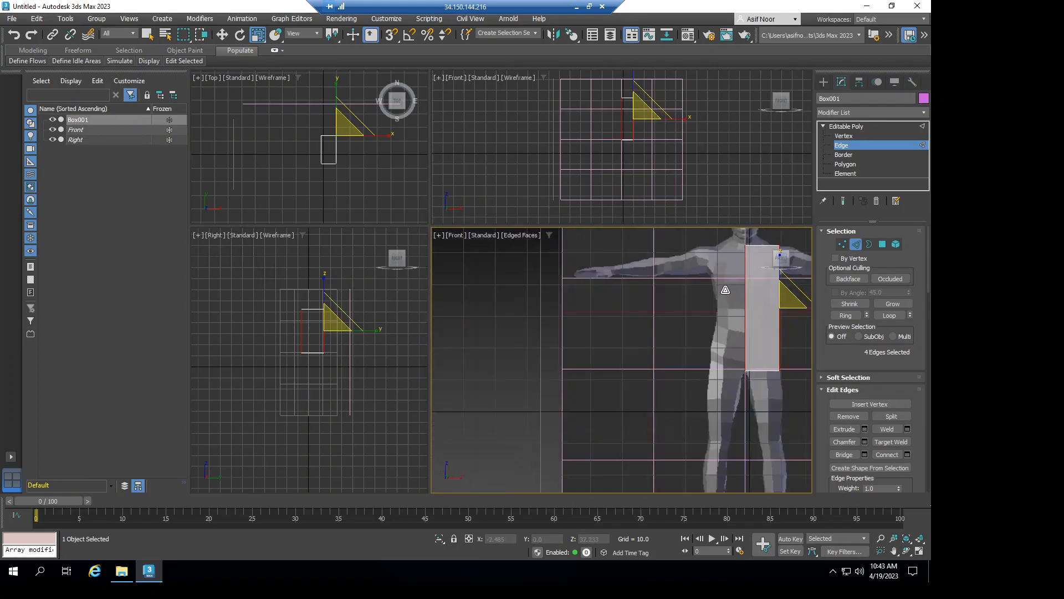
pyautogui.moveTo(589, 311); pyautogui.dragTo(523, 328, button='middle')
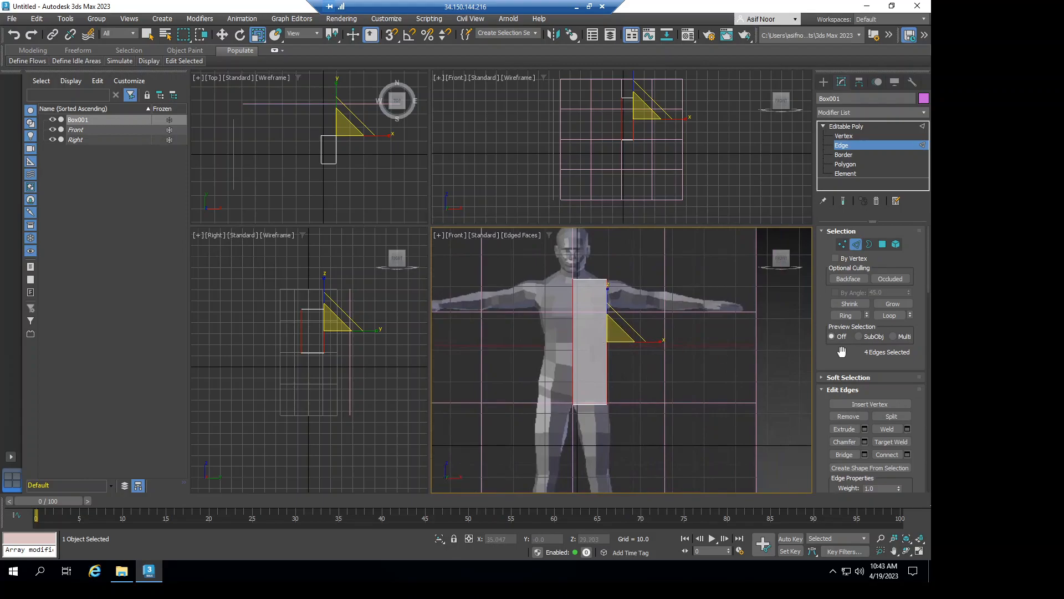
pyautogui.click(908, 455)
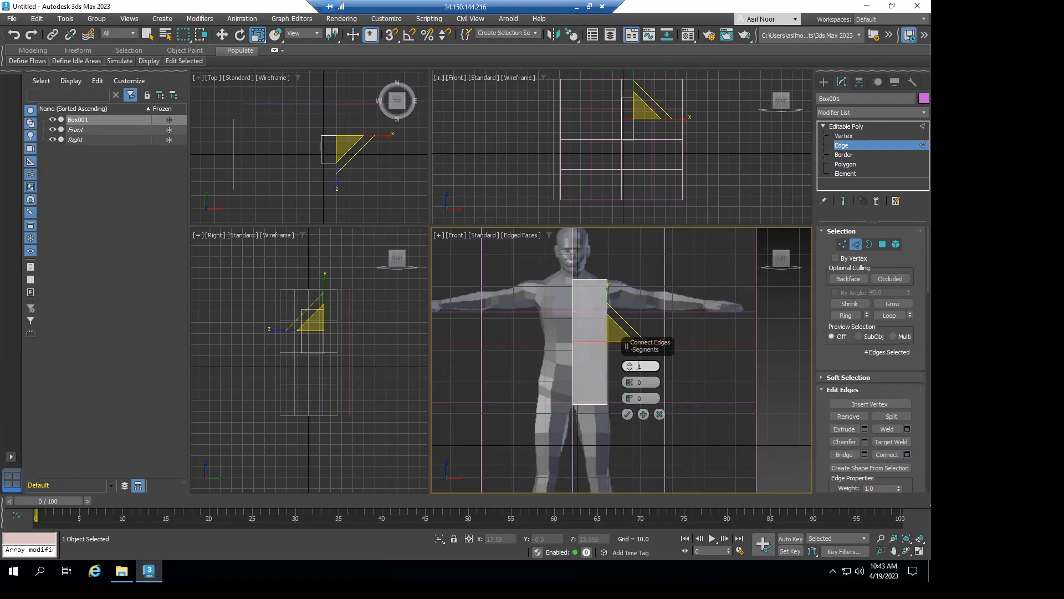
pyautogui.click(630, 365)
pyautogui.click(628, 415)
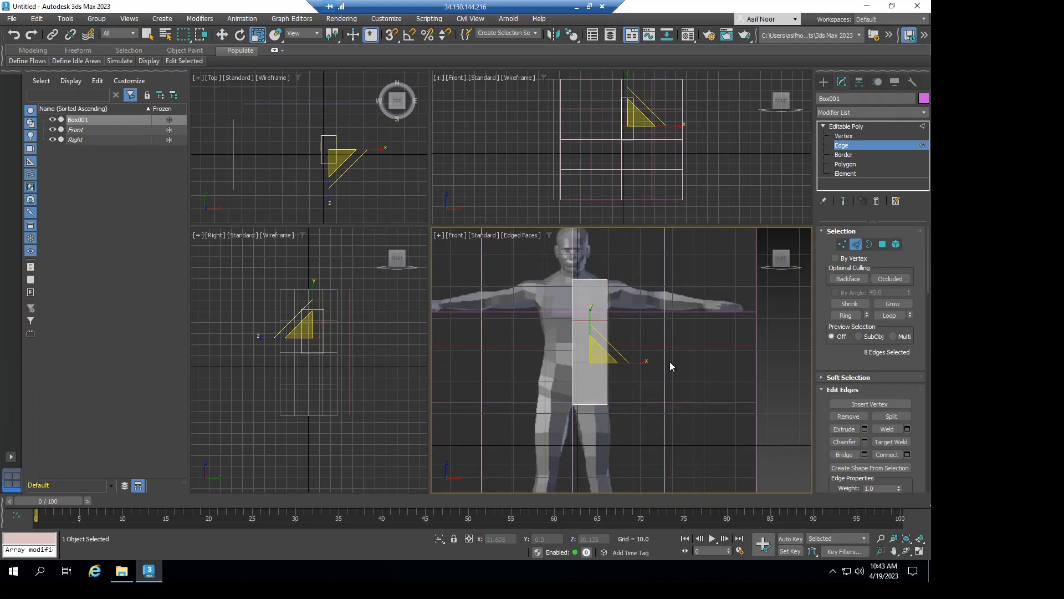
pyautogui.moveTo(651, 312); pyautogui.dragTo(630, 307, button='middle')
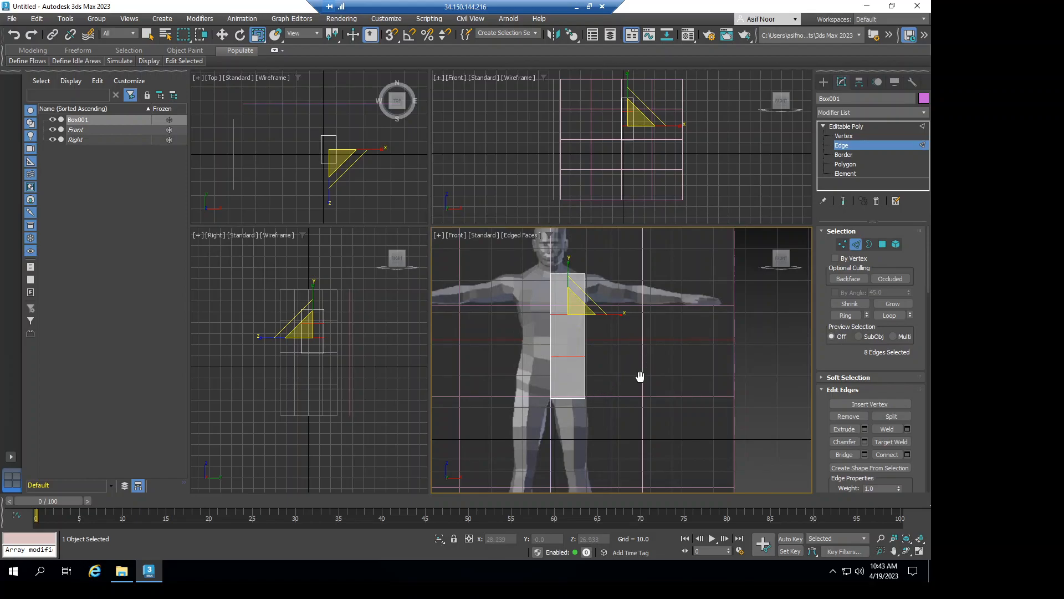
pyautogui.moveTo(637, 369); pyautogui.dragTo(640, 380, button='middle')
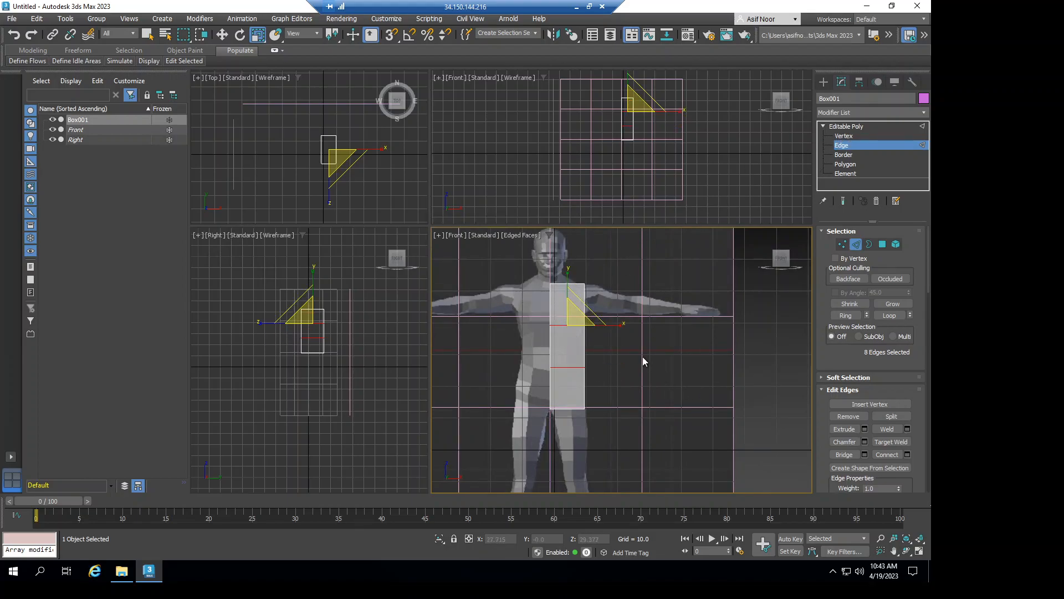
# At Vertex level, raise the box's upper intermediate vertex row to armpit height and the lower one to the waist, following the front reference.
pyautogui.press('w')
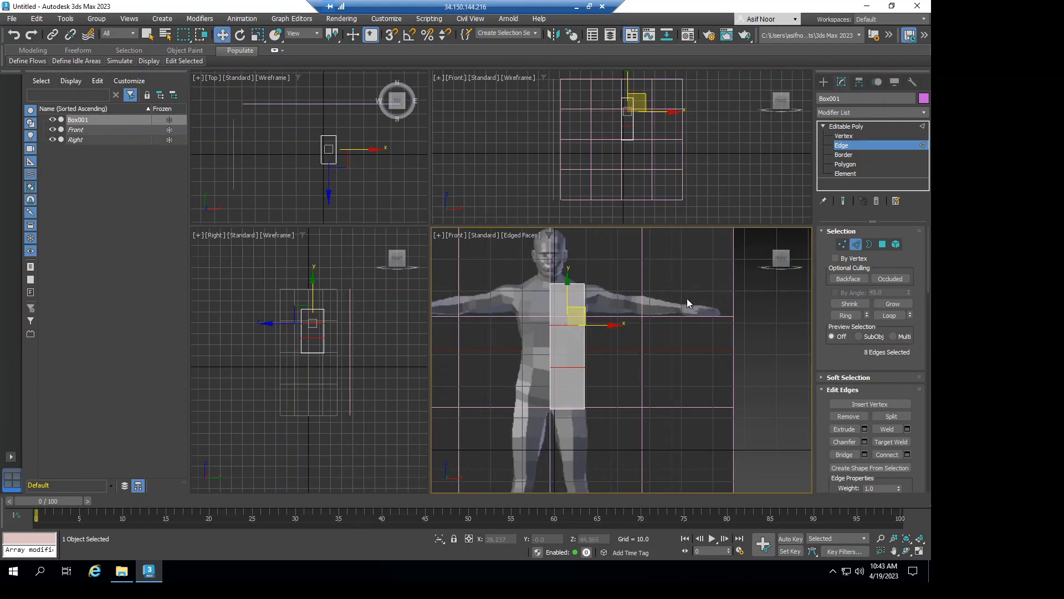
pyautogui.click(844, 136)
pyautogui.moveTo(601, 342); pyautogui.dragTo(602, 340)
pyautogui.moveTo(568, 280); pyautogui.dragTo(574, 269)
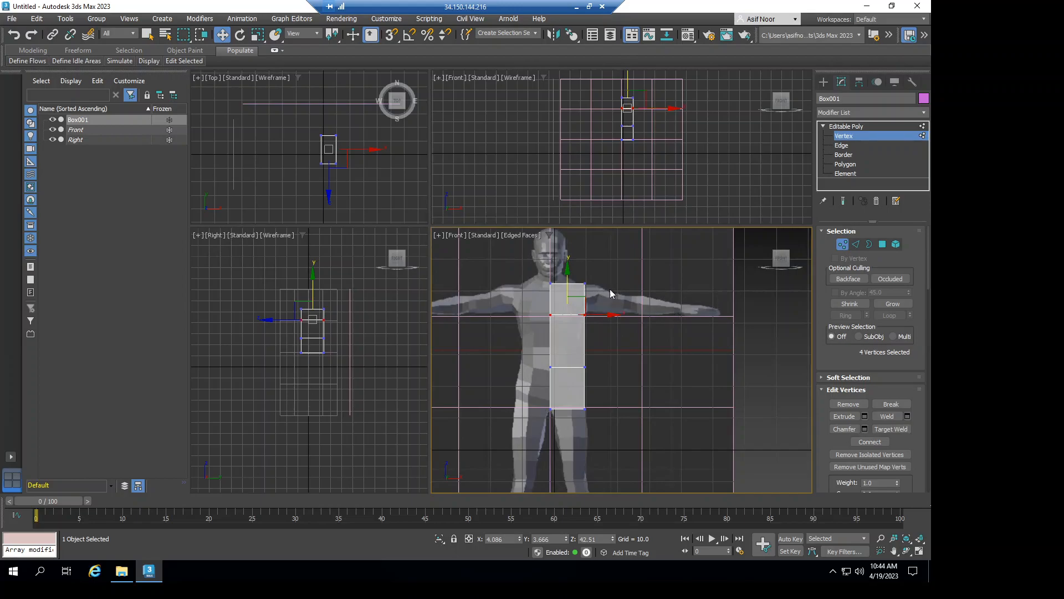
pyautogui.moveTo(593, 290); pyautogui.dragTo(593, 291)
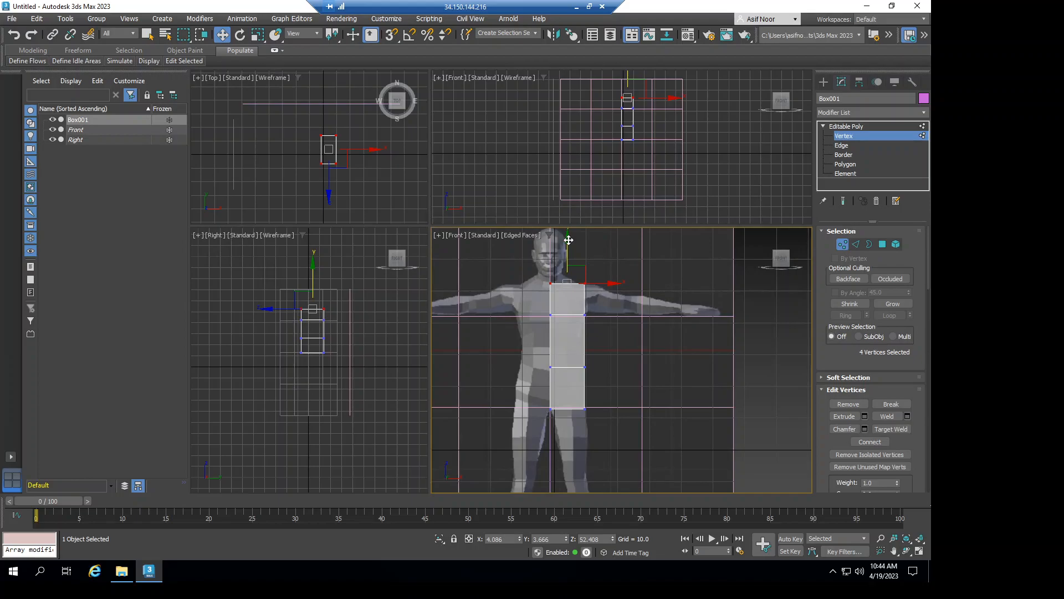
pyautogui.moveTo(529, 343); pyautogui.dragTo(601, 384)
pyautogui.moveTo(567, 316); pyautogui.dragTo(567, 313)
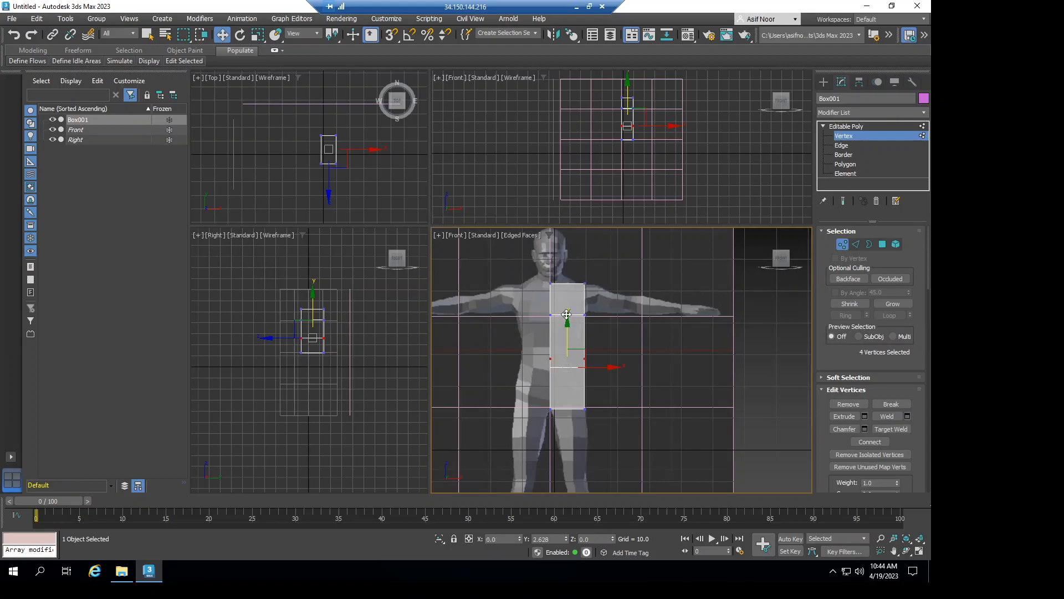
pyautogui.moveTo(566, 314); pyautogui.dragTo(566, 314)
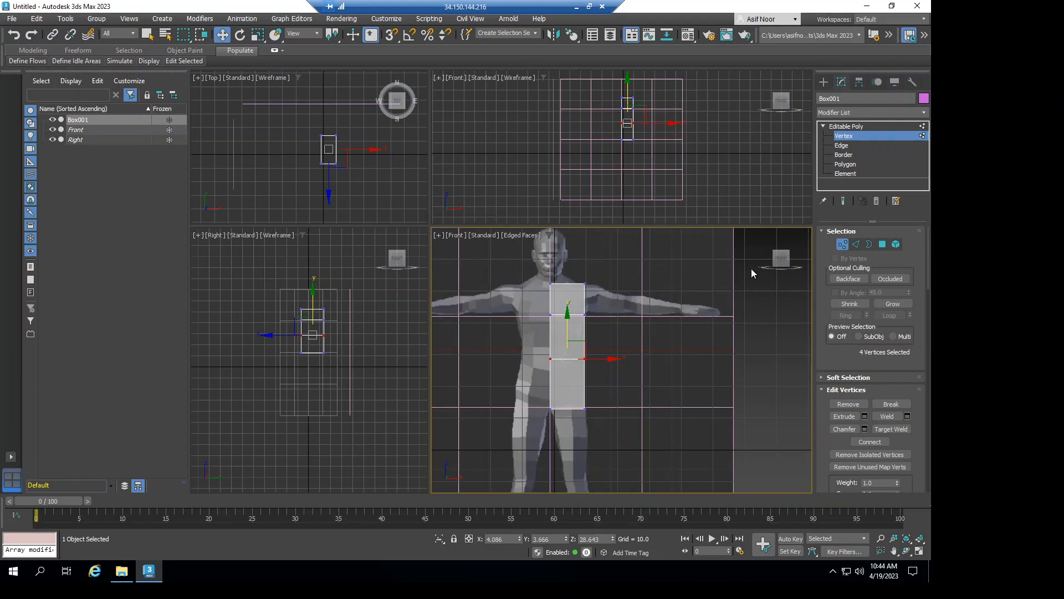
# In the Right view, move the chest's front vertices slightly forward and the top front vertices back to match the side reference.
pyautogui.click(794, 259)
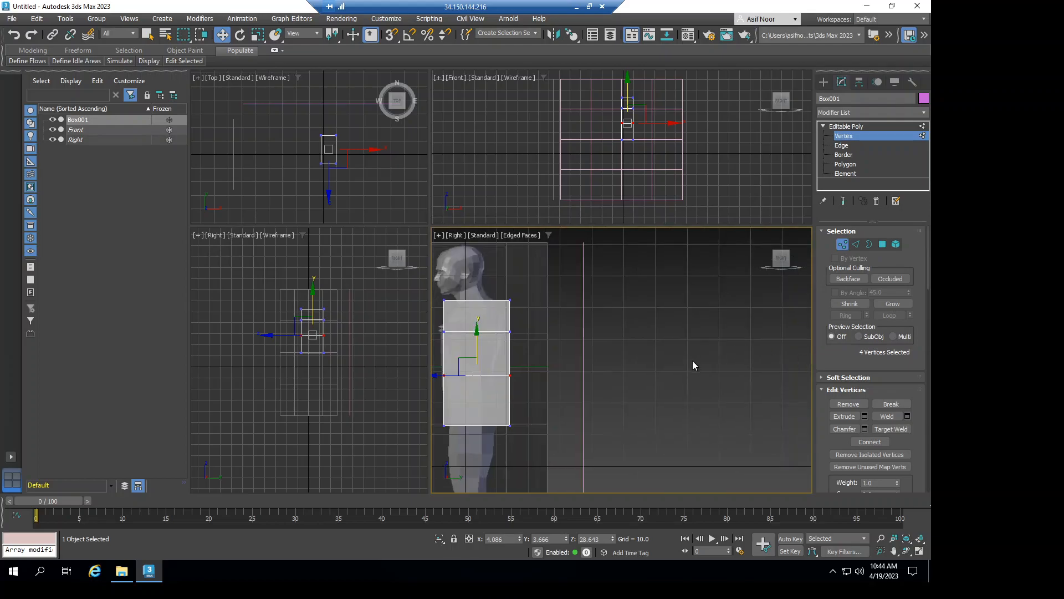
pyautogui.moveTo(628, 360); pyautogui.dragTo(768, 356, button='middle')
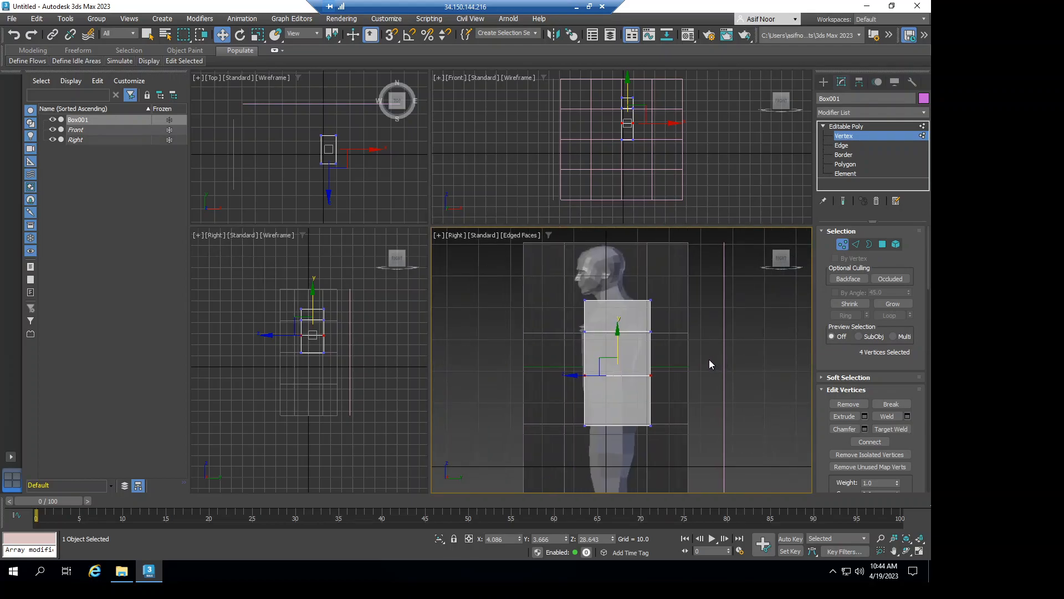
pyautogui.moveTo(654, 355); pyautogui.dragTo(670, 331, button='middle')
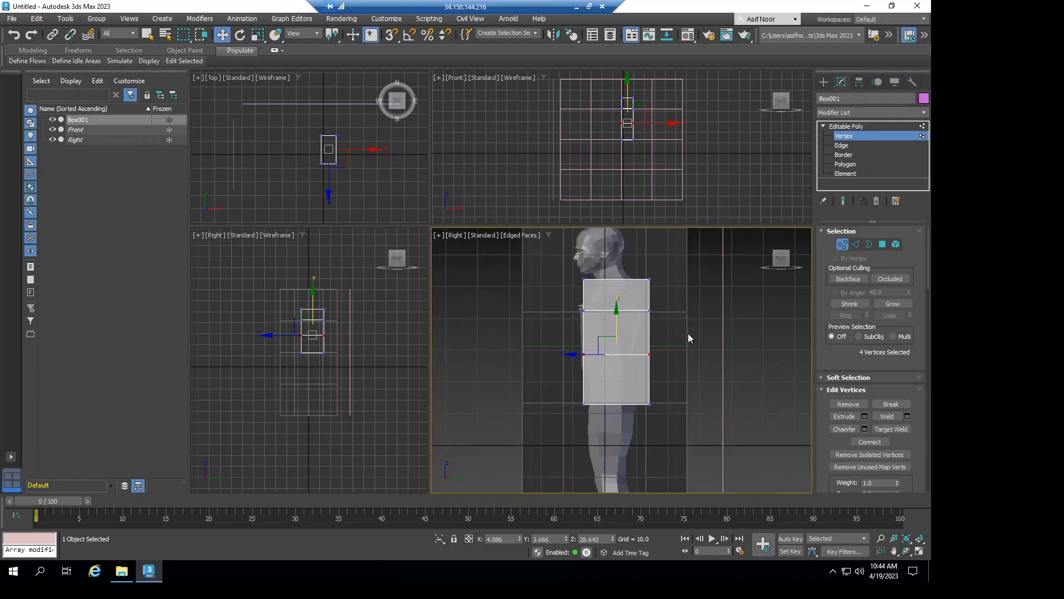
pyautogui.scroll(2, 587, 267)
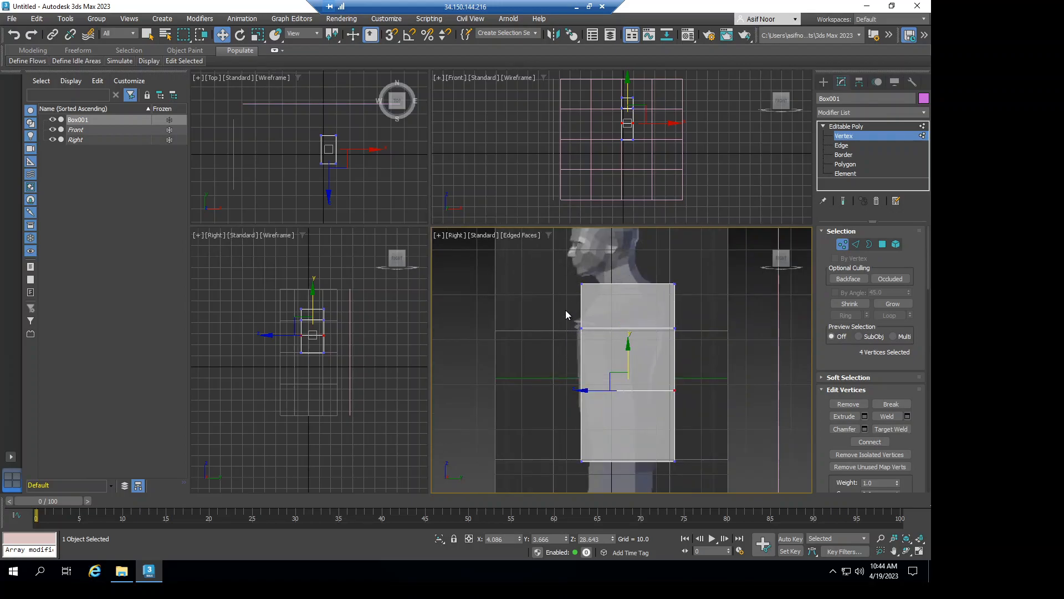
pyautogui.moveTo(597, 342); pyautogui.dragTo(622, 328)
pyautogui.moveTo(554, 262); pyautogui.dragTo(608, 293)
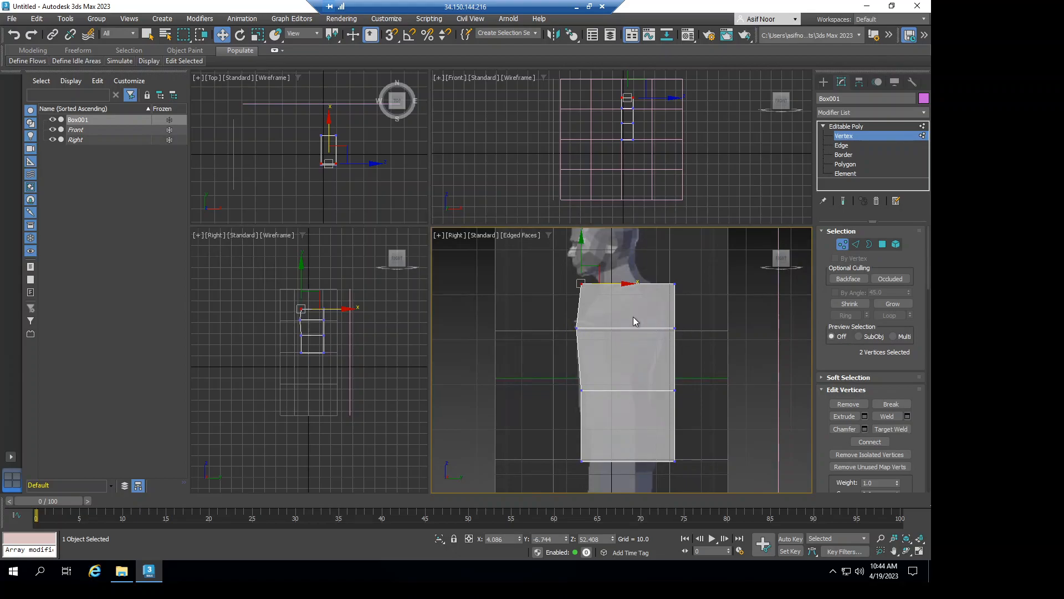
pyautogui.moveTo(628, 284); pyautogui.dragTo(646, 284)
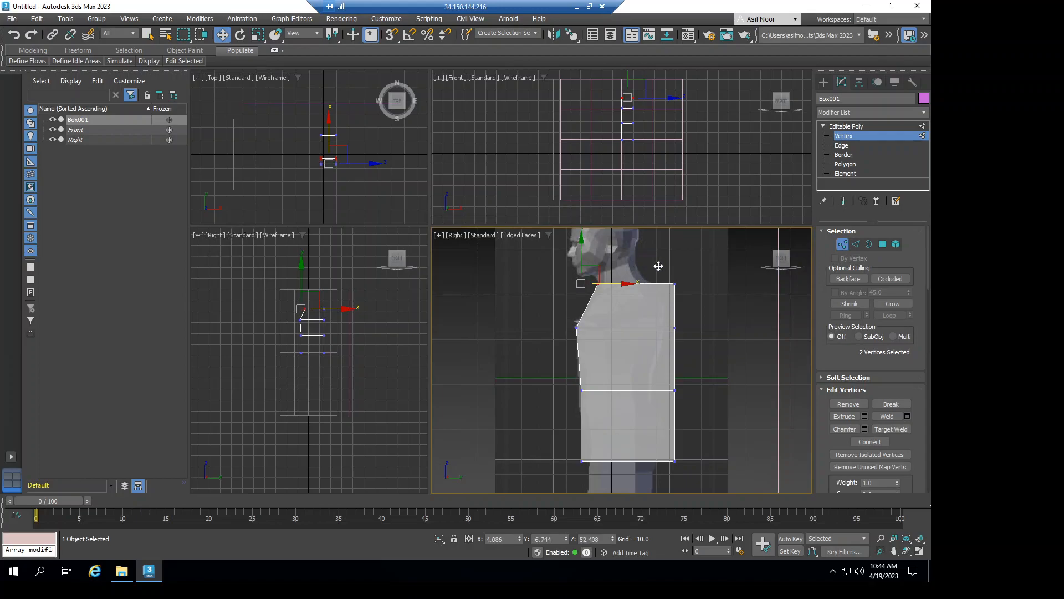
# Move the rear vertices at the top, chest and waist rows inward to follow the back outline of the side reference.
pyautogui.click(663, 264)
pyautogui.moveTo(686, 298); pyautogui.dragTo(657, 310)
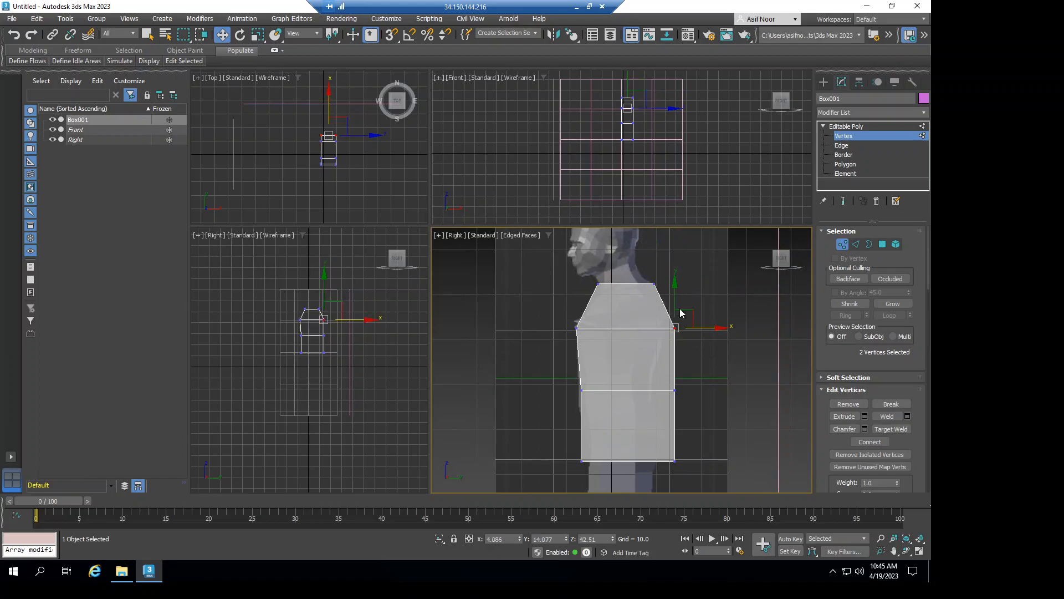
pyautogui.moveTo(719, 329); pyautogui.dragTo(712, 330)
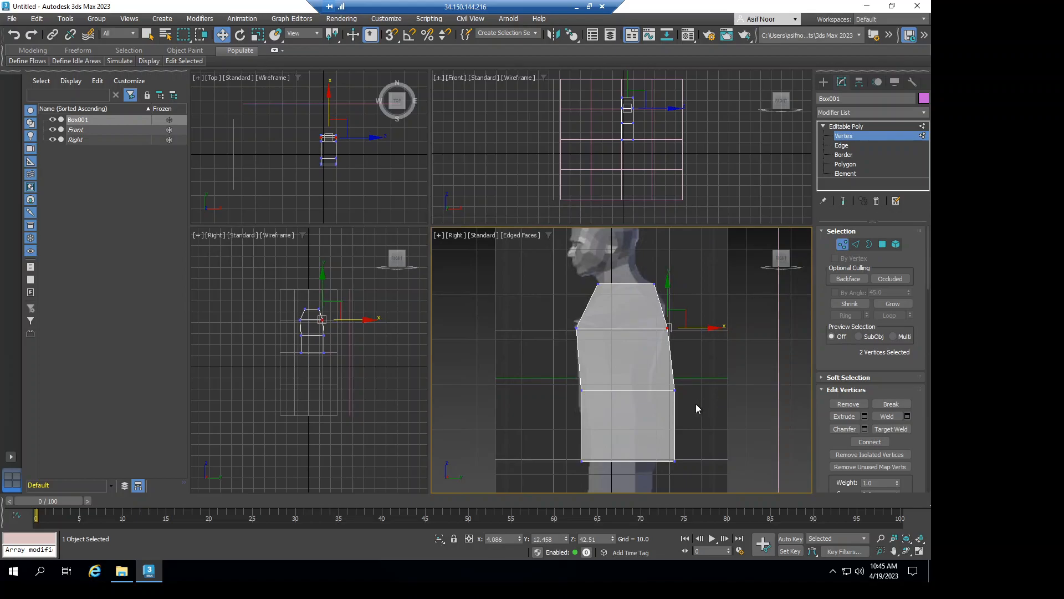
pyautogui.moveTo(700, 409); pyautogui.dragTo(654, 371)
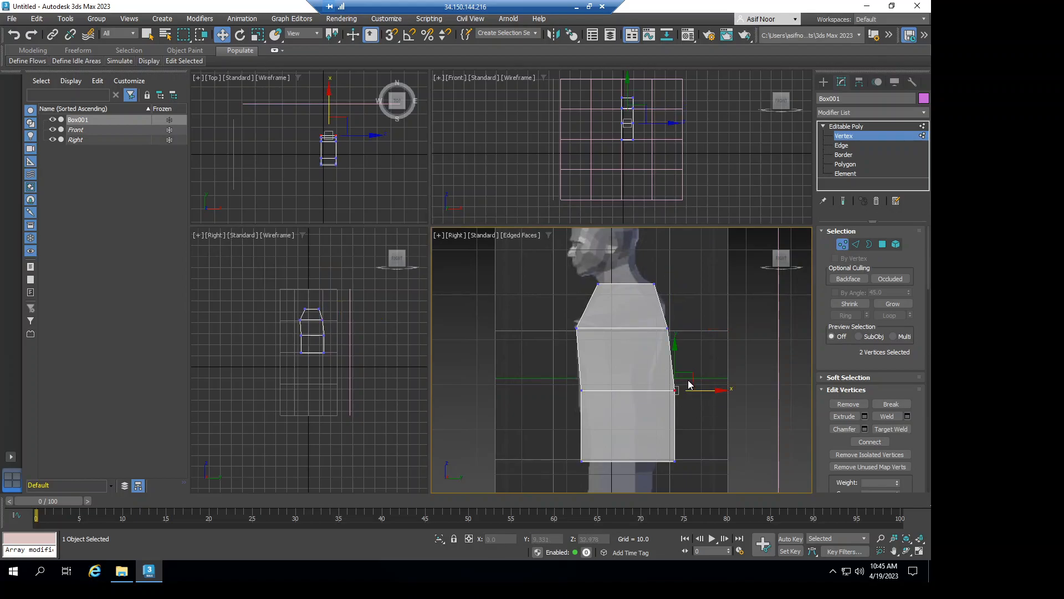
pyautogui.moveTo(713, 390); pyautogui.dragTo(694, 393)
# Move the bottom row's front and rear vertices inward to fit the hips in the side reference.
pyautogui.moveTo(696, 372); pyautogui.dragTo(686, 312, button='middle')
pyautogui.moveTo(541, 419); pyautogui.dragTo(544, 377, button='middle')
pyautogui.moveTo(598, 355); pyautogui.dragTo(653, 291, button='middle')
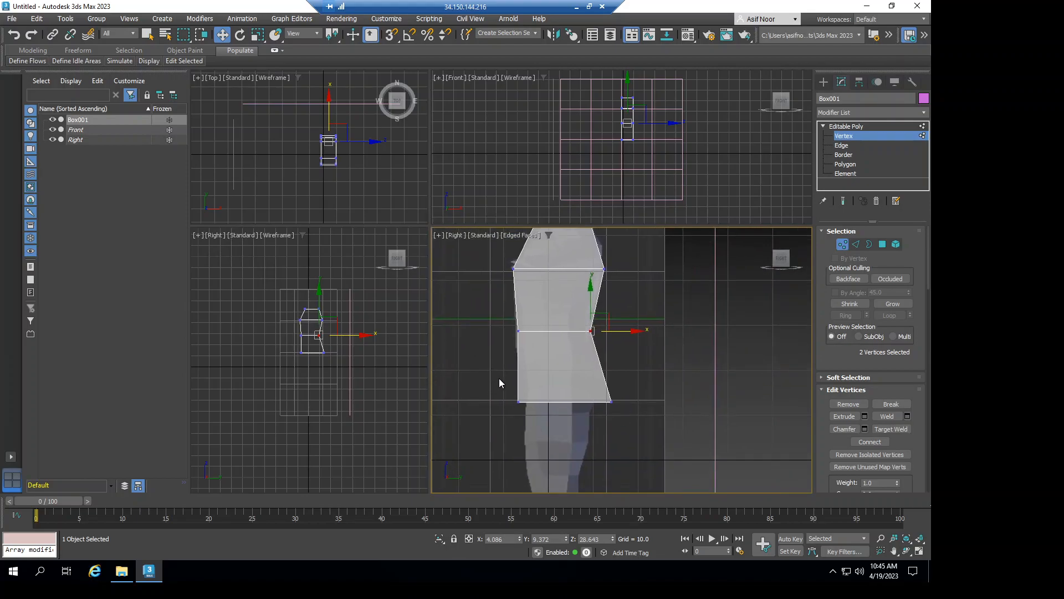
pyautogui.moveTo(534, 414); pyautogui.dragTo(568, 402)
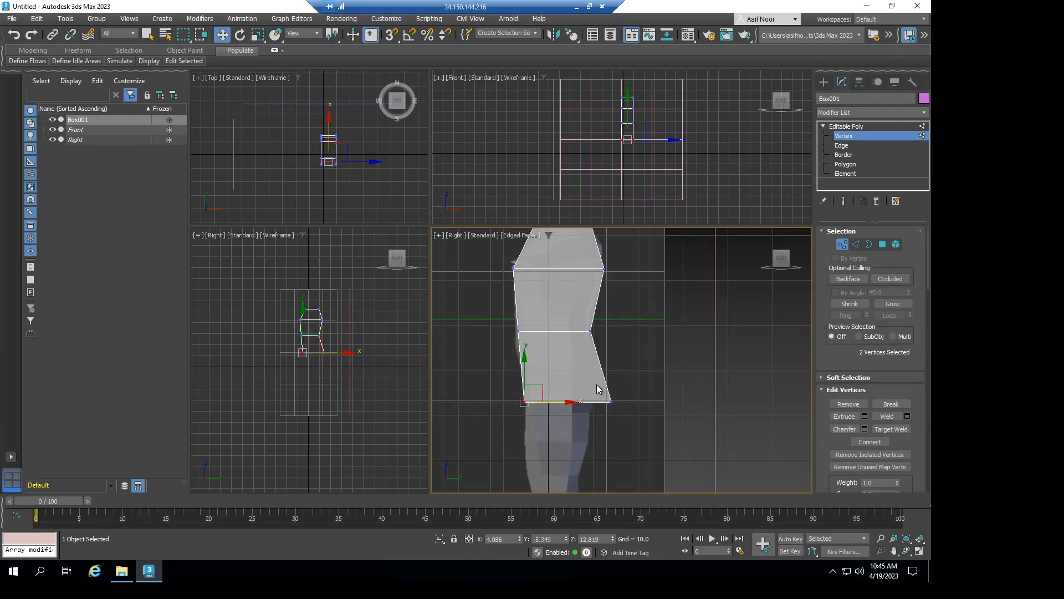
pyautogui.moveTo(629, 422); pyautogui.dragTo(639, 402)
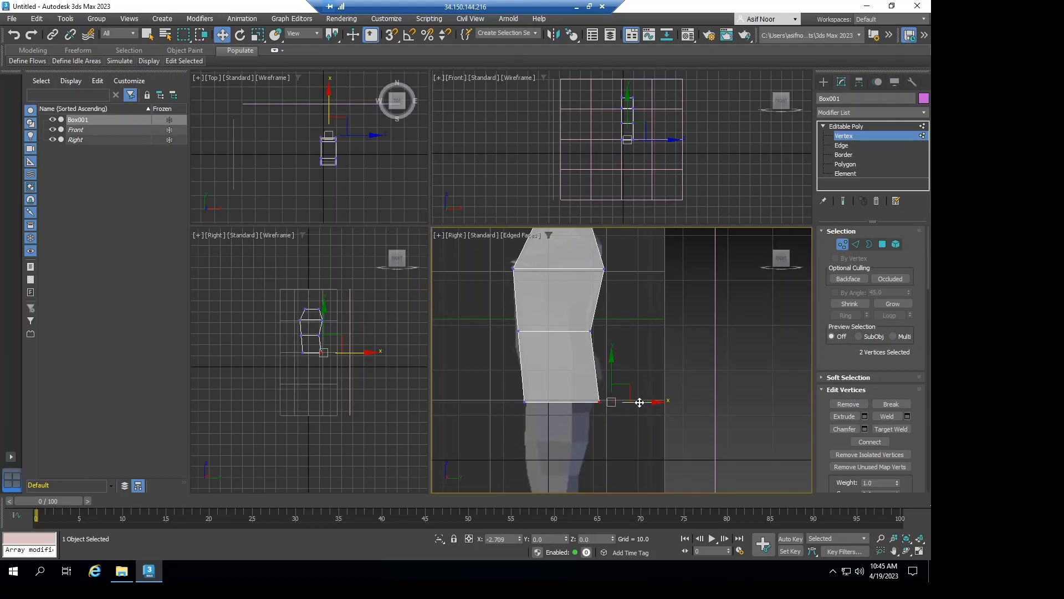
# Select the whole bottom vertex row and raise it to the upper hip level.
pyautogui.moveTo(639, 402); pyautogui.dragTo(624, 425)
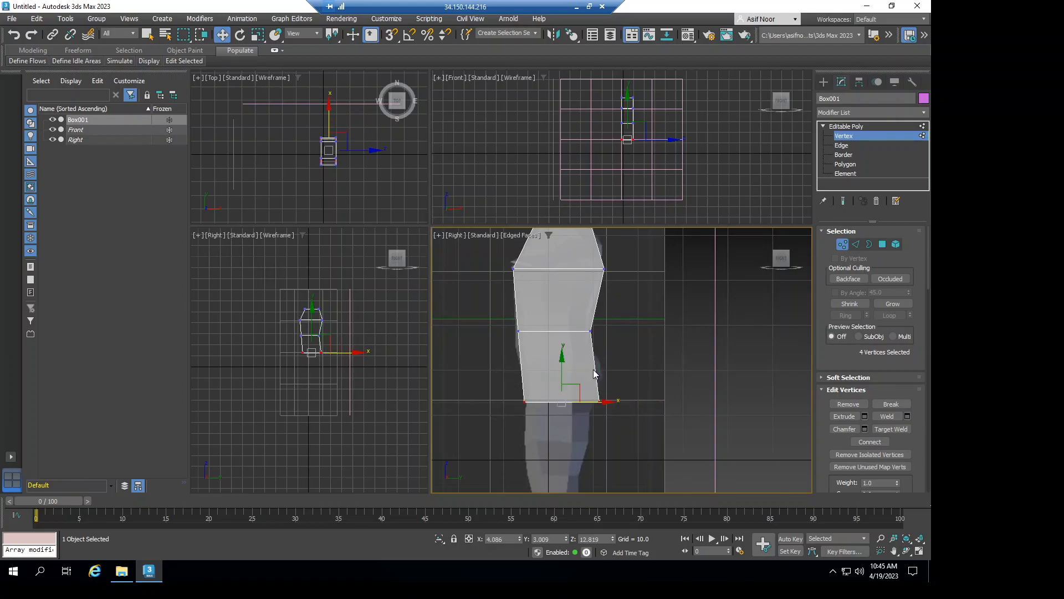
pyautogui.moveTo(563, 356); pyautogui.dragTo(561, 342)
pyautogui.moveTo(561, 338); pyautogui.dragTo(561, 337)
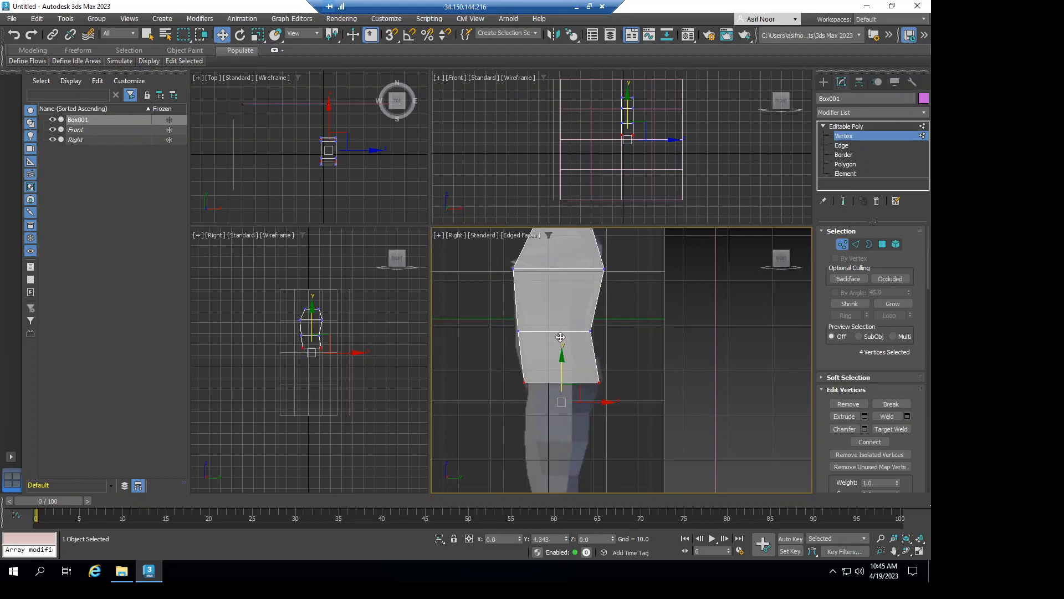
pyautogui.moveTo(560, 332); pyautogui.dragTo(560, 332)
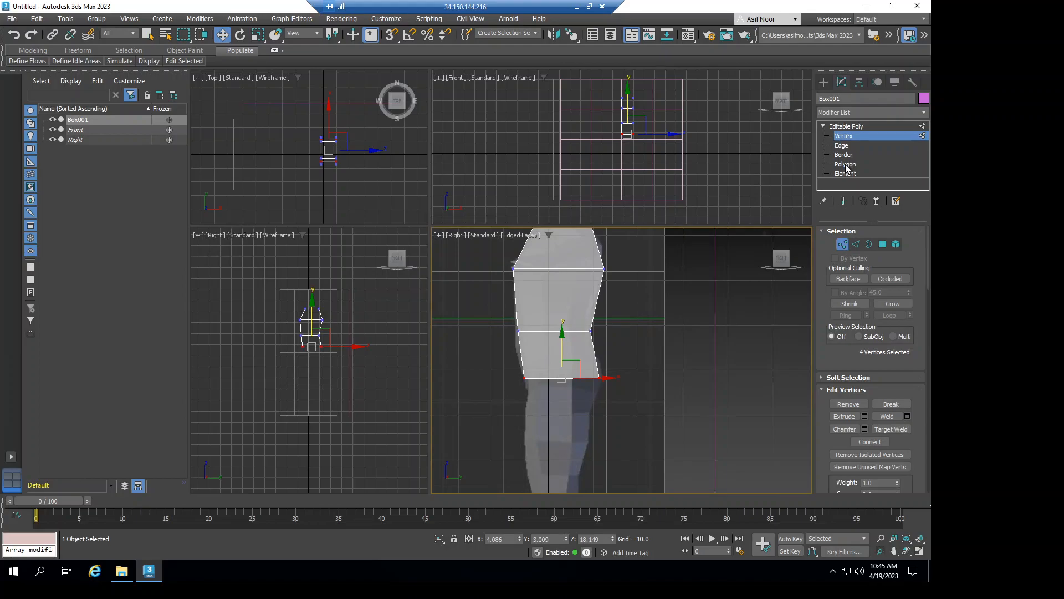
# At Polygon level, select only the torso's underside polygon and extrude it downward to the crotch level in the Right view.
pyautogui.click(846, 165)
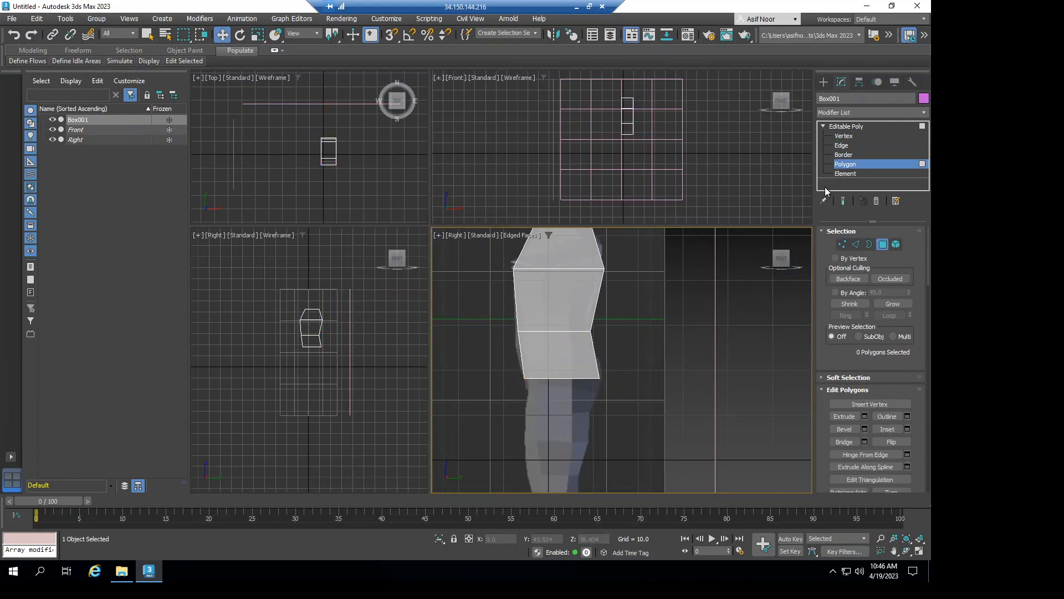
pyautogui.moveTo(507, 362); pyautogui.dragTo(626, 409)
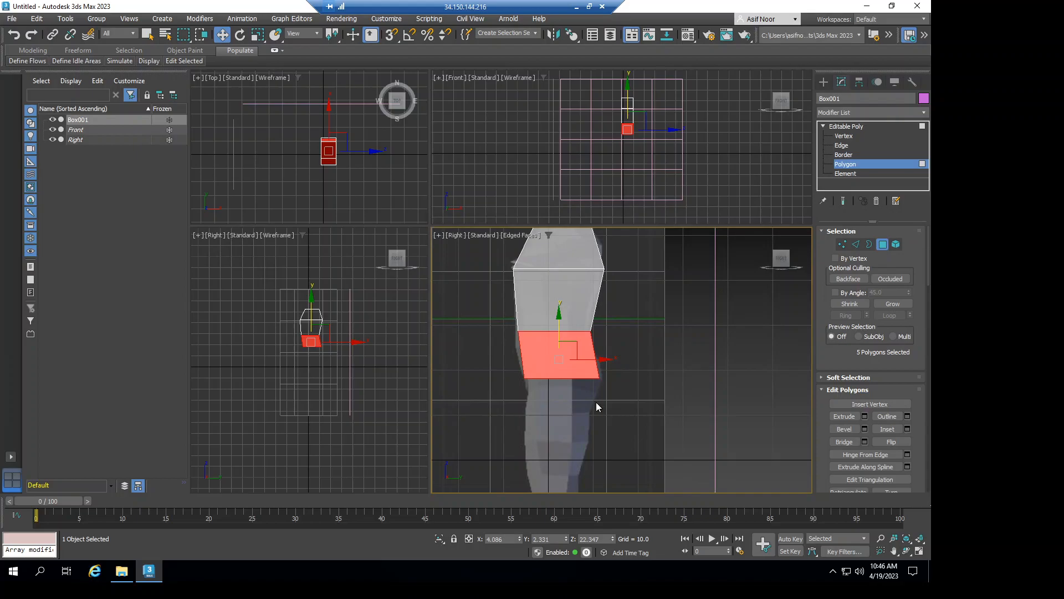
pyautogui.keyDown('alt'); pyautogui.moveTo(600, 396); pyautogui.dragTo(610, 366, button='middle'); pyautogui.keyUp('alt')
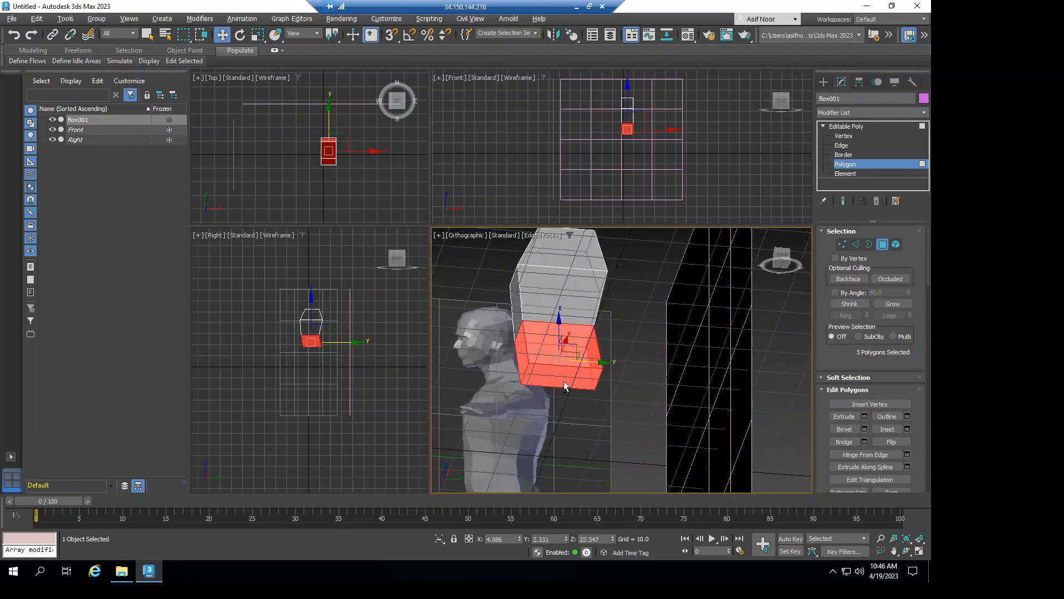
pyautogui.click(561, 377)
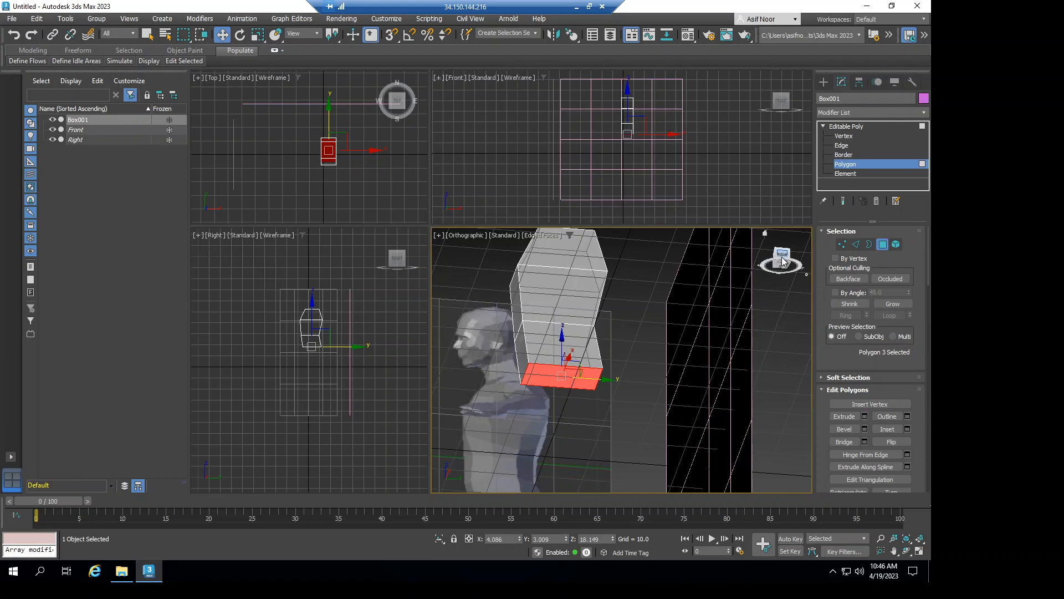
pyautogui.keyDown('alt'); pyautogui.moveTo(738, 310); pyautogui.dragTo(709, 348, button='middle'); pyautogui.keyUp('alt')
pyautogui.moveTo(645, 353); pyautogui.dragTo(677, 269, button='middle')
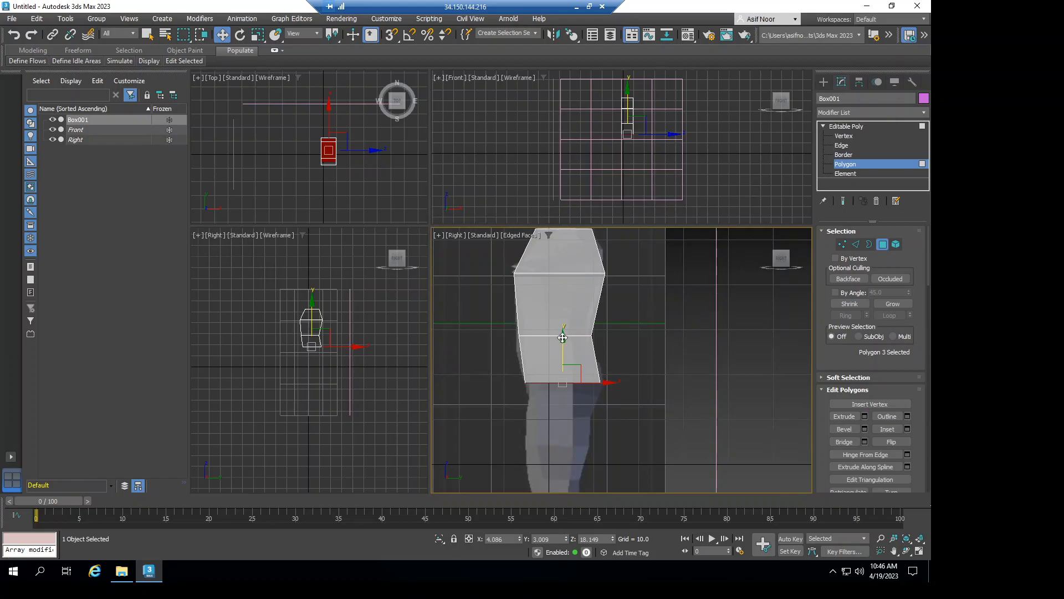
pyautogui.moveTo(562, 338); pyautogui.dragTo(564, 363)
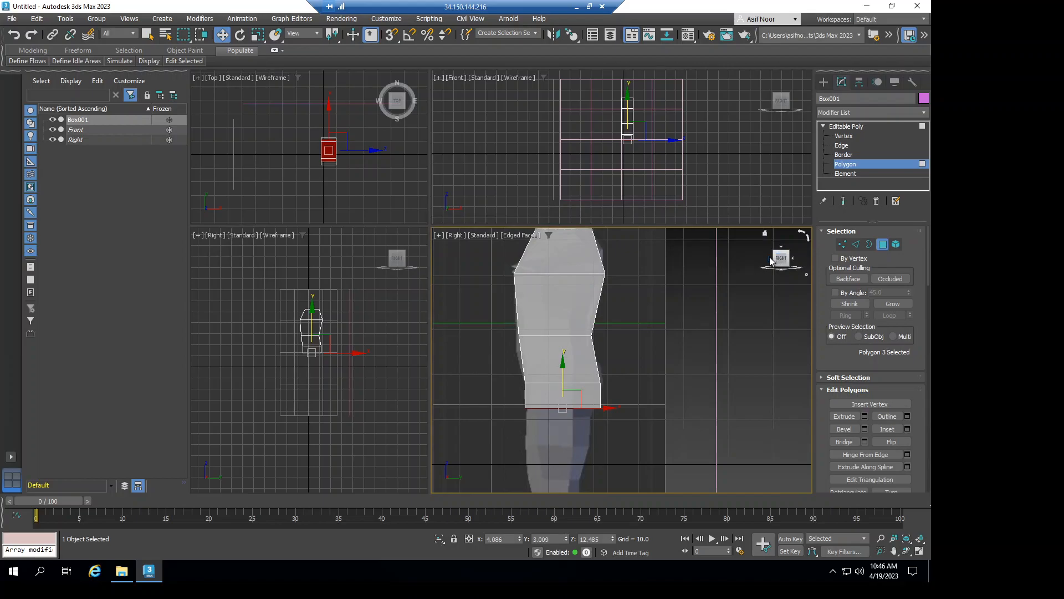
# Select the four inner side polygons along the body's centre line, delete them and check the open side from an angle.
pyautogui.click(770, 261)
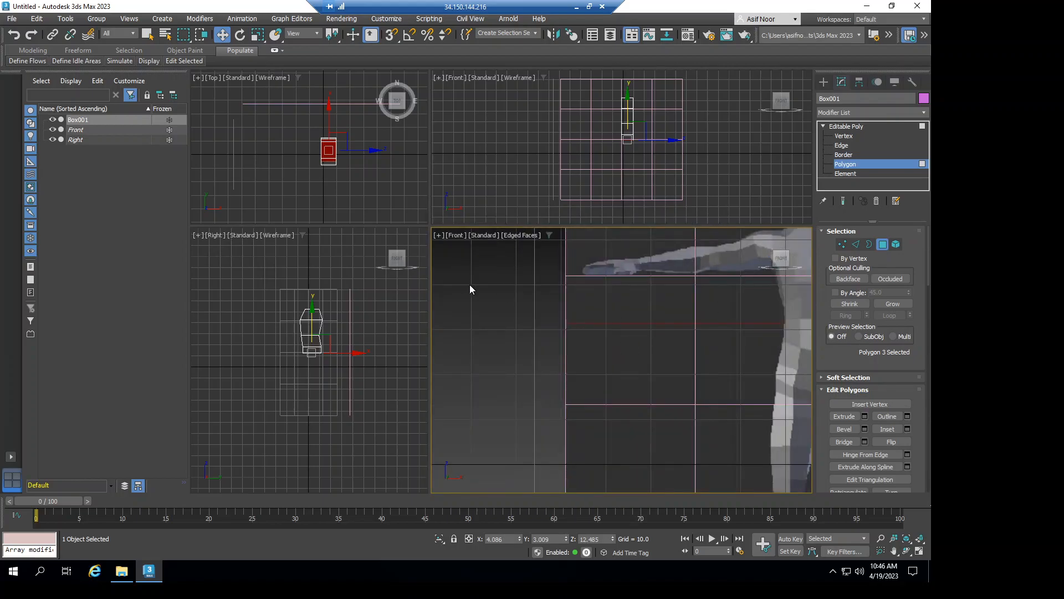
pyautogui.moveTo(670, 335); pyautogui.dragTo(501, 332, button='middle')
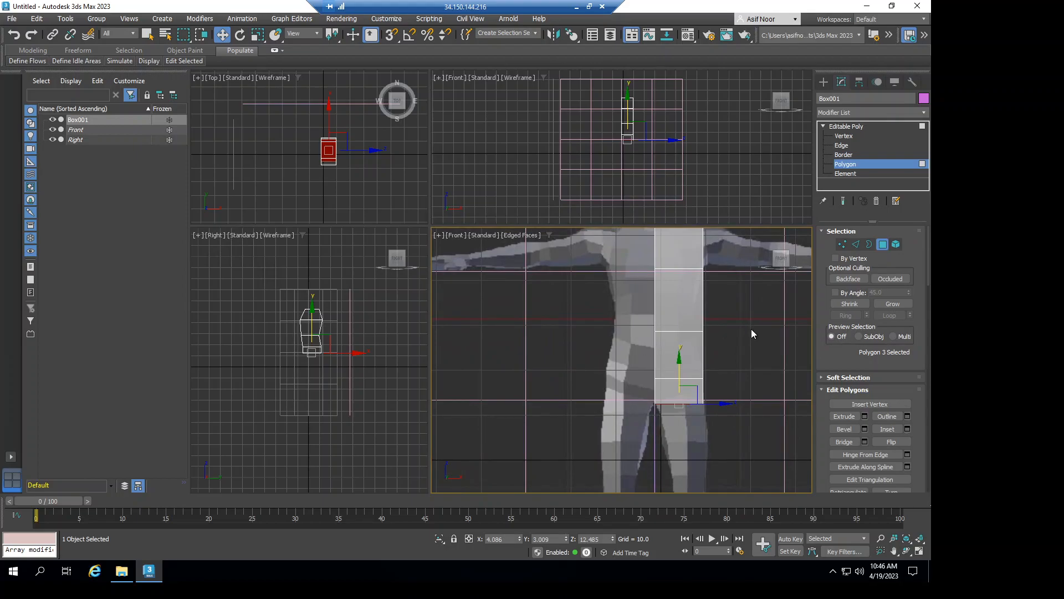
pyautogui.moveTo(732, 394); pyautogui.dragTo(700, 339, button='middle')
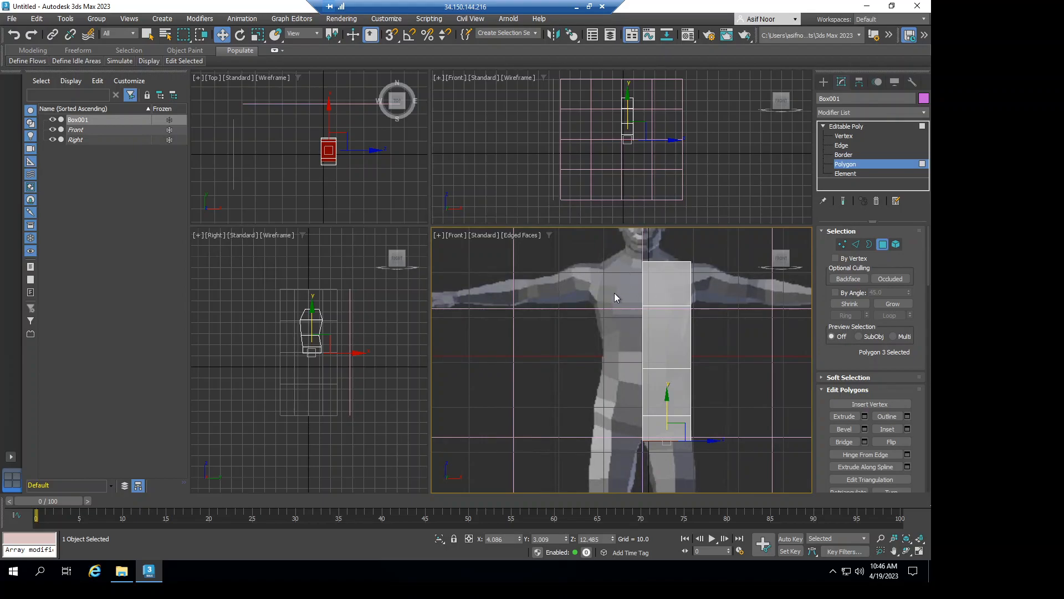
pyautogui.keyDown('alt'); pyautogui.moveTo(638, 308); pyautogui.dragTo(654, 302, button='middle'); pyautogui.keyUp('alt')
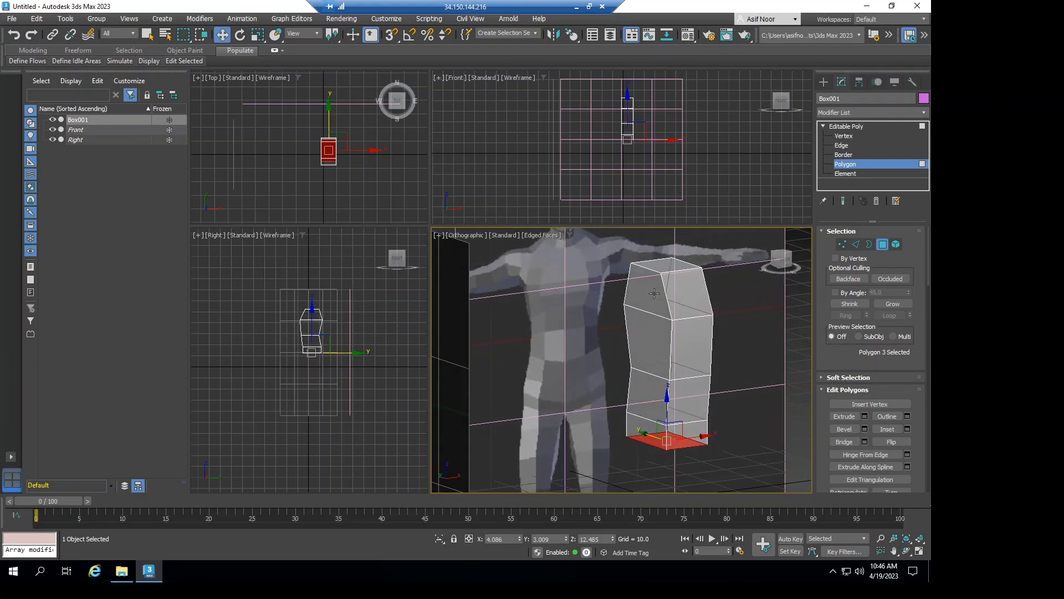
pyautogui.click(651, 317)
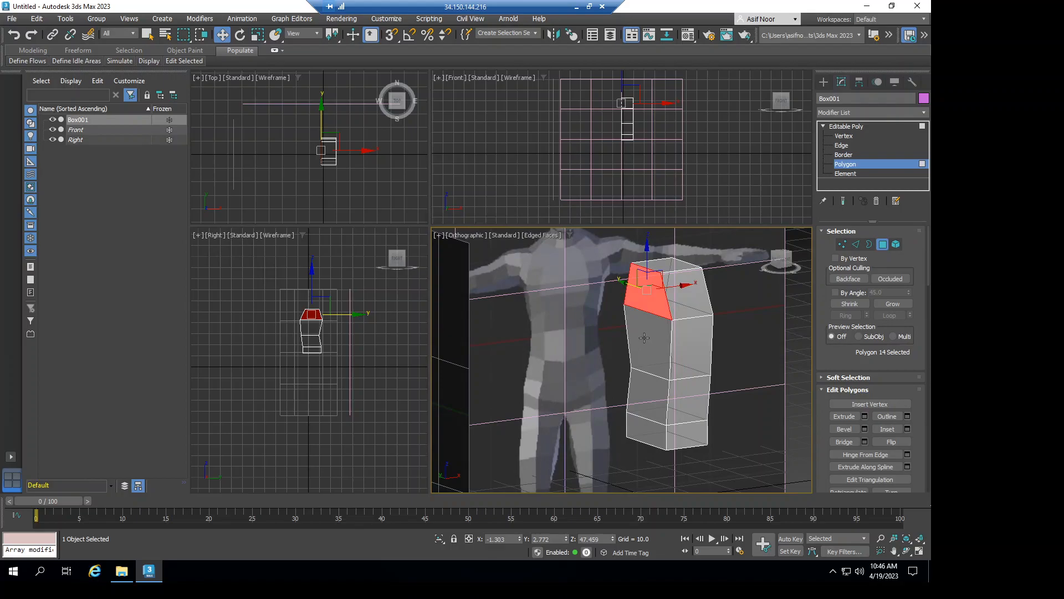
pyautogui.keyDown('ctrl'); pyautogui.click(645, 346); pyautogui.keyUp('ctrl')
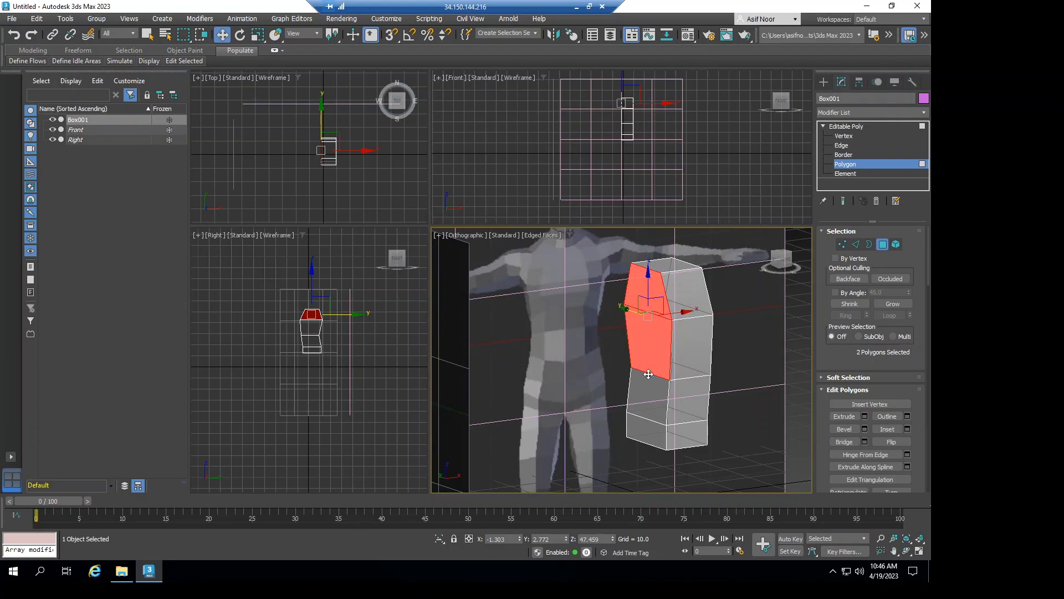
pyautogui.keyDown('ctrl'); pyautogui.click(648, 391); pyautogui.keyUp('ctrl')
pyautogui.keyDown('ctrl'); pyautogui.click(643, 430); pyautogui.keyUp('ctrl')
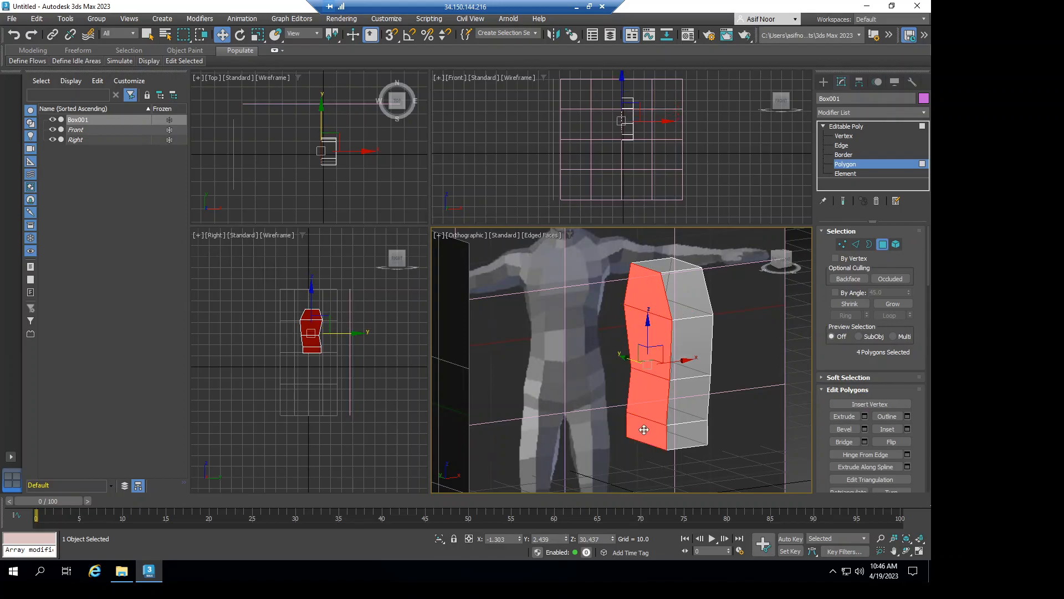
pyautogui.hotkey('ctrl', 'd')
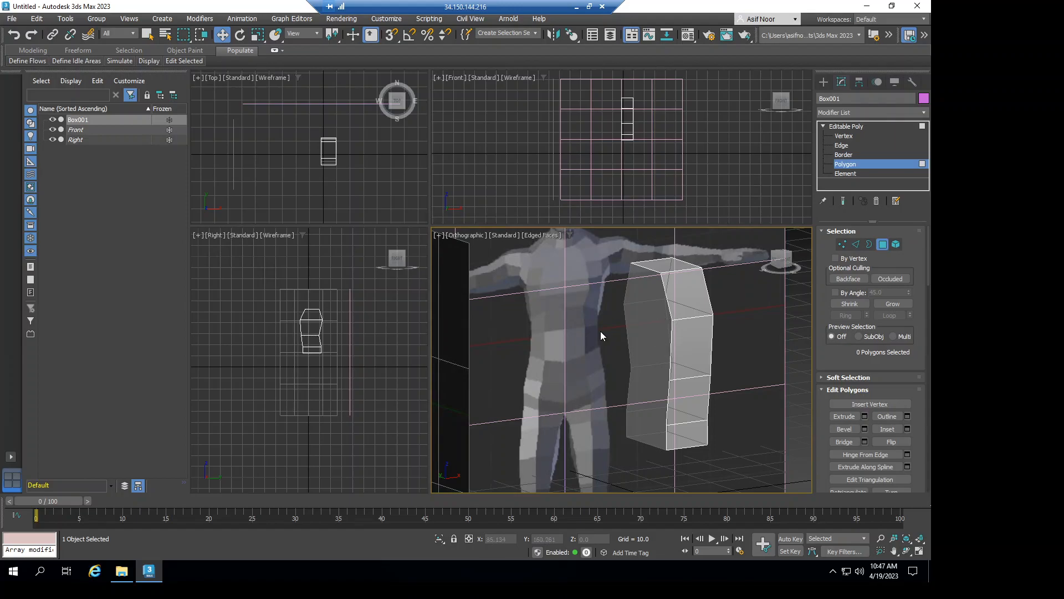
pyautogui.keyDown('alt'); pyautogui.moveTo(597, 334); pyautogui.dragTo(555, 351, button='middle'); pyautogui.keyUp('alt')
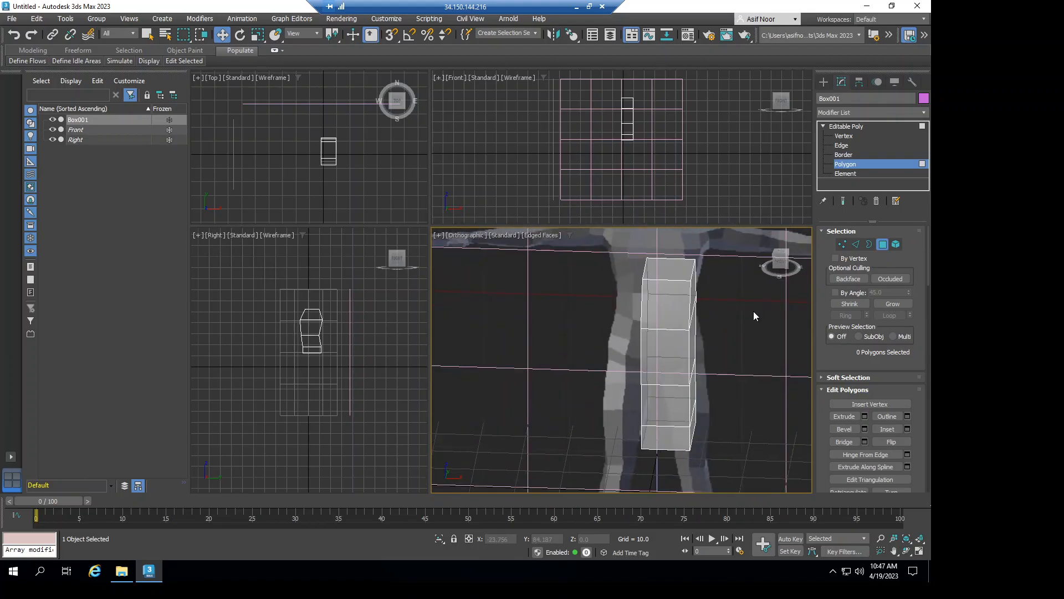
# Leave Polygon level, add a Symmetry modifier to the half torso and set its mirror axis to X.
pyautogui.click(779, 262)
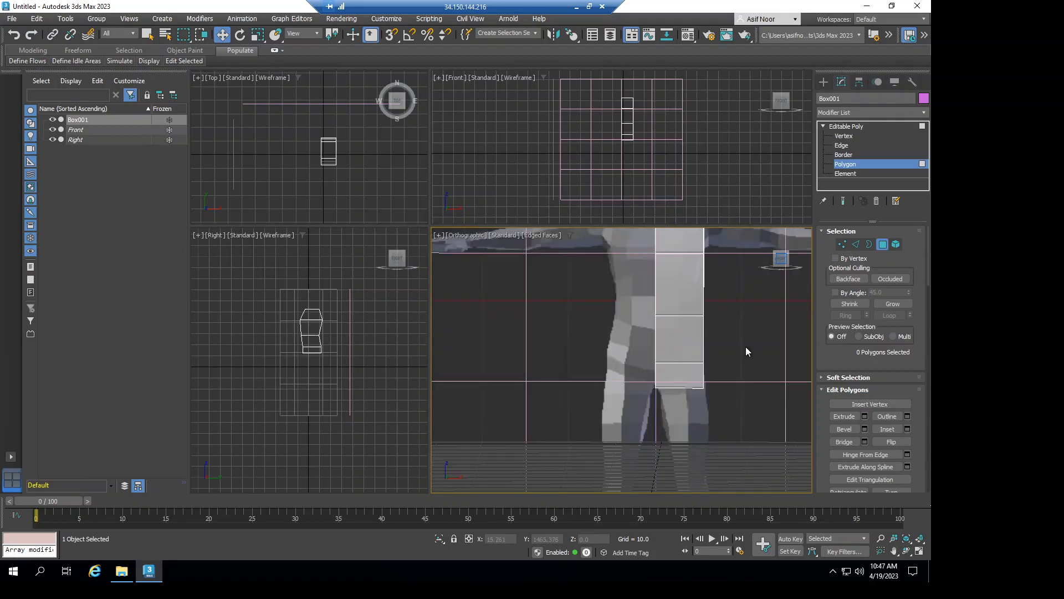
pyautogui.moveTo(697, 385); pyautogui.dragTo(613, 425, button='middle')
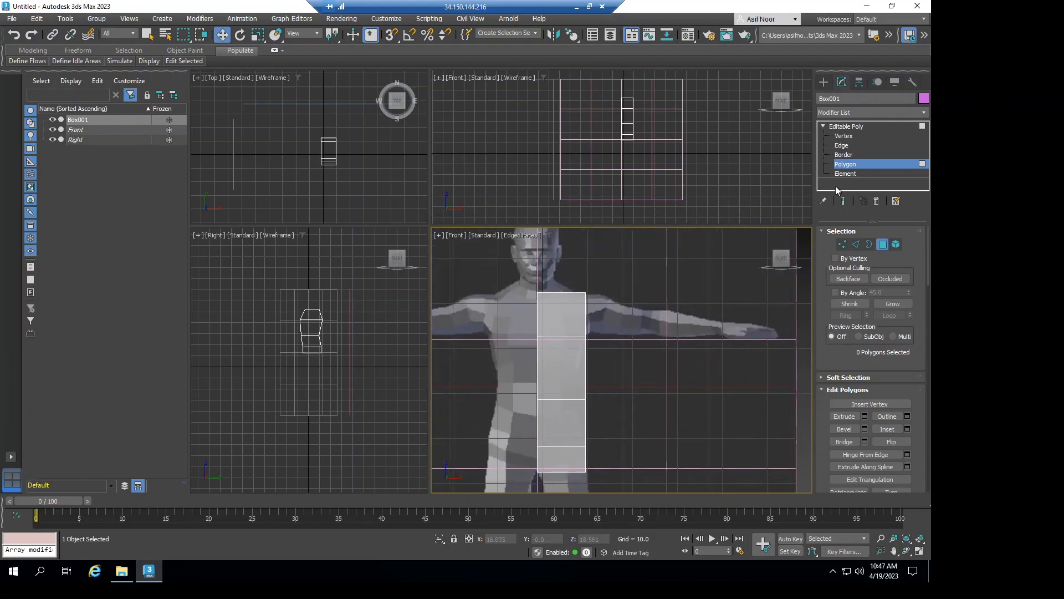
pyautogui.click(847, 128)
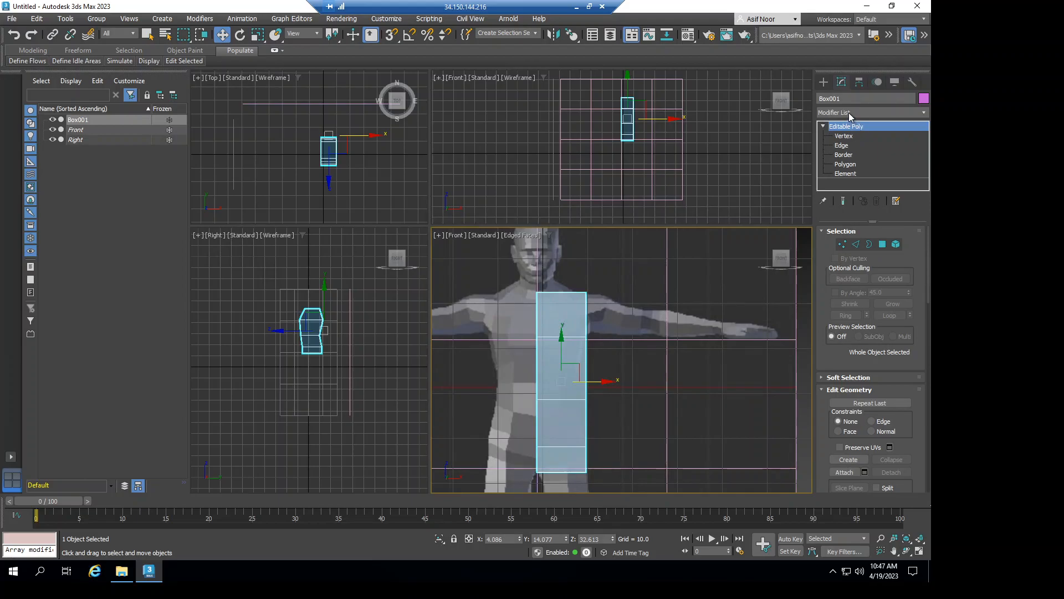
pyautogui.click(849, 112)
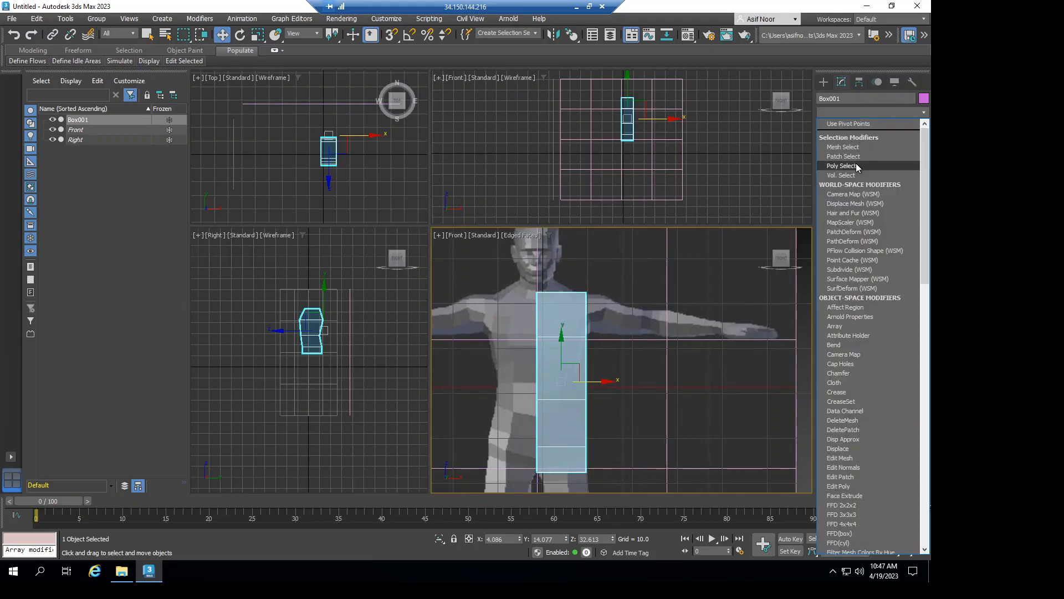
pyautogui.write('sym')
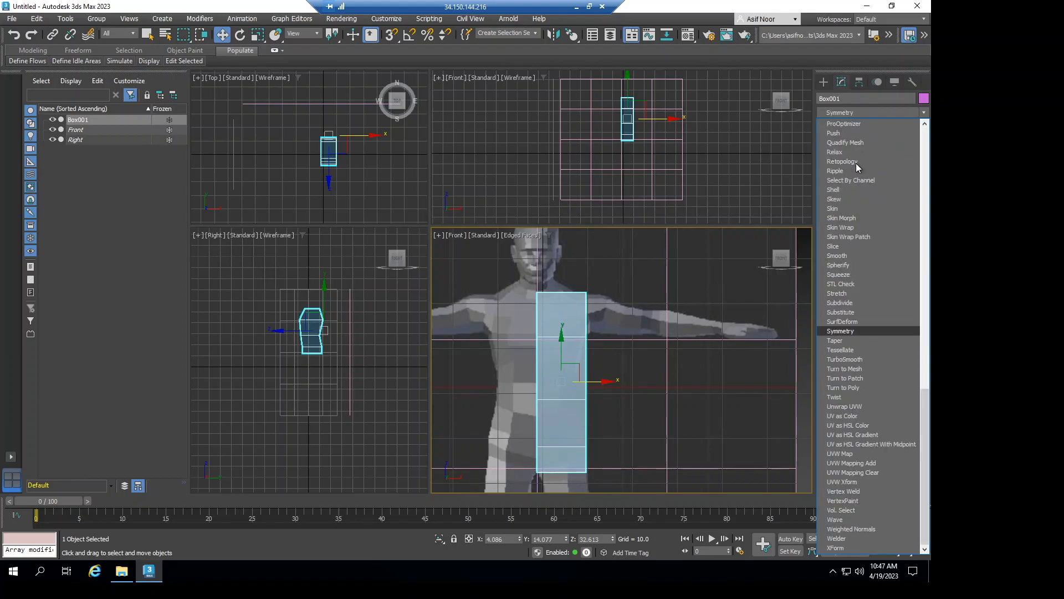
pyautogui.click(844, 331)
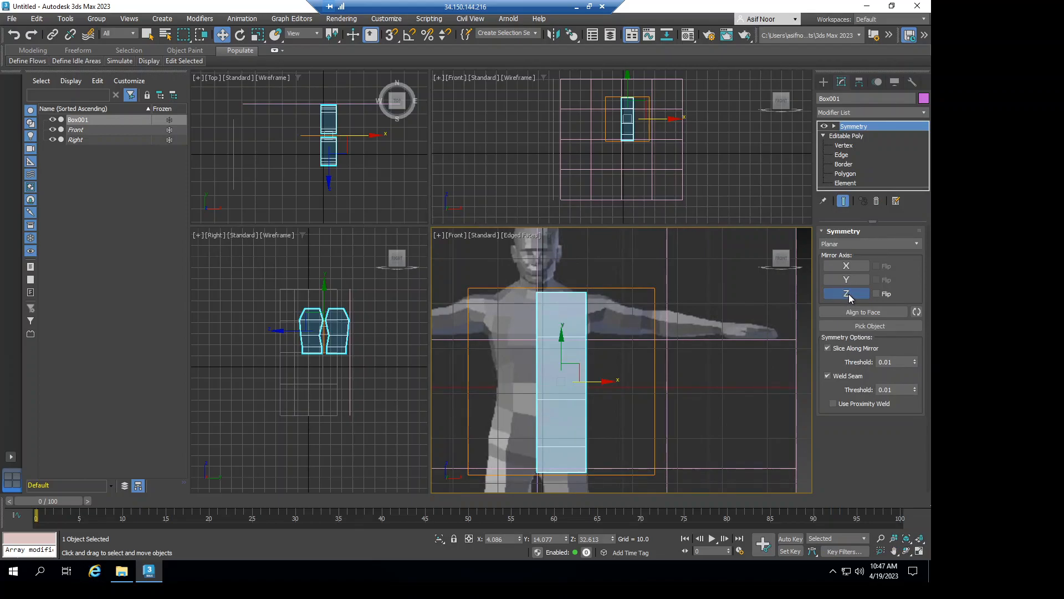
pyautogui.click(849, 289)
pyautogui.click(850, 267)
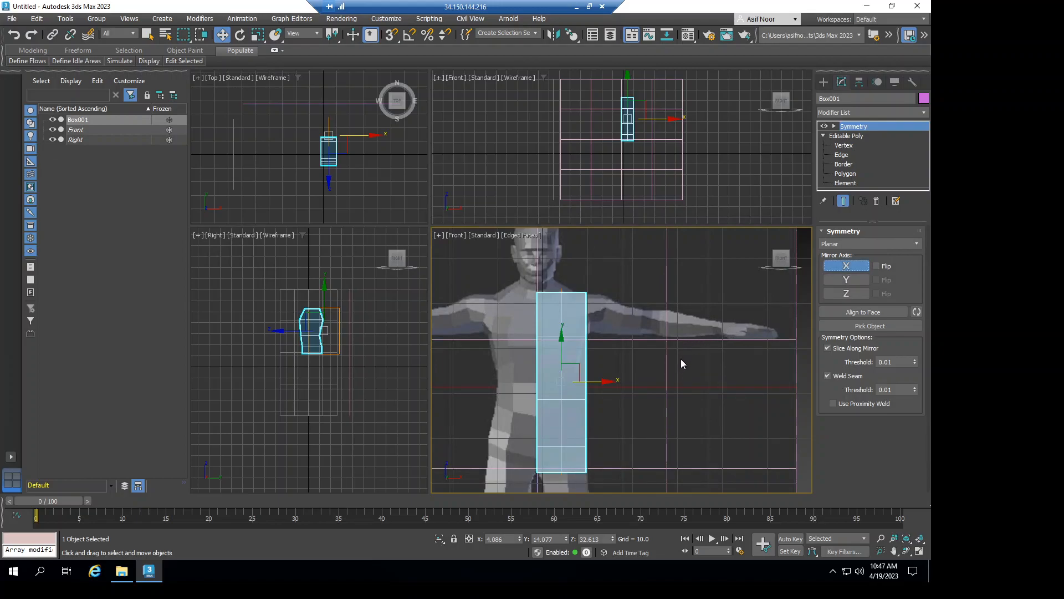
# Move the Symmetry modifier's Mirror plane along X to the body's centre line in the Front view to produce both torso halves.
pyautogui.moveTo(691, 326); pyautogui.dragTo(703, 303, button='middle')
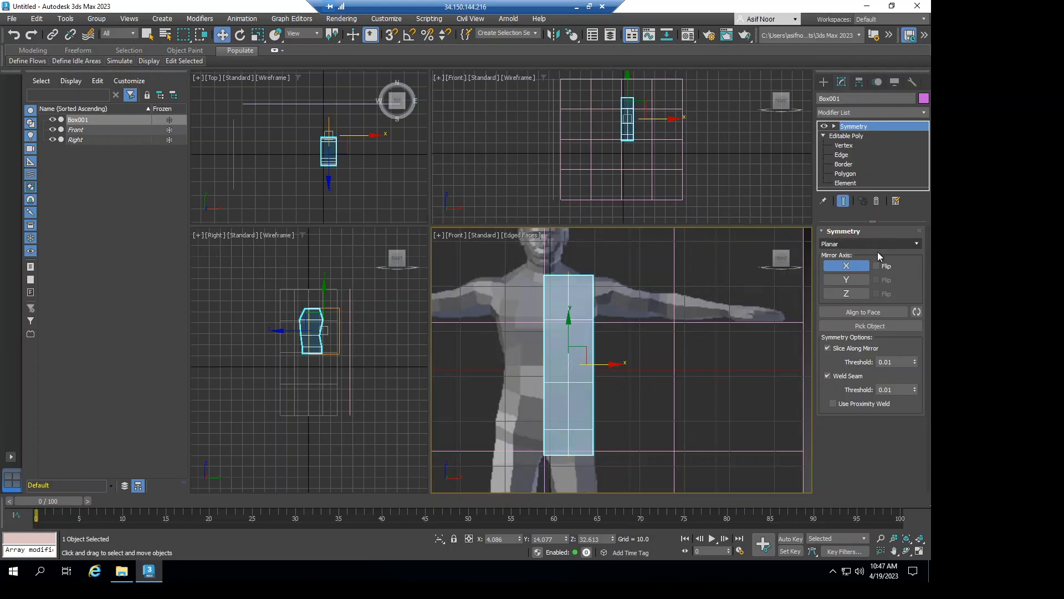
pyautogui.click(834, 127)
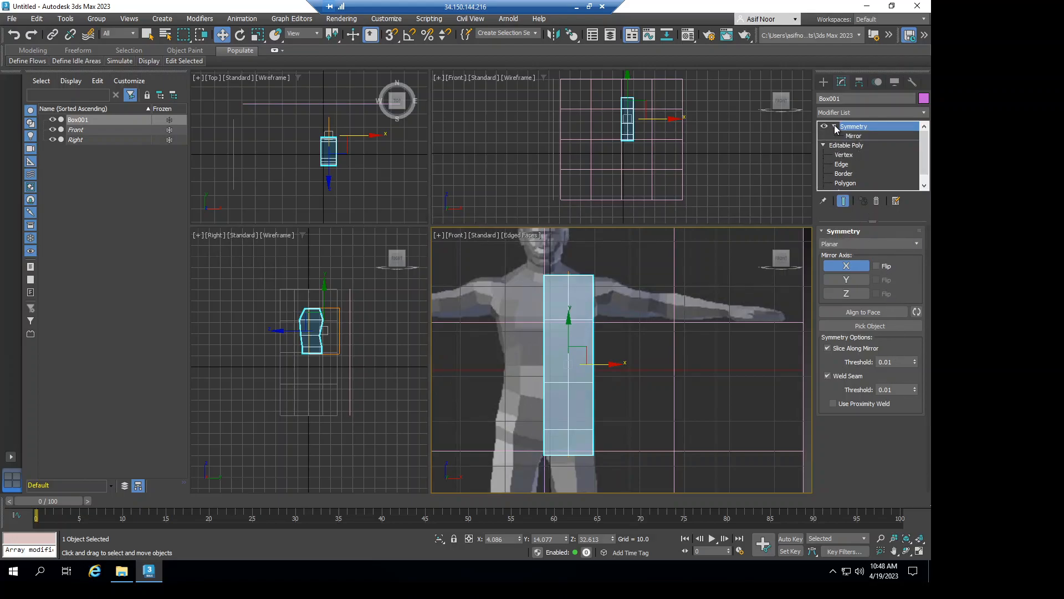
pyautogui.click(855, 136)
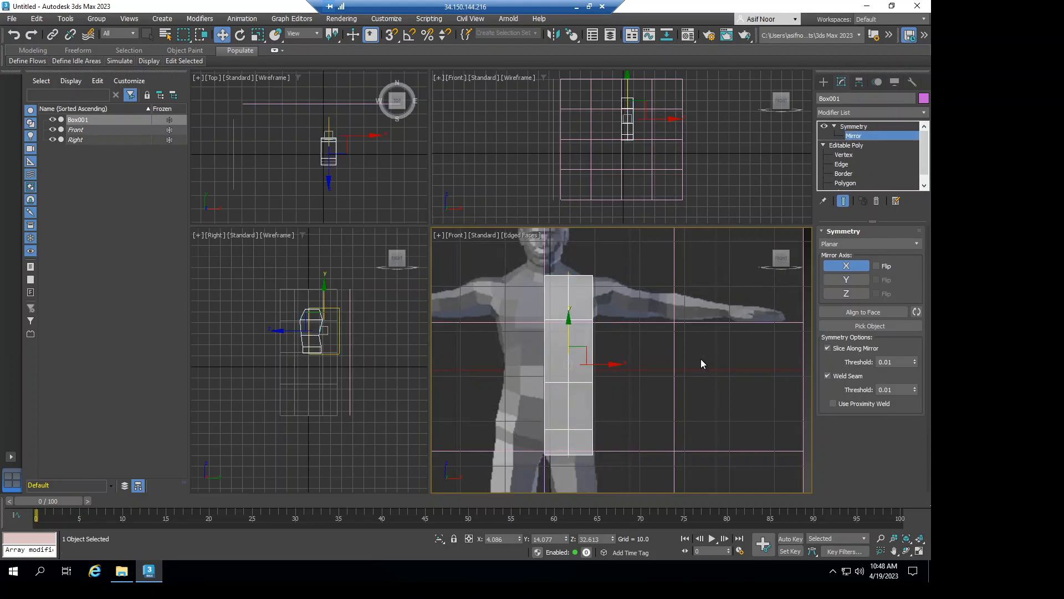
pyautogui.moveTo(606, 363); pyautogui.dragTo(586, 369)
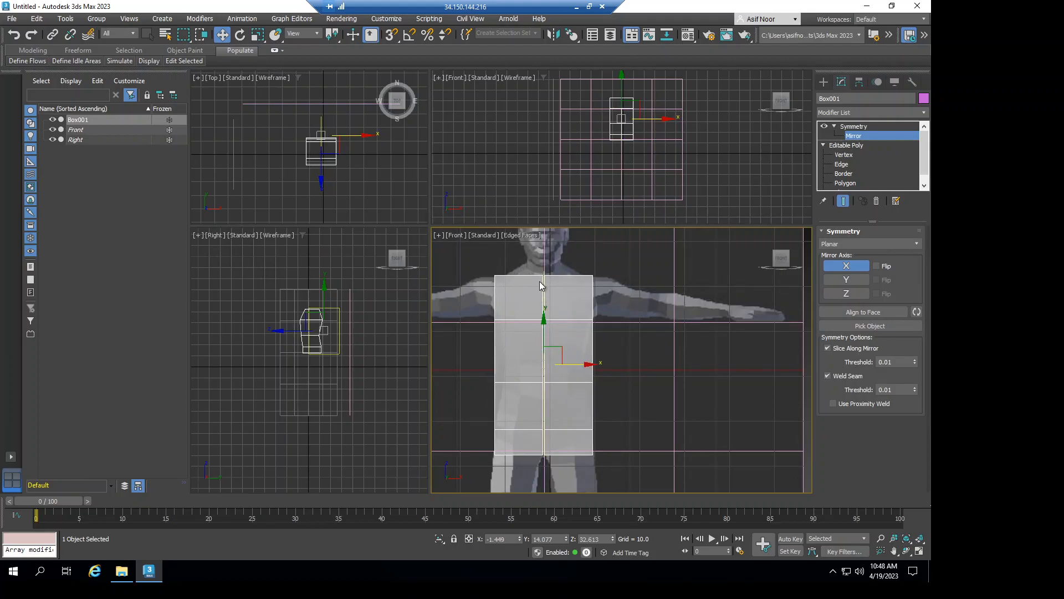
# Set the Symmetry modifier's Weld Seam threshold to 2.0 to close the gap along the torso's centre line.
pyautogui.scroll(4, 540, 282)
pyautogui.scroll(2, 546, 272)
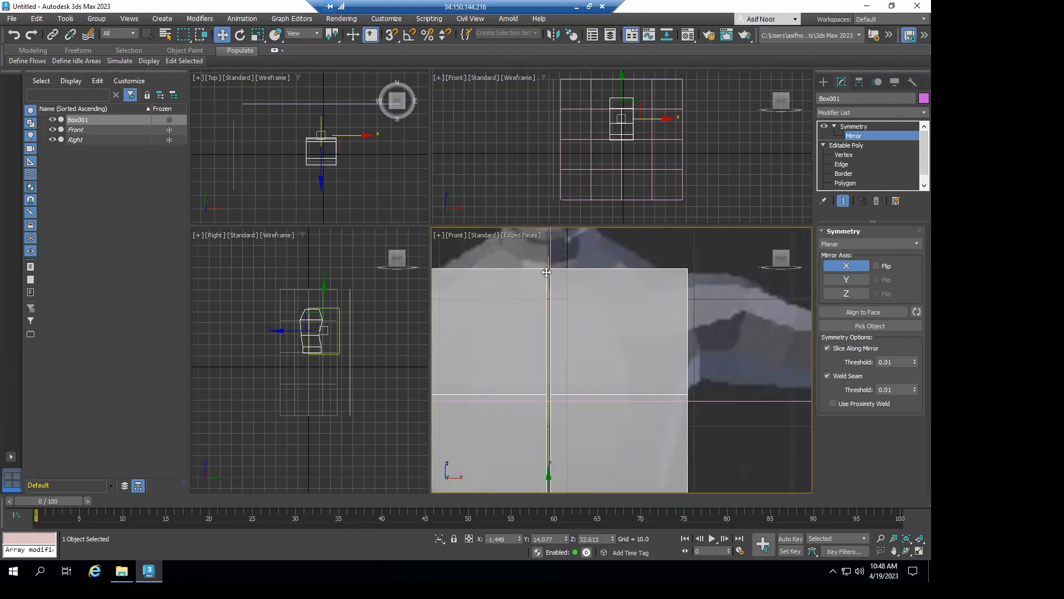
pyautogui.scroll(2, 547, 273)
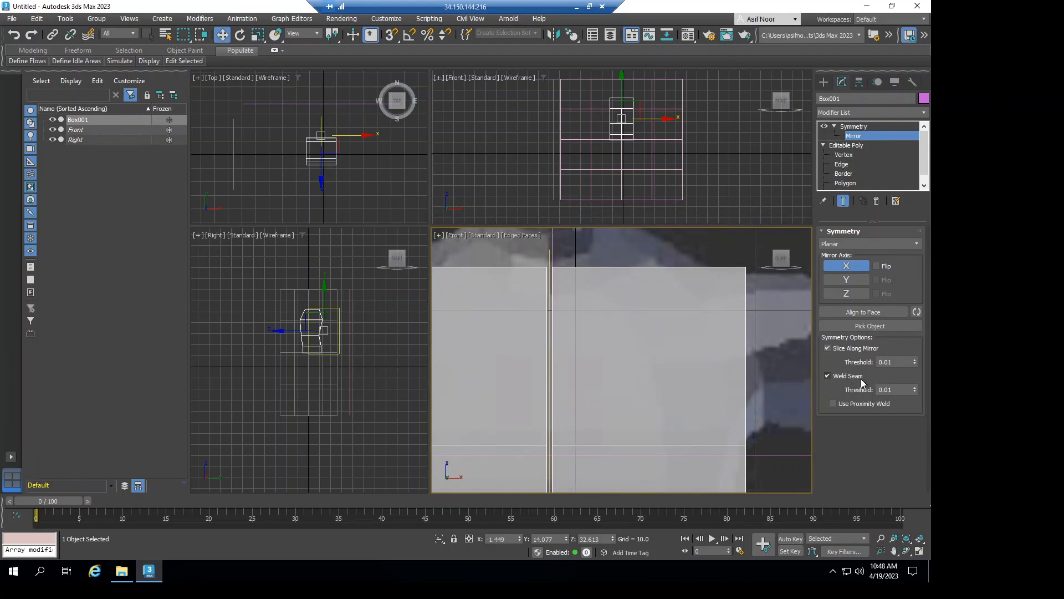
pyautogui.click(878, 389)
pyautogui.write('2')
pyautogui.press('Return')
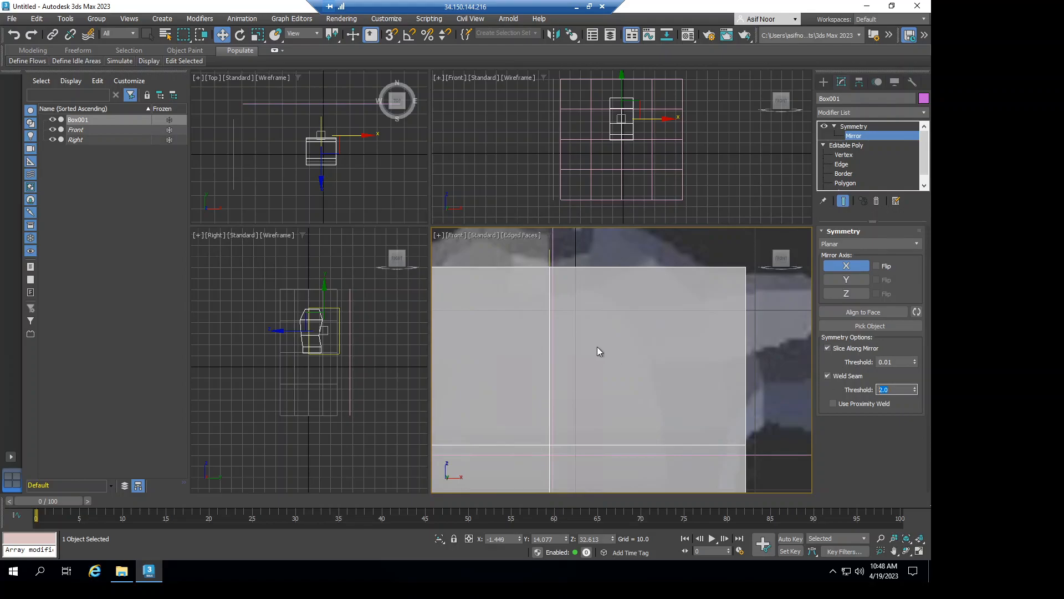
pyautogui.scroll(-1, 554, 275)
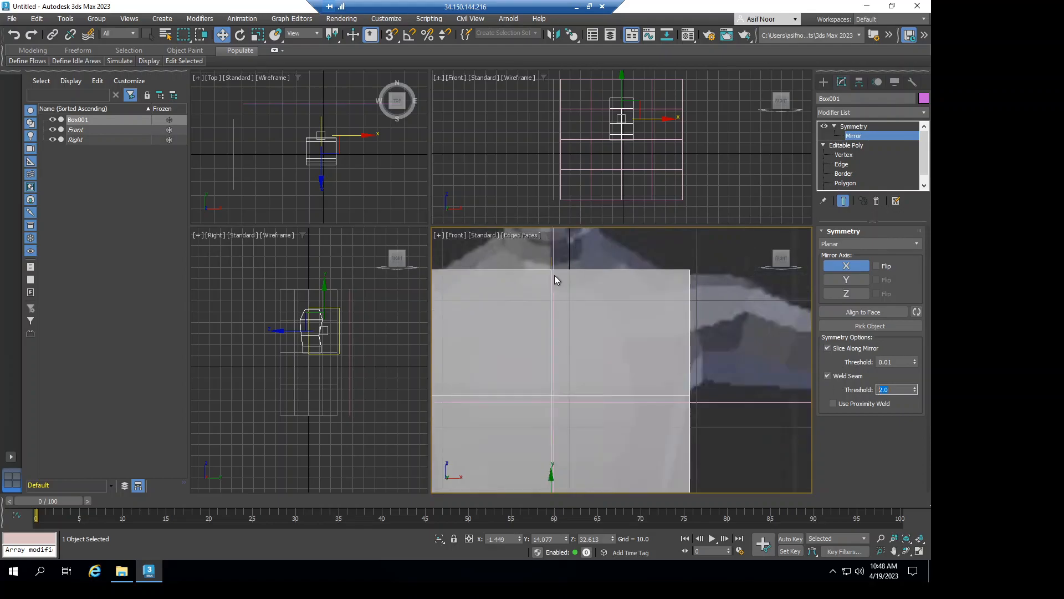
pyautogui.scroll(-2, 555, 275)
pyautogui.scroll(-1, 555, 275)
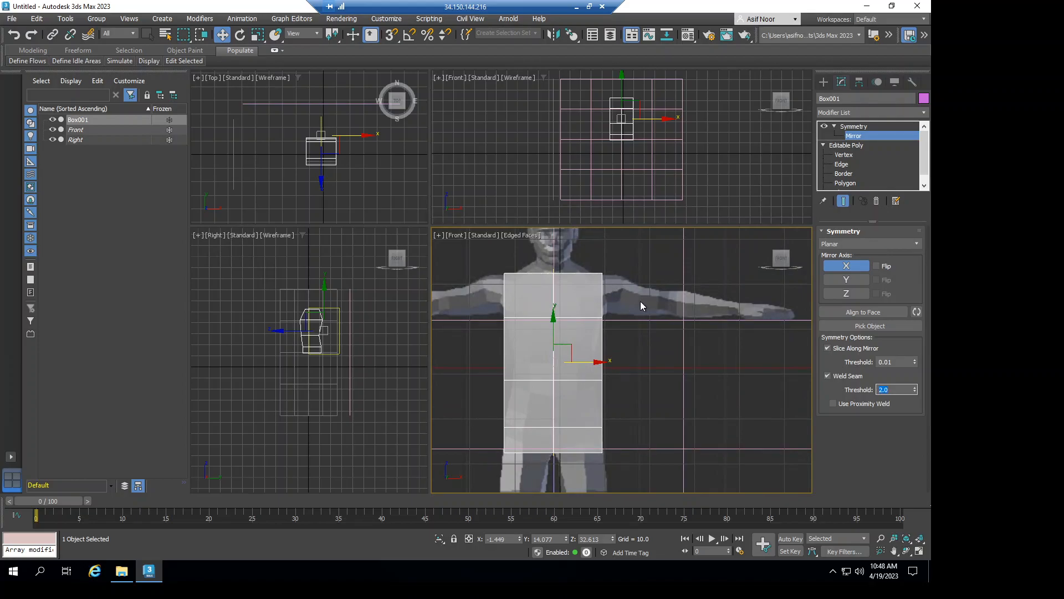
# Return to the Editable Poly's Polygon level with the end result shown, and turn off the Symmetry modifier's effect.
pyautogui.click(848, 183)
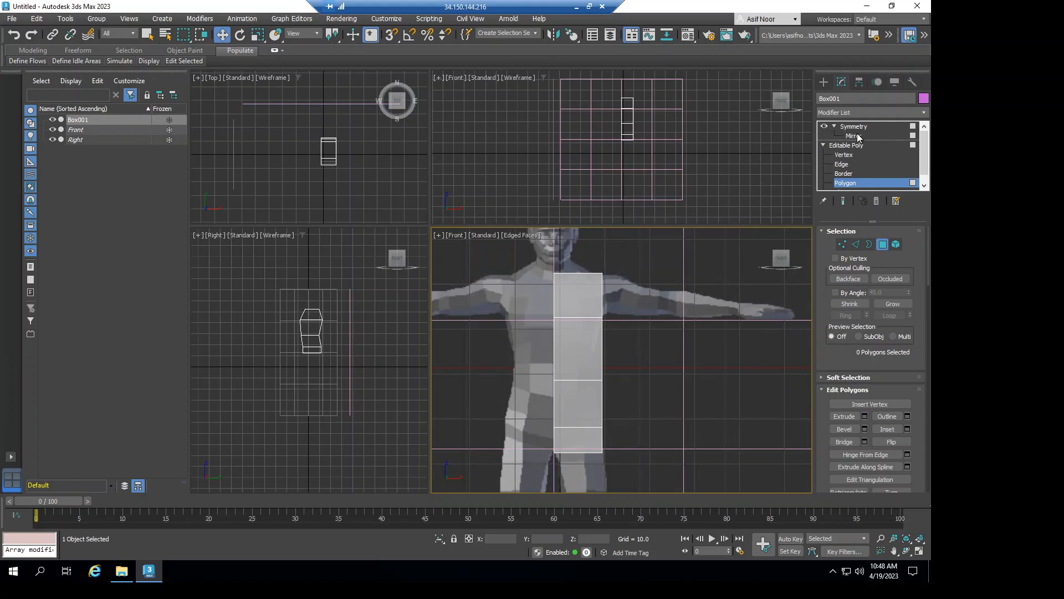
pyautogui.click(844, 201)
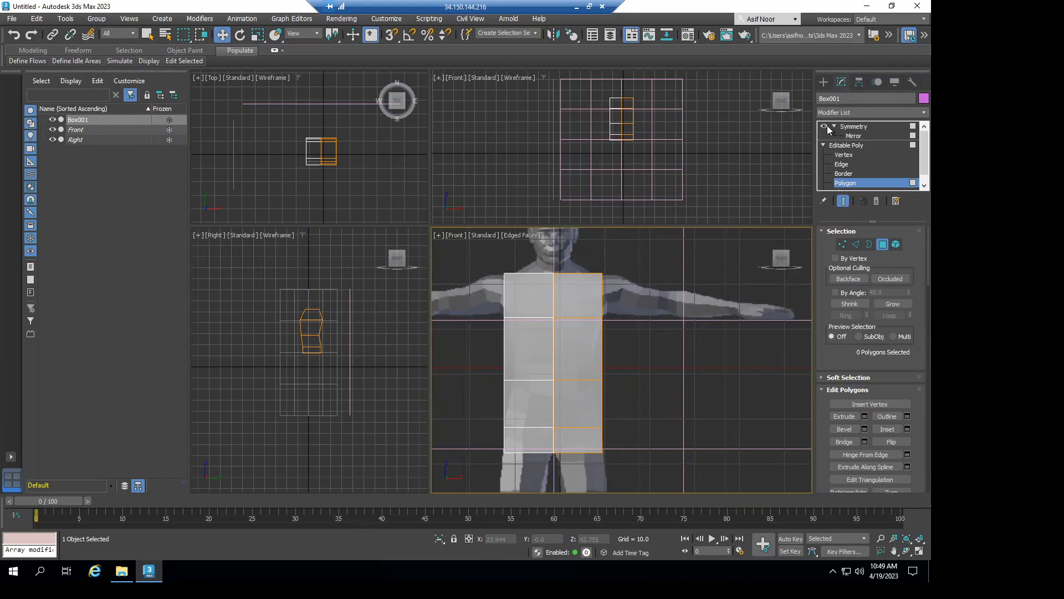
pyautogui.click(843, 201)
pyautogui.click(843, 201)
pyautogui.click(826, 127)
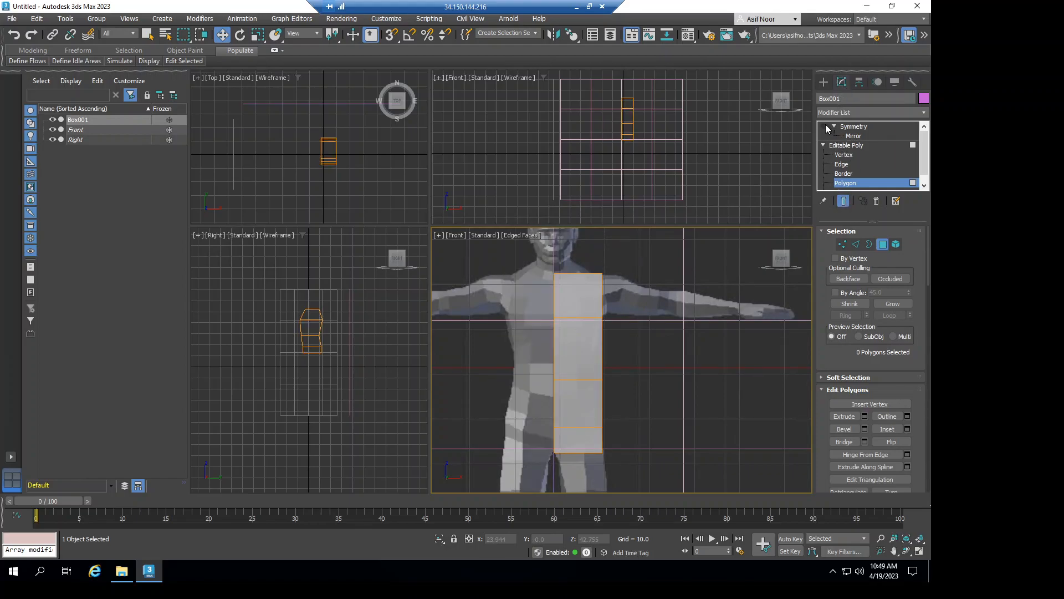
pyautogui.click(826, 127)
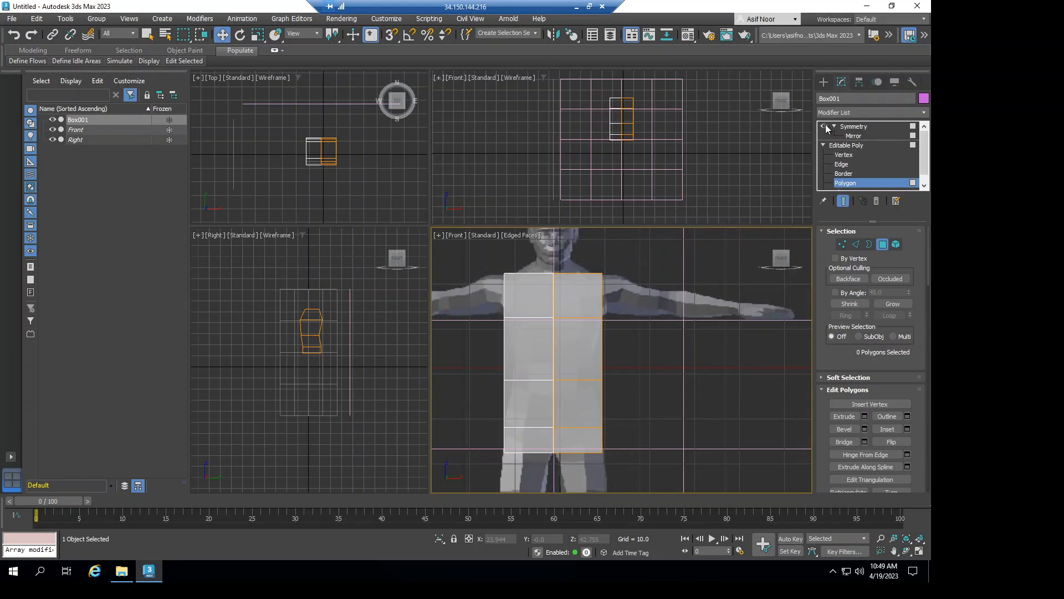
pyautogui.click(826, 127)
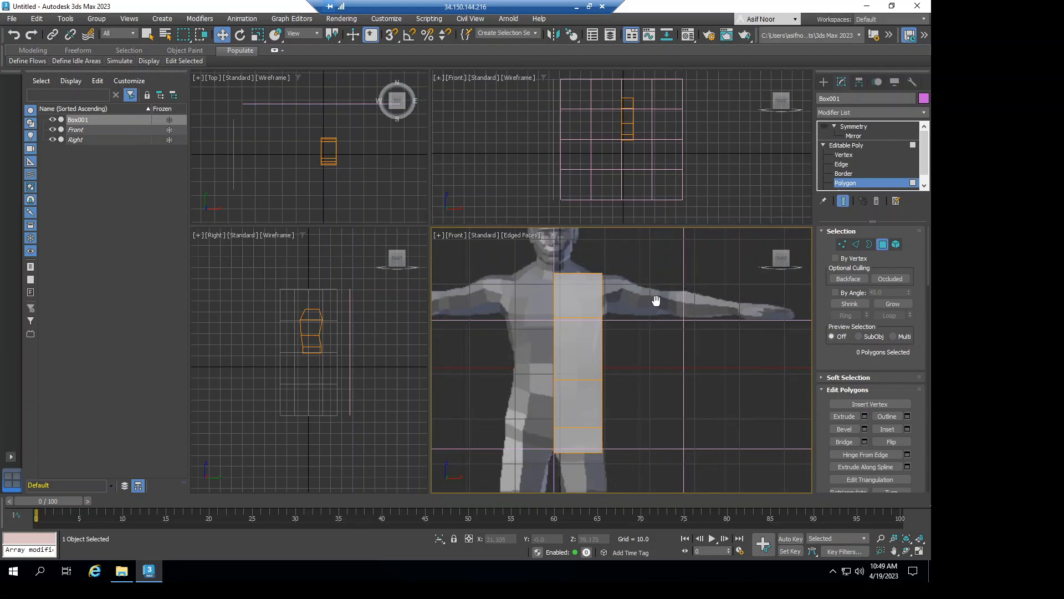
# Inset the torso's uppermost outer side polygon by 2.02 in the Right view and extrude it outward to the shoulder in the Front view.
pyautogui.moveTo(654, 301); pyautogui.dragTo(664, 275, button='middle')
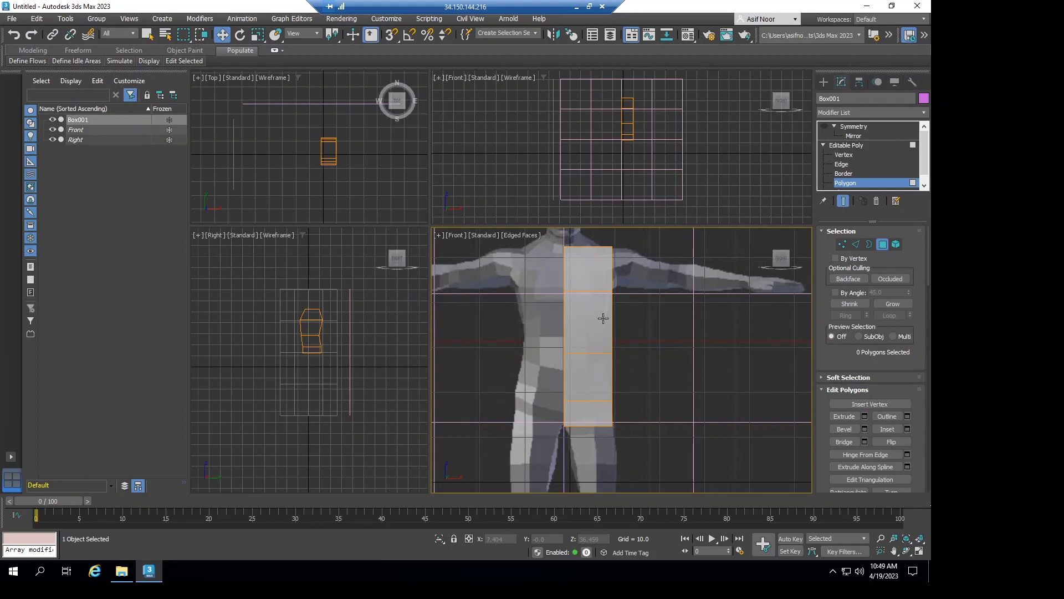
pyautogui.hotkey('alt', 'w')
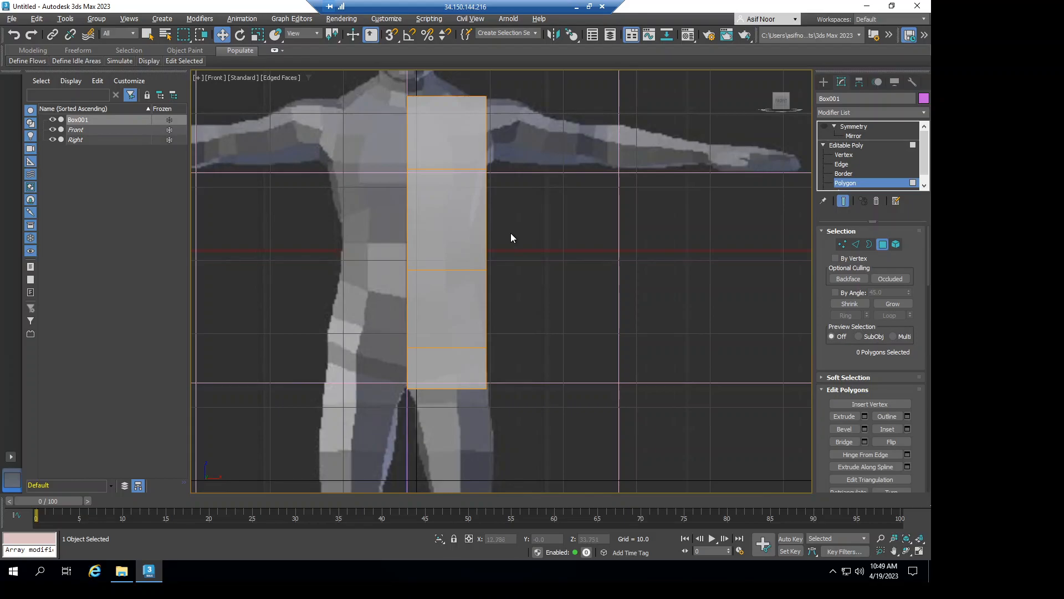
pyautogui.hotkey('alt', 'w')
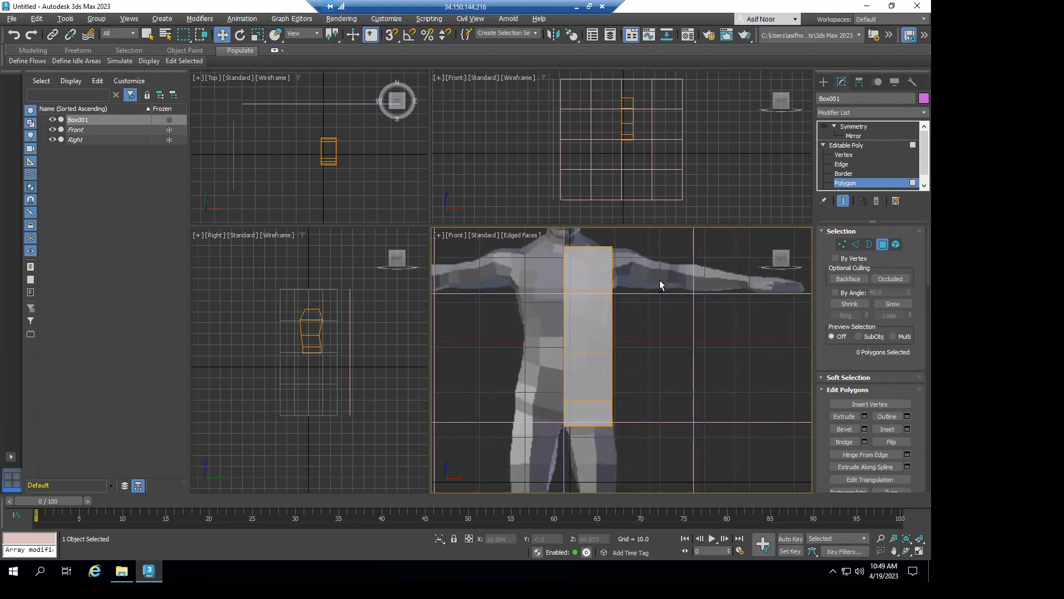
pyautogui.hotkey('alt', 'w')
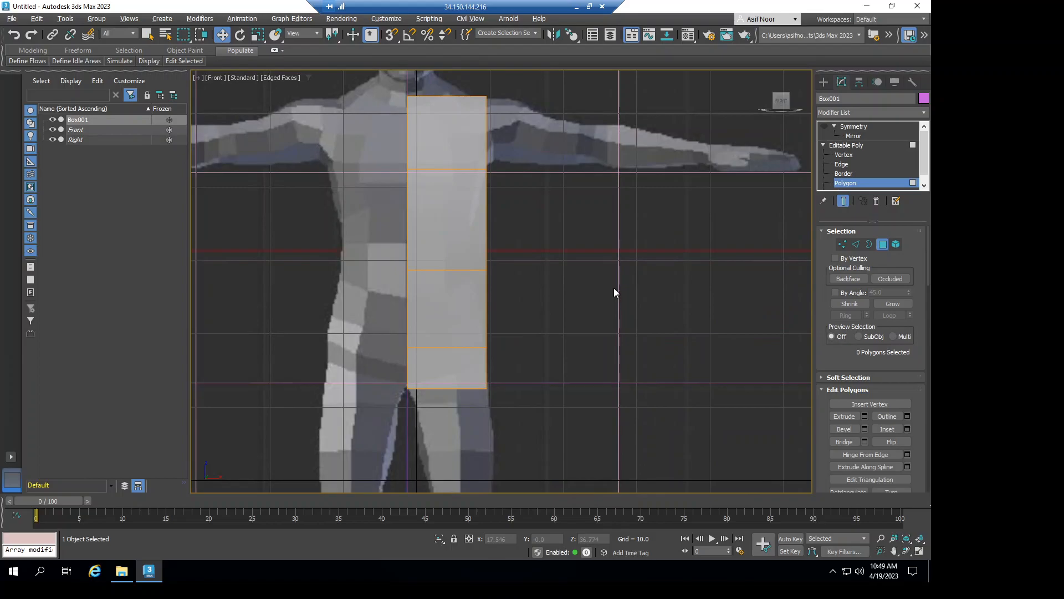
pyautogui.moveTo(624, 311); pyautogui.dragTo(654, 340, button='middle')
pyautogui.moveTo(617, 278); pyautogui.dragTo(634, 274, button='middle')
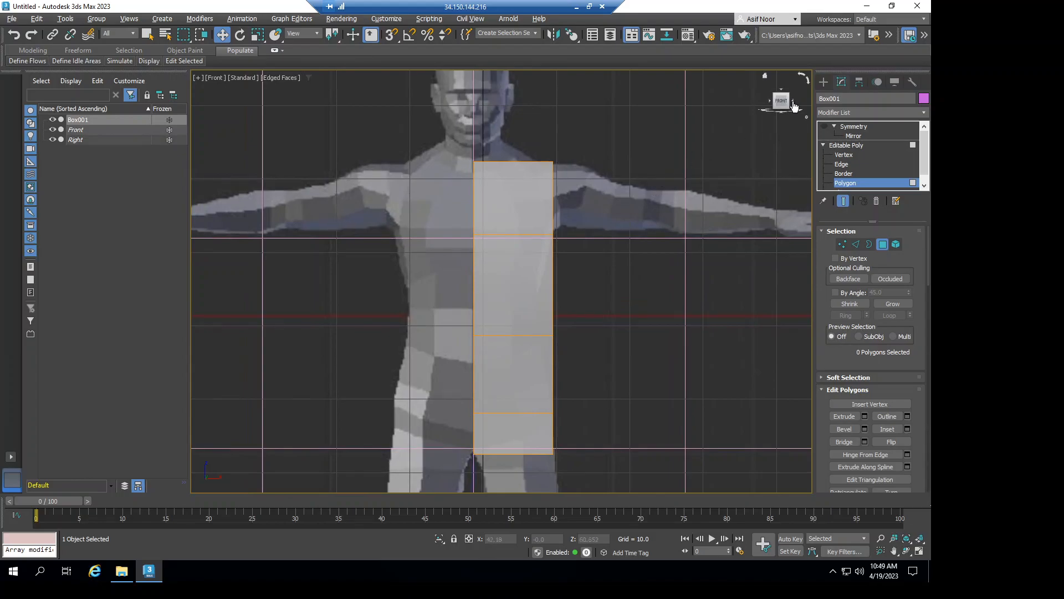
pyautogui.click(794, 105)
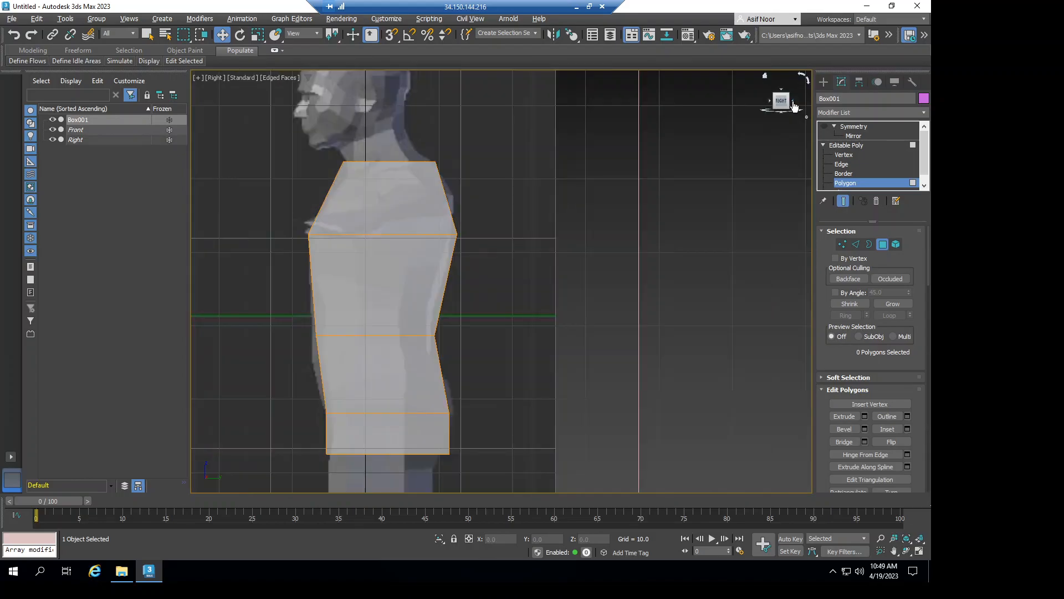
pyautogui.click(394, 203)
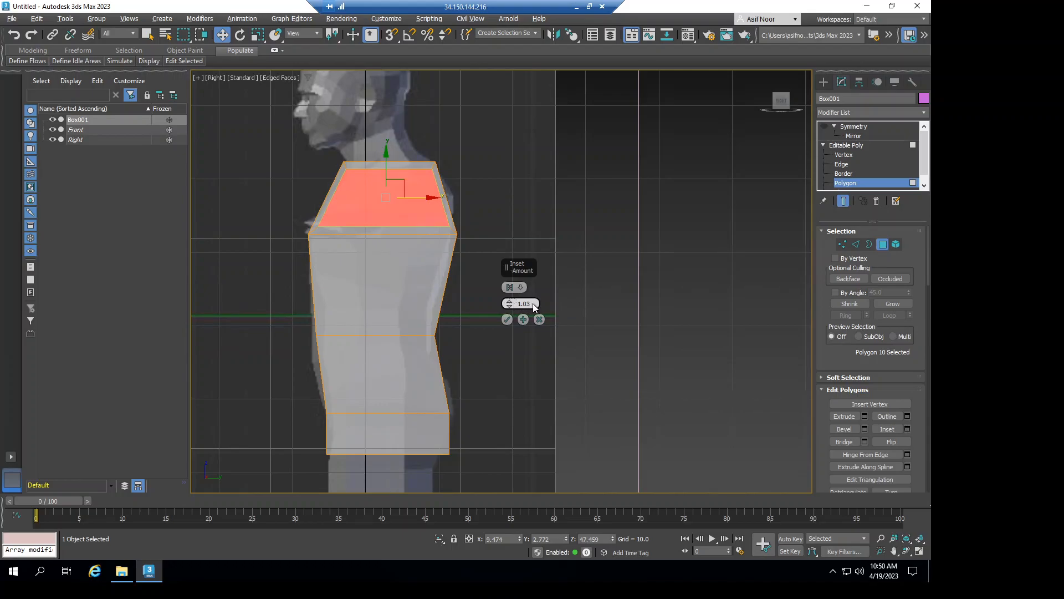
pyautogui.moveTo(531, 304); pyautogui.dragTo(517, 304)
pyautogui.press('Return')
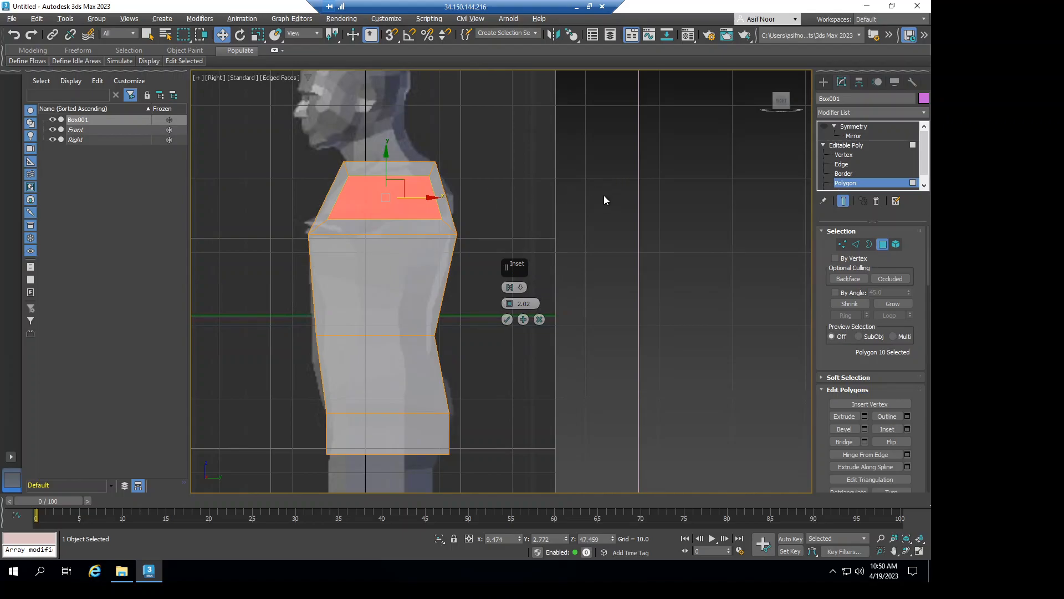
pyautogui.click(508, 319)
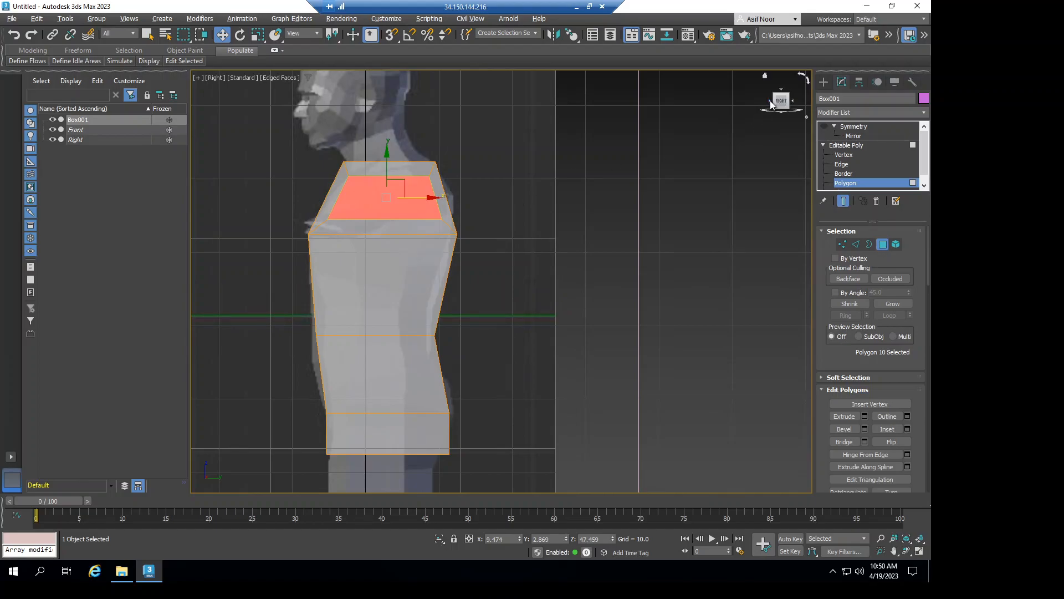
pyautogui.click(771, 103)
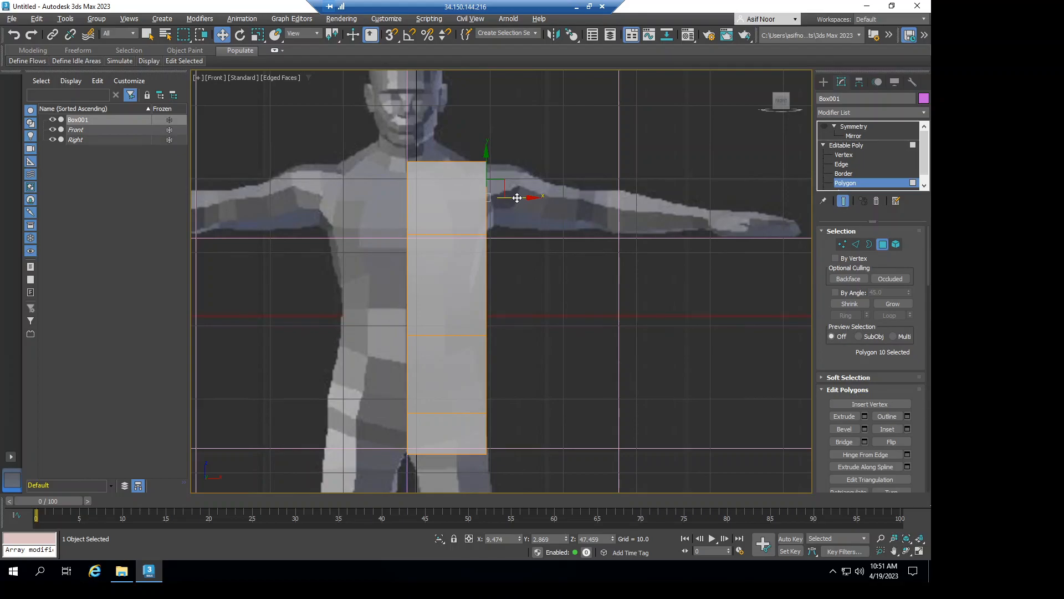
pyautogui.moveTo(517, 198); pyautogui.dragTo(553, 198)
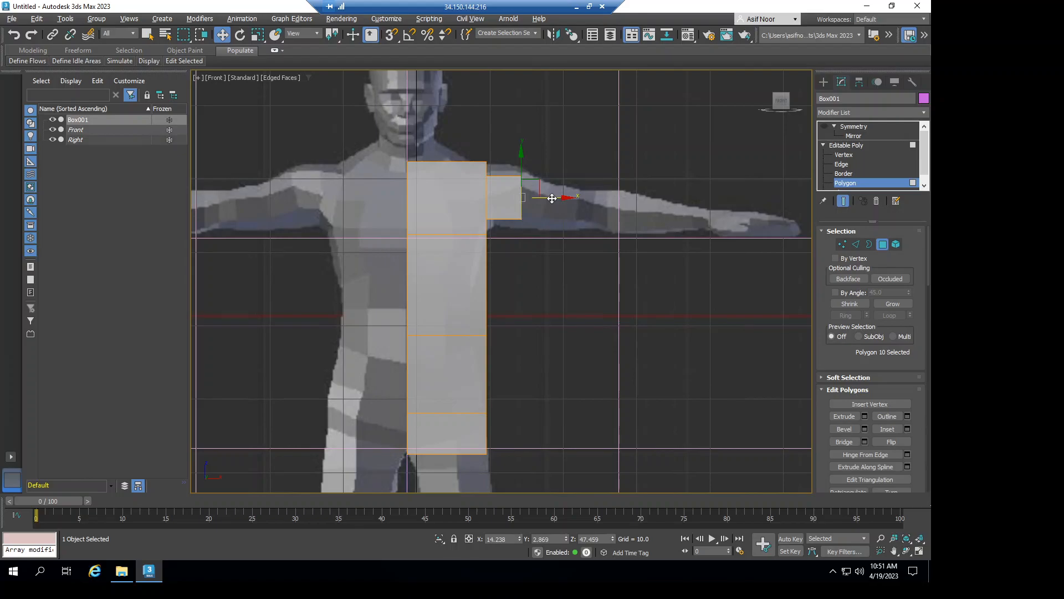
# In the Front view, move the arm base's upper vertices to about X 10.9, Z 52.0 and its lower vertices to about X 10.5, Z 43.5.
pyautogui.click(845, 155)
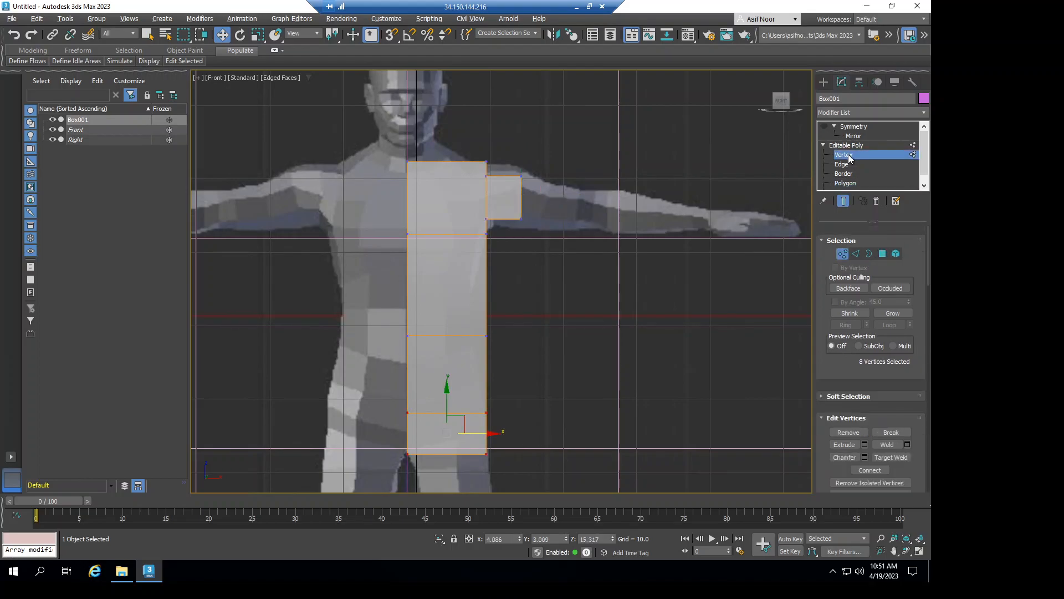
pyautogui.click(485, 164)
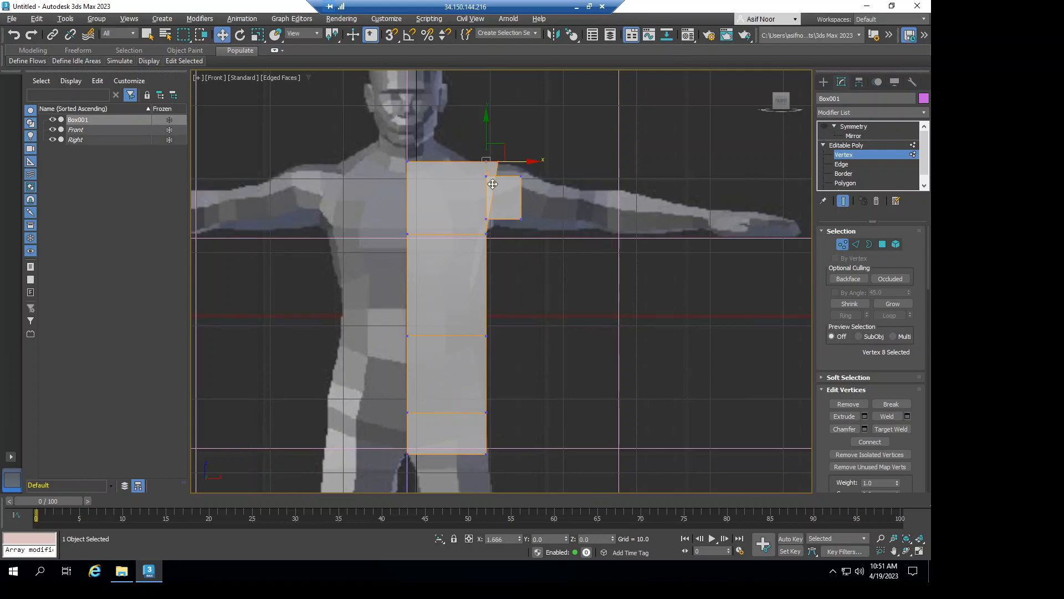
pyautogui.click(492, 184)
pyautogui.click(567, 138)
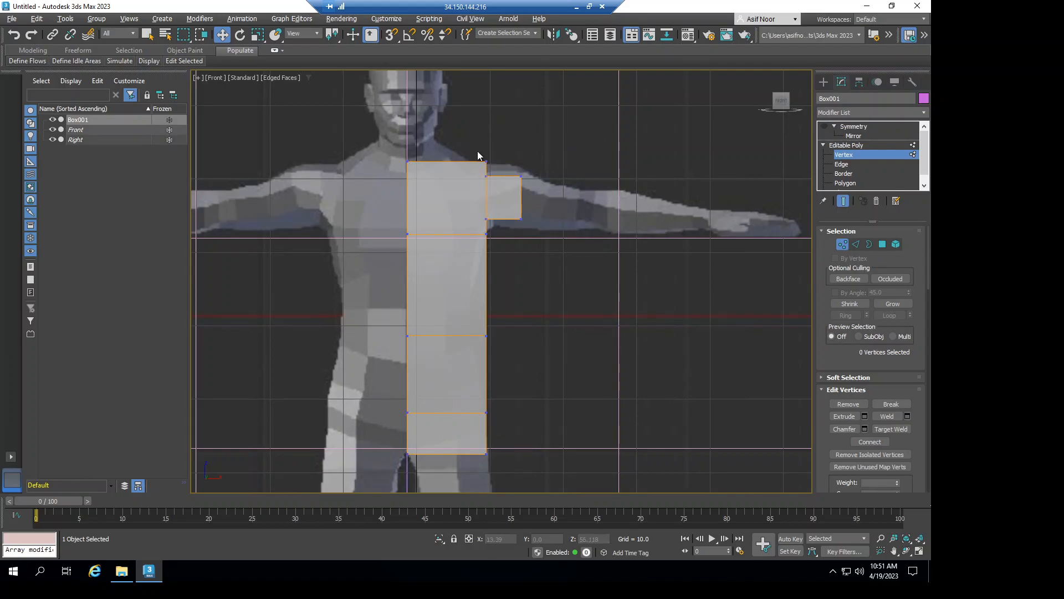
pyautogui.scroll(2, 489, 167)
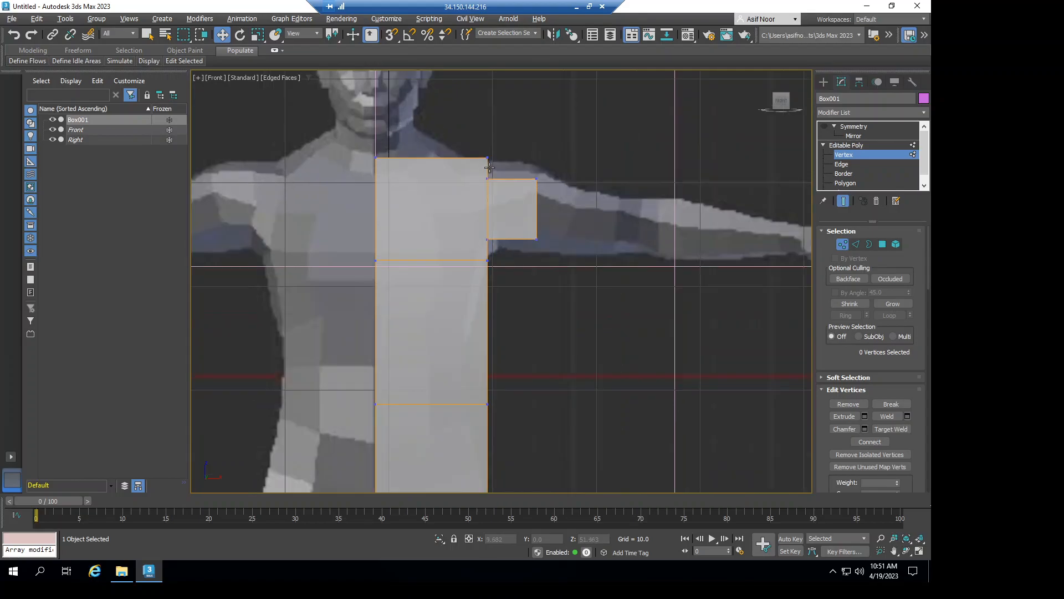
pyautogui.scroll(3, 489, 168)
pyautogui.moveTo(463, 156); pyautogui.dragTo(521, 150)
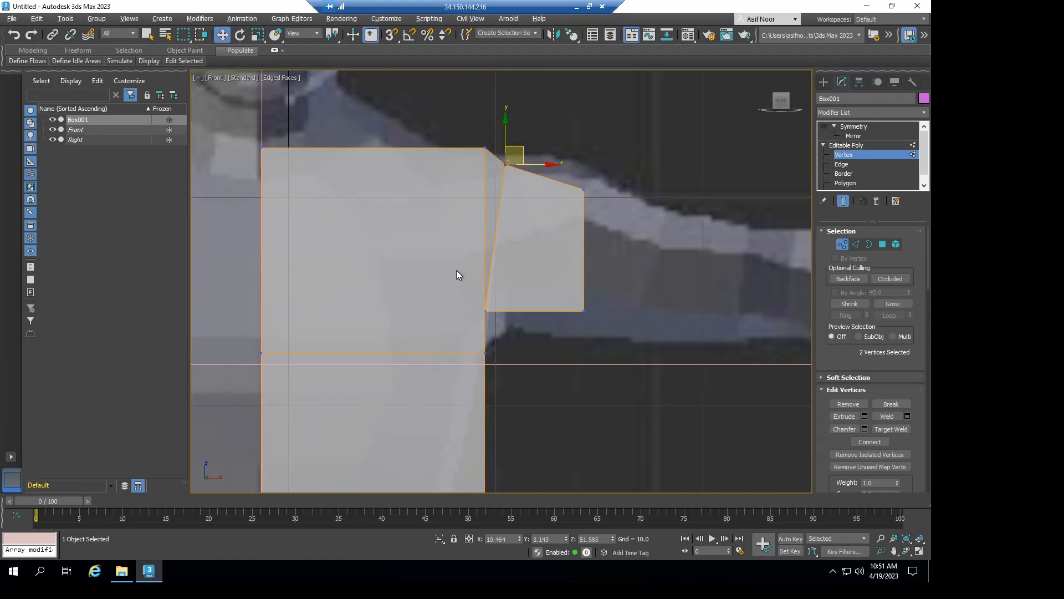
pyautogui.moveTo(503, 324)
pyautogui.mouseDown()
pyautogui.moveTo(504, 306)
pyautogui.moveTo(520, 320)
pyautogui.mouseUp()
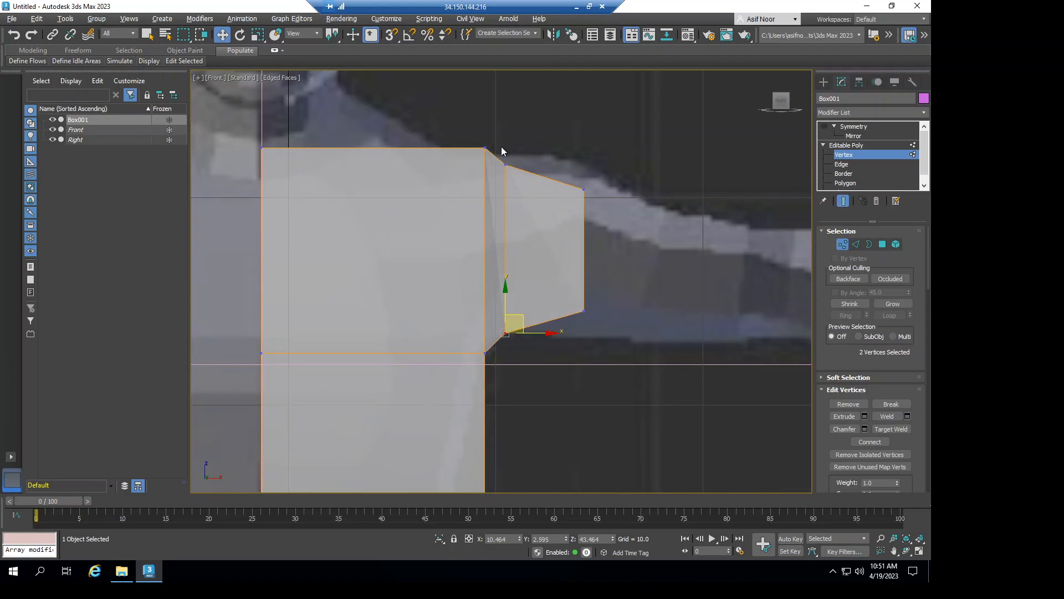
pyautogui.moveTo(525, 184); pyautogui.dragTo(525, 184)
pyautogui.moveTo(530, 140); pyautogui.dragTo(526, 138)
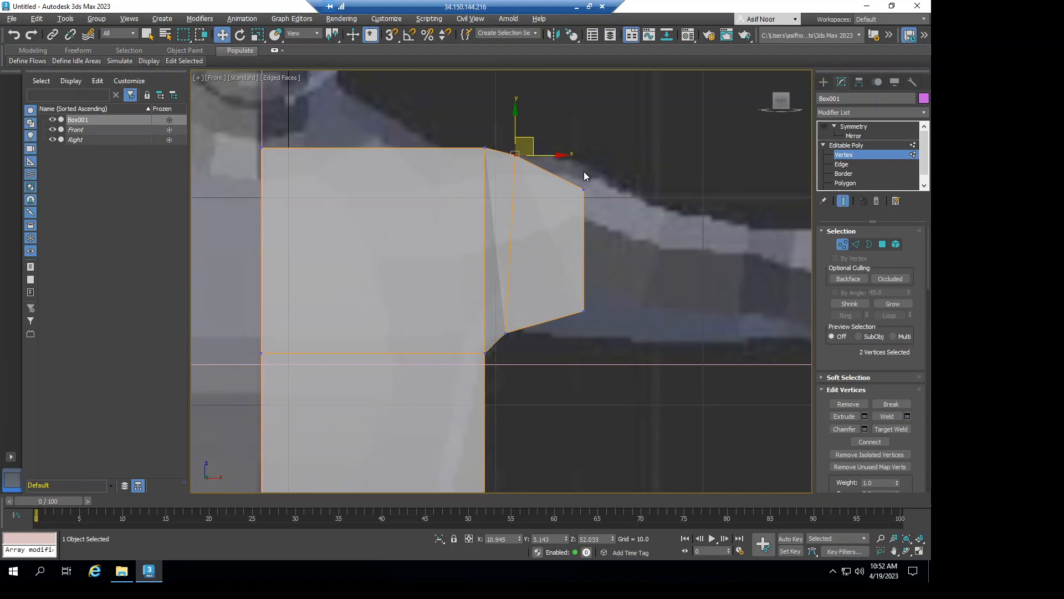
pyautogui.click(854, 183)
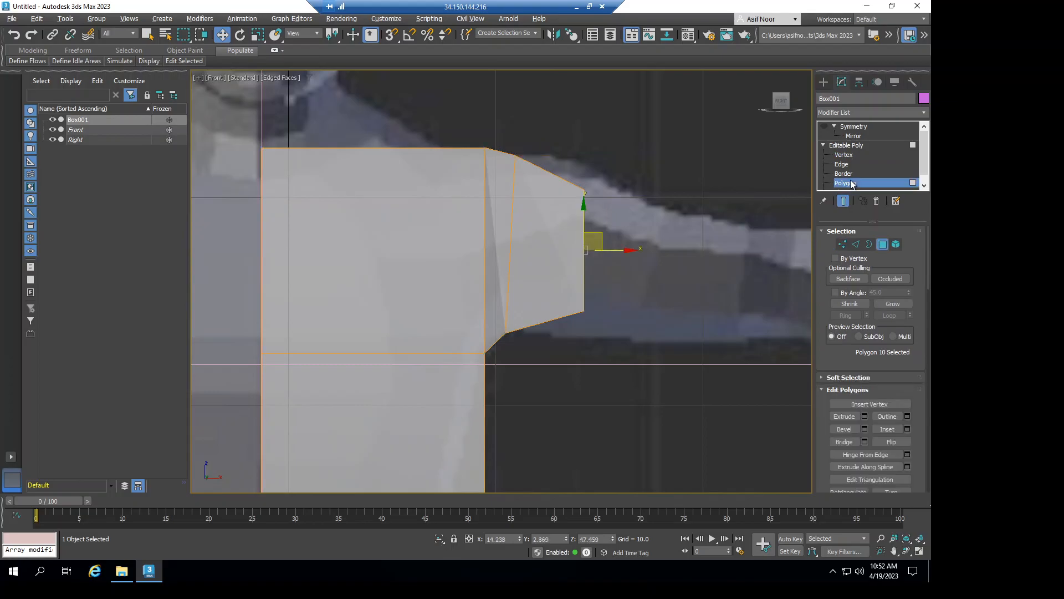
pyautogui.click(842, 164)
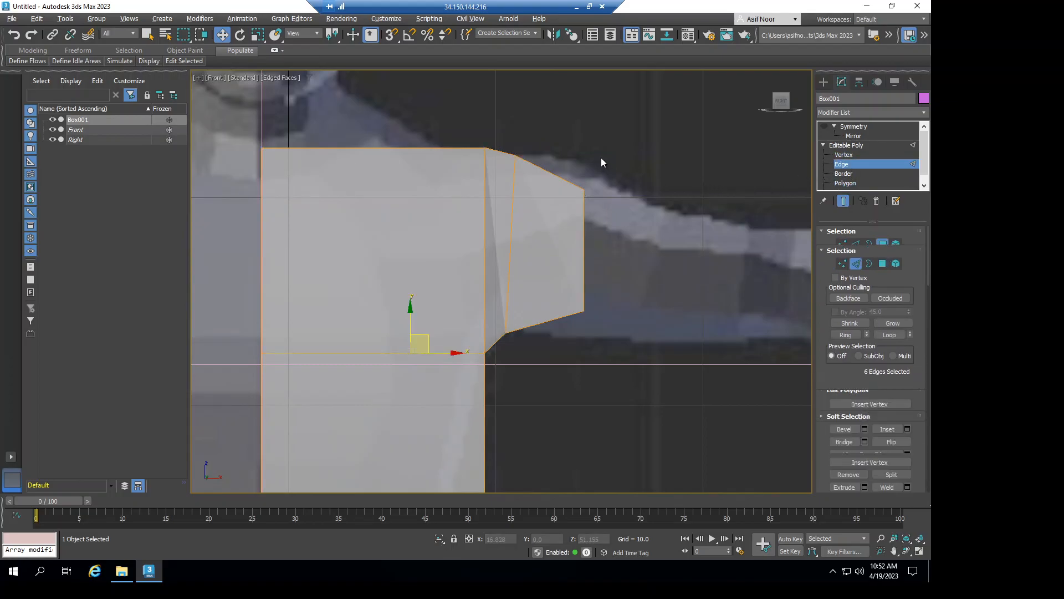
pyautogui.moveTo(621, 327); pyautogui.dragTo(621, 327)
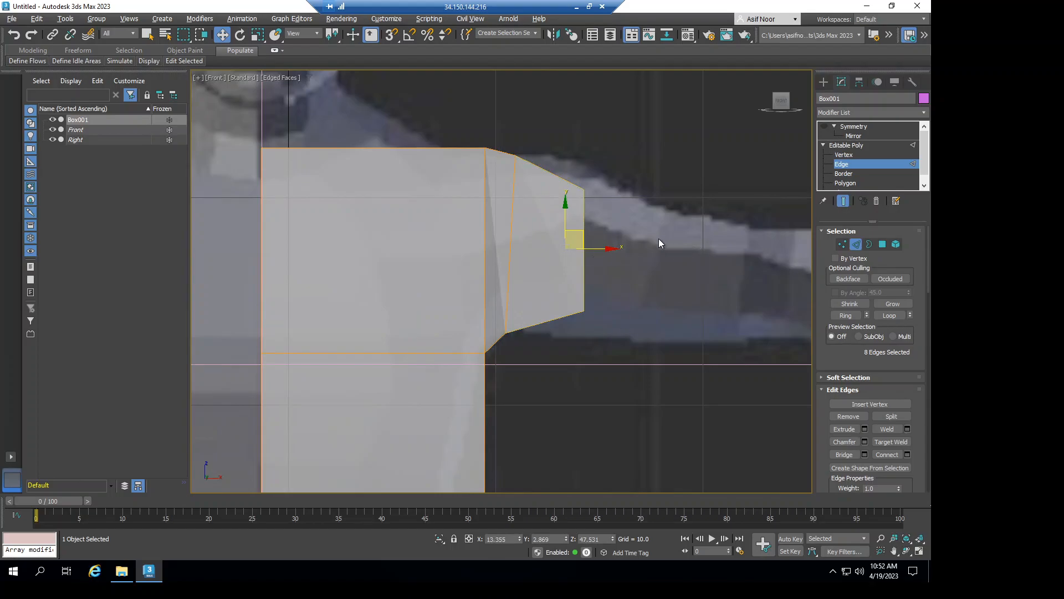
# At Vertex level, raise the arm stub's upper end vertices and lower its lower end vertices to match the reference arm's outline.
pyautogui.click(844, 155)
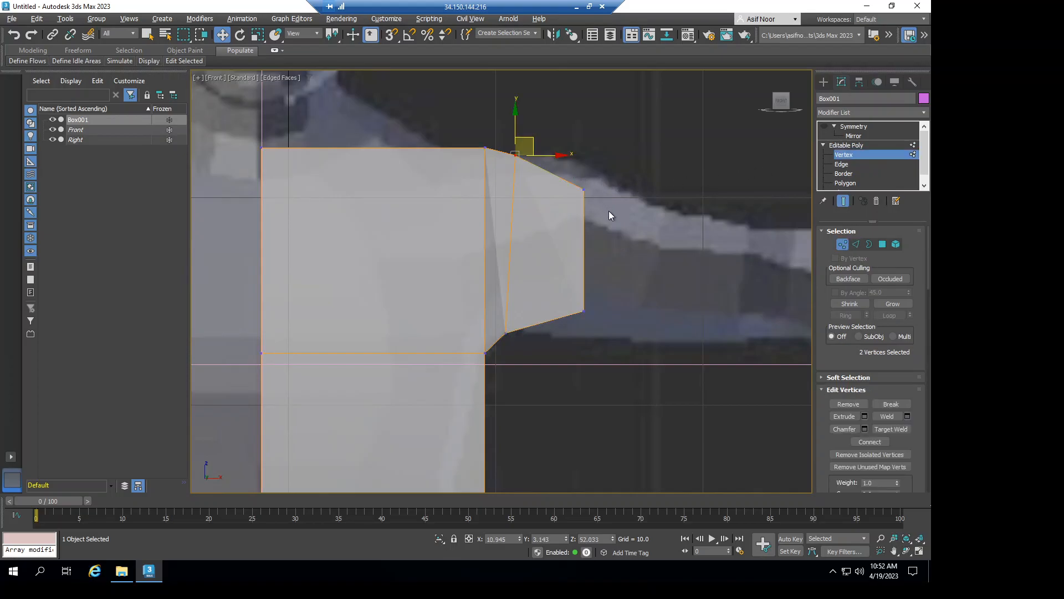
pyautogui.moveTo(610, 216); pyautogui.dragTo(601, 149)
pyautogui.click(569, 295)
pyautogui.moveTo(600, 344)
pyautogui.mouseDown()
pyautogui.moveTo(591, 313)
pyautogui.moveTo(593, 324)
pyautogui.mouseUp()
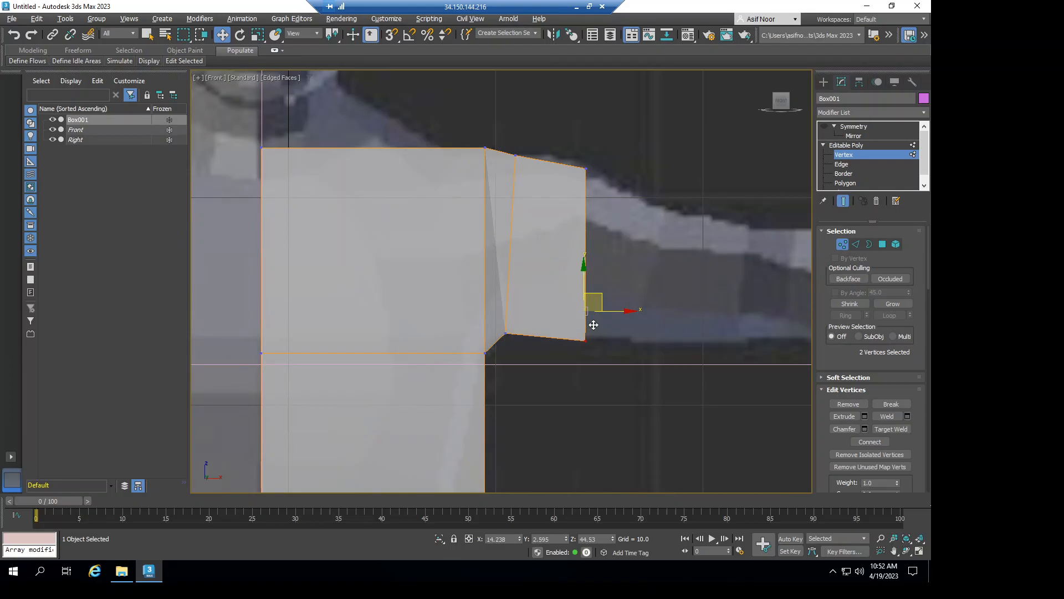
# Scale the arm stub's end polygon to about 67% along Y in the Top view to taper it from front to back.
pyautogui.click(854, 183)
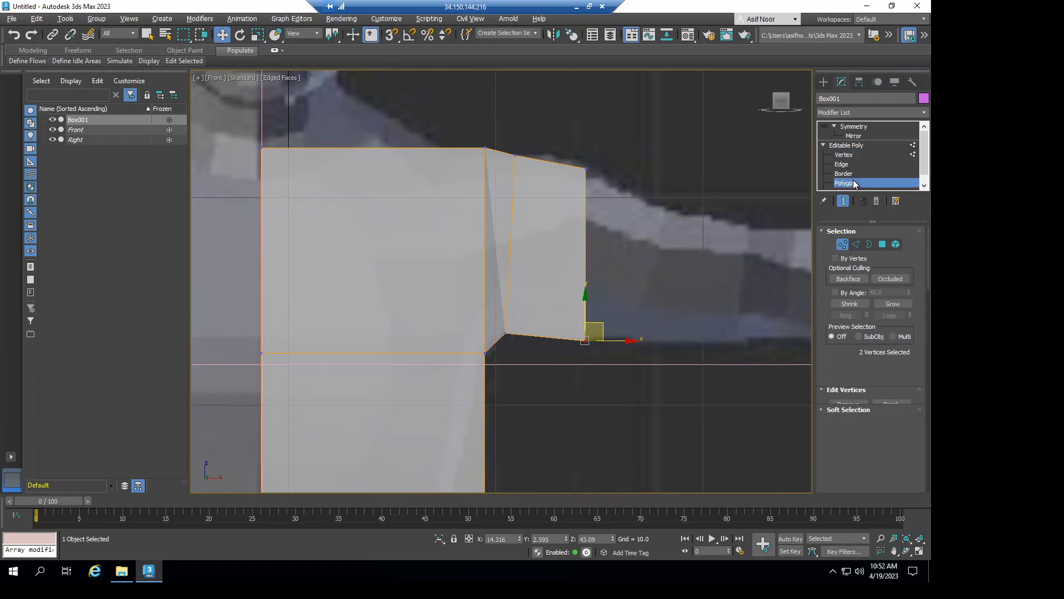
pyautogui.scroll(-2, 669, 208)
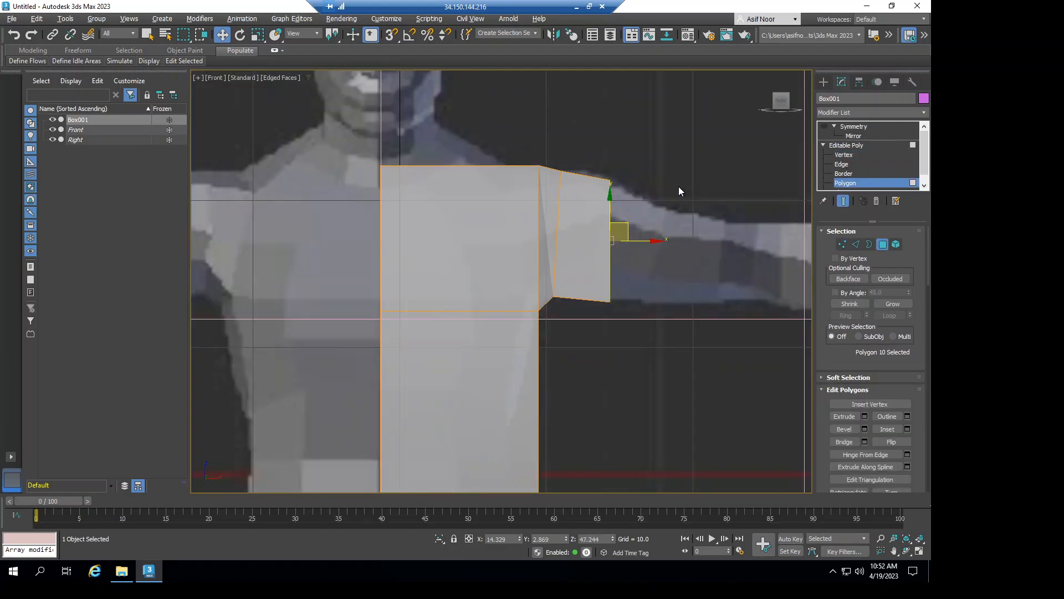
pyautogui.moveTo(780, 93)
pyautogui.click(780, 89)
pyautogui.scroll(-5, 697, 213)
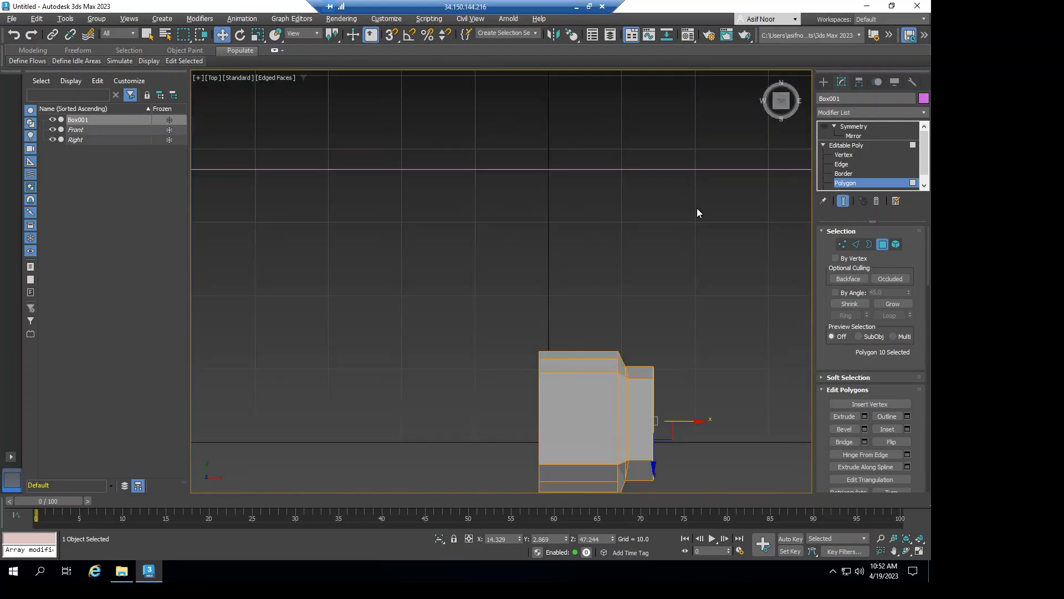
pyautogui.moveTo(637, 250); pyautogui.dragTo(580, 215, button='middle')
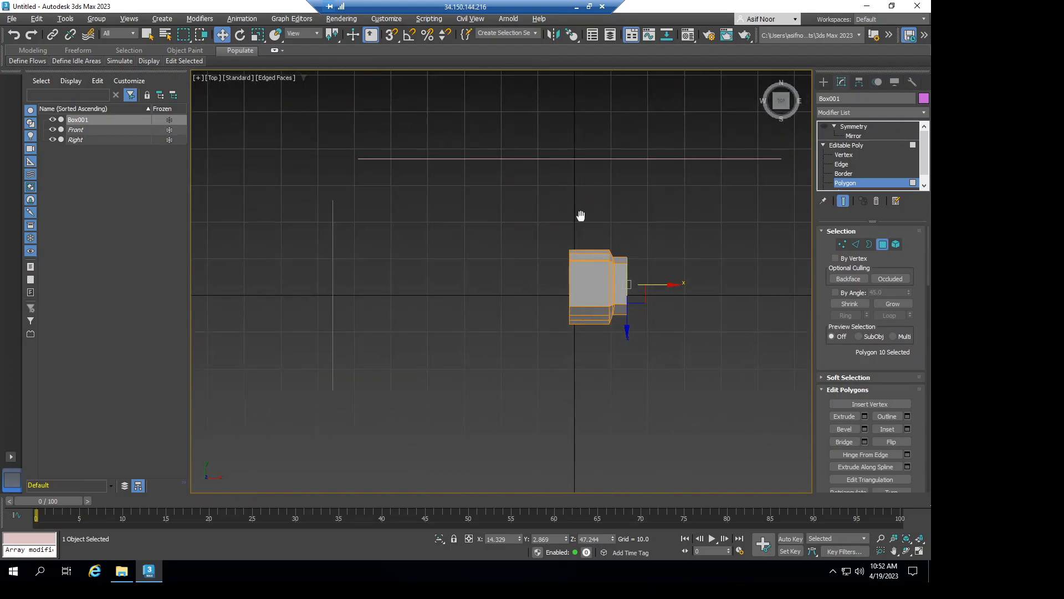
pyautogui.scroll(5, 630, 267)
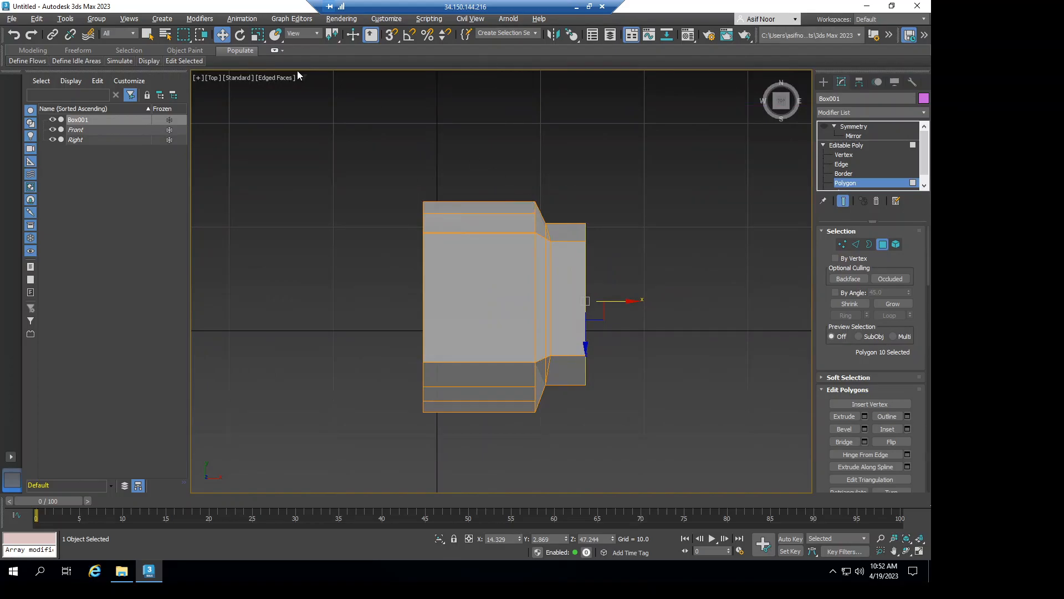
pyautogui.press('r')
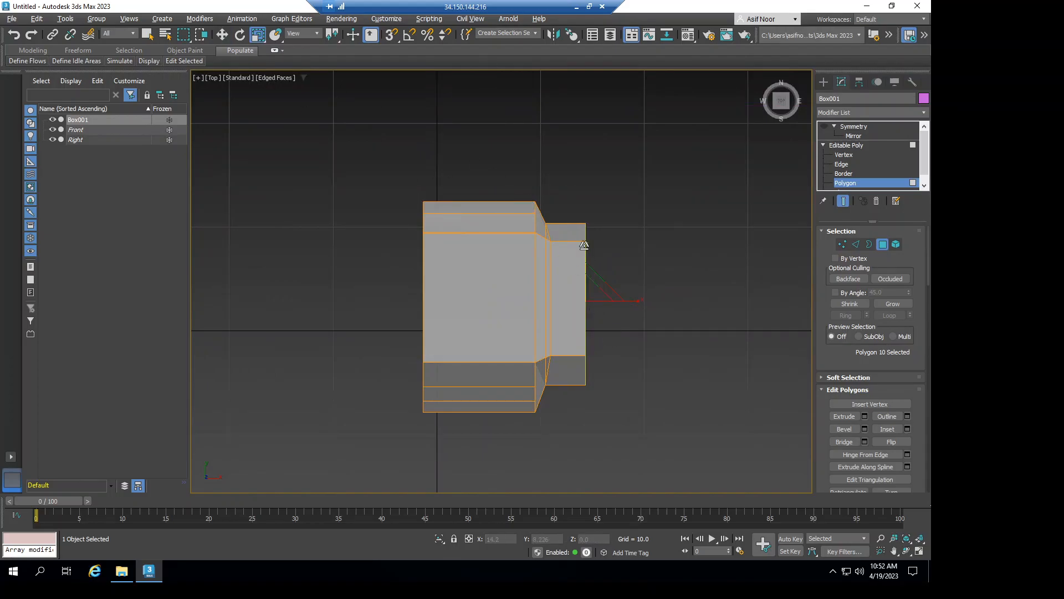
pyautogui.moveTo(584, 244); pyautogui.dragTo(584, 265)
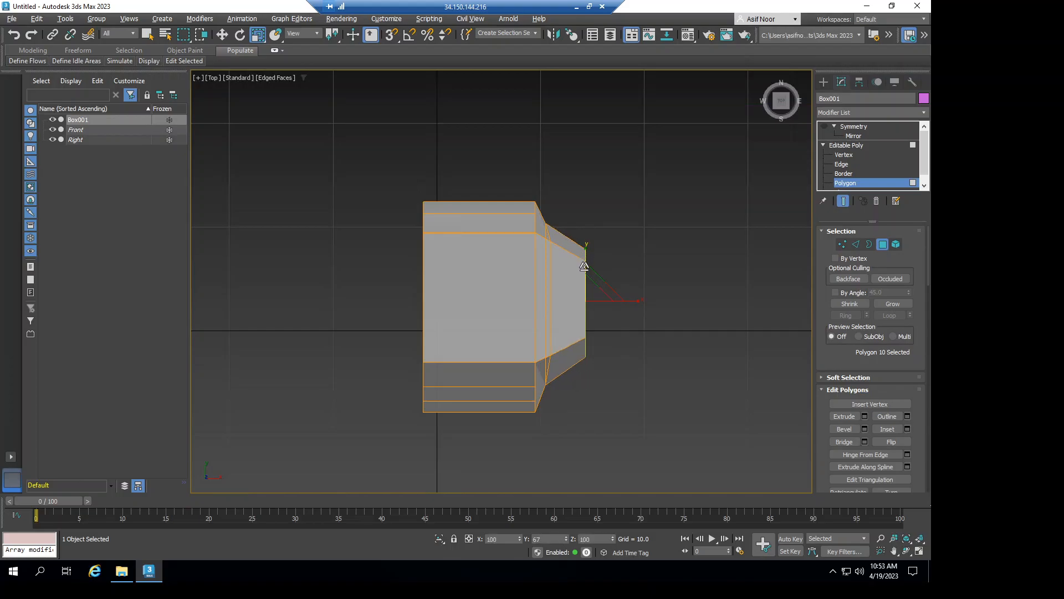
pyautogui.moveTo(562, 183)
pyautogui.mouseDown(button='middle')
pyautogui.moveTo(531, 172)
pyautogui.moveTo(549, 179)
pyautogui.mouseUp(button='middle')
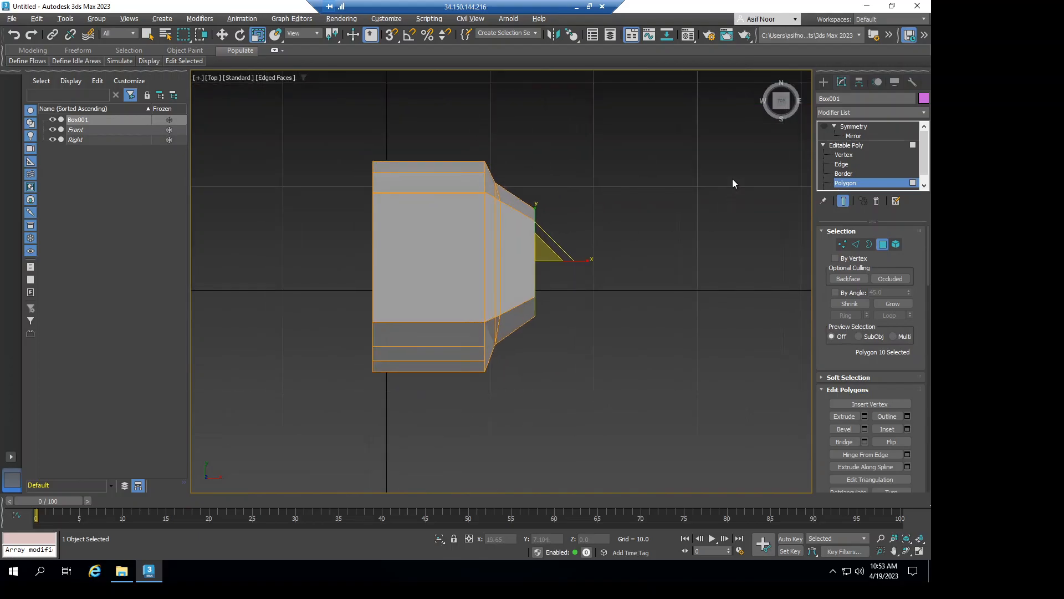
# In the Front view, rotate the arm's end polygon slightly clockwise and move it outward along the upper arm to about X 22.0, Z 46.2.
pyautogui.click(775, 119)
pyautogui.moveTo(582, 348); pyautogui.dragTo(560, 222, button='middle')
pyautogui.moveTo(553, 167); pyautogui.dragTo(544, 198, button='middle')
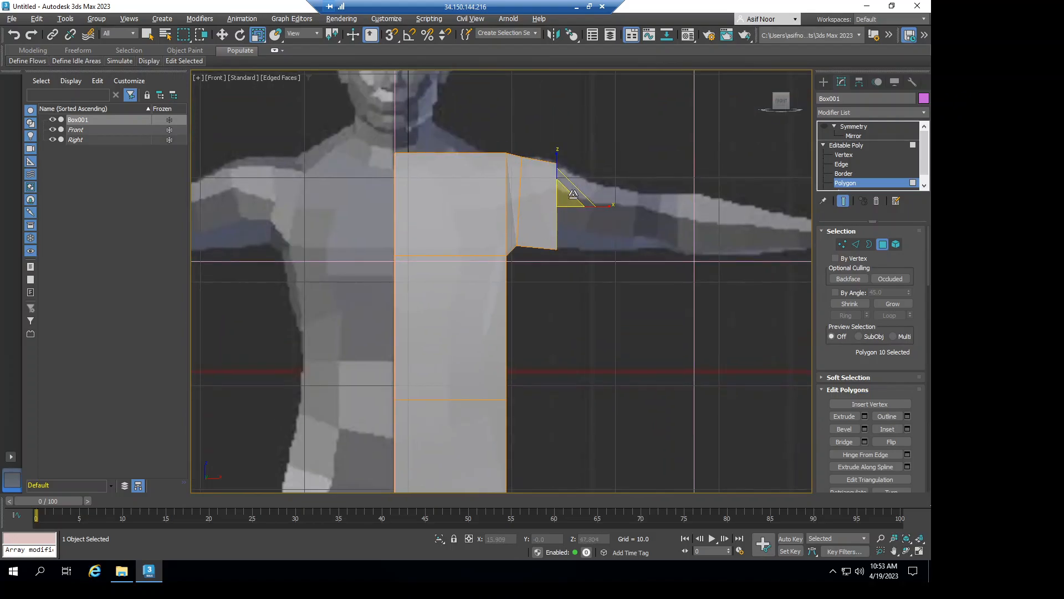
pyautogui.press('w')
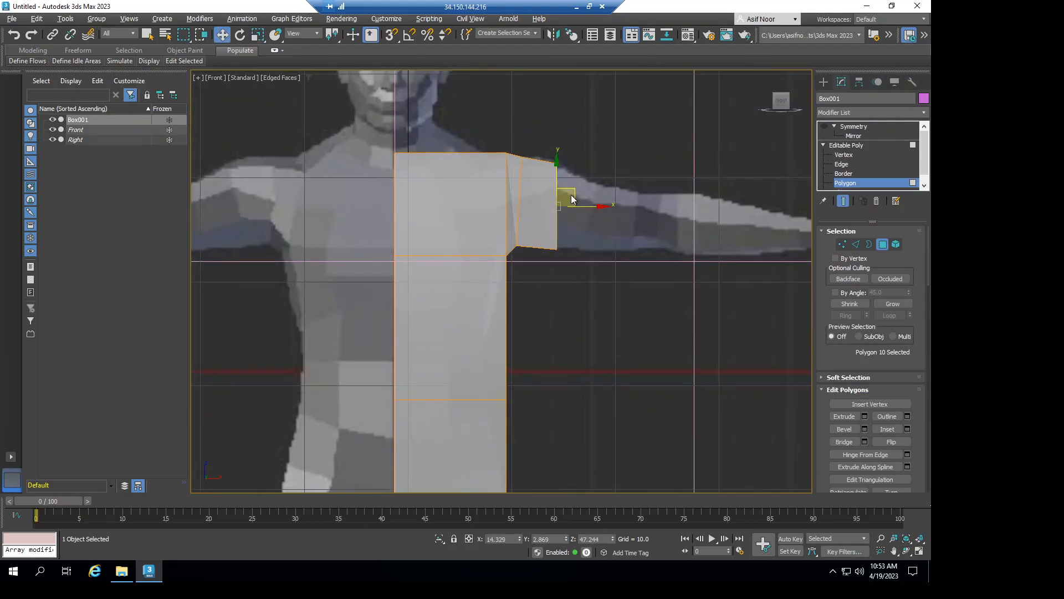
pyautogui.press('e')
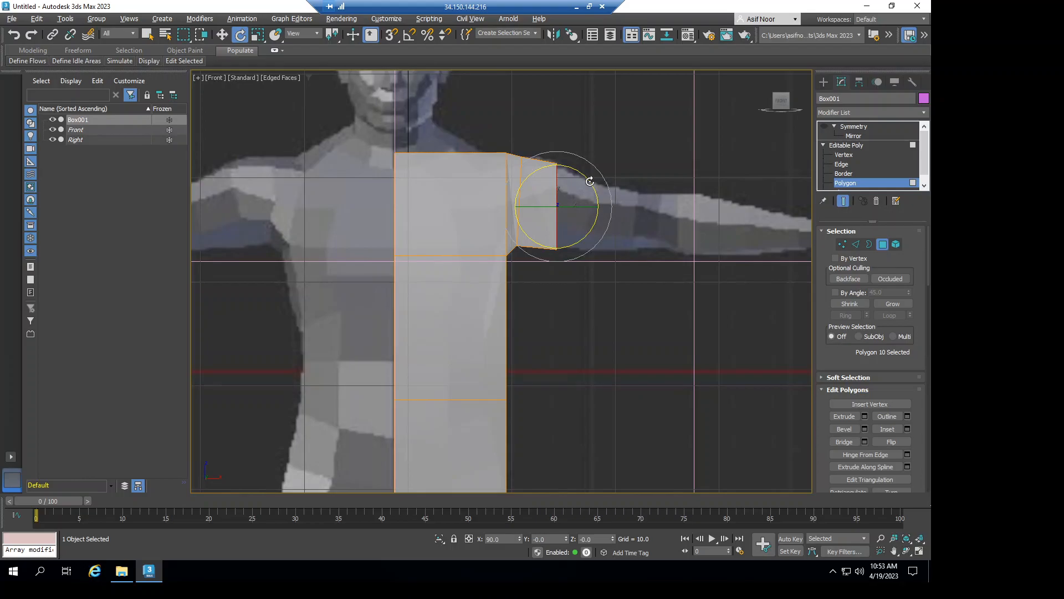
pyautogui.moveTo(592, 186); pyautogui.dragTo(594, 189)
pyautogui.press('w')
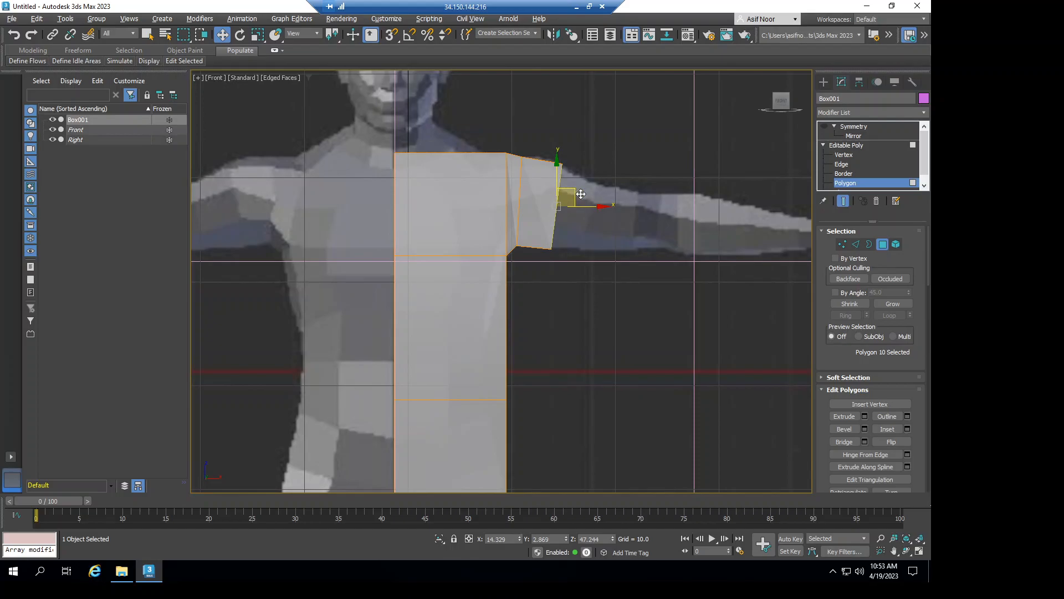
pyautogui.moveTo(581, 194); pyautogui.dragTo(652, 204)
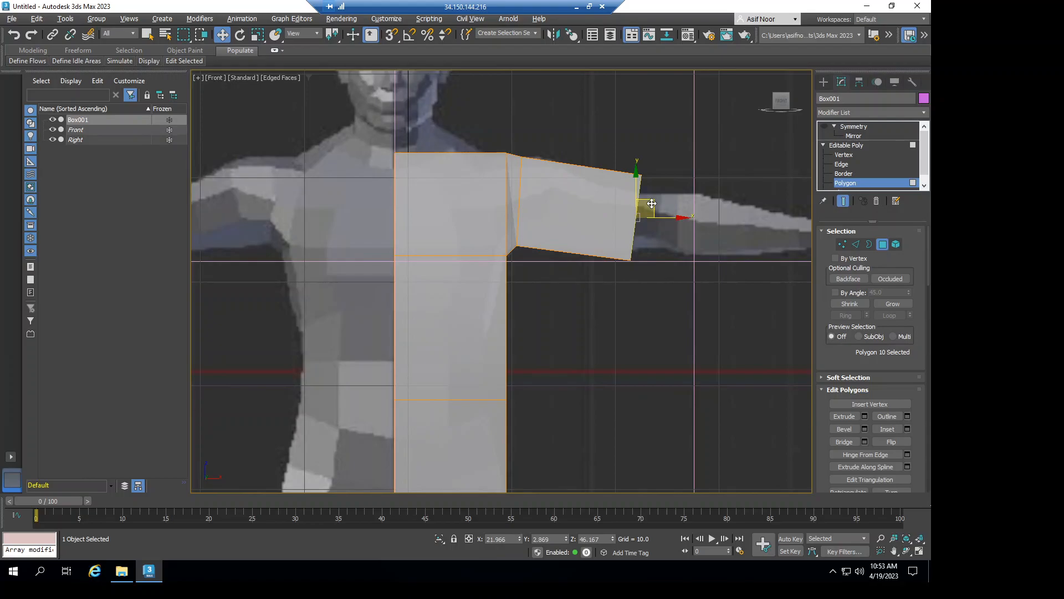
# Scale the arm's end polygon down in height and in front-to-back depth to taper the upper arm segment.
pyautogui.press('r')
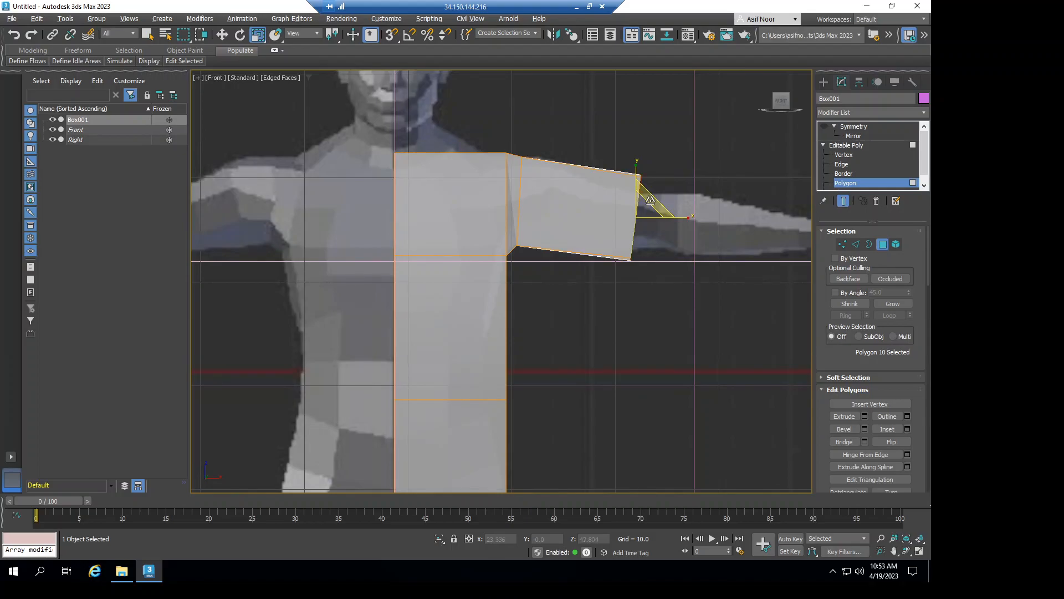
pyautogui.moveTo(651, 200); pyautogui.dragTo(647, 208)
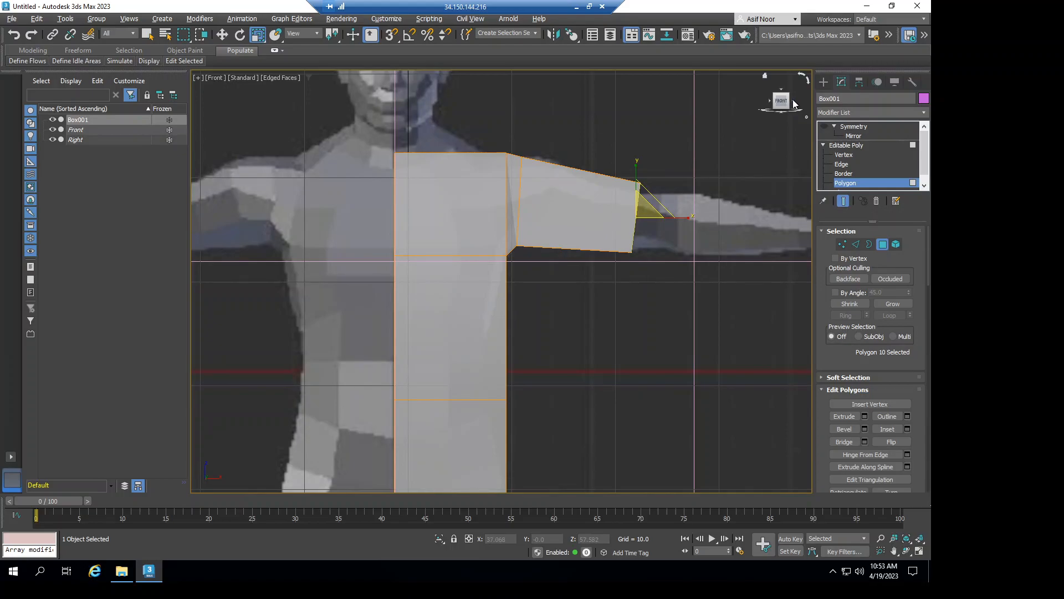
pyautogui.click(794, 104)
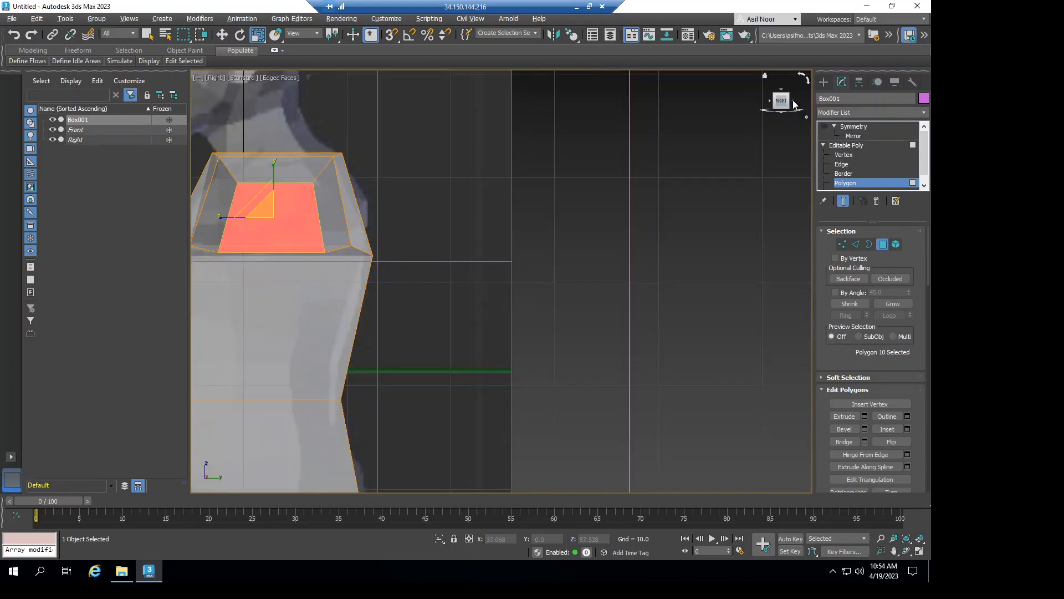
pyautogui.moveTo(465, 226); pyautogui.dragTo(600, 197, button='middle')
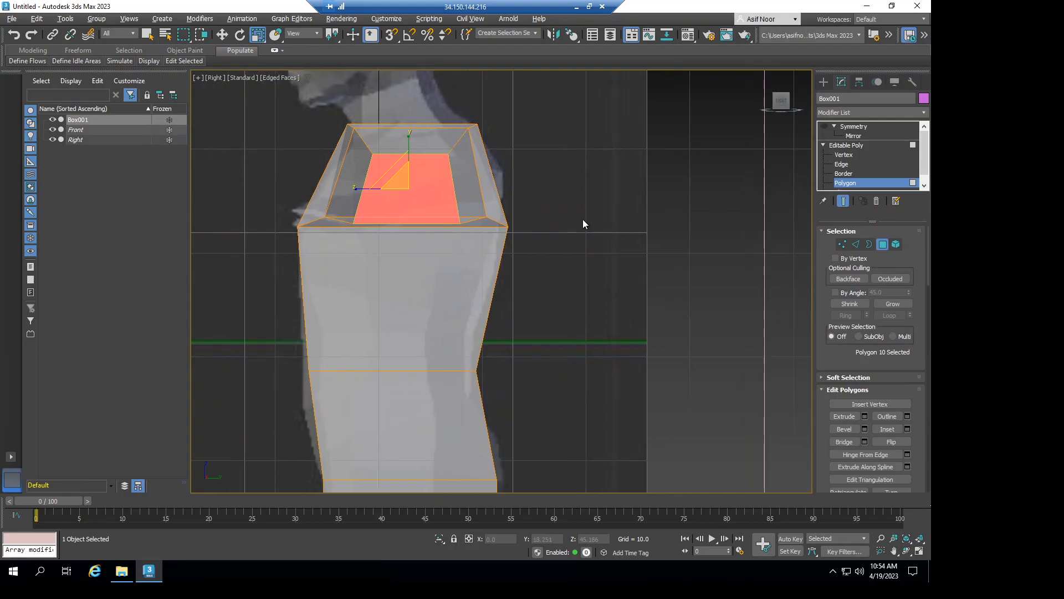
pyautogui.click(780, 90)
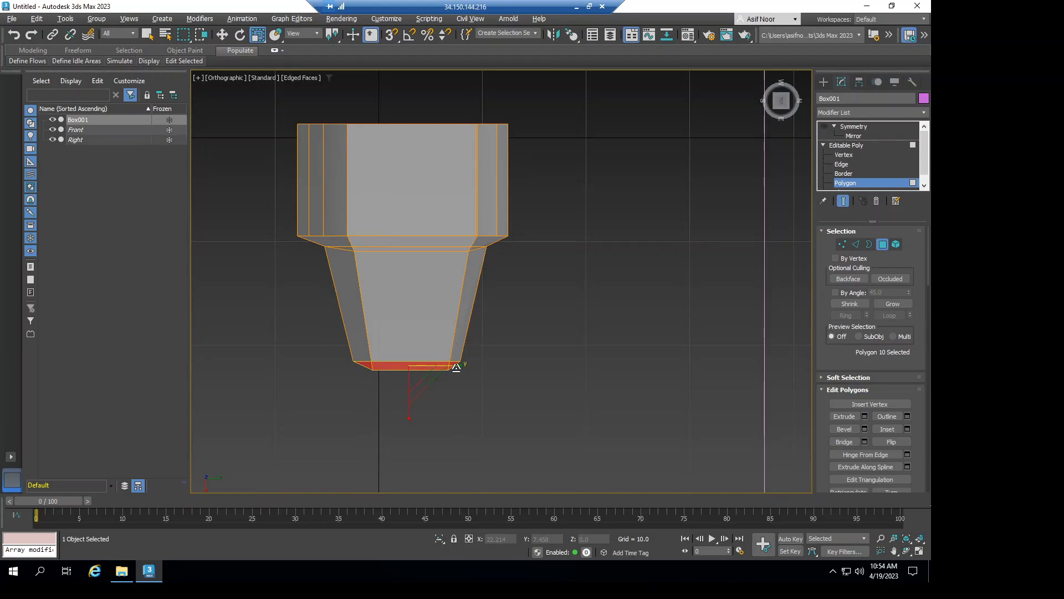
pyautogui.moveTo(456, 365); pyautogui.dragTo(441, 366)
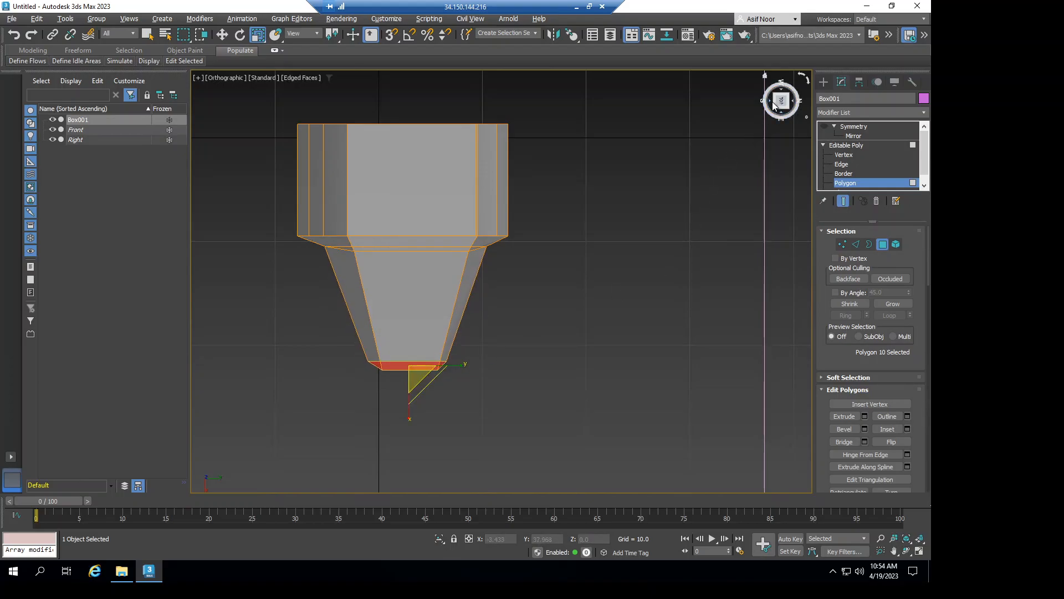
# Extrude the arm's end polygon into a forearm segment along the front reference, ending at the wrist.
pyautogui.click(769, 99)
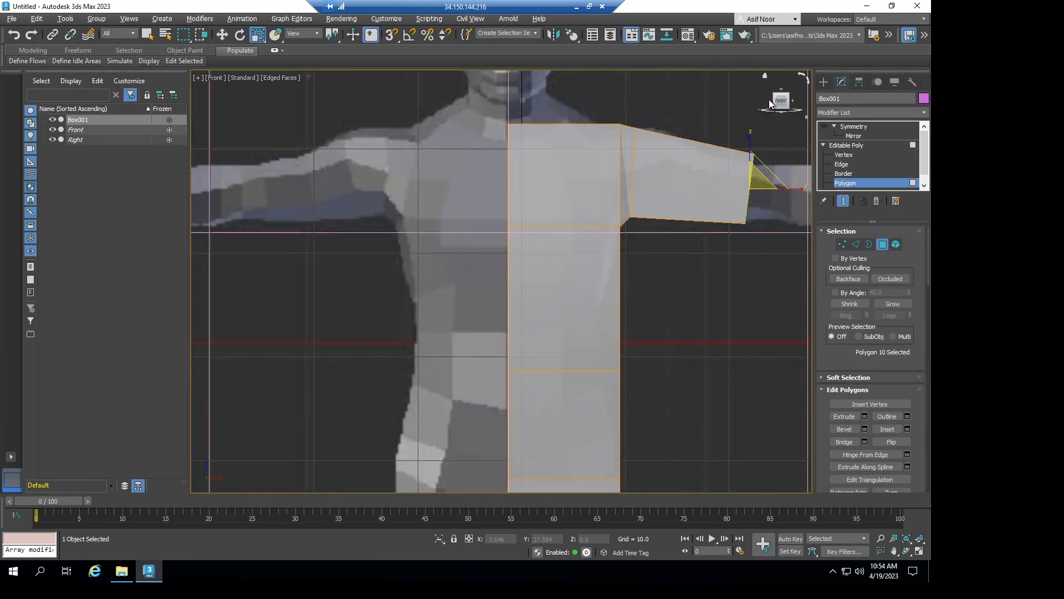
pyautogui.moveTo(529, 303); pyautogui.dragTo(362, 334, button='middle')
pyautogui.moveTo(544, 338); pyautogui.dragTo(514, 359, button='middle')
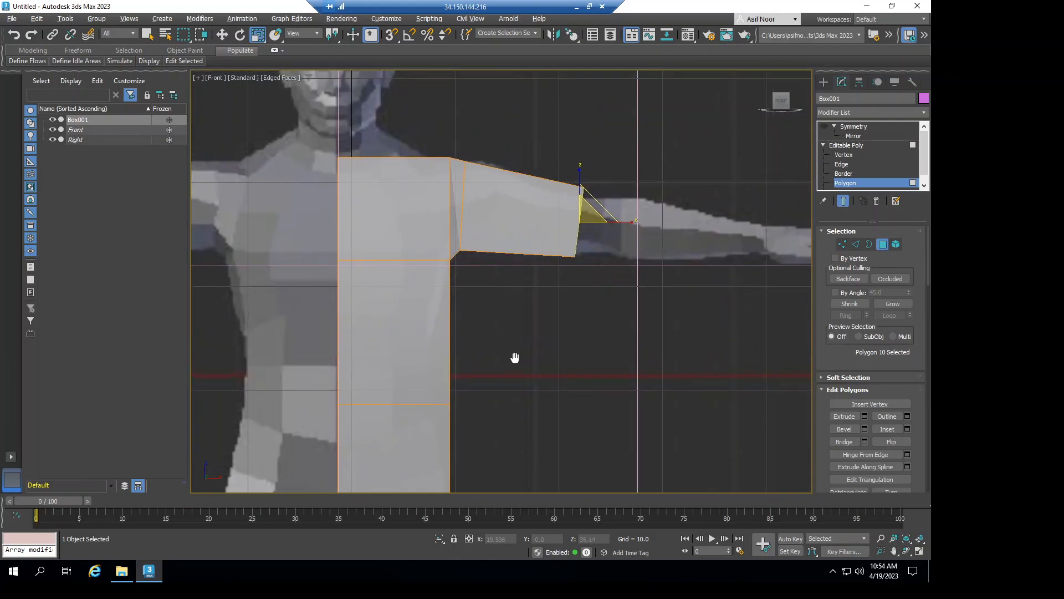
pyautogui.scroll(2, 553, 314)
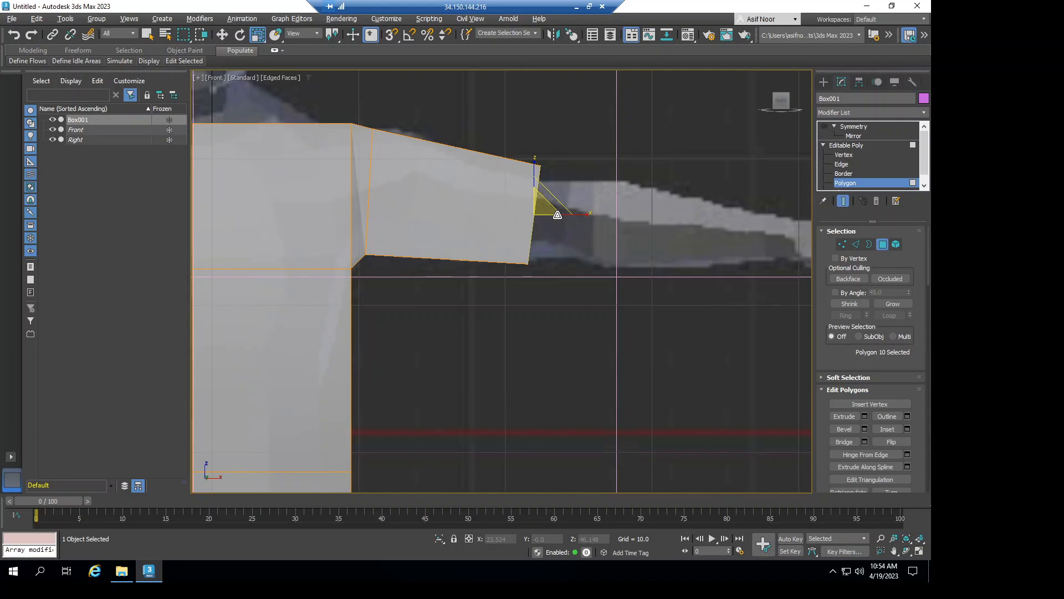
pyautogui.press('w')
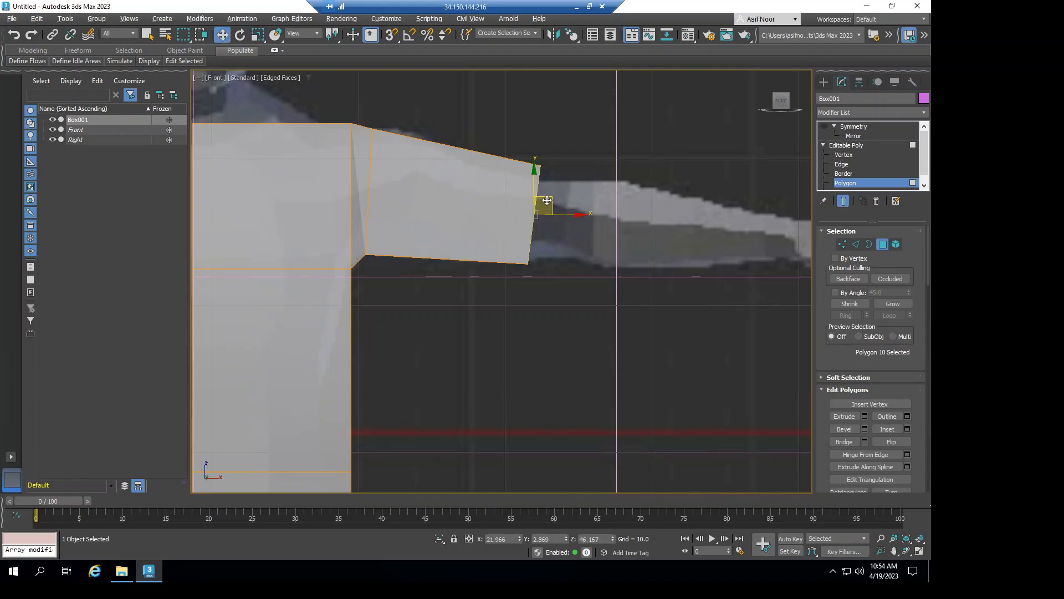
pyautogui.keyDown('shift'); pyautogui.moveTo(548, 200); pyautogui.dragTo(671, 207); pyautogui.keyUp('shift')
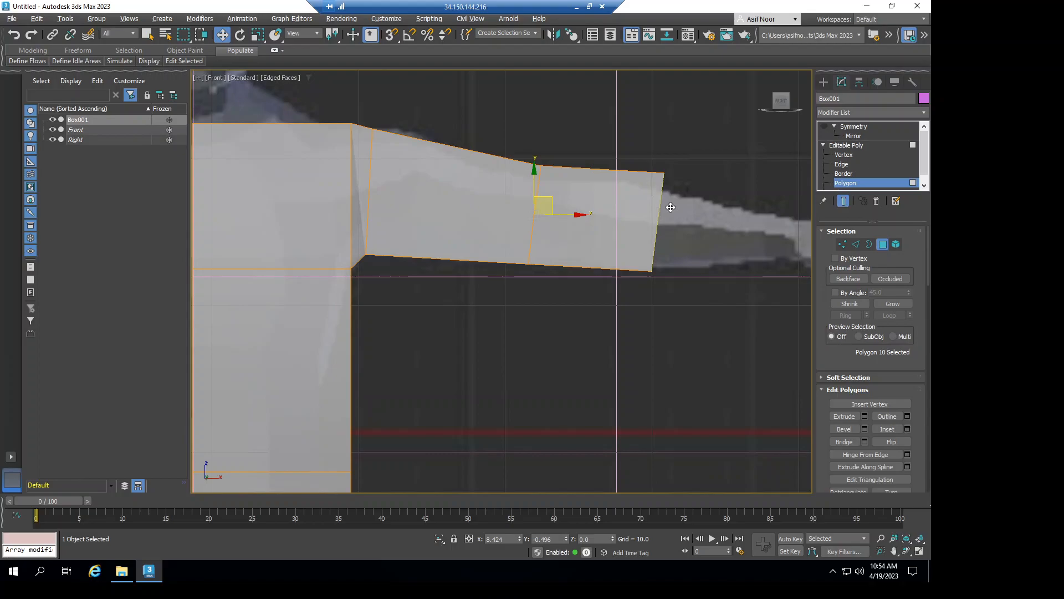
pyautogui.moveTo(694, 265); pyautogui.dragTo(430, 257, button='middle')
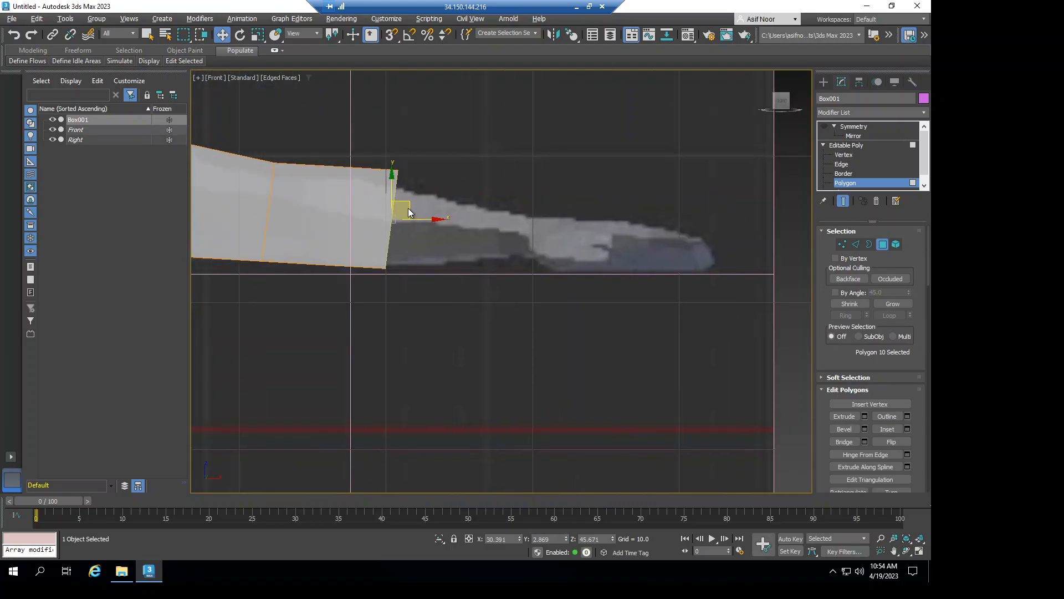
pyautogui.moveTo(406, 203); pyautogui.dragTo(533, 217)
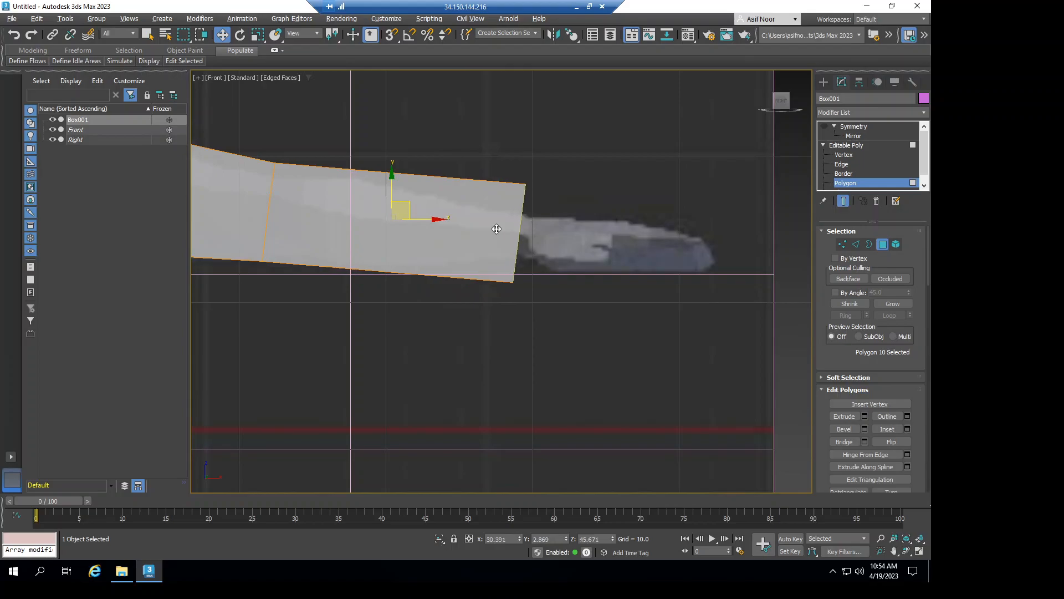
# Scale the wrist polygon down in height to match the reference, and to about 64% in front-to-back depth.
pyautogui.press('r')
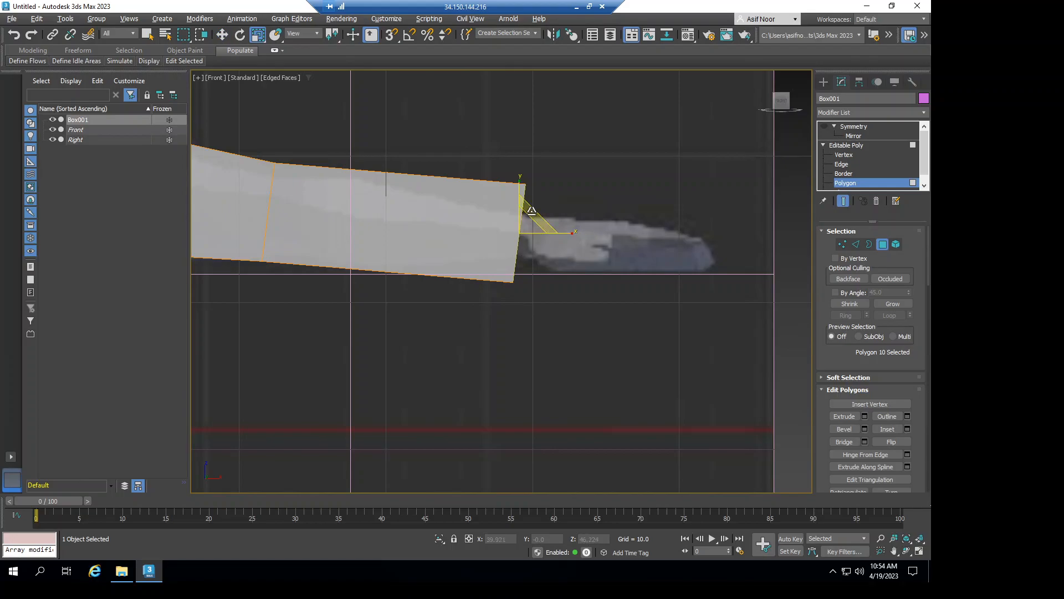
pyautogui.moveTo(531, 217); pyautogui.dragTo(531, 291)
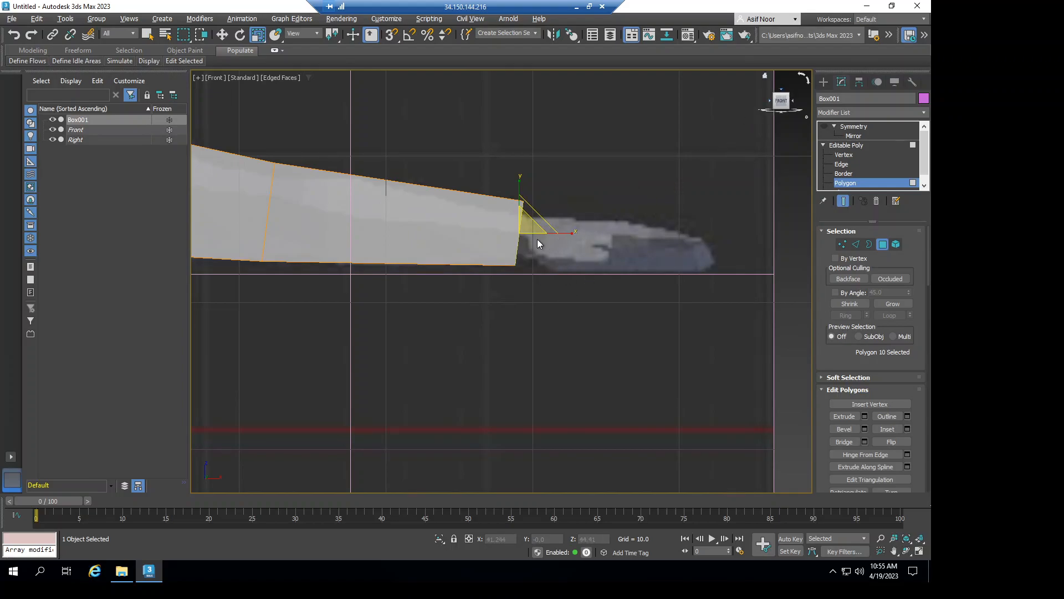
pyautogui.press('t')
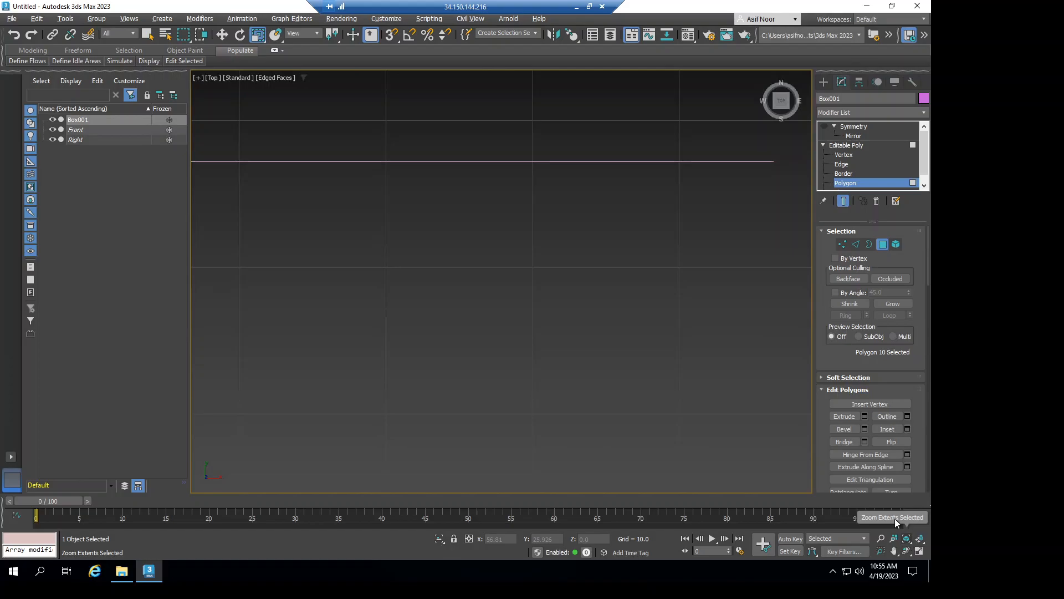
pyautogui.click(907, 539)
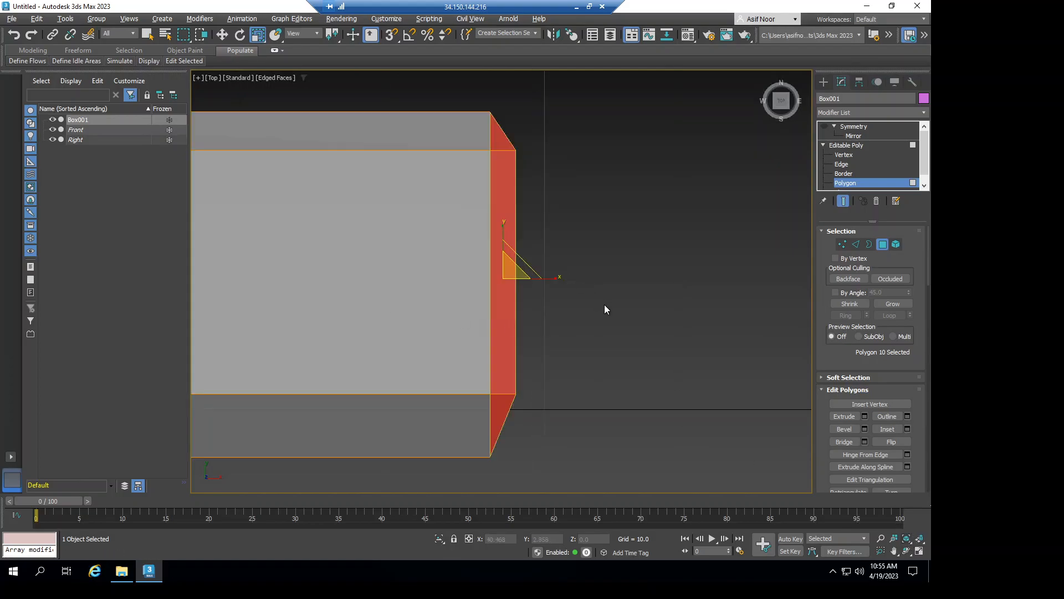
pyautogui.scroll(-4, 655, 274)
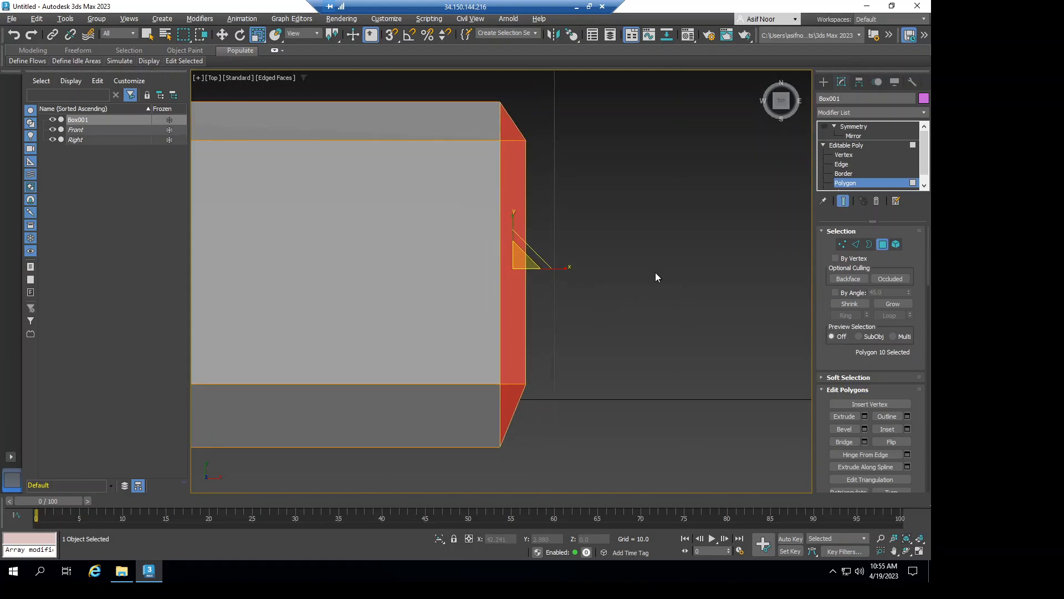
pyautogui.scroll(-2, 652, 274)
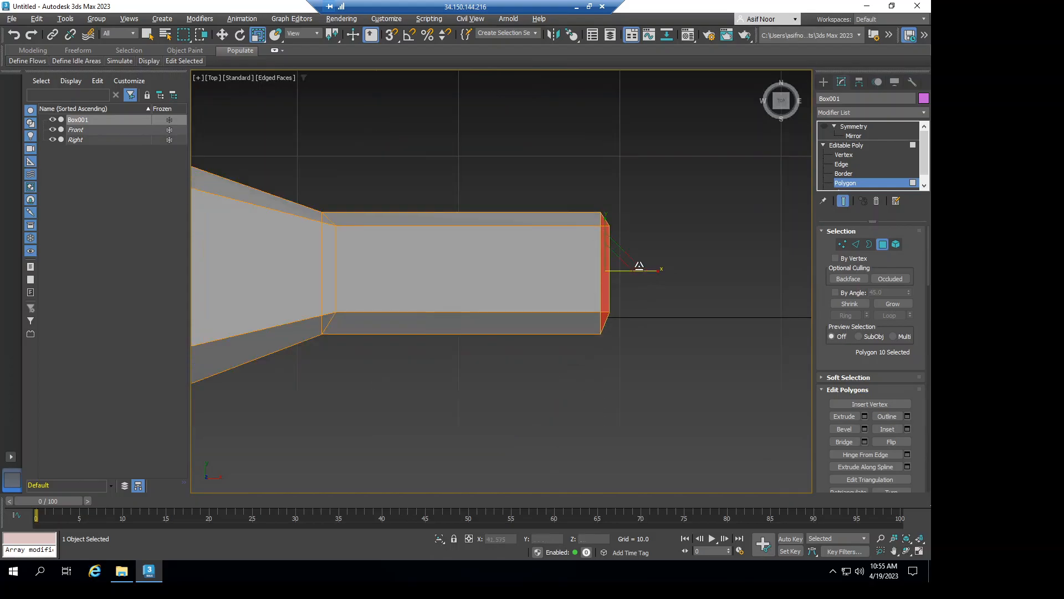
pyautogui.moveTo(606, 224); pyautogui.dragTo(607, 246)
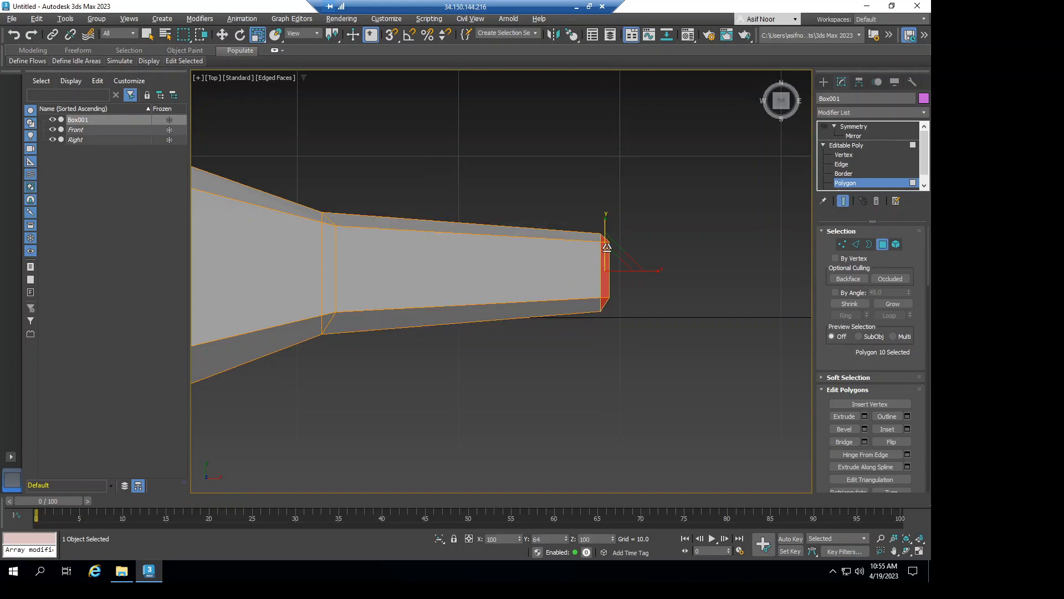
# Extrude the wrist polygon outward and slightly down into a hand segment reaching the reference fingertips.
pyautogui.press('w')
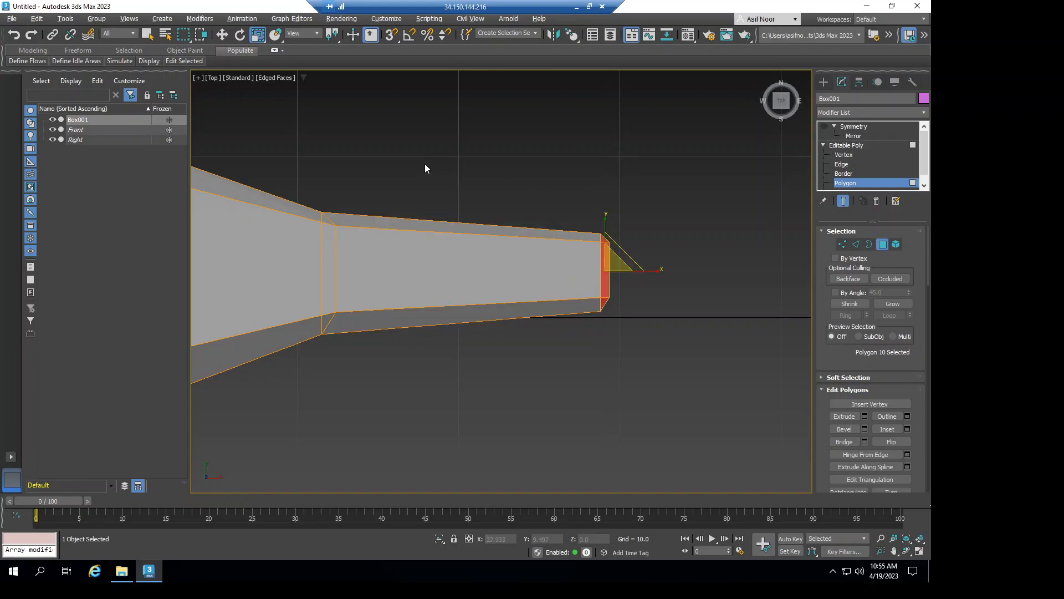
pyautogui.moveTo(533, 157); pyautogui.dragTo(564, 157, button='middle')
pyautogui.scroll(-5, 563, 158)
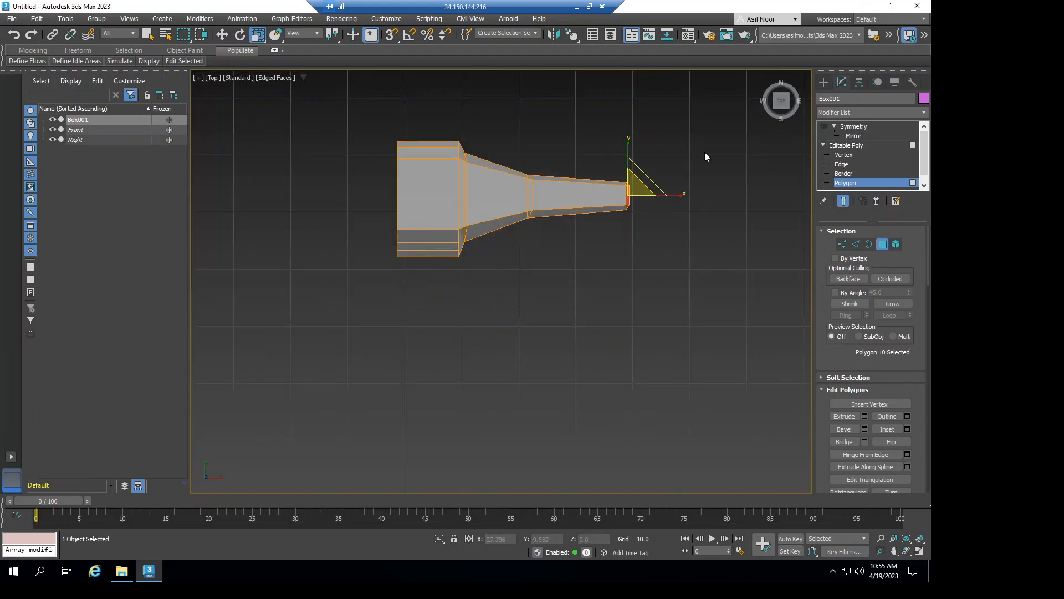
pyautogui.moveTo(783, 113)
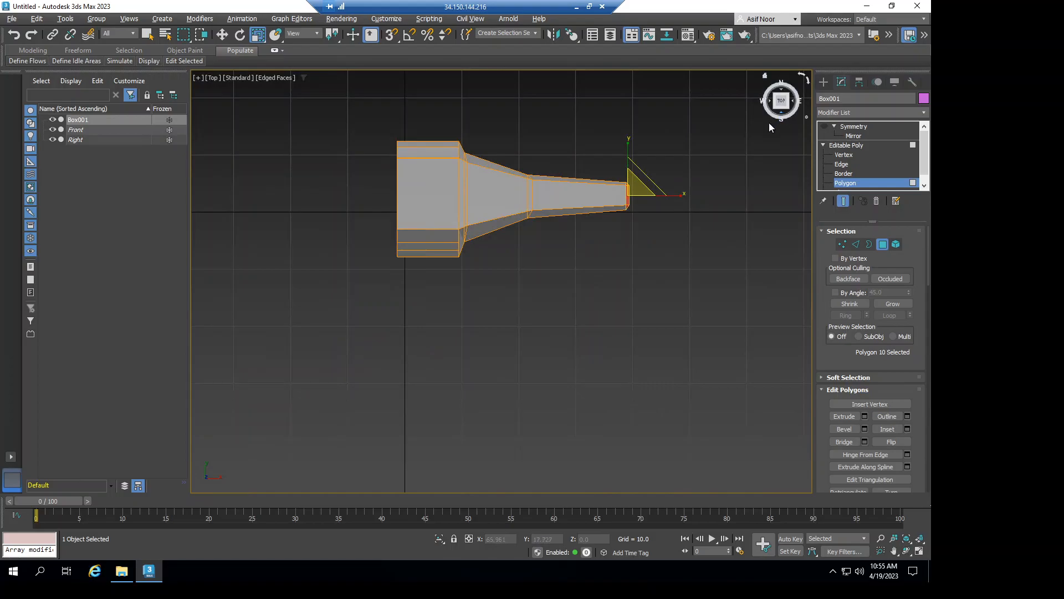
pyautogui.press('f')
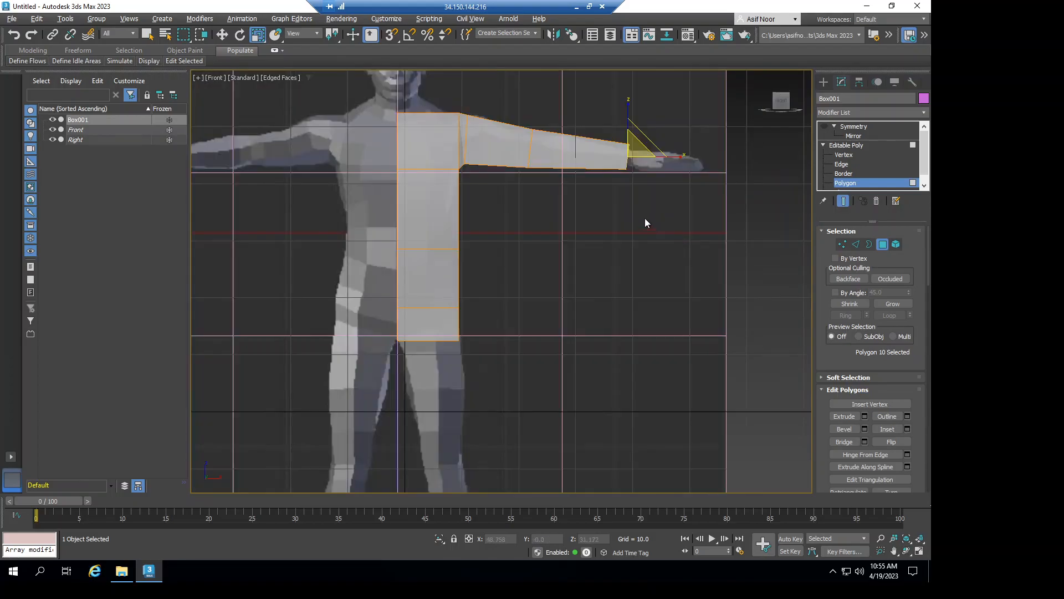
pyautogui.moveTo(566, 322); pyautogui.dragTo(518, 369, button='middle')
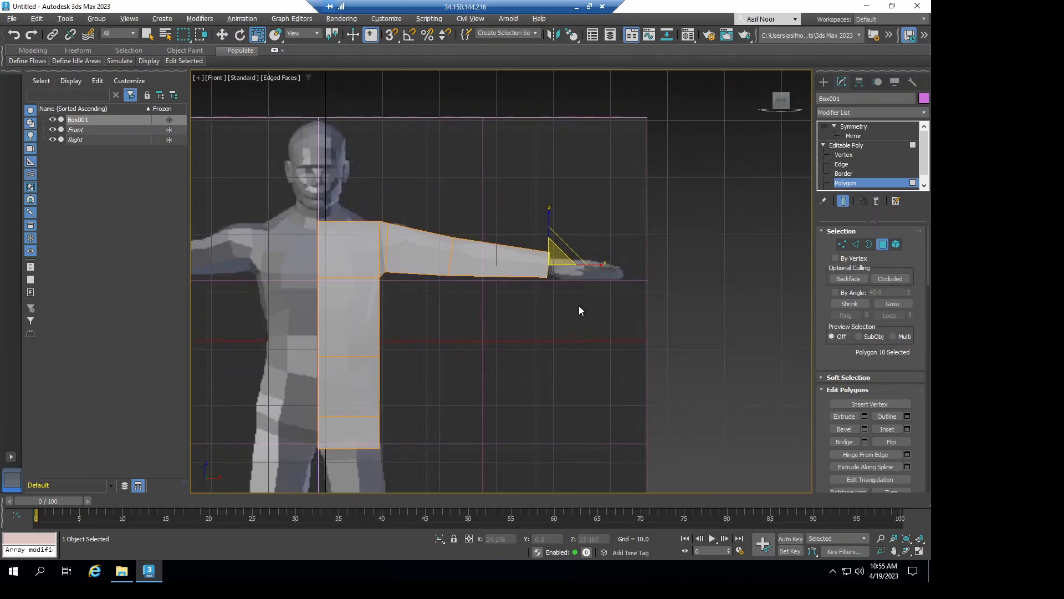
pyautogui.scroll(3, 578, 306)
pyautogui.scroll(4, 557, 284)
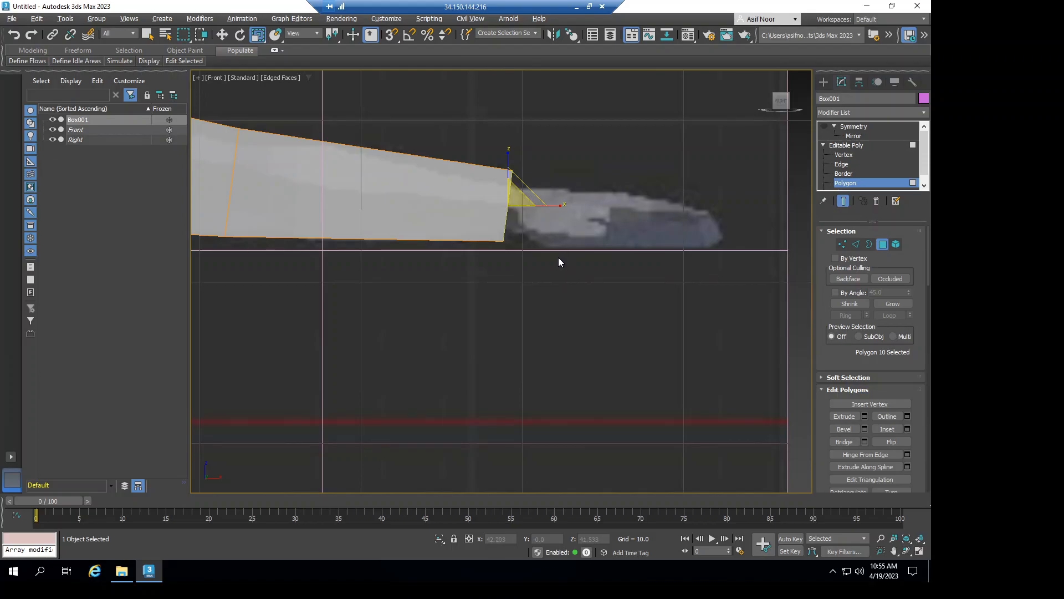
pyautogui.press('w')
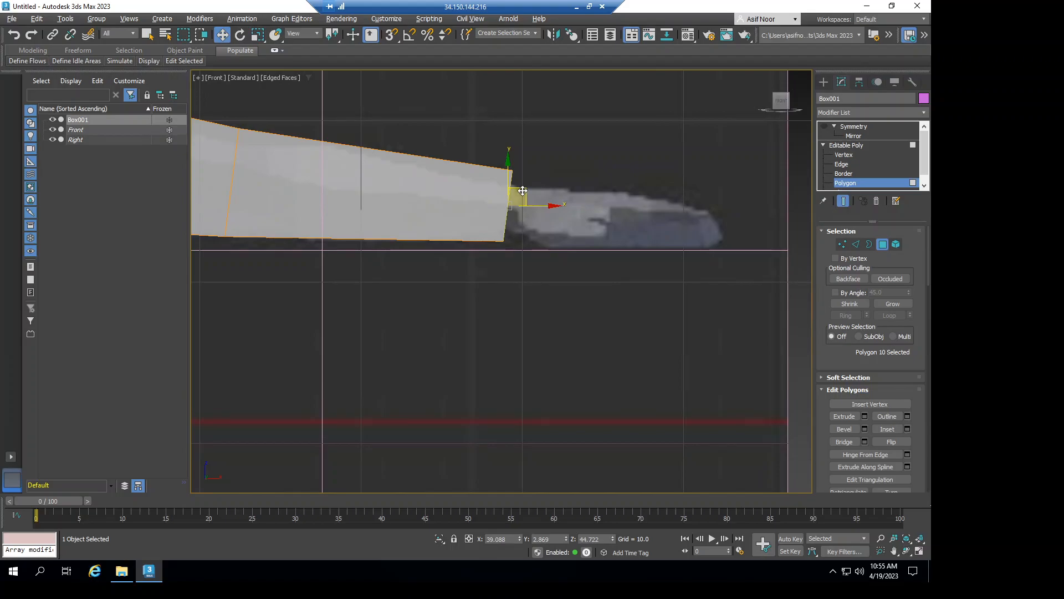
pyautogui.moveTo(601, 200); pyautogui.dragTo(729, 218)
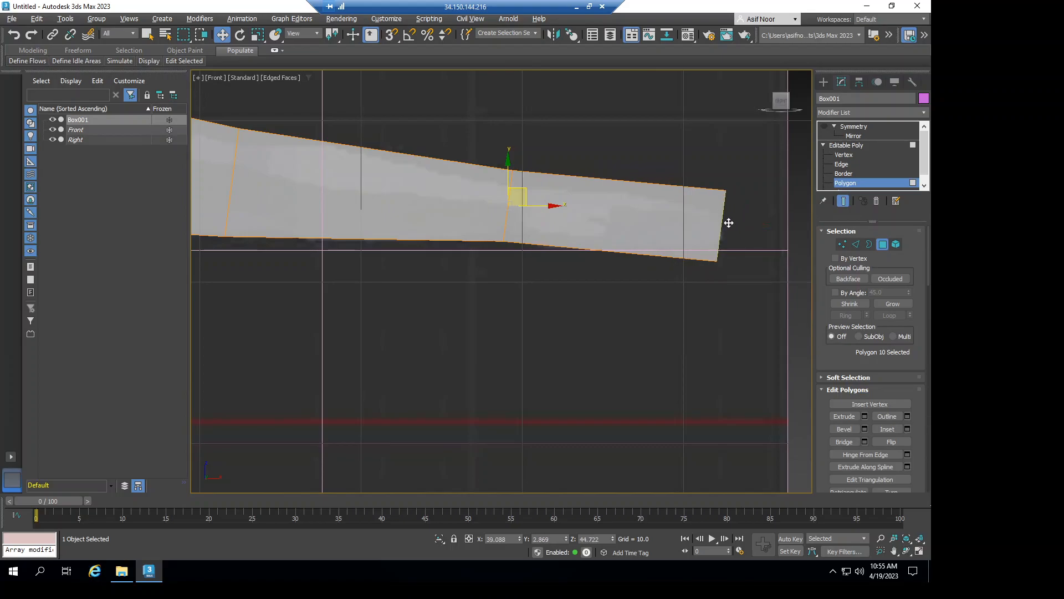
# Scale the hand's end polygon to about 63% in height and narrow it in front-to-back depth.
pyautogui.press('r')
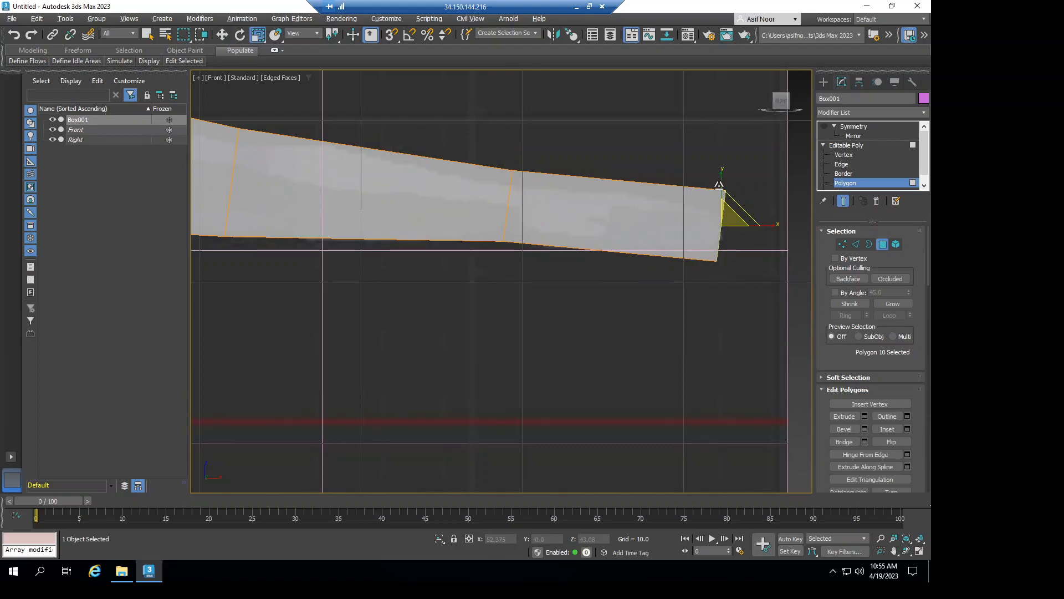
pyautogui.moveTo(723, 193); pyautogui.dragTo(722, 203)
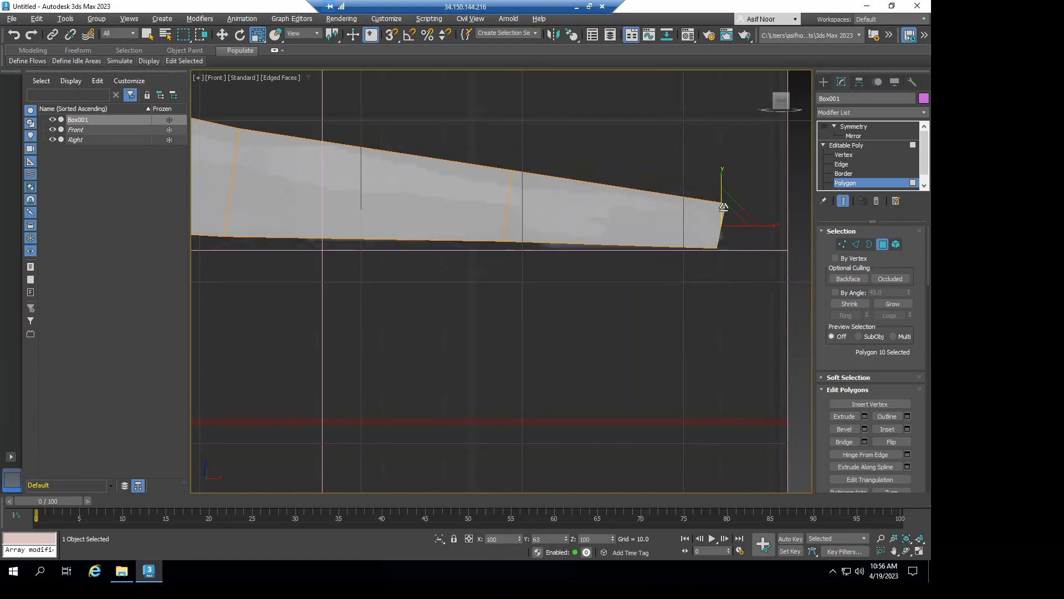
pyautogui.click(780, 92)
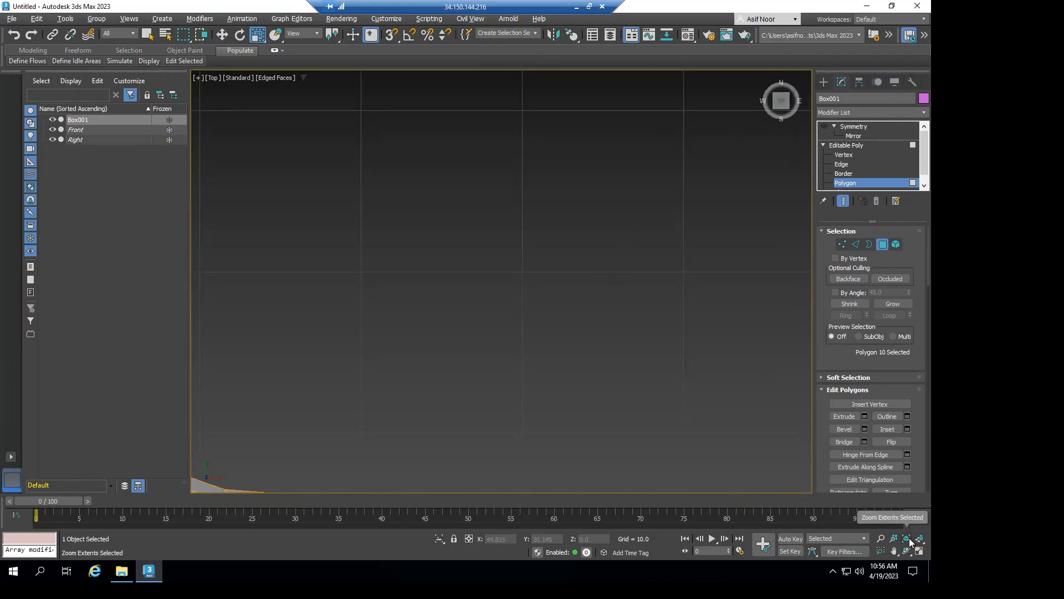
pyautogui.press('z')
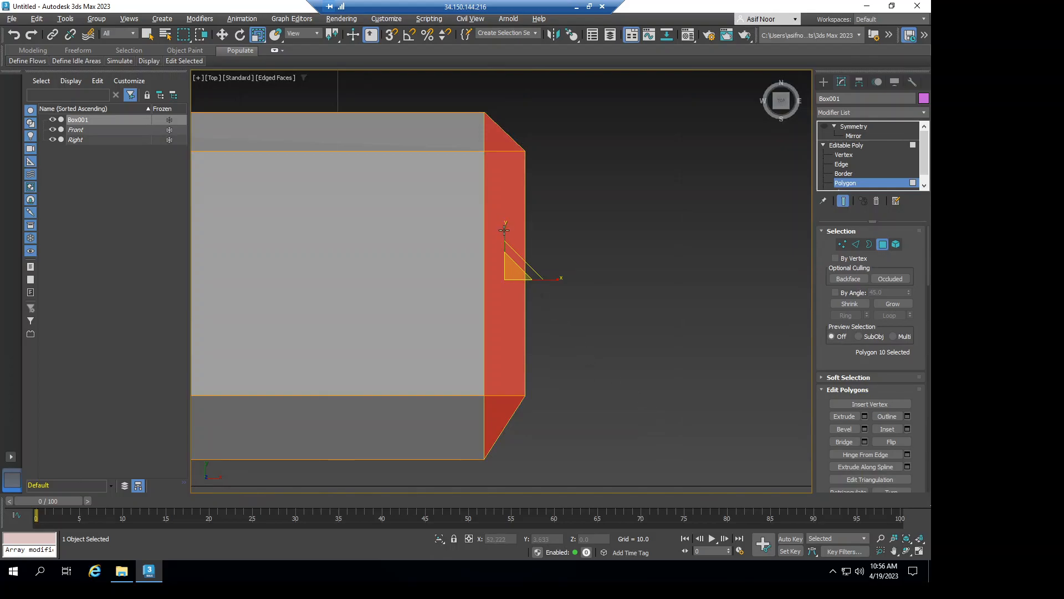
pyautogui.moveTo(505, 234); pyautogui.dragTo(506, 289)
pyautogui.moveTo(537, 351); pyautogui.dragTo(683, 315, button='middle')
pyautogui.scroll(-6, 669, 315)
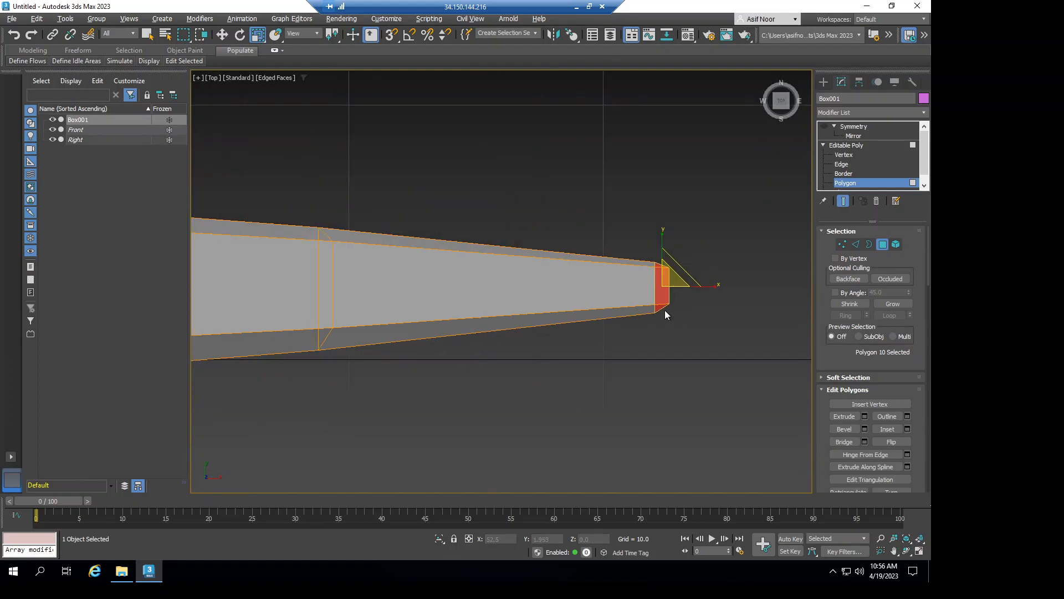
pyautogui.moveTo(663, 295); pyautogui.dragTo(797, 232, button='middle')
pyautogui.moveTo(580, 316); pyautogui.dragTo(653, 332, button='middle')
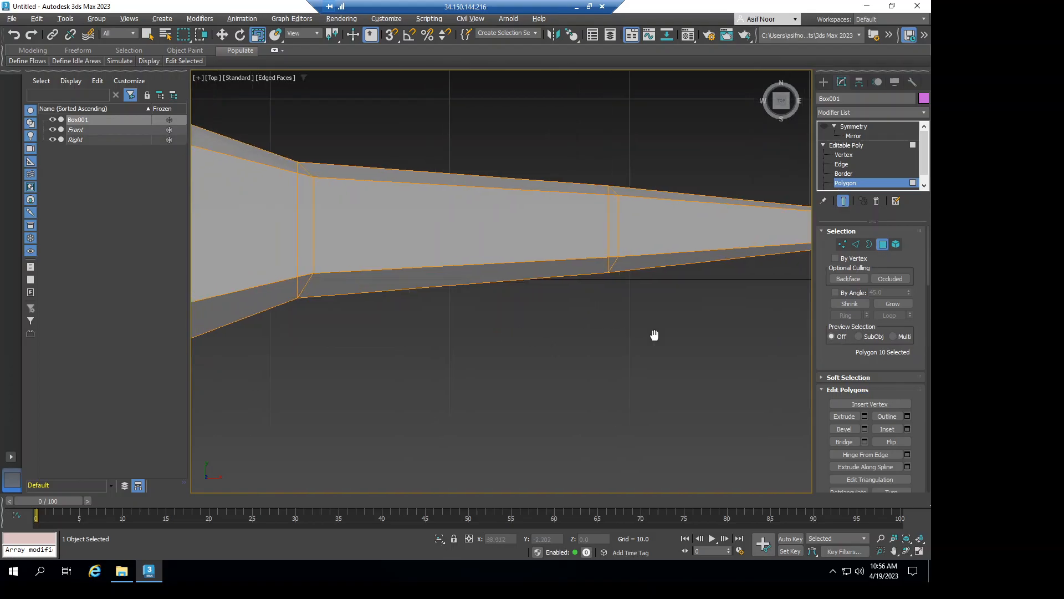
pyautogui.scroll(-3, 647, 332)
pyautogui.scroll(-3, 643, 332)
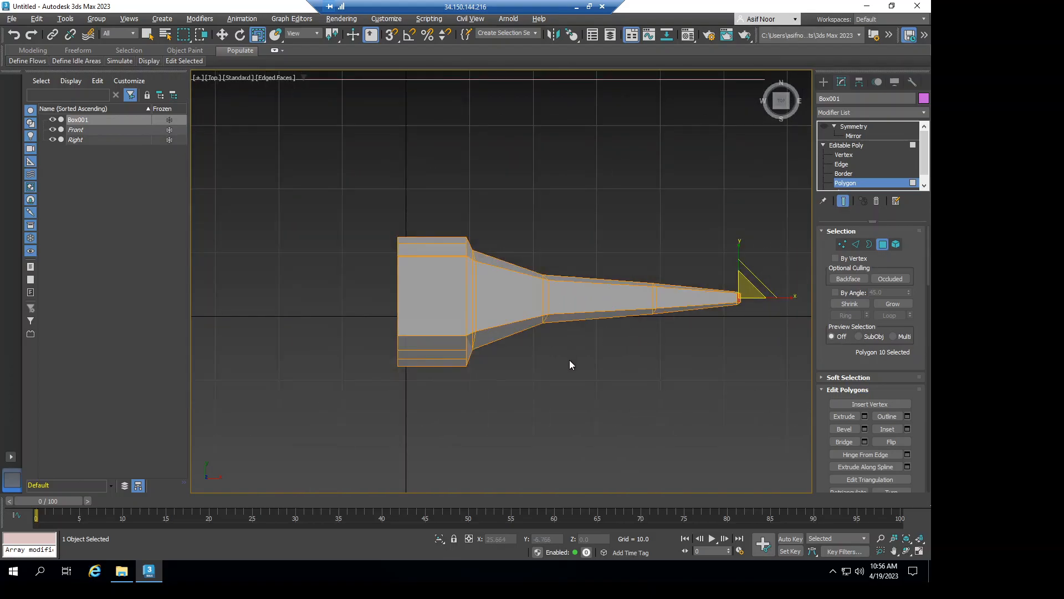
# Move the two rear vertices of the elbow loop slightly backward in the top view to thicken the back of the arm.
pyautogui.click(570, 360)
pyautogui.scroll(2, 625, 282)
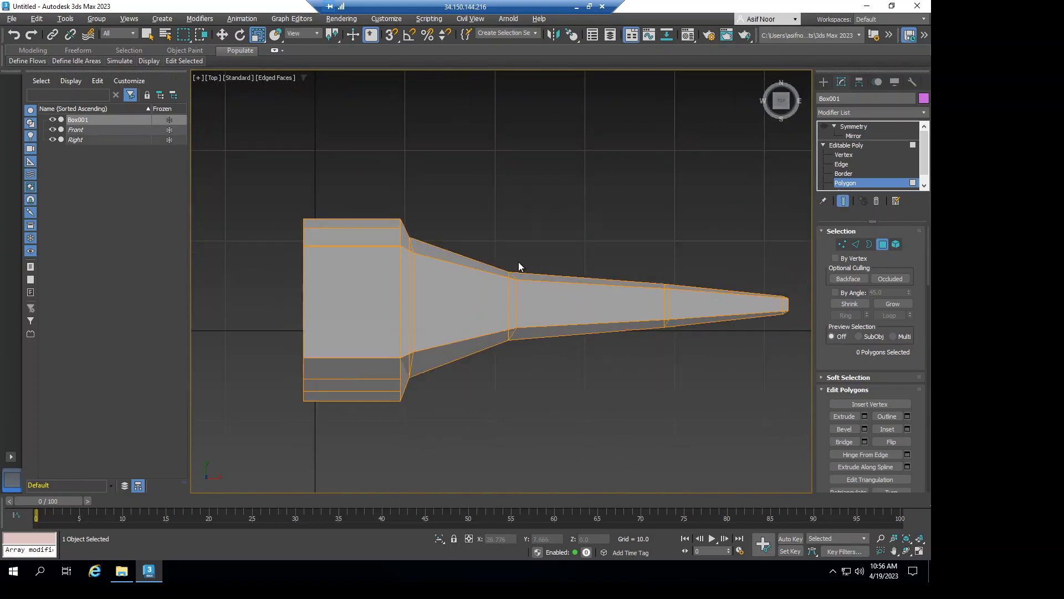
pyautogui.click(845, 155)
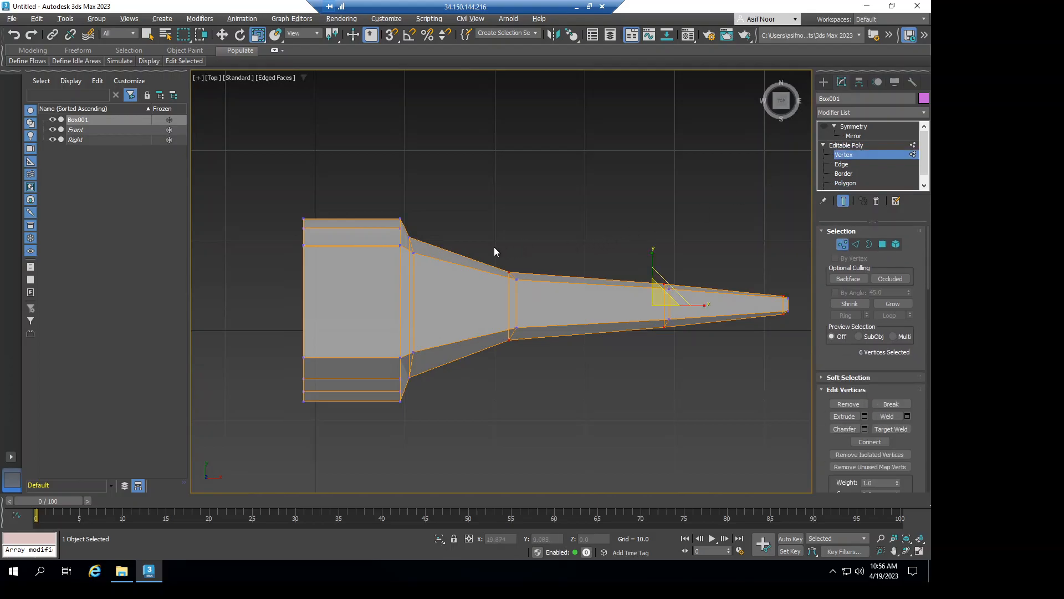
pyautogui.moveTo(525, 294); pyautogui.dragTo(525, 295)
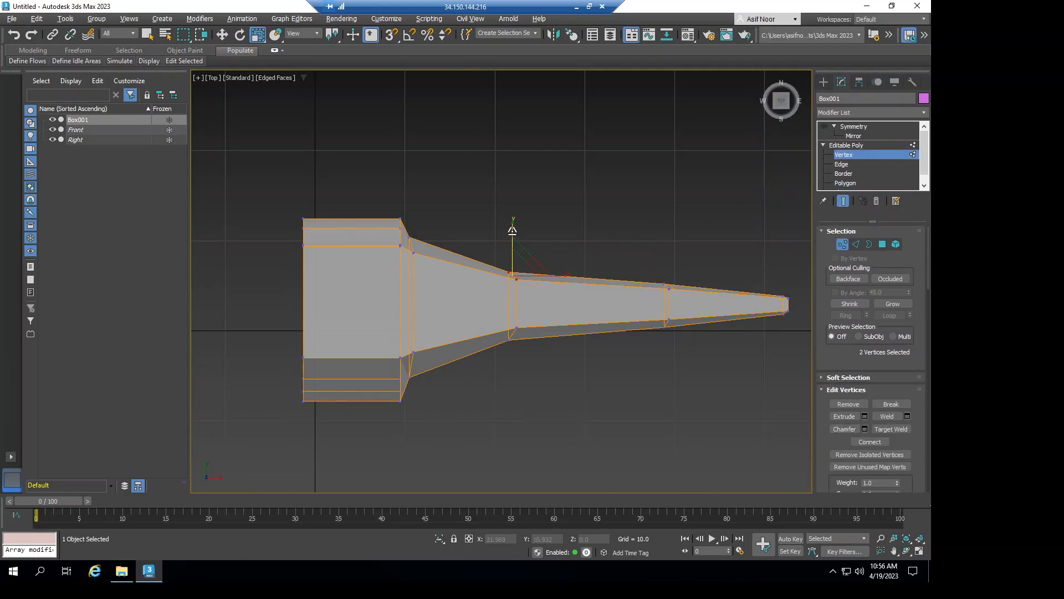
pyautogui.press('w')
pyautogui.moveTo(513, 231); pyautogui.dragTo(513, 219)
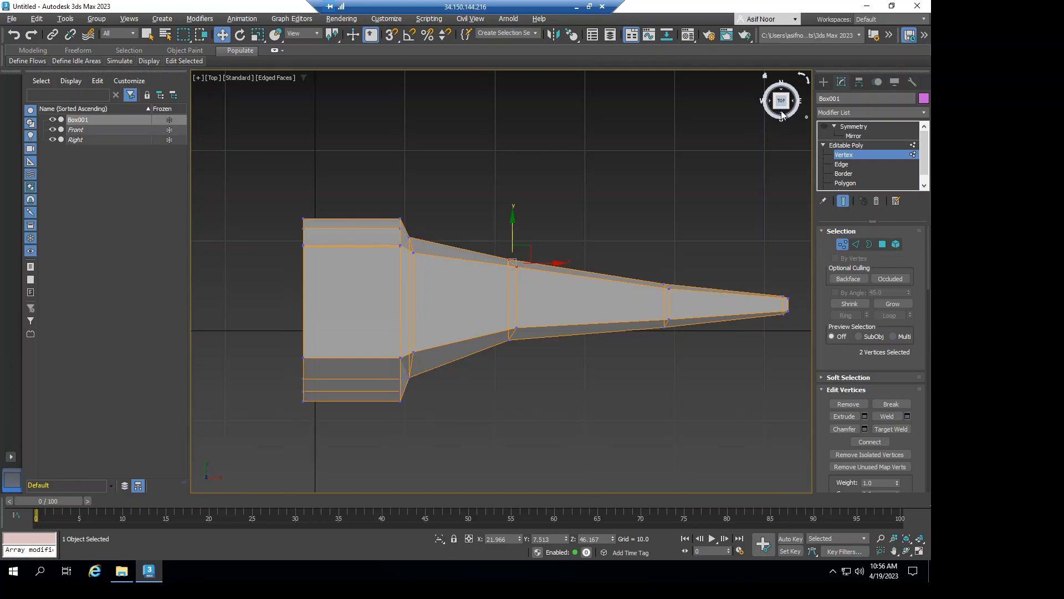
# Connect the torso's horizontal edges with 1 segment to add a vertical edge loop down the middle of the half torso.
pyautogui.press('f')
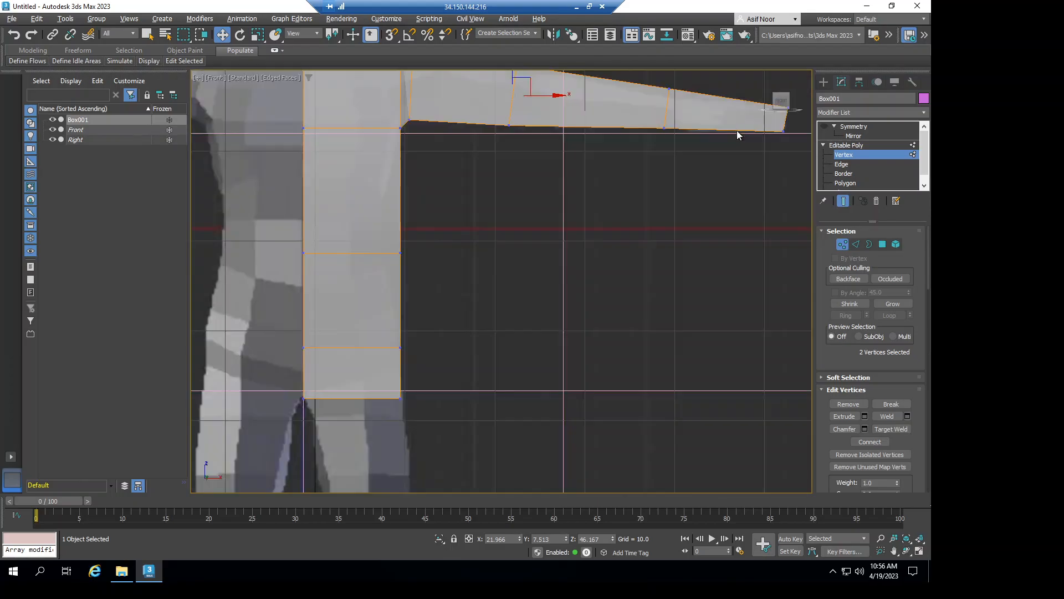
pyautogui.moveTo(558, 248); pyautogui.dragTo(600, 412, button='middle')
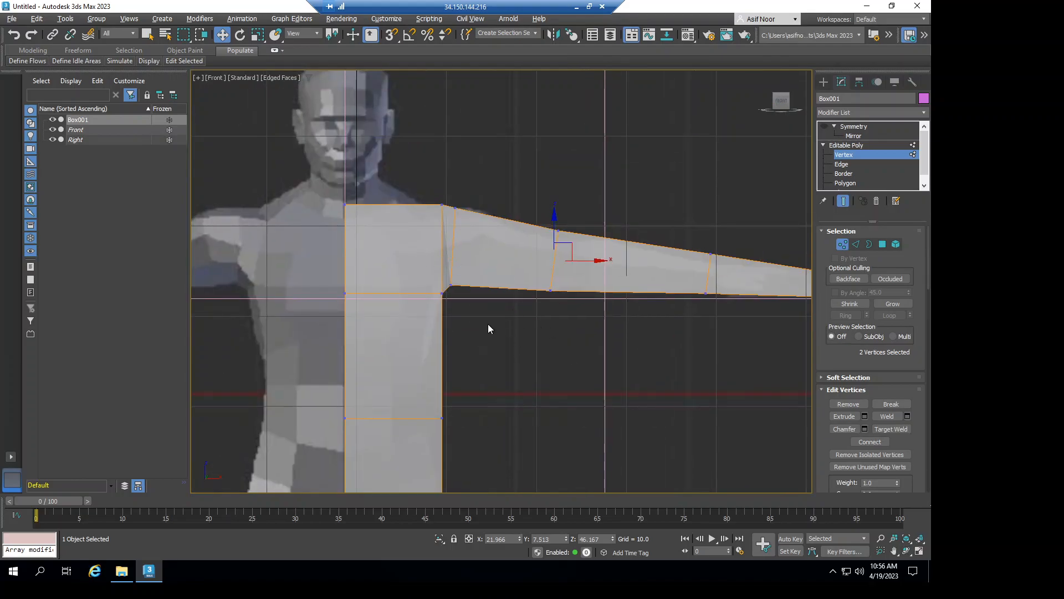
pyautogui.moveTo(539, 243); pyautogui.dragTo(534, 228, button='middle')
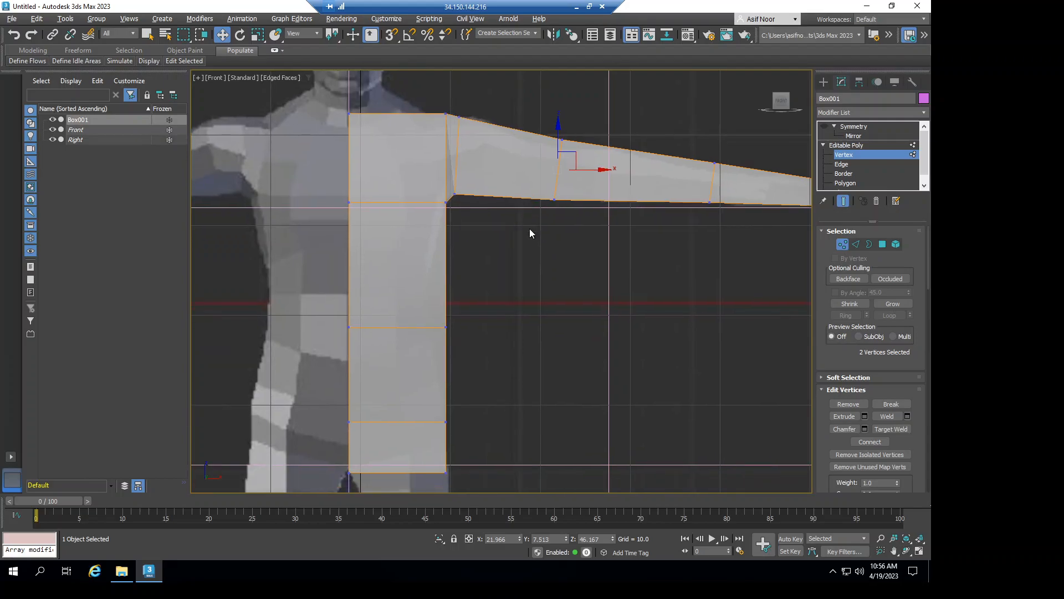
pyautogui.scroll(-5, 530, 229)
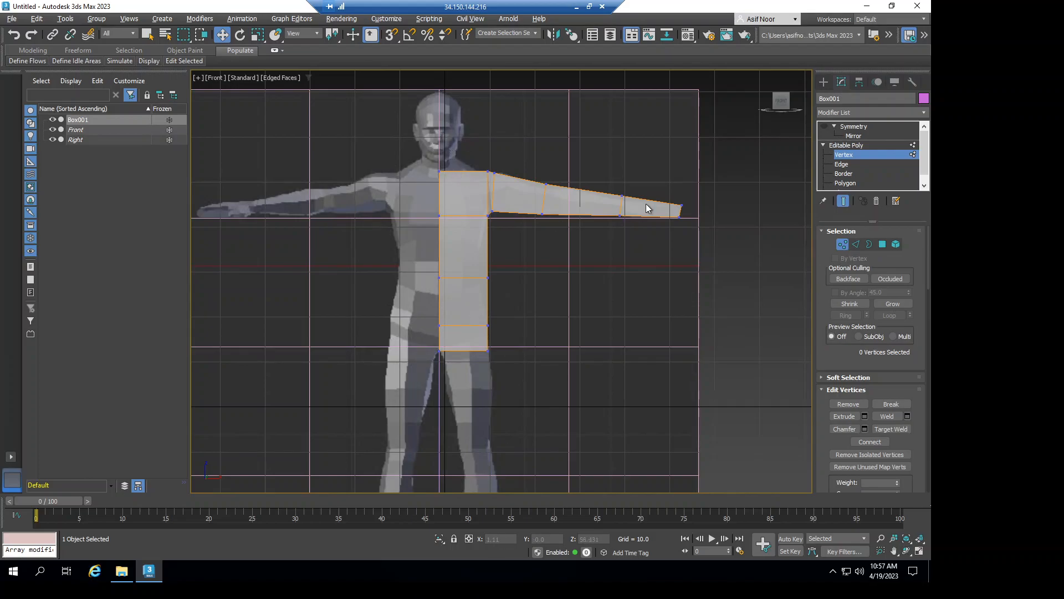
pyautogui.click(842, 164)
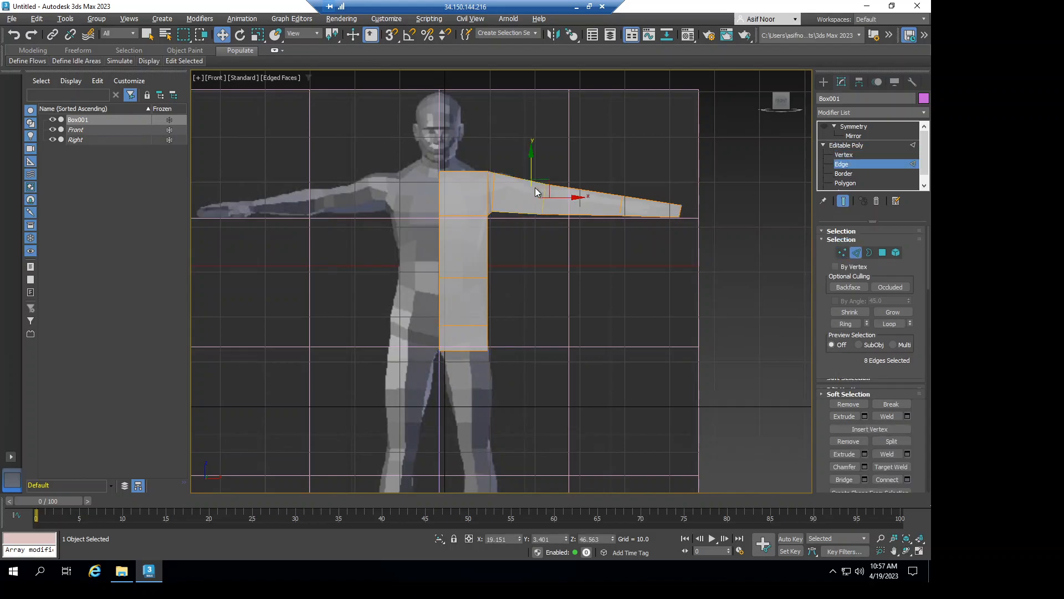
pyautogui.doubleClick(537, 186)
pyautogui.click(552, 272)
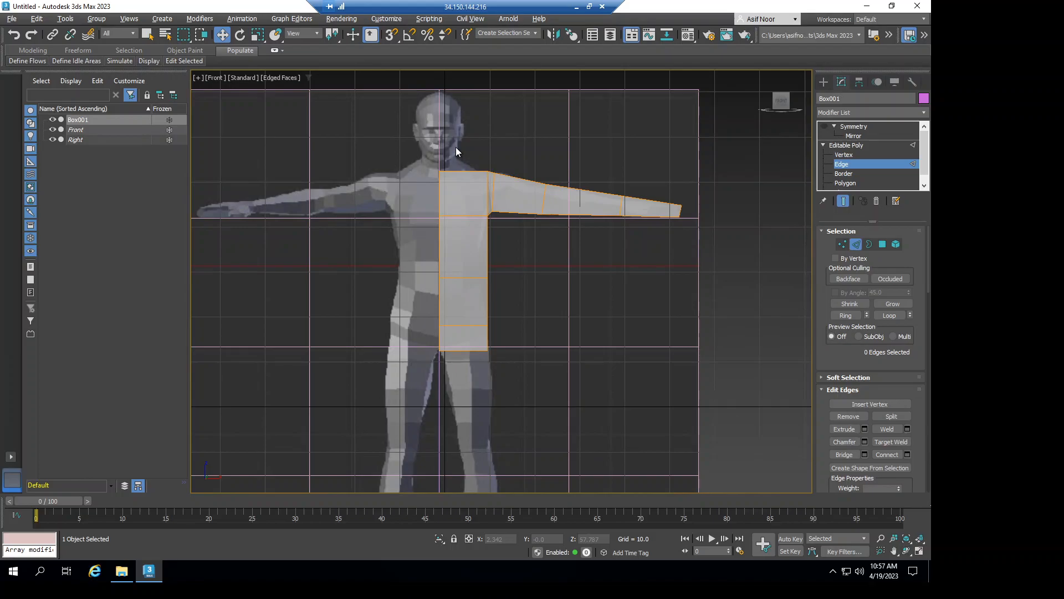
pyautogui.moveTo(456, 147); pyautogui.dragTo(461, 363)
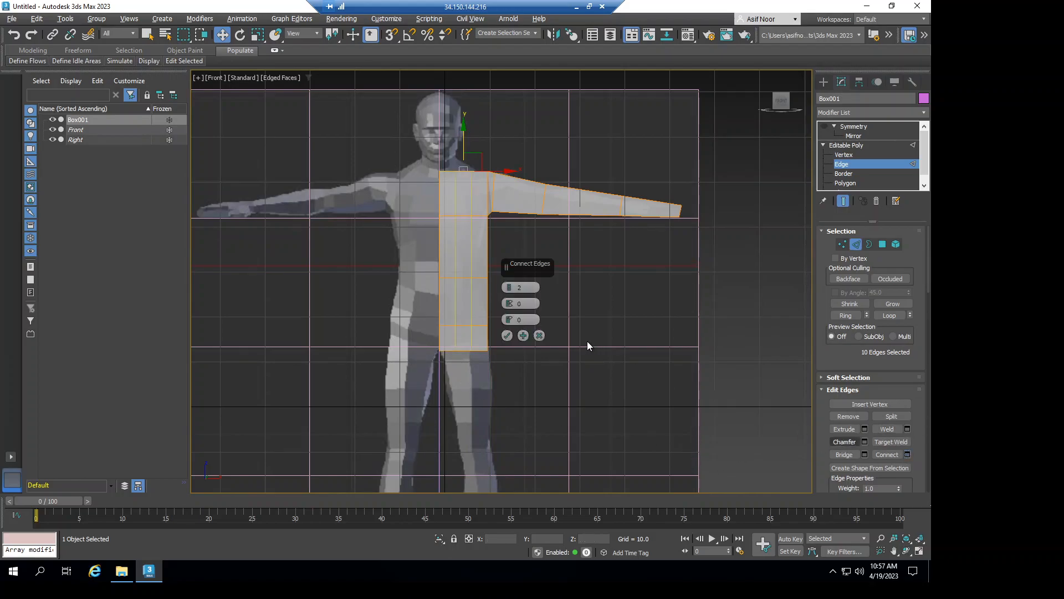
pyautogui.doubleClick(520, 289)
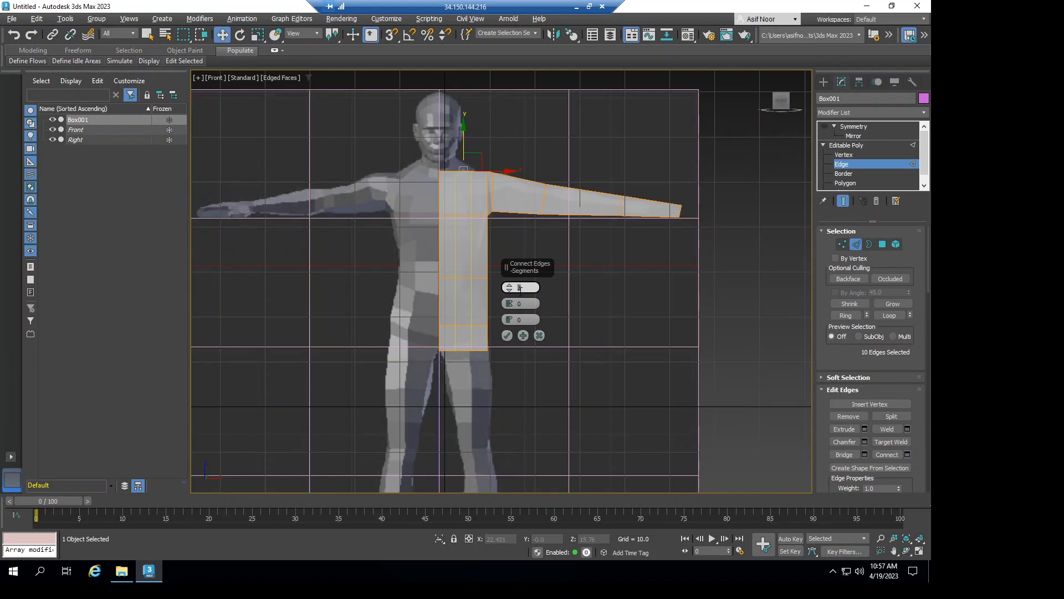
pyautogui.write('1')
pyautogui.press('Return')
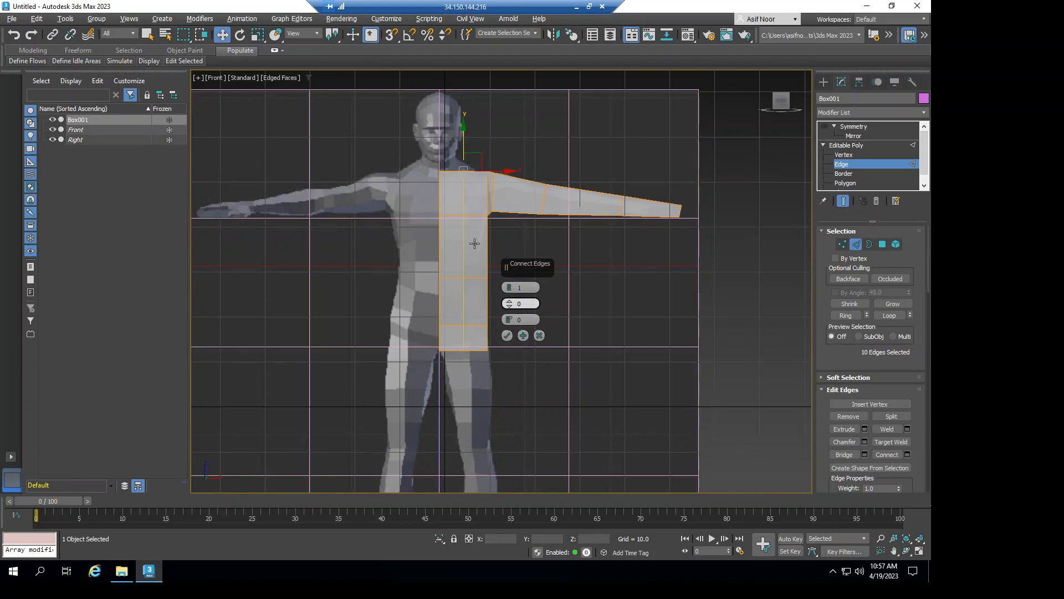
pyautogui.click(508, 334)
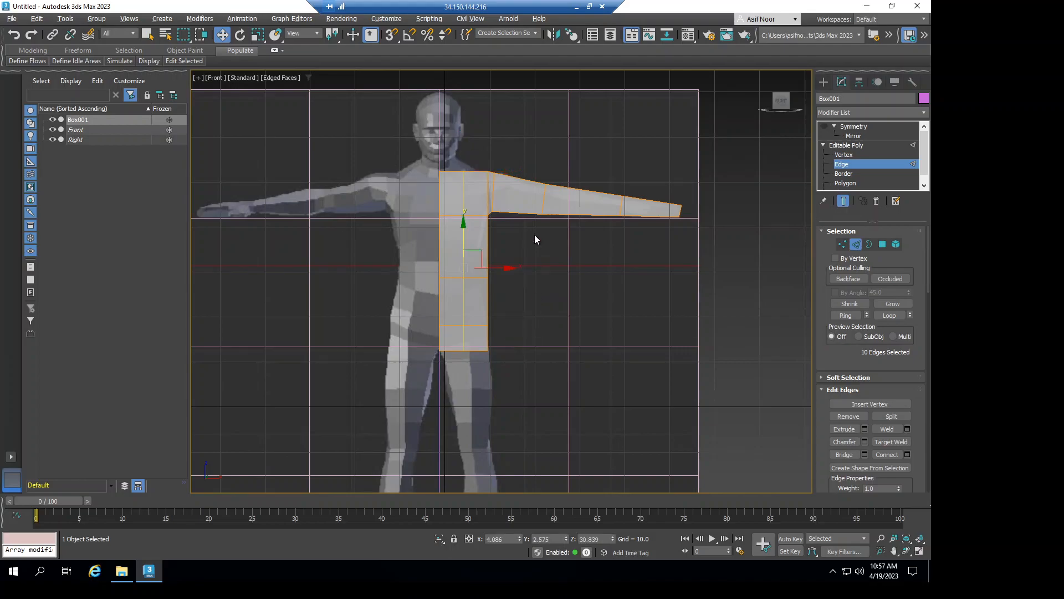
# Extrude the torso's inner top polygon up about 2.8 units for the neck and about 13.9 more for the head, following the front reference.
pyautogui.moveTo(544, 213); pyautogui.dragTo(545, 214, button='middle')
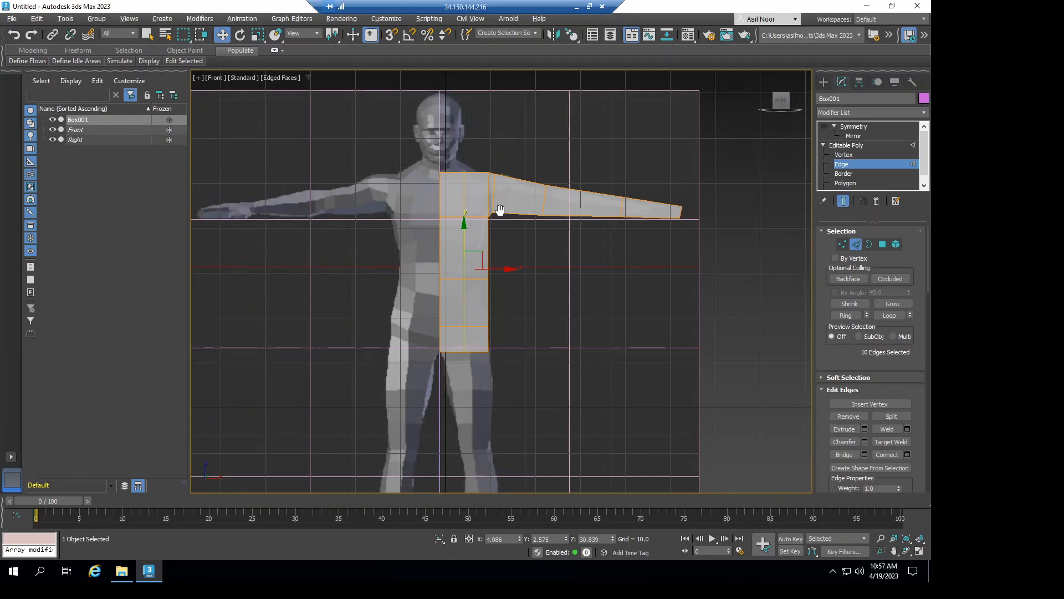
pyautogui.moveTo(499, 209); pyautogui.dragTo(496, 179, button='middle')
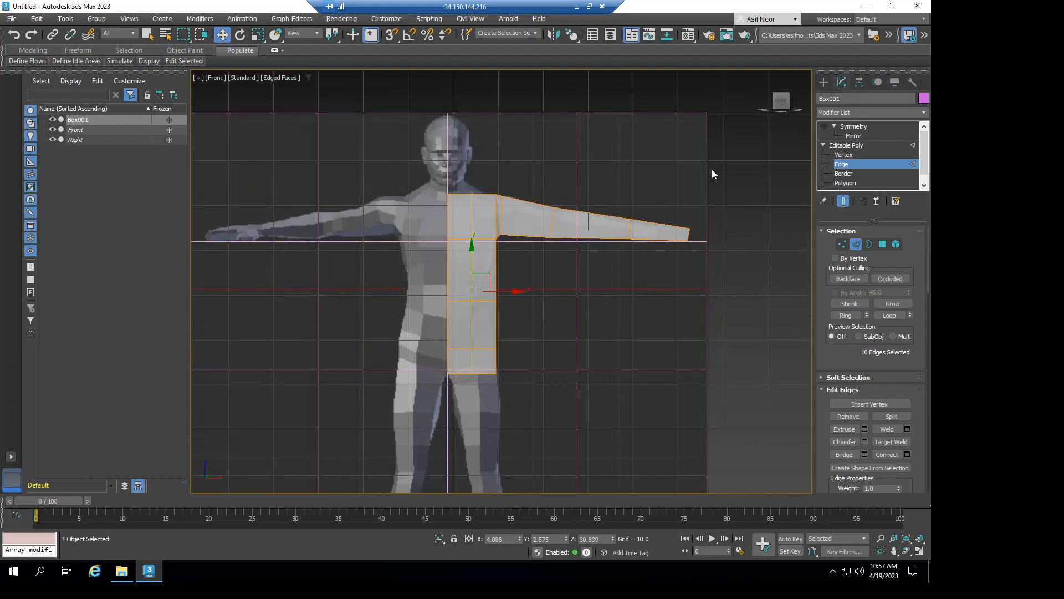
pyautogui.click(857, 182)
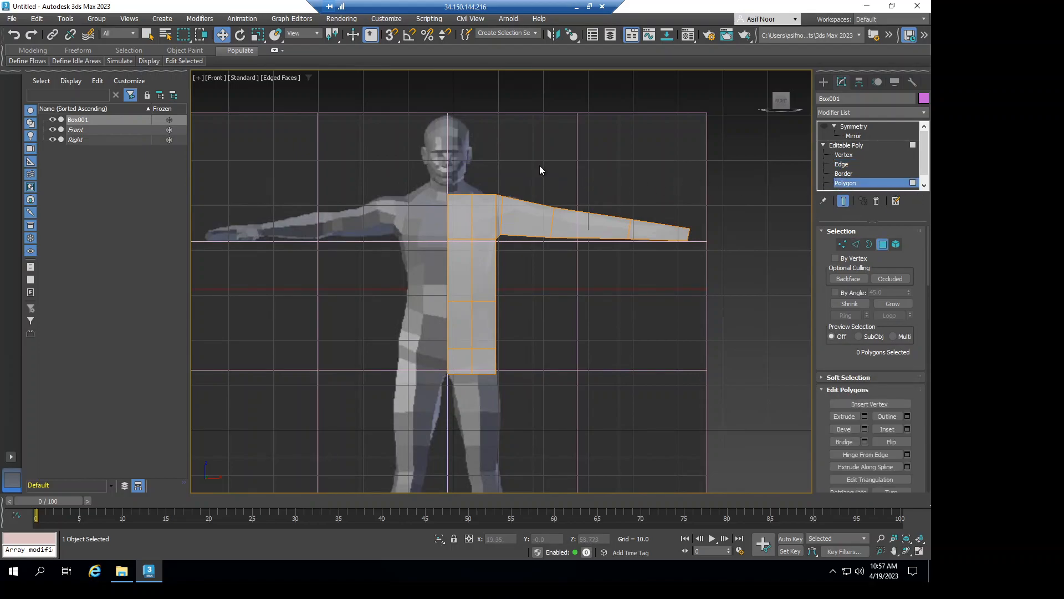
pyautogui.keyDown('alt'); pyautogui.moveTo(500, 236); pyautogui.dragTo(473, 258, button='middle'); pyautogui.keyUp('alt')
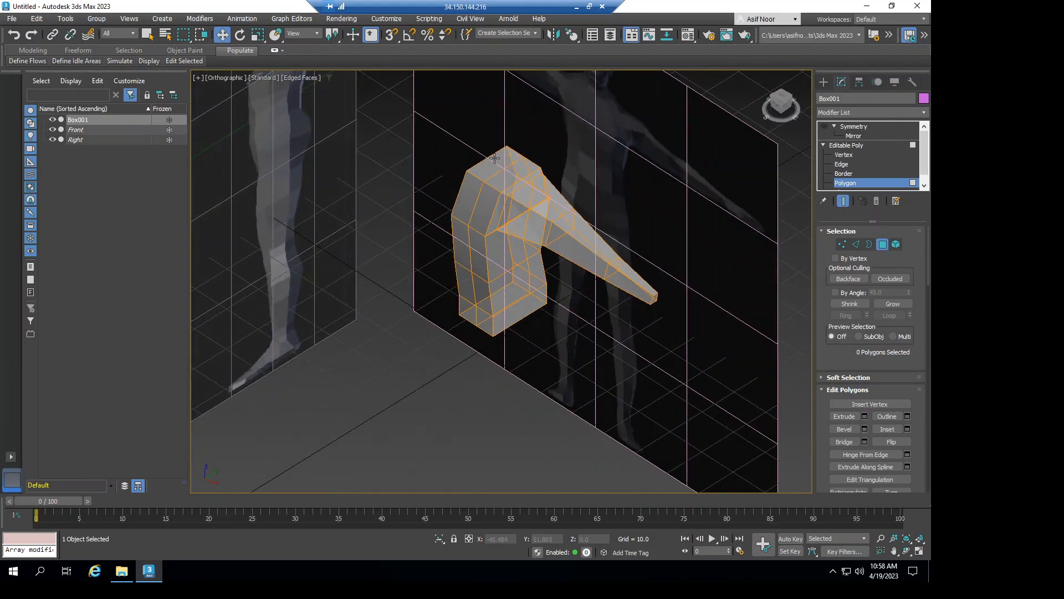
pyautogui.click(495, 160)
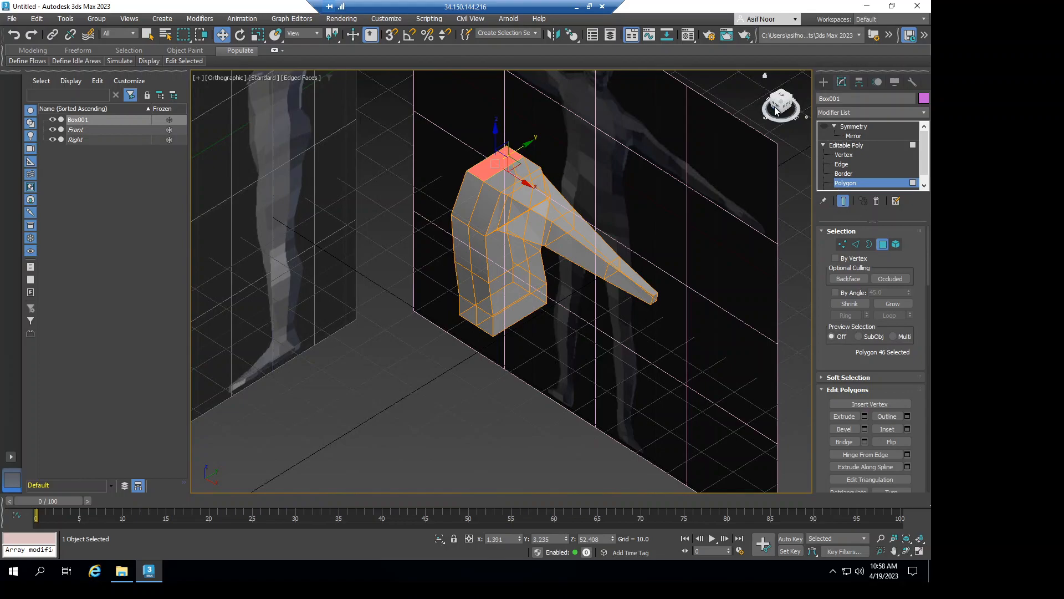
pyautogui.press('f')
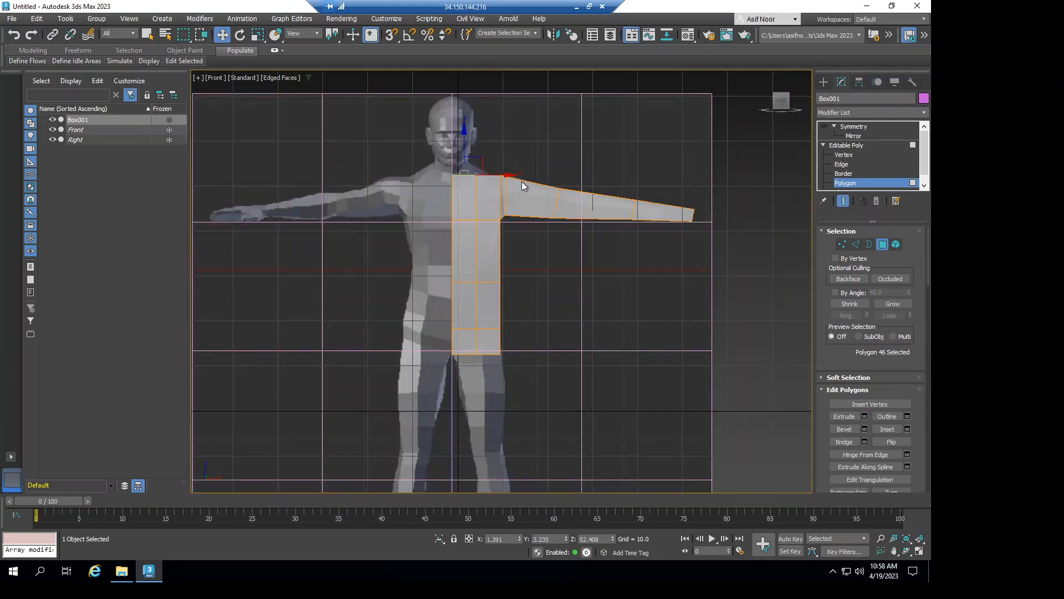
pyautogui.scroll(1, 510, 173)
pyautogui.scroll(3, 503, 161)
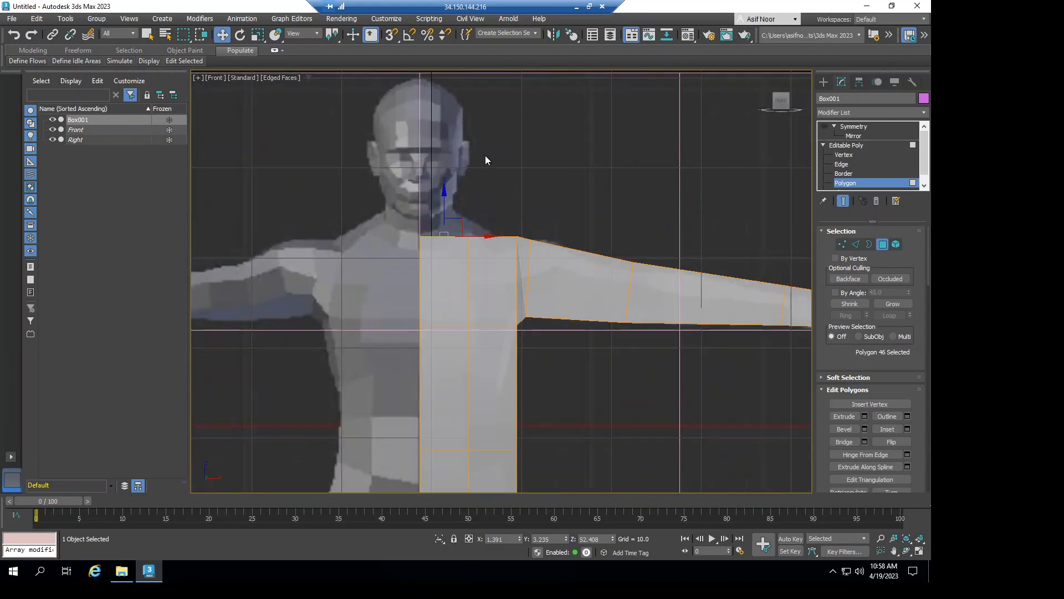
pyautogui.moveTo(546, 190); pyautogui.dragTo(551, 190, button='middle')
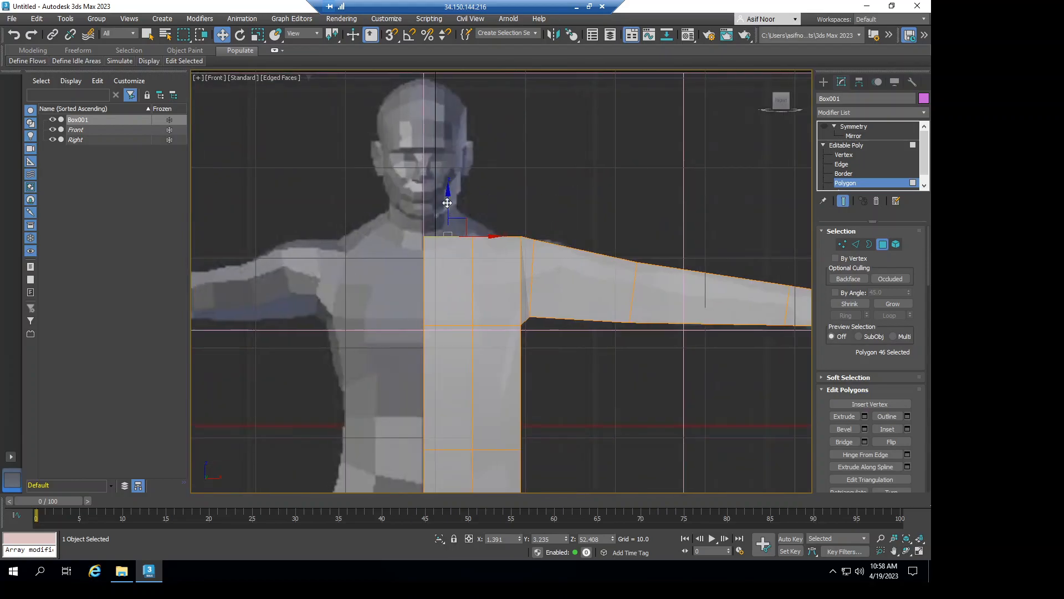
pyautogui.scroll(2, 447, 199)
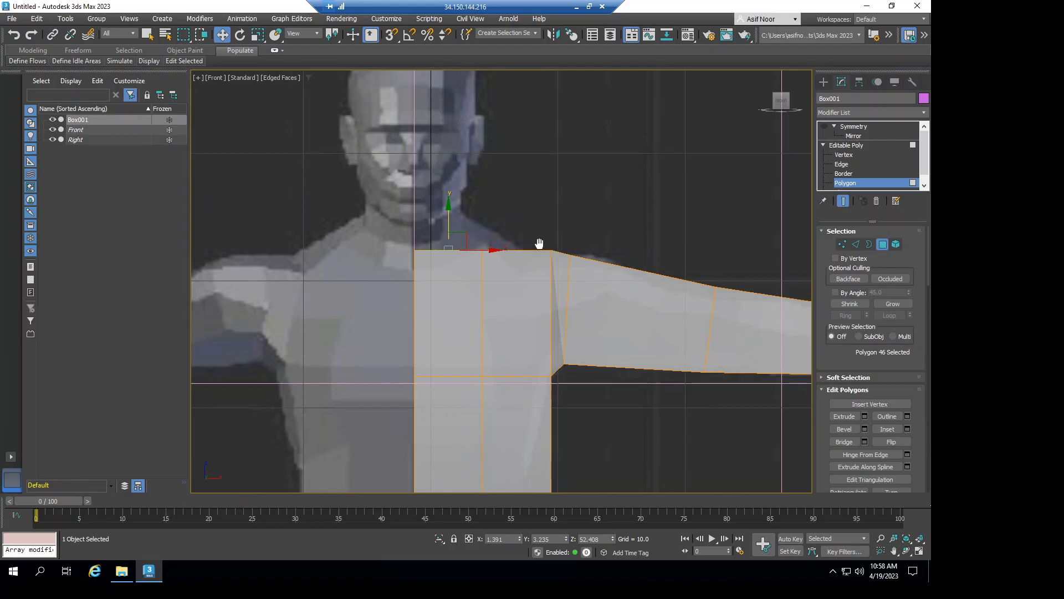
pyautogui.moveTo(539, 244); pyautogui.dragTo(586, 314, button='middle')
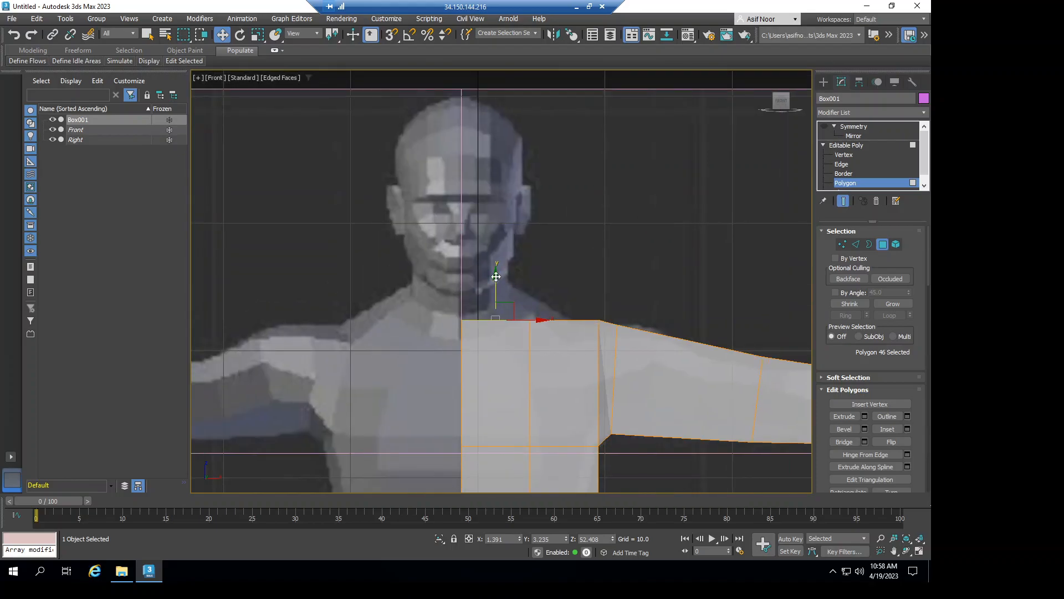
pyautogui.moveTo(497, 277); pyautogui.dragTo(495, 243)
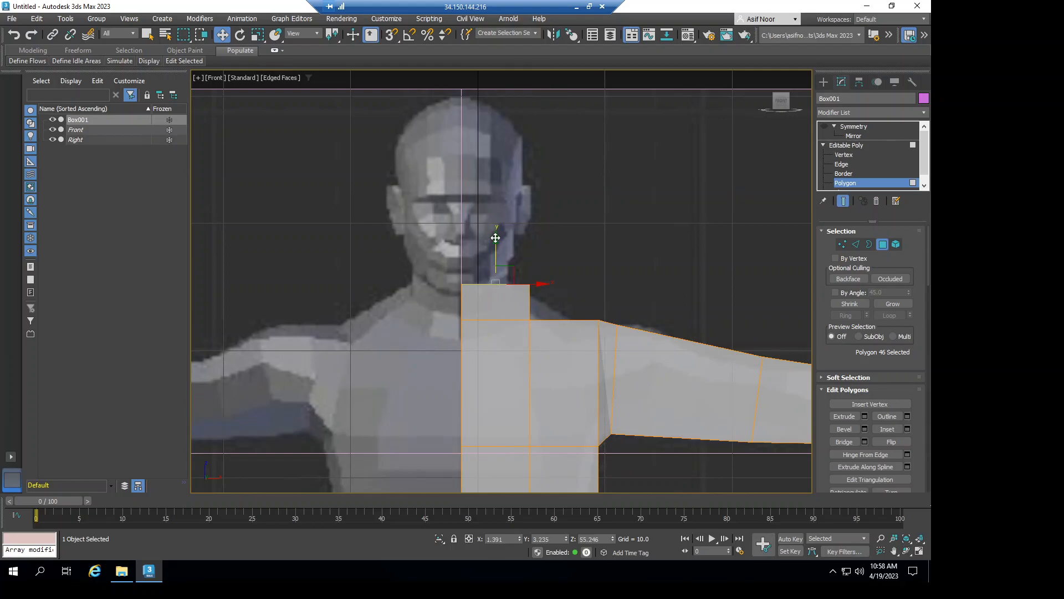
pyautogui.moveTo(495, 237); pyautogui.dragTo(494, 68)
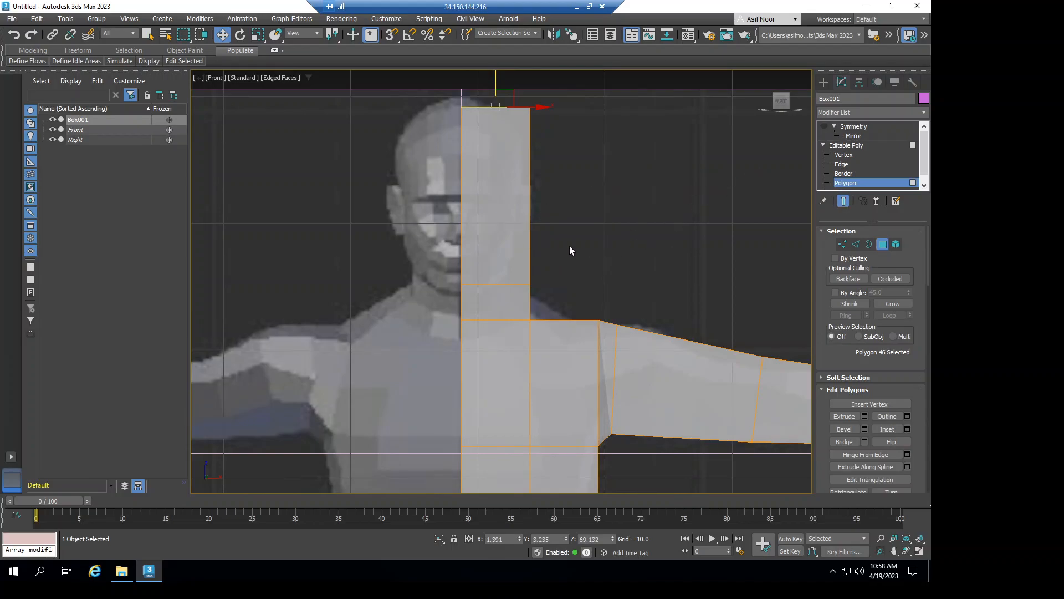
# Shift all eight head vertices about 3.9 units forward in the right view to align the head with the side reference.
pyautogui.click(794, 102)
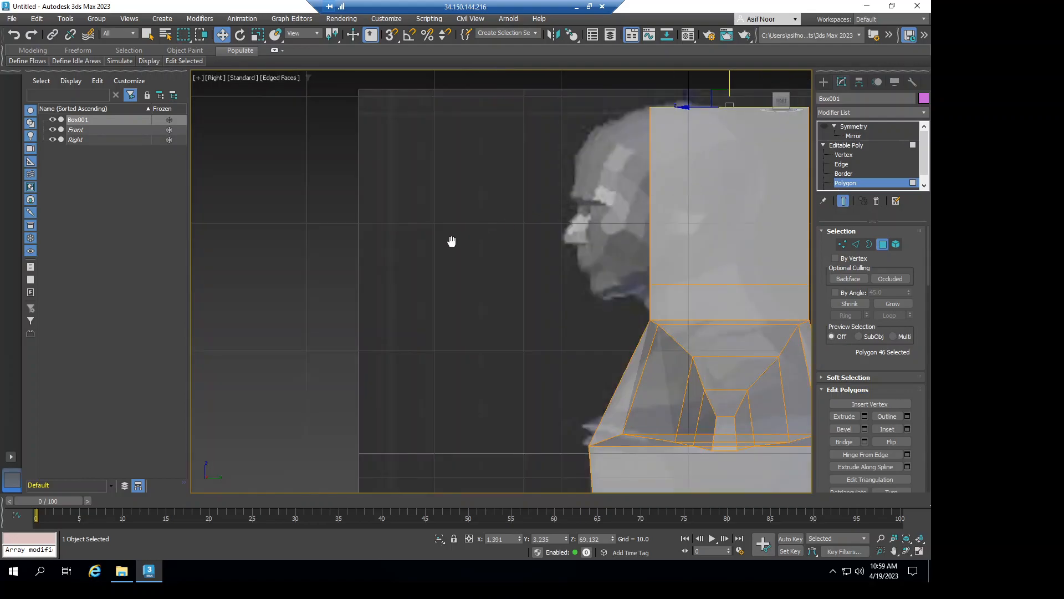
pyautogui.moveTo(431, 250); pyautogui.dragTo(476, 250, button='middle')
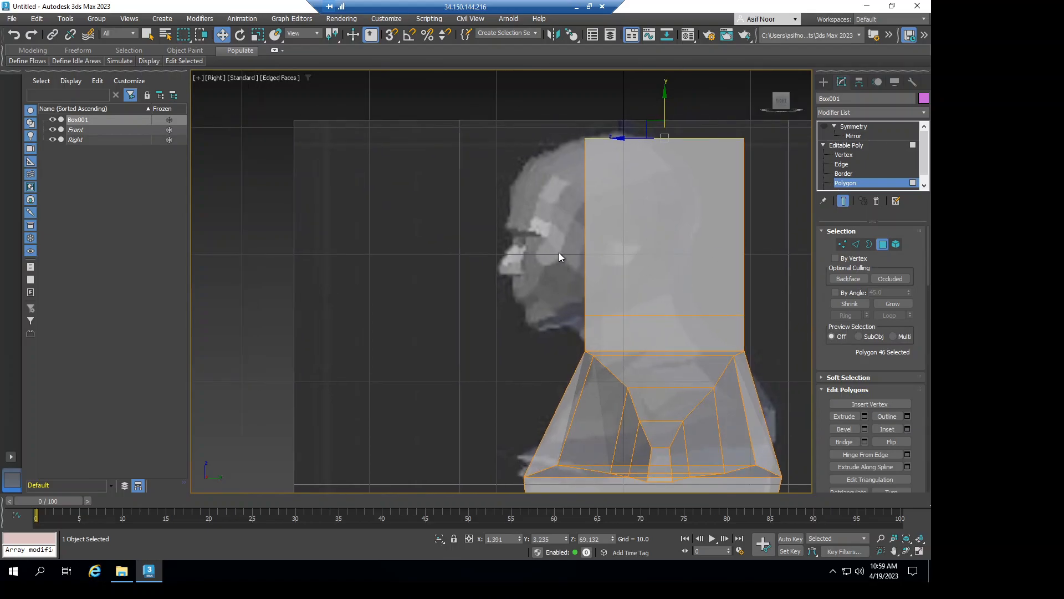
pyautogui.moveTo(472, 243); pyautogui.dragTo(440, 252, button='middle')
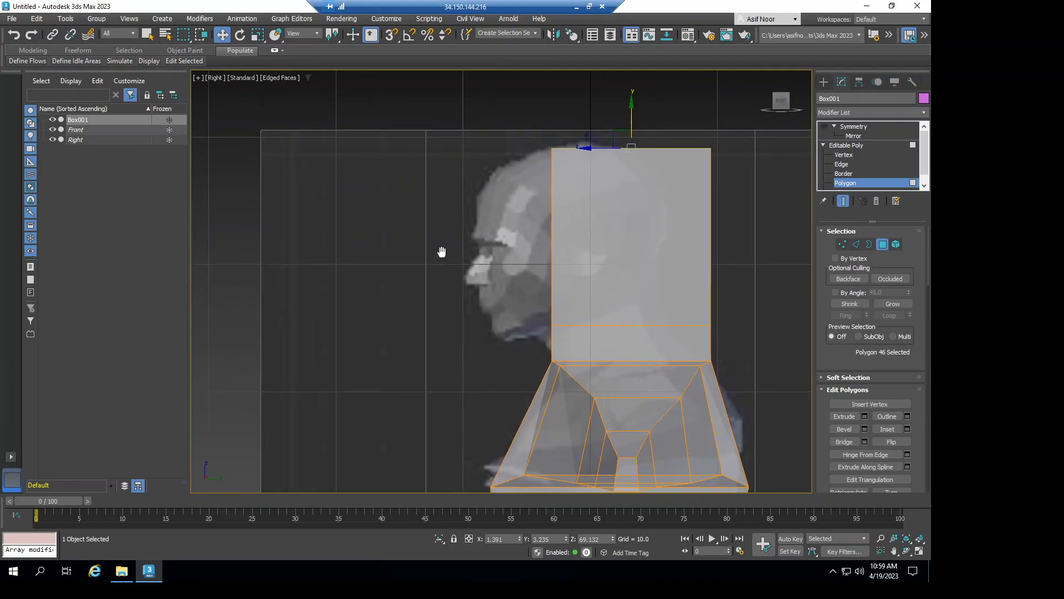
pyautogui.click(849, 155)
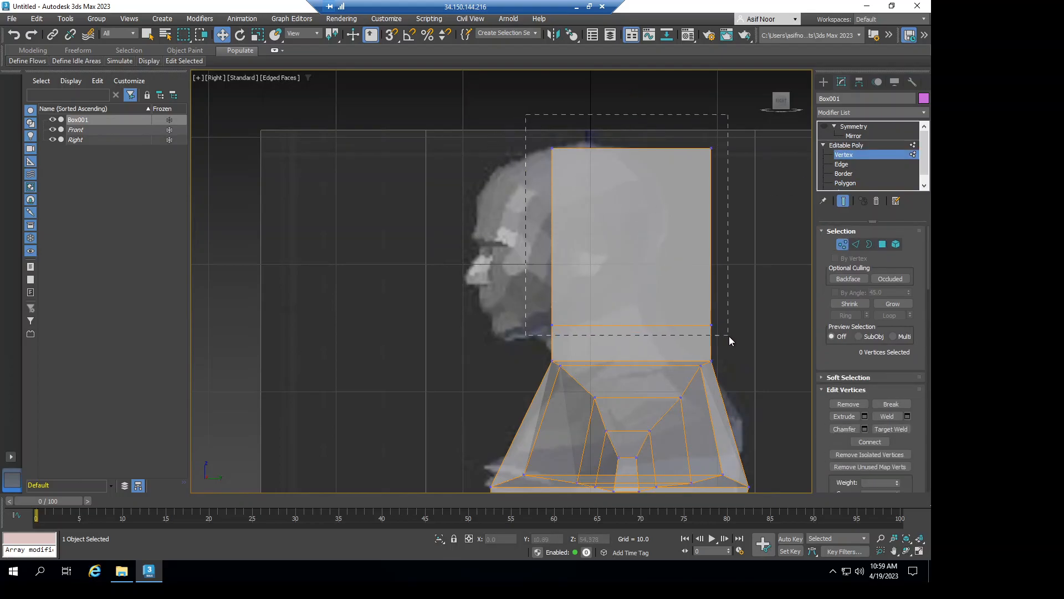
pyautogui.moveTo(730, 337); pyautogui.dragTo(729, 336)
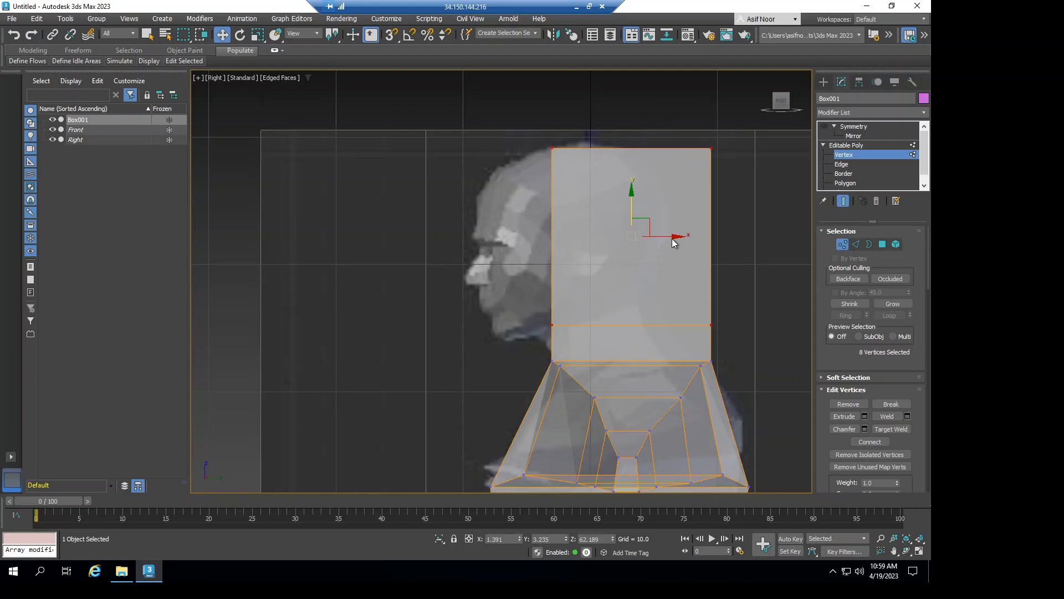
pyautogui.moveTo(675, 236); pyautogui.dragTo(627, 244)
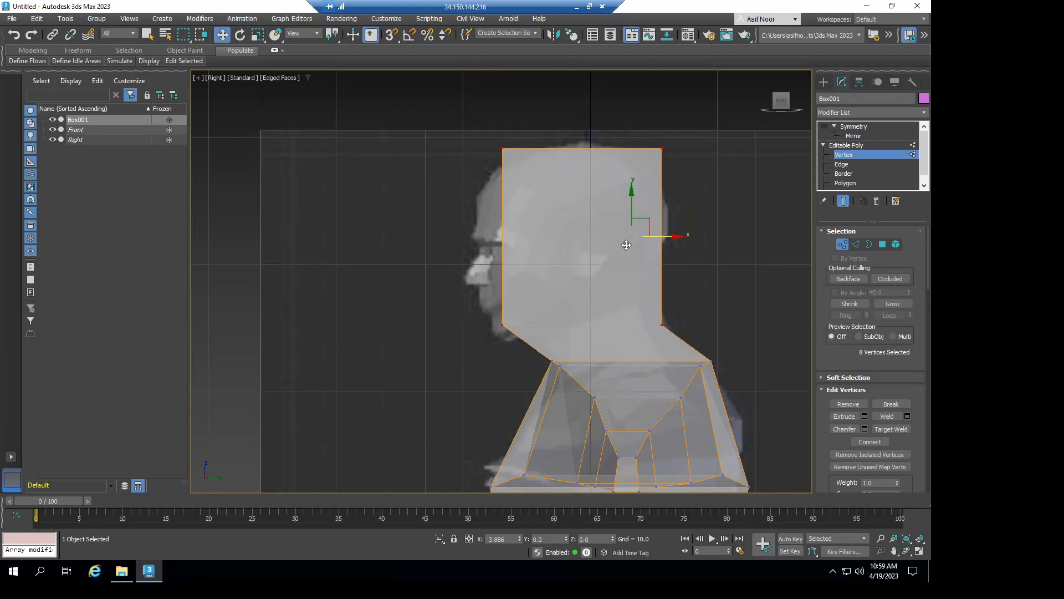
pyautogui.moveTo(626, 244); pyautogui.dragTo(627, 244)
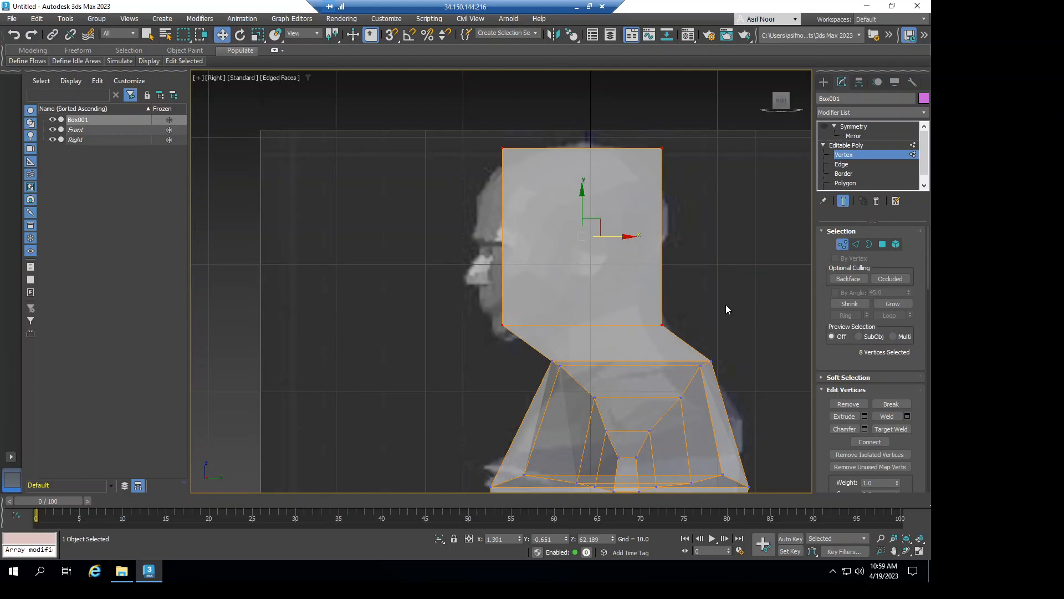
pyautogui.click(746, 273)
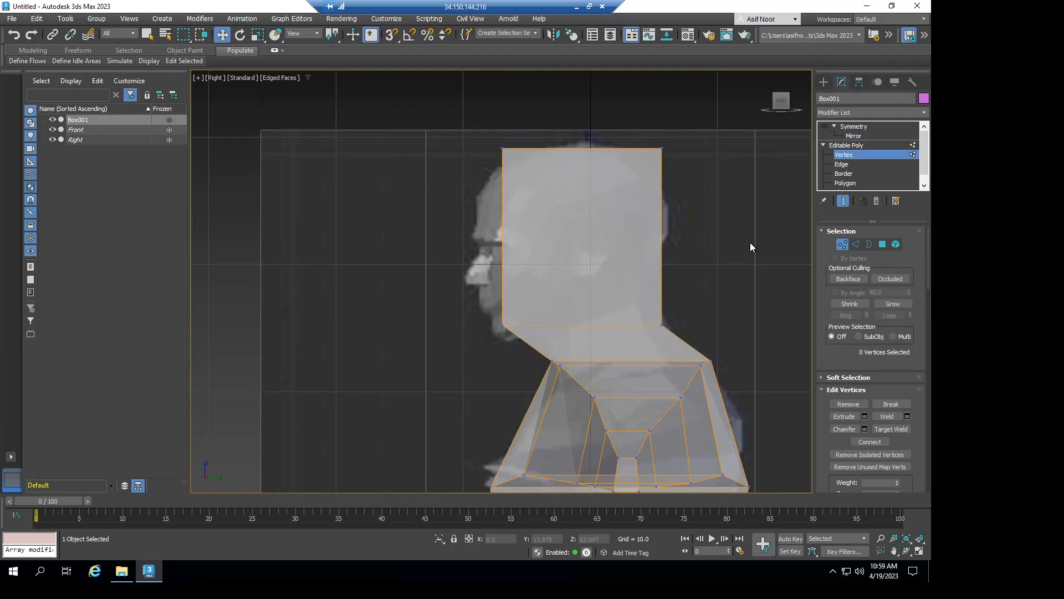
pyautogui.moveTo(709, 207); pyautogui.dragTo(696, 183, button='middle')
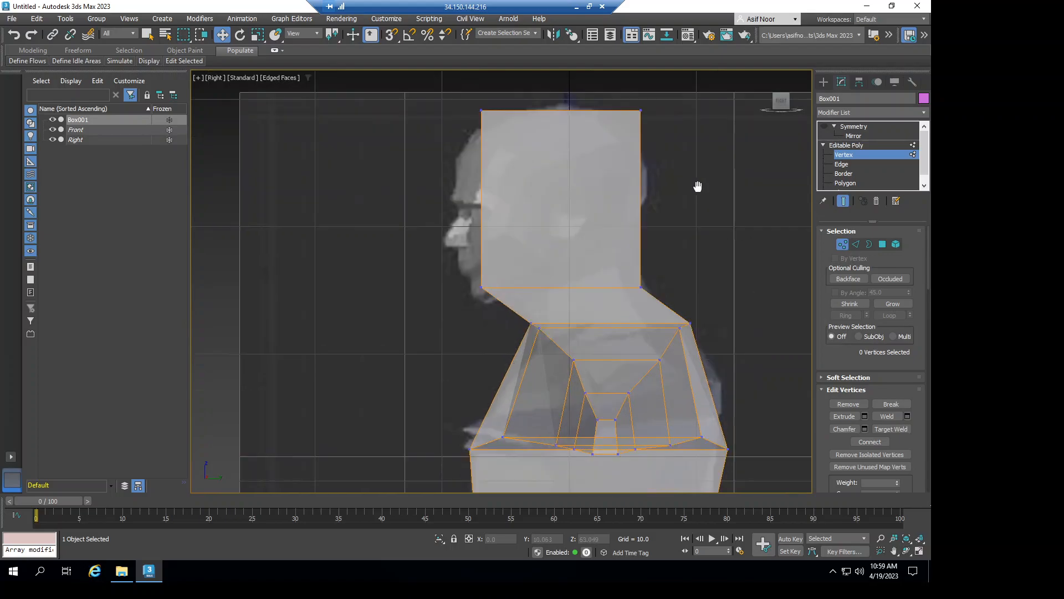
# Connect the four neck edges running from shoulders to head base with 1 segment to add a horizontal loop around the neck.
pyautogui.click(841, 164)
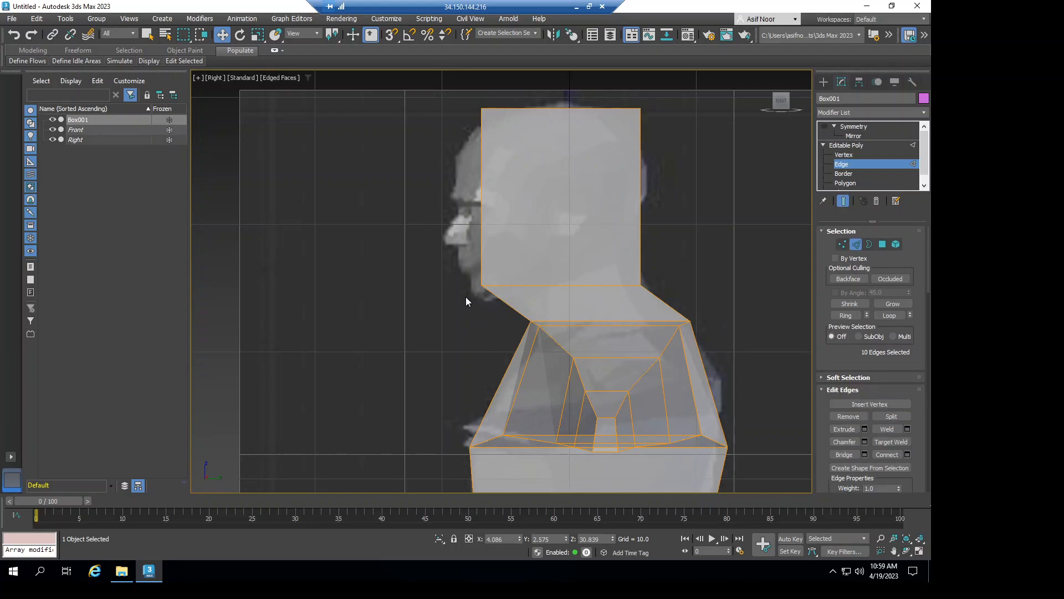
pyautogui.moveTo(572, 314); pyautogui.dragTo(654, 305)
pyautogui.moveTo(717, 316); pyautogui.dragTo(717, 315)
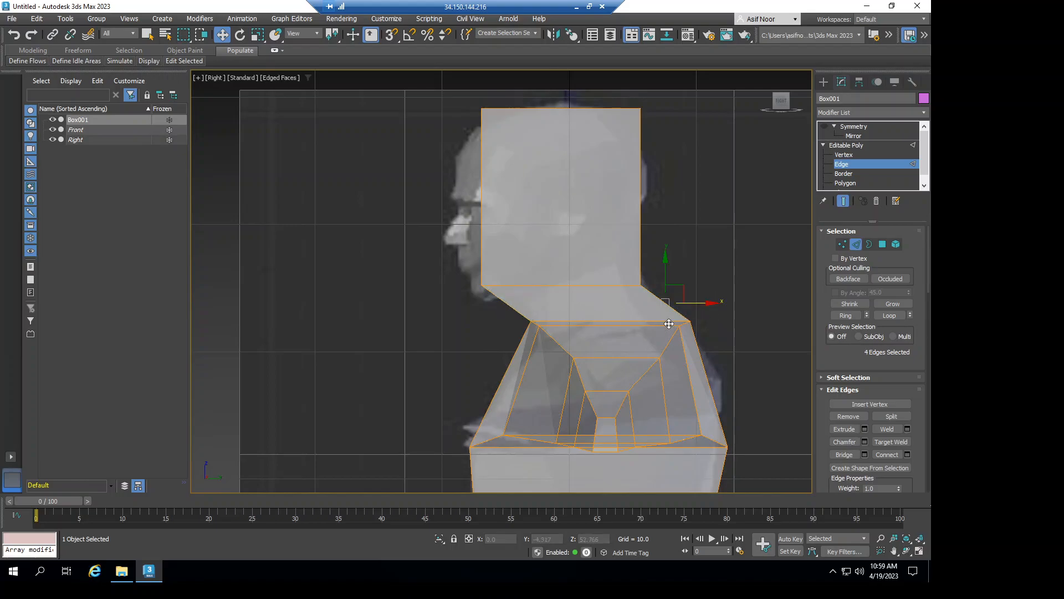
pyautogui.click(908, 455)
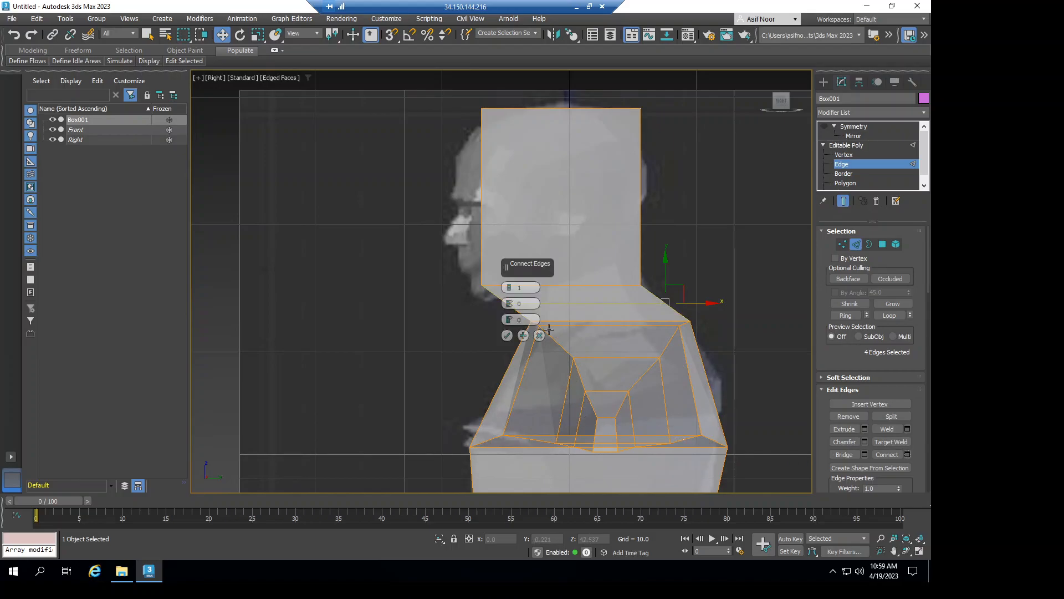
pyautogui.click(507, 335)
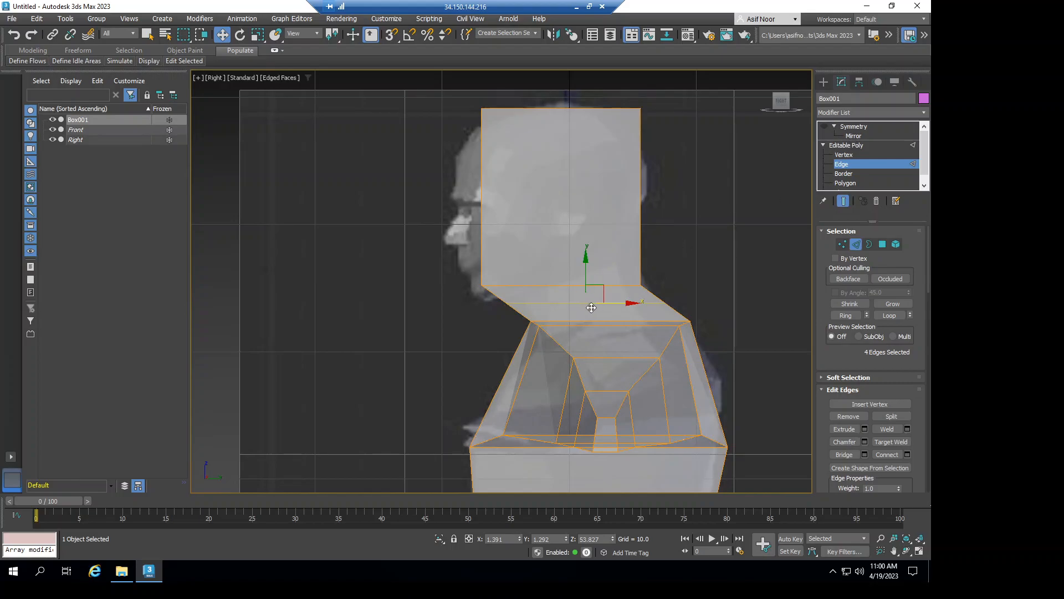
pyautogui.click(701, 265)
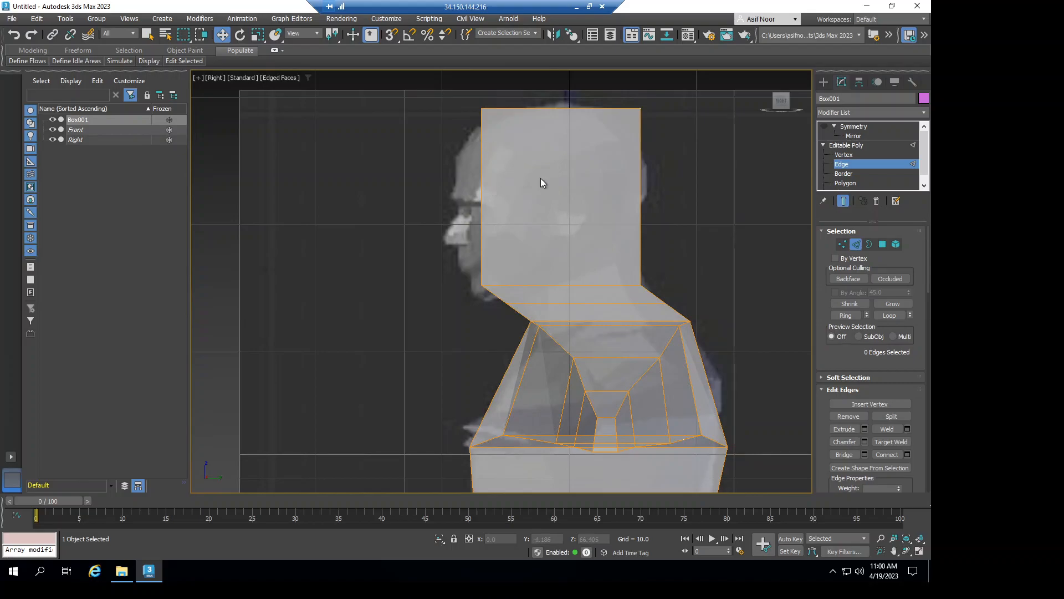
# Connect the head's upper and lower crosswise edges with 1 segment in the front view to add a vertical loop down the half head.
pyautogui.moveTo(771, 105)
pyautogui.click(770, 103)
pyautogui.moveTo(614, 249); pyautogui.dragTo(605, 278, button='middle')
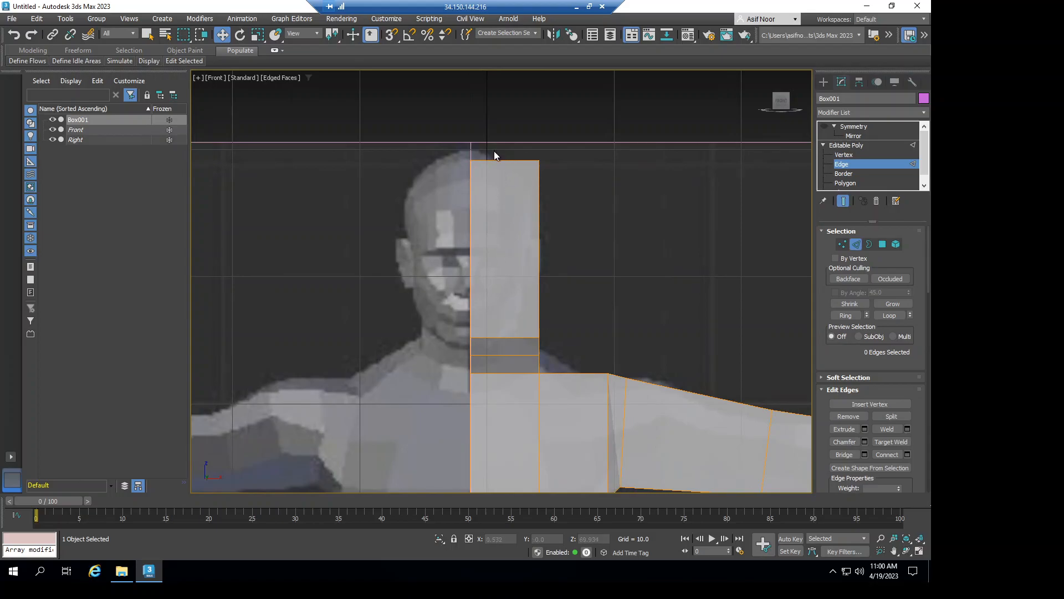
pyautogui.moveTo(494, 151); pyautogui.dragTo(505, 302)
pyautogui.moveTo(508, 340); pyautogui.dragTo(508, 340)
pyautogui.click(907, 454)
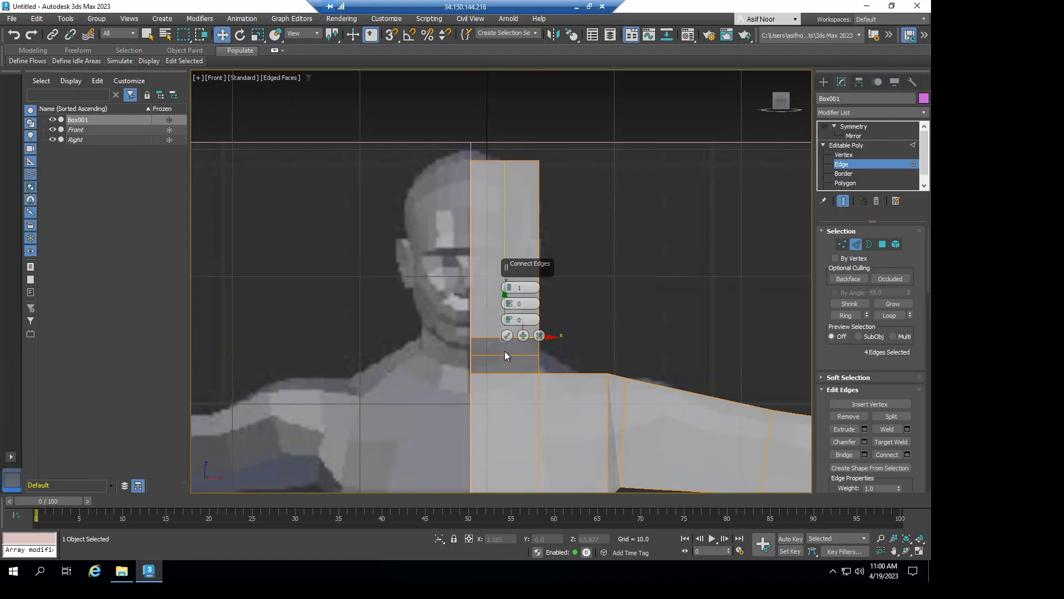
pyautogui.click(508, 336)
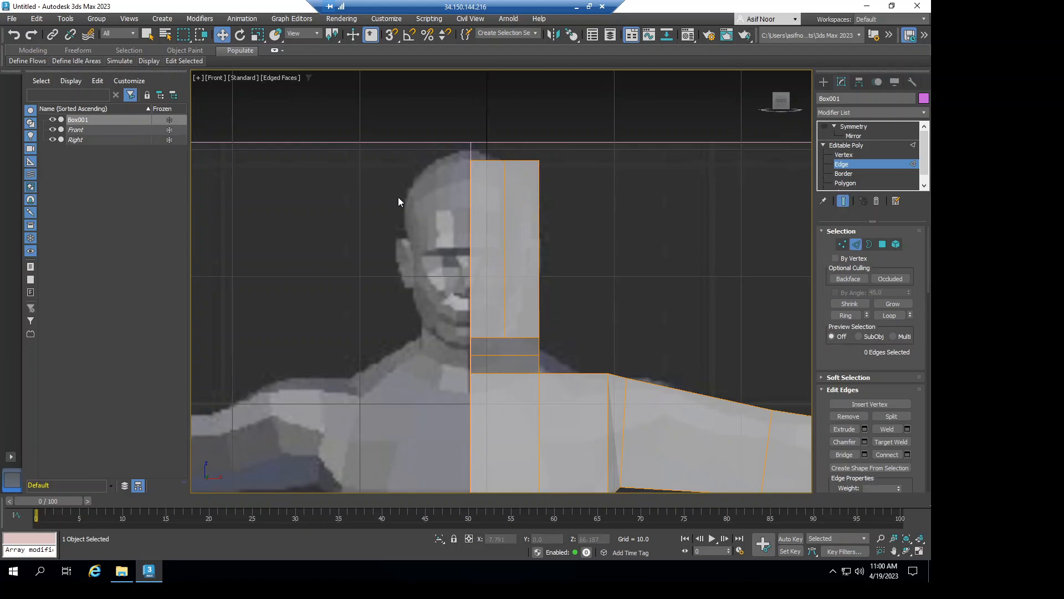
# Connect the head's vertical edges with 2 segments to add two horizontal loops around the head.
pyautogui.moveTo(445, 196); pyautogui.dragTo(554, 258)
pyautogui.click(908, 454)
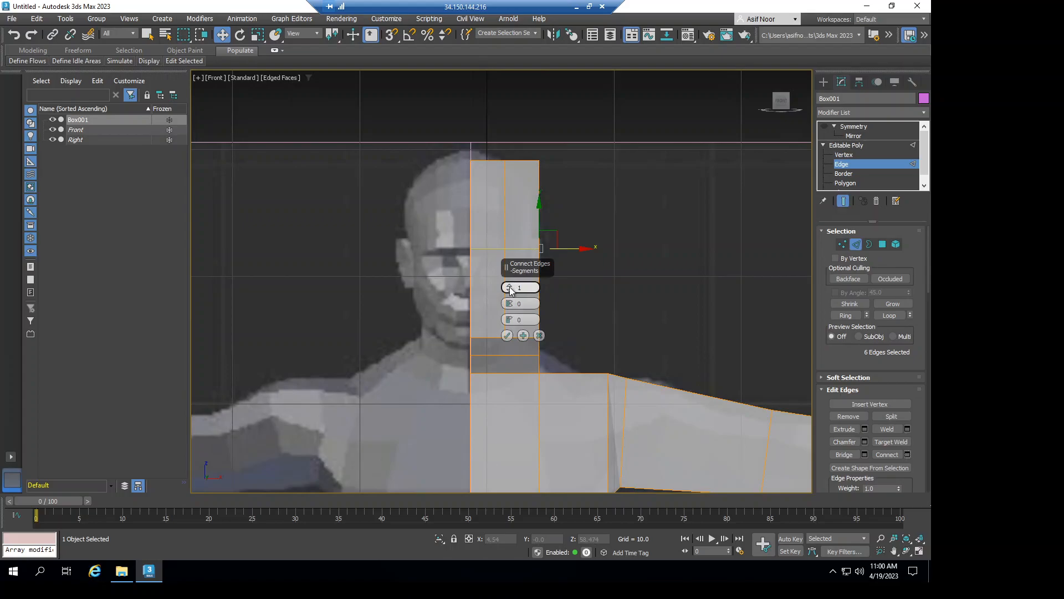
pyautogui.moveTo(511, 290); pyautogui.dragTo(472, 249)
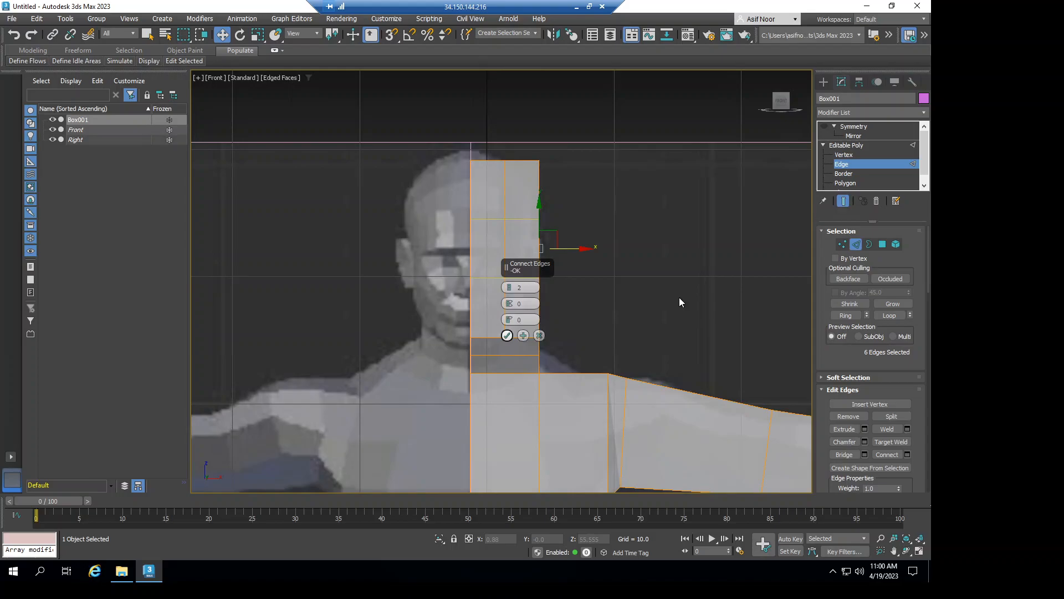
pyautogui.press('Return')
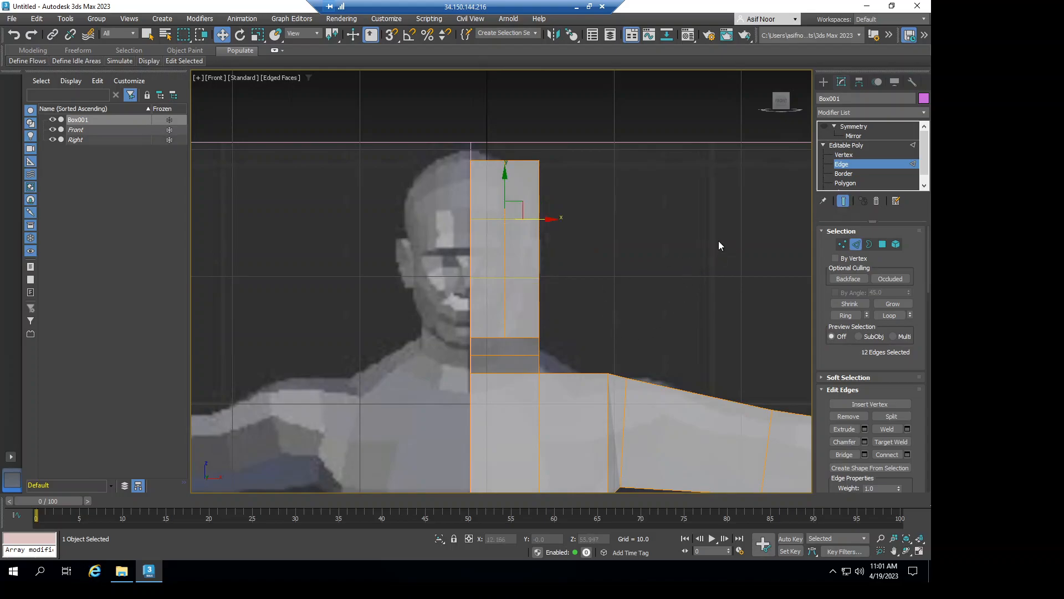
# Shape the back of the head in the right view: move the top rear vertices forward and the upper and lowest rear vertices slightly backward.
pyautogui.click(795, 102)
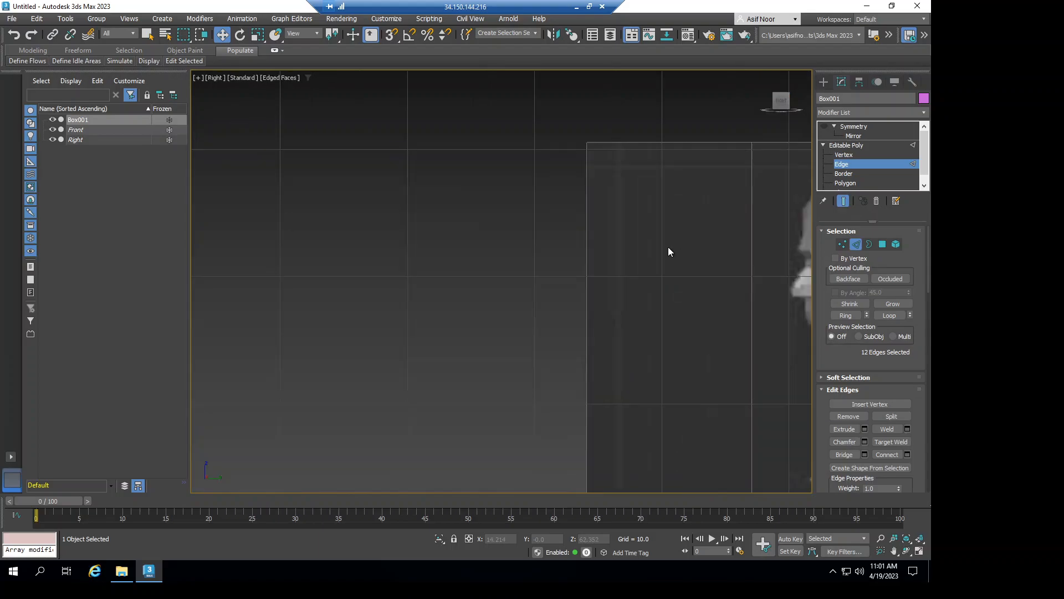
pyautogui.moveTo(520, 281); pyautogui.dragTo(464, 259, button='middle')
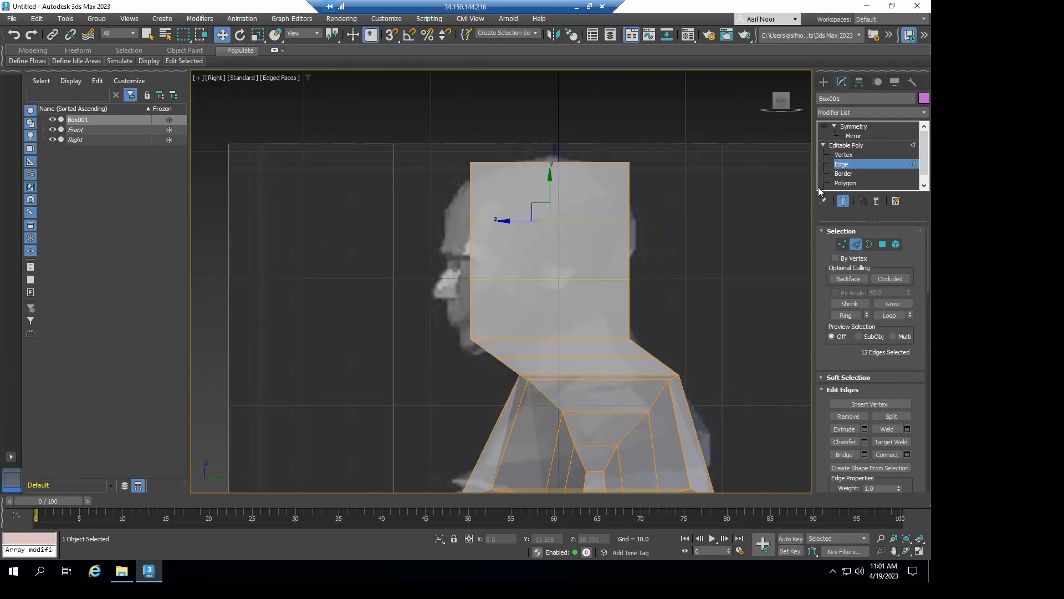
pyautogui.click(842, 244)
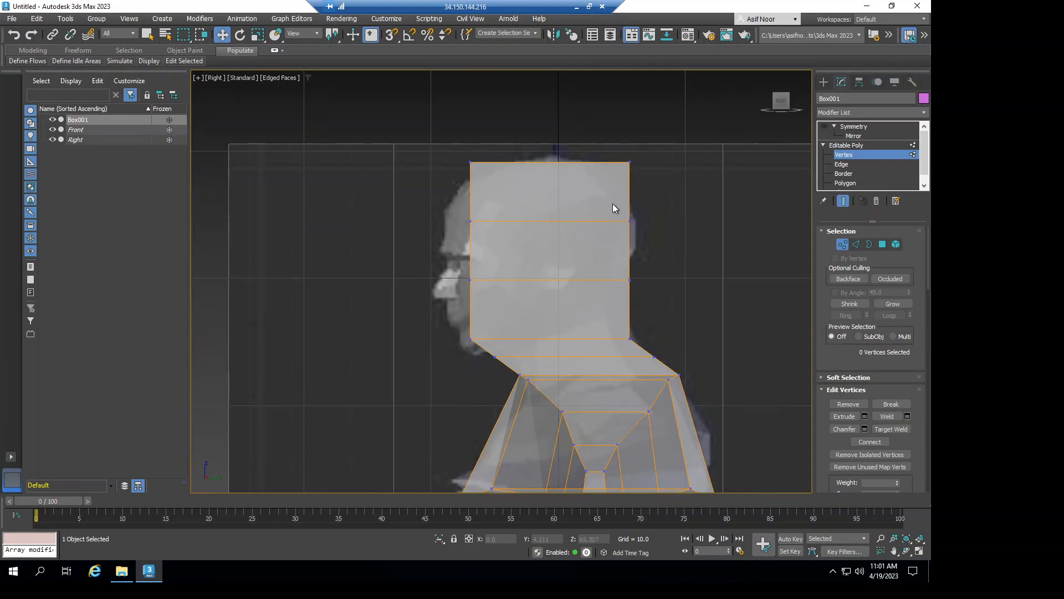
pyautogui.moveTo(647, 176); pyautogui.dragTo(656, 162)
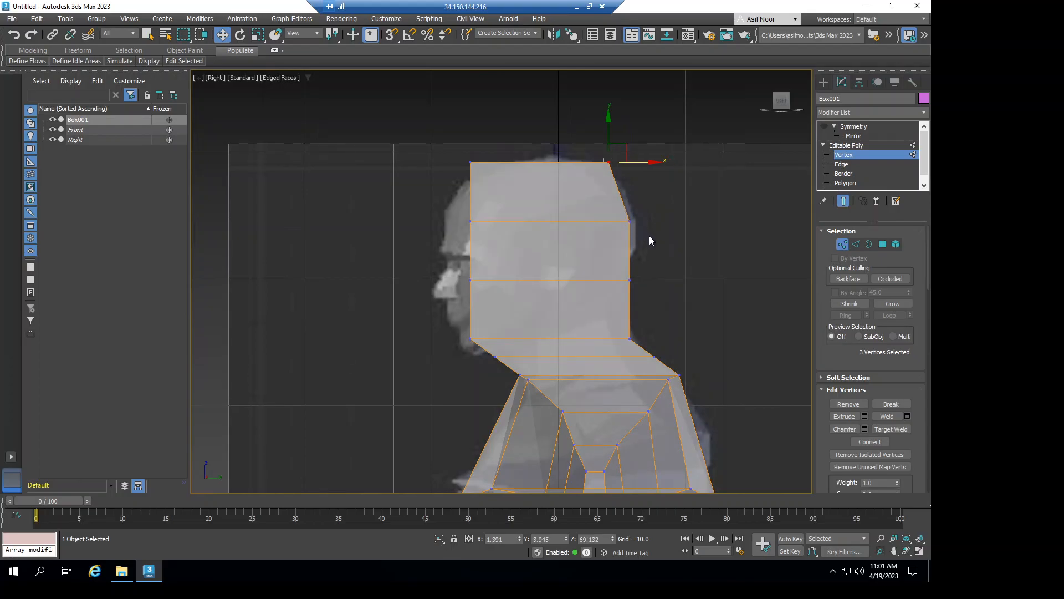
pyautogui.moveTo(659, 231); pyautogui.dragTo(682, 221)
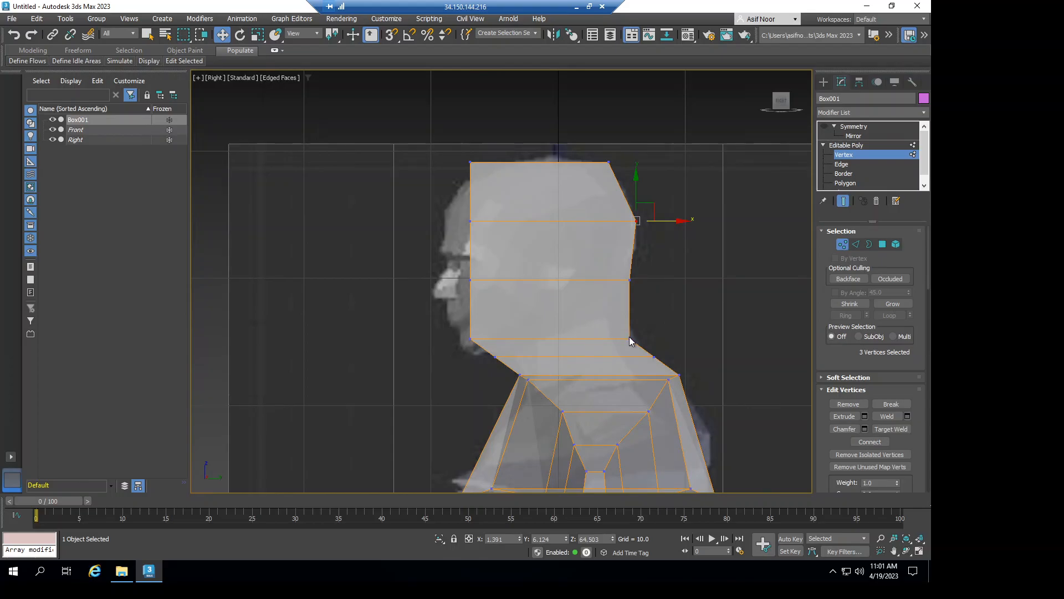
pyautogui.moveTo(612, 316); pyautogui.dragTo(644, 349)
pyautogui.moveTo(673, 339); pyautogui.dragTo(681, 340)
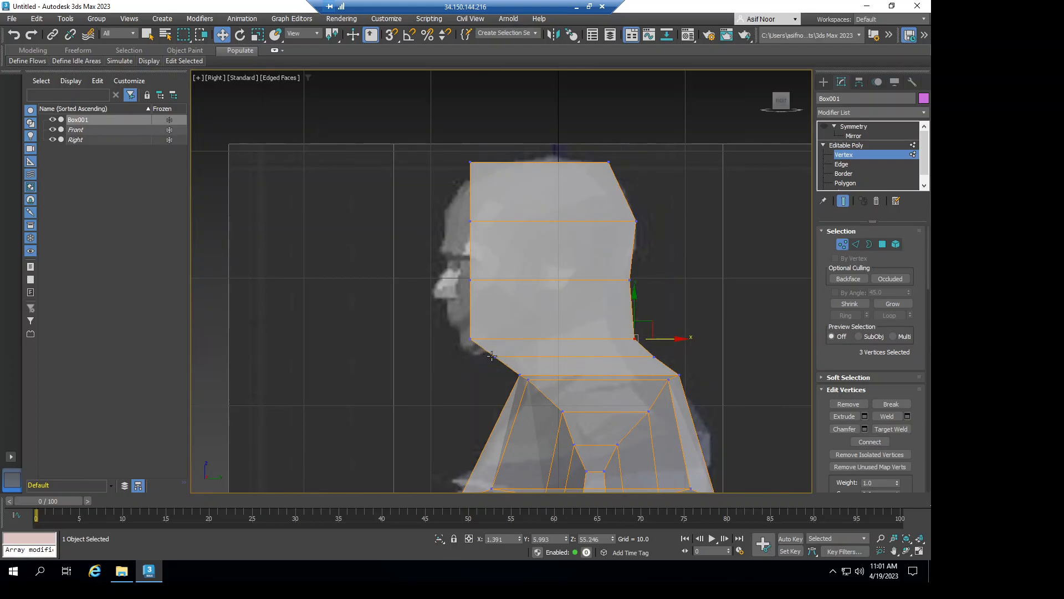
# Move the front neck vertices backward and the chin vertices down and slightly forward to form the jaw along the side reference.
pyautogui.moveTo(471, 351)
pyautogui.mouseDown()
pyautogui.moveTo(506, 371)
pyautogui.moveTo(556, 354)
pyautogui.mouseUp()
pyautogui.click(455, 317)
pyautogui.moveTo(453, 315); pyautogui.dragTo(476, 341)
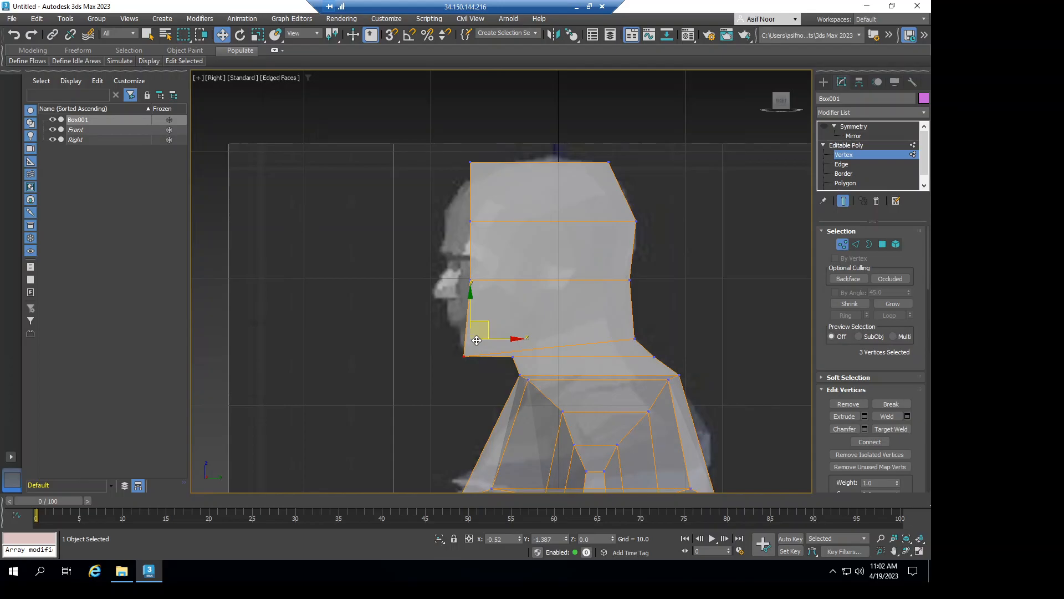
pyautogui.moveTo(477, 340); pyautogui.dragTo(470, 358)
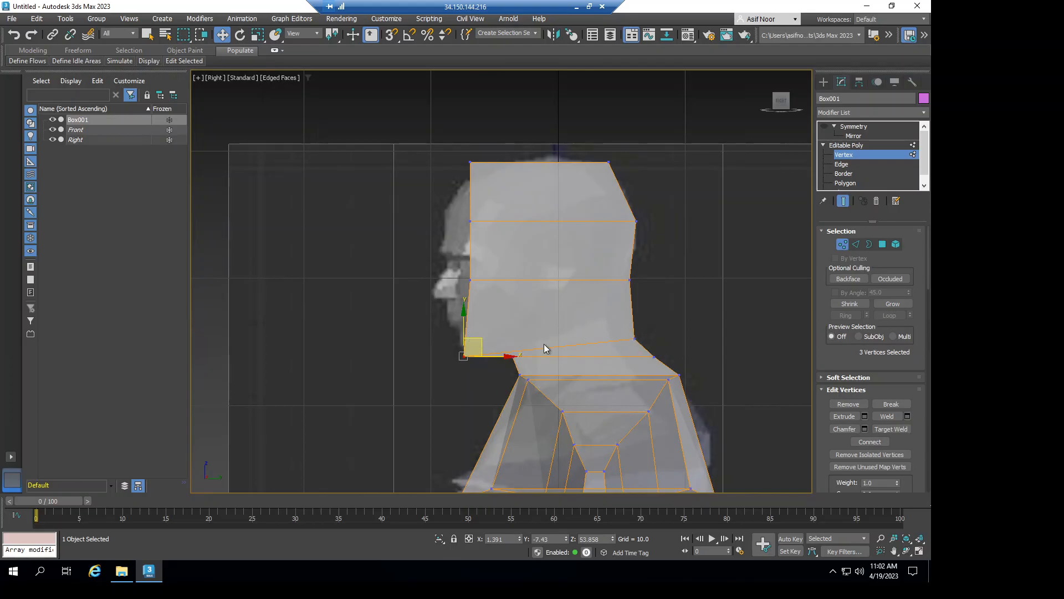
# Move the face's lower middle vertices about 3.1 units forward and its upper middle vertices about 2.8 units forward to match the profile.
pyautogui.click(438, 256)
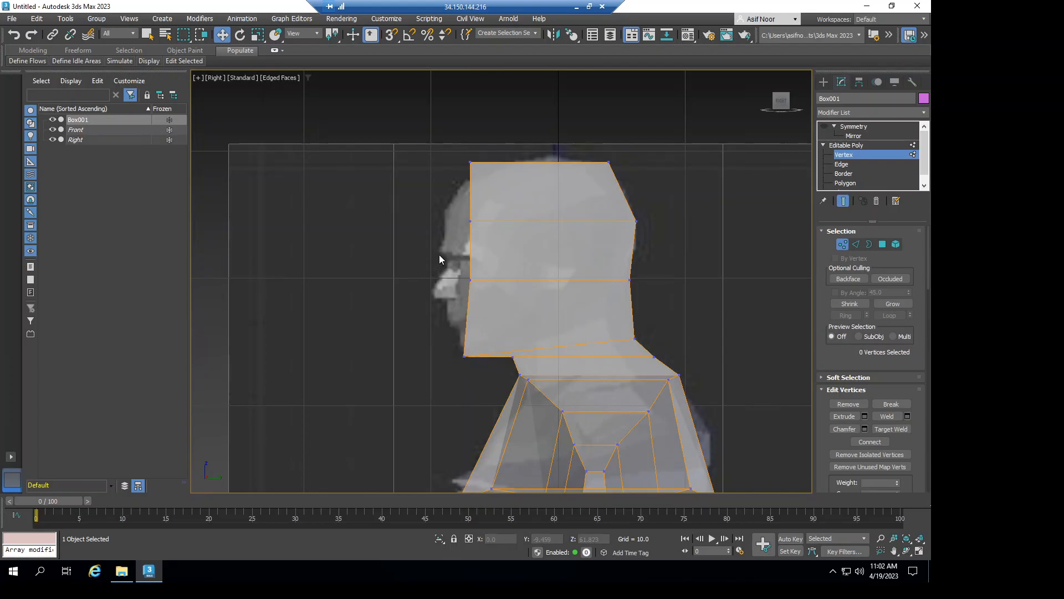
pyautogui.moveTo(439, 255); pyautogui.dragTo(490, 286)
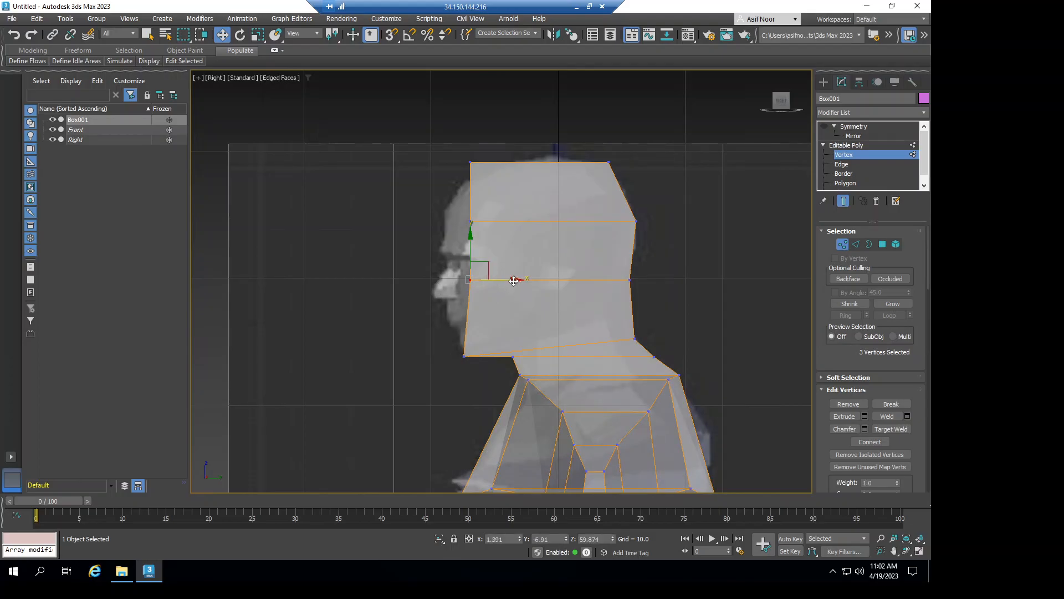
pyautogui.moveTo(514, 281); pyautogui.dragTo(474, 286)
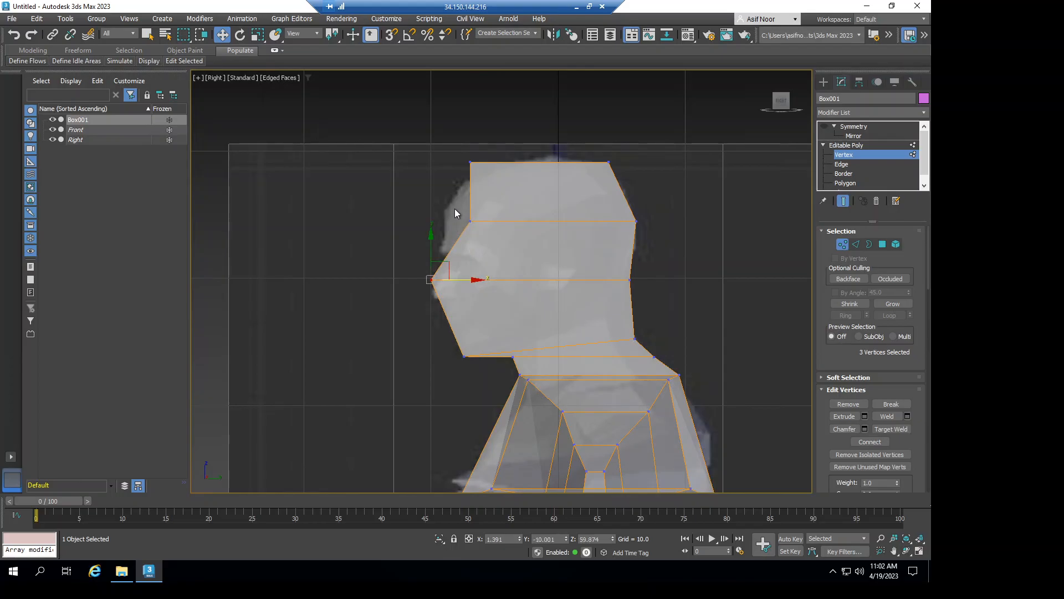
pyautogui.click(455, 208)
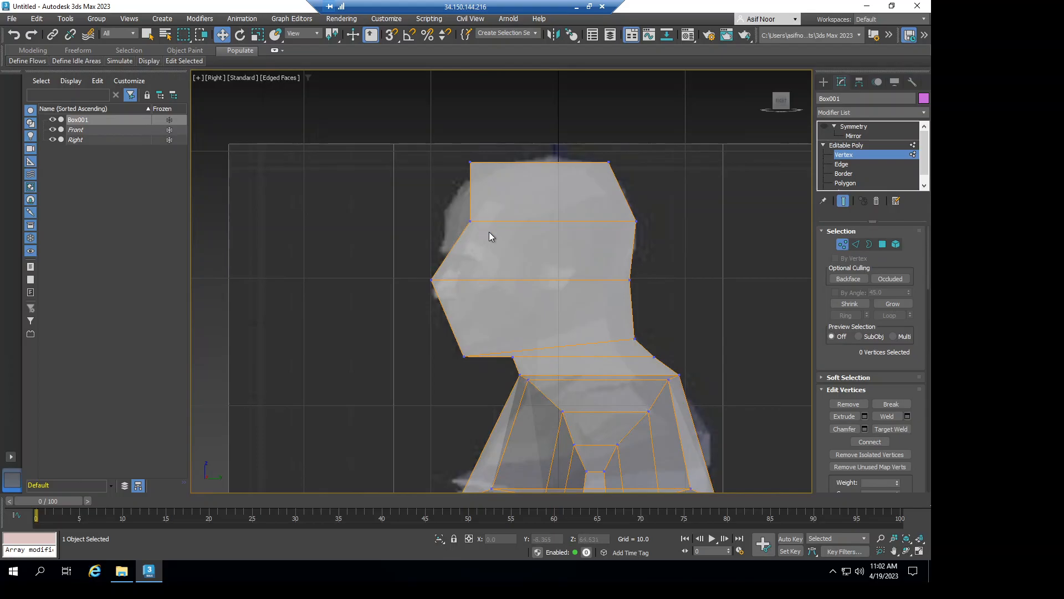
pyautogui.moveTo(489, 232)
pyautogui.mouseDown()
pyautogui.moveTo(461, 213)
pyautogui.moveTo(470, 223)
pyautogui.mouseUp()
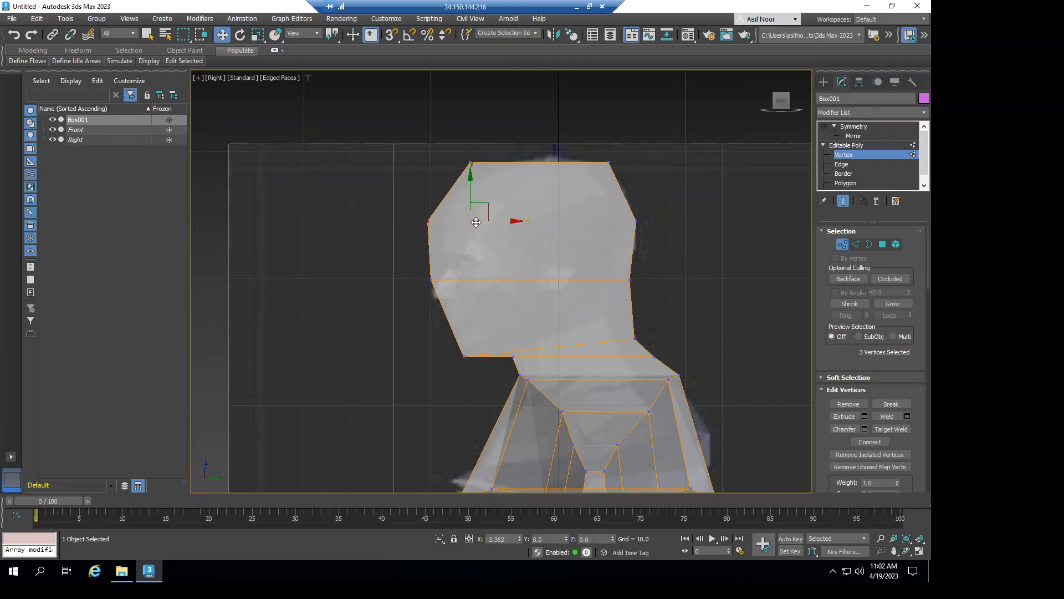
pyautogui.moveTo(475, 222); pyautogui.dragTo(476, 221)
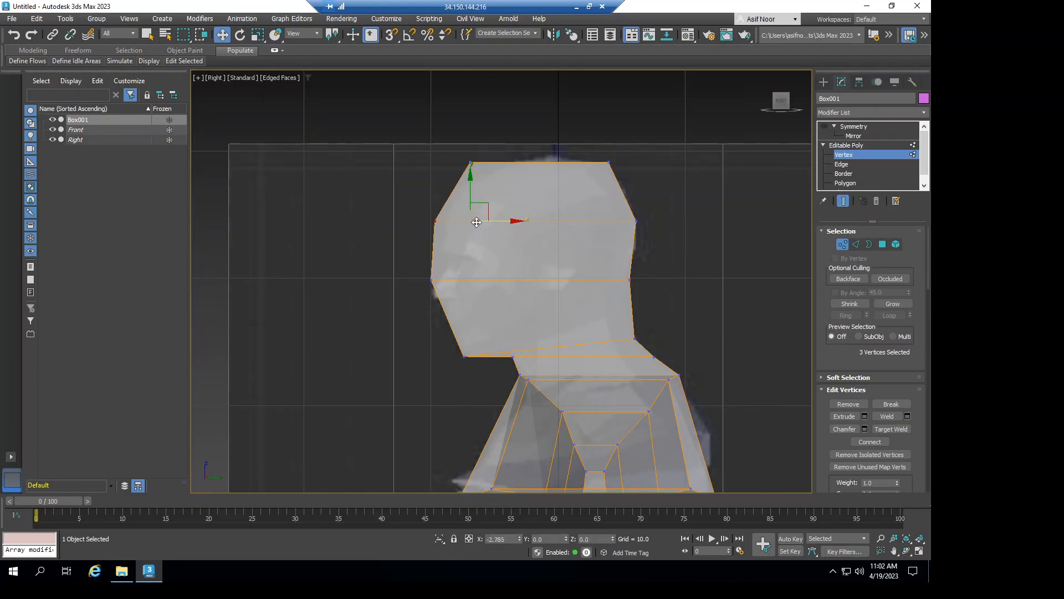
# Shift the three top front head vertices about 0.9 units backward to slope the forehead.
pyautogui.click(469, 159)
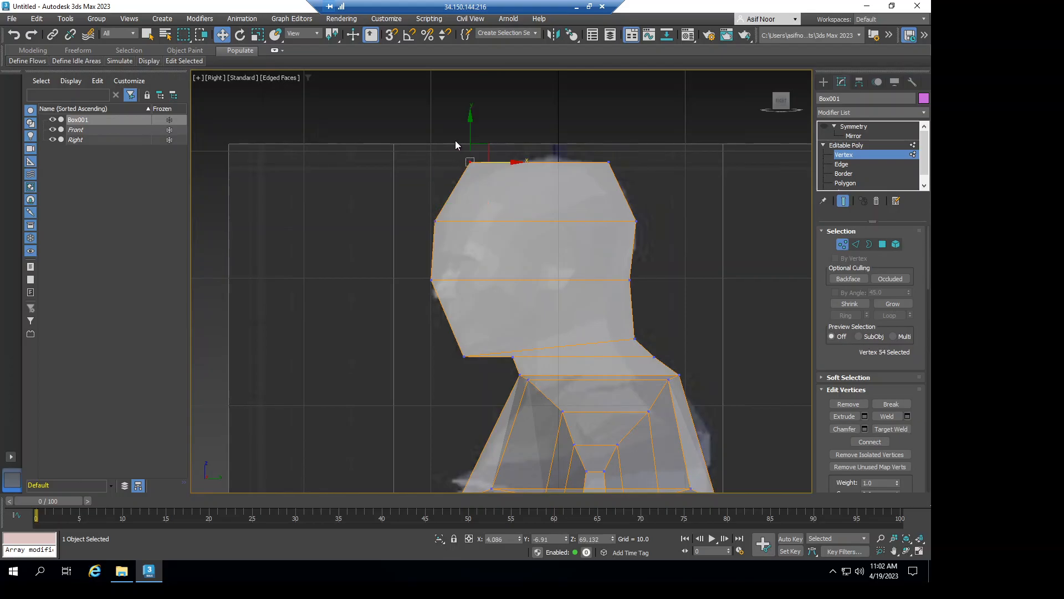
pyautogui.click(455, 141)
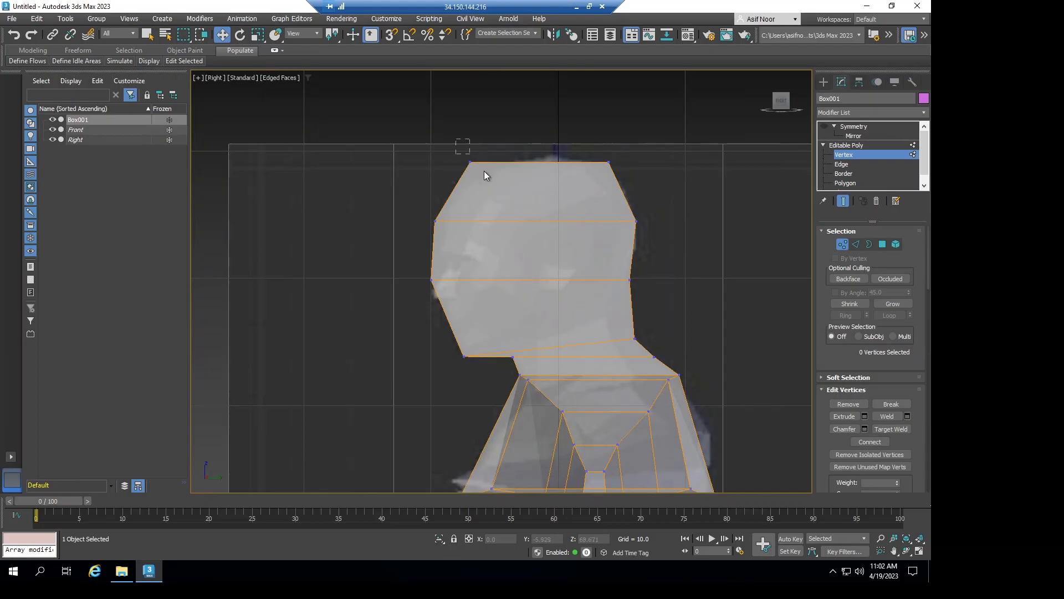
pyautogui.moveTo(487, 173); pyautogui.dragTo(505, 168)
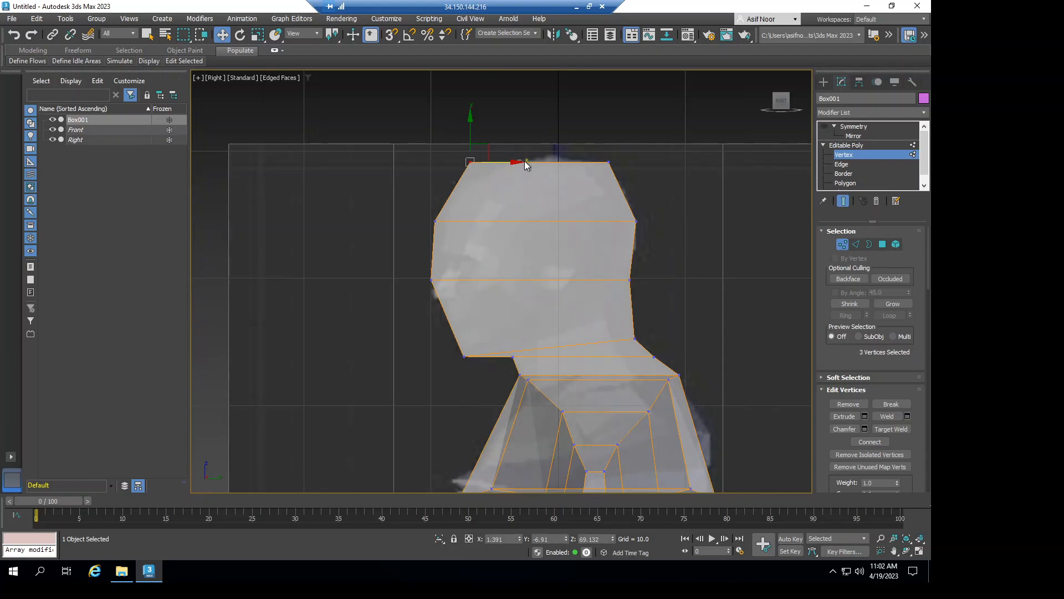
pyautogui.click(507, 162)
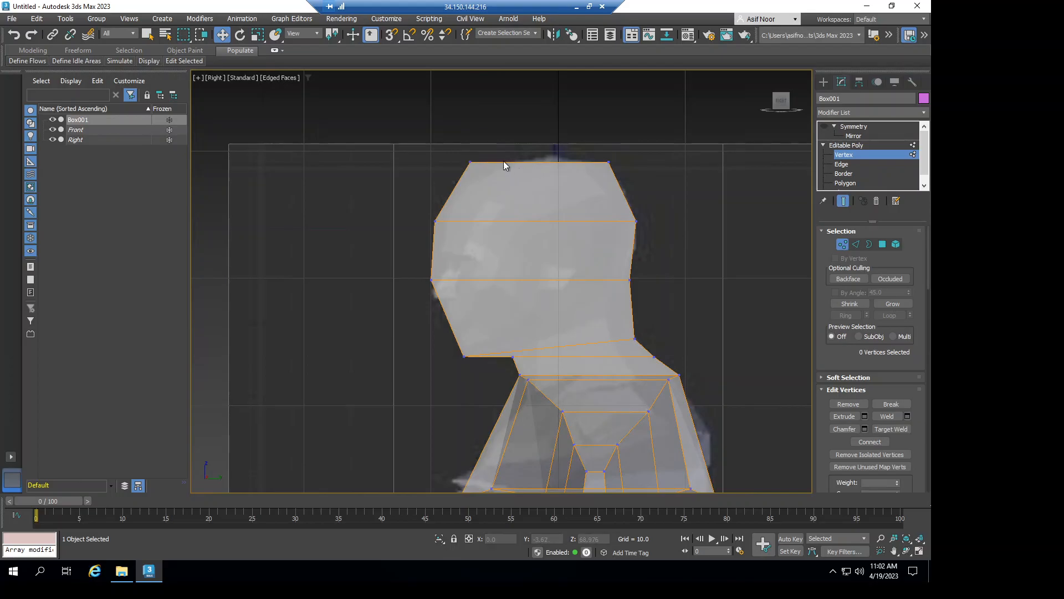
pyautogui.moveTo(490, 174)
pyautogui.mouseDown()
pyautogui.moveTo(463, 155)
pyautogui.moveTo(526, 163)
pyautogui.mouseUp()
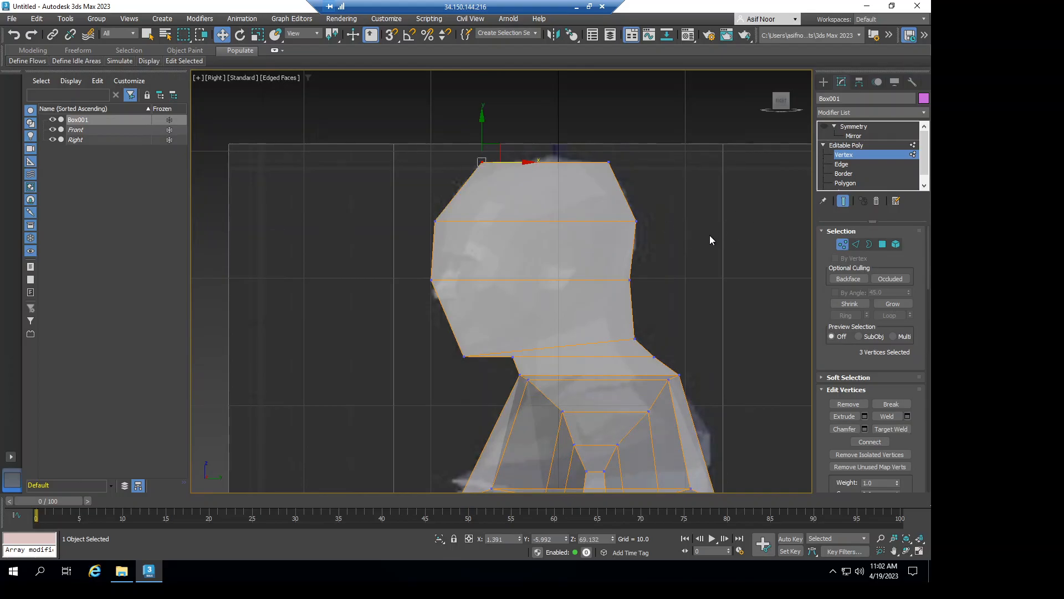
# Connect the head's front-to-back edges with 1 segment to add a vertical loop through the side of the head, and return to the front view.
pyautogui.moveTo(666, 169); pyautogui.dragTo(652, 145, button='middle')
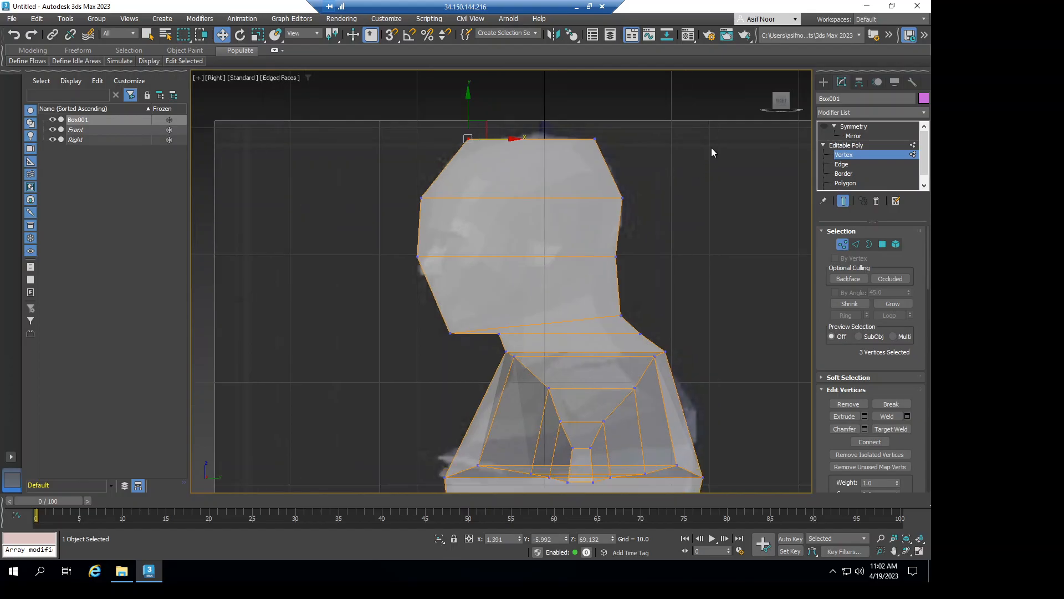
pyautogui.moveTo(772, 105)
pyautogui.click(842, 164)
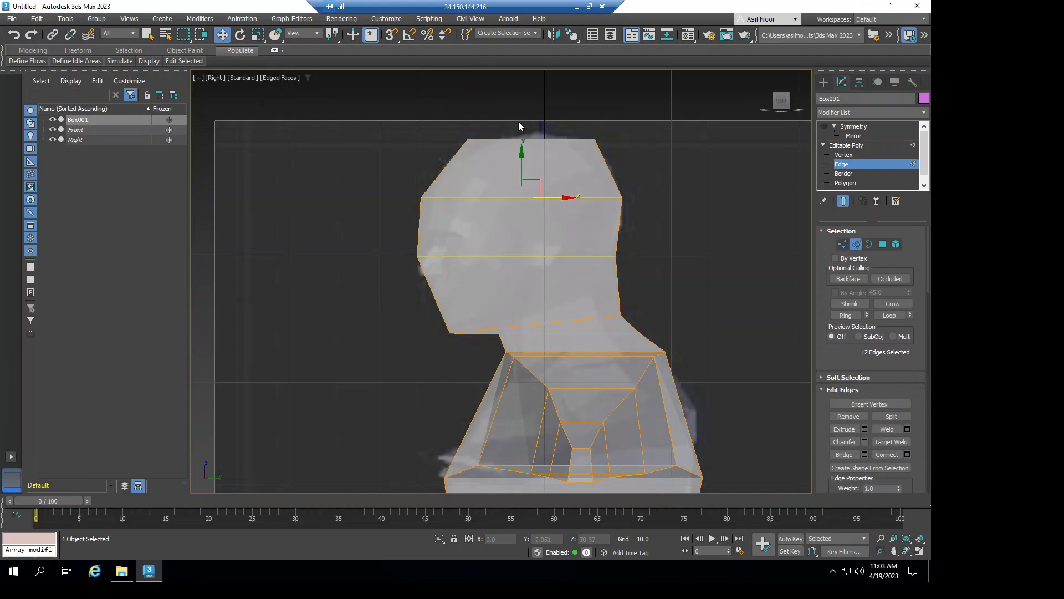
pyautogui.moveTo(544, 264); pyautogui.dragTo(562, 324)
pyautogui.click(528, 138)
pyautogui.click(907, 454)
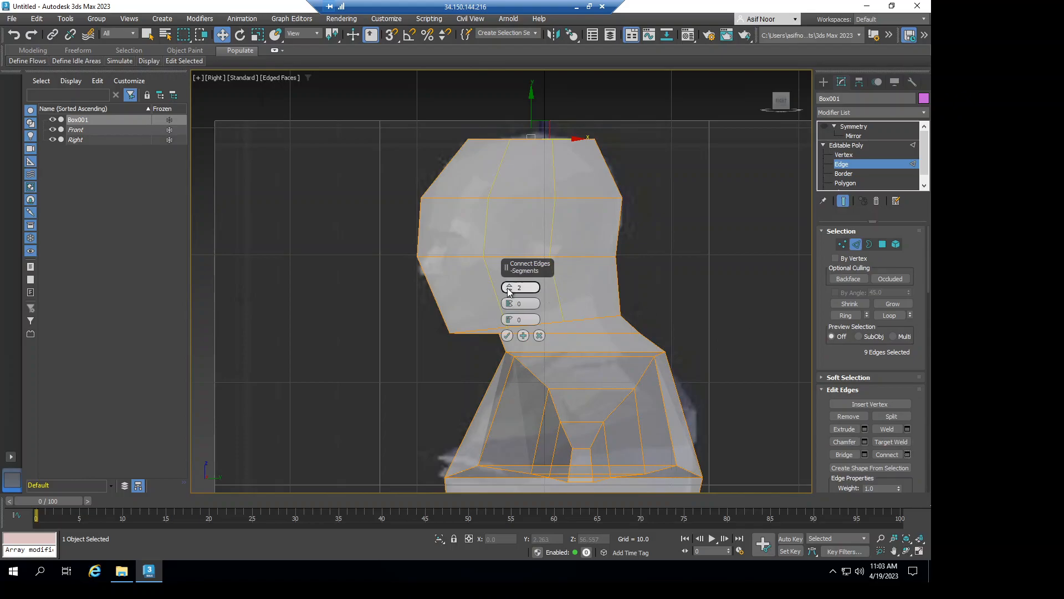
pyautogui.moveTo(511, 290); pyautogui.dragTo(514, 332)
pyautogui.click(508, 335)
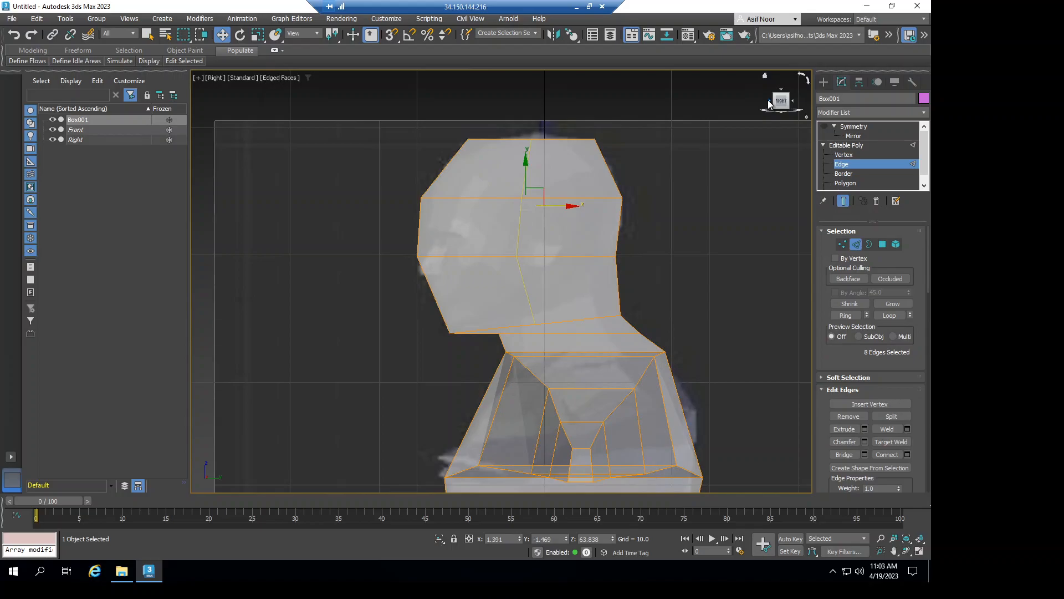
pyautogui.click(769, 102)
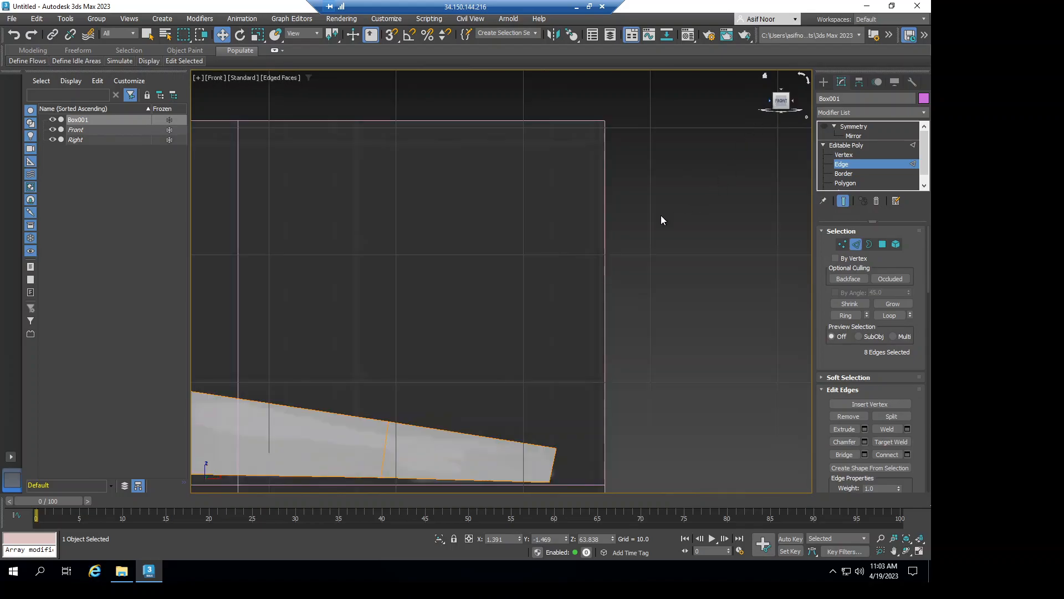
# Try to widen the head by moving the eight edges of its side loop about 1 unit outward, and undo the move.
pyautogui.moveTo(367, 273); pyautogui.dragTo(529, 444, button='middle')
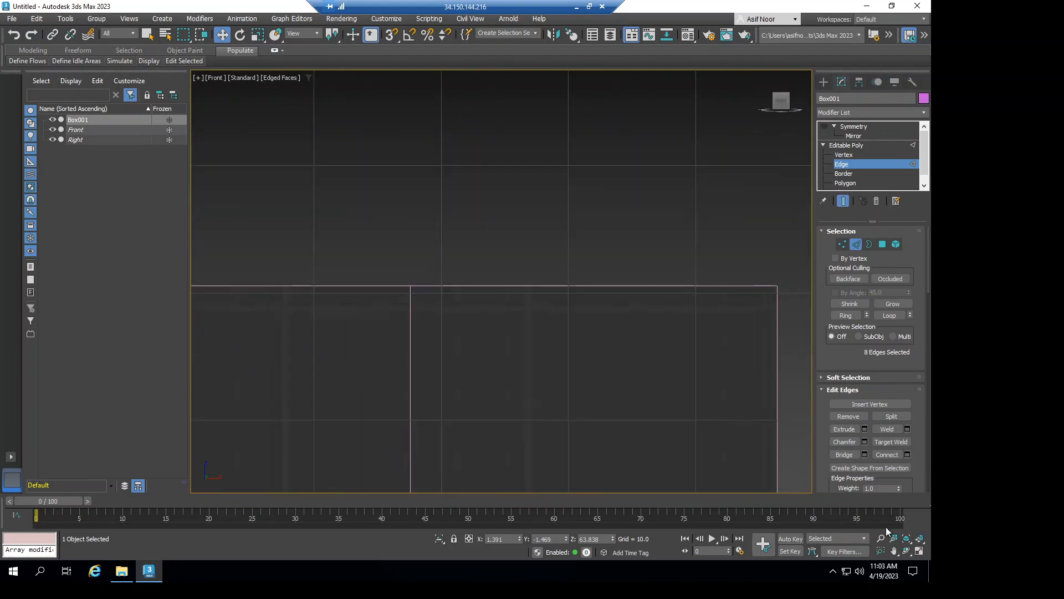
pyautogui.click(907, 540)
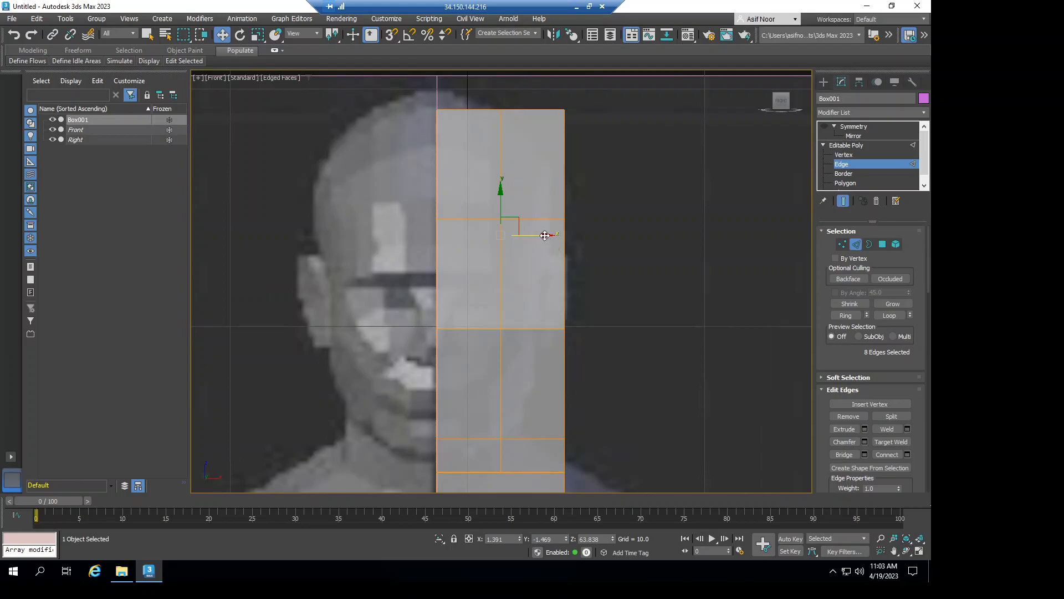
pyautogui.keyDown('shift'); pyautogui.moveTo(556, 235); pyautogui.dragTo(571, 235); pyautogui.keyUp('shift')
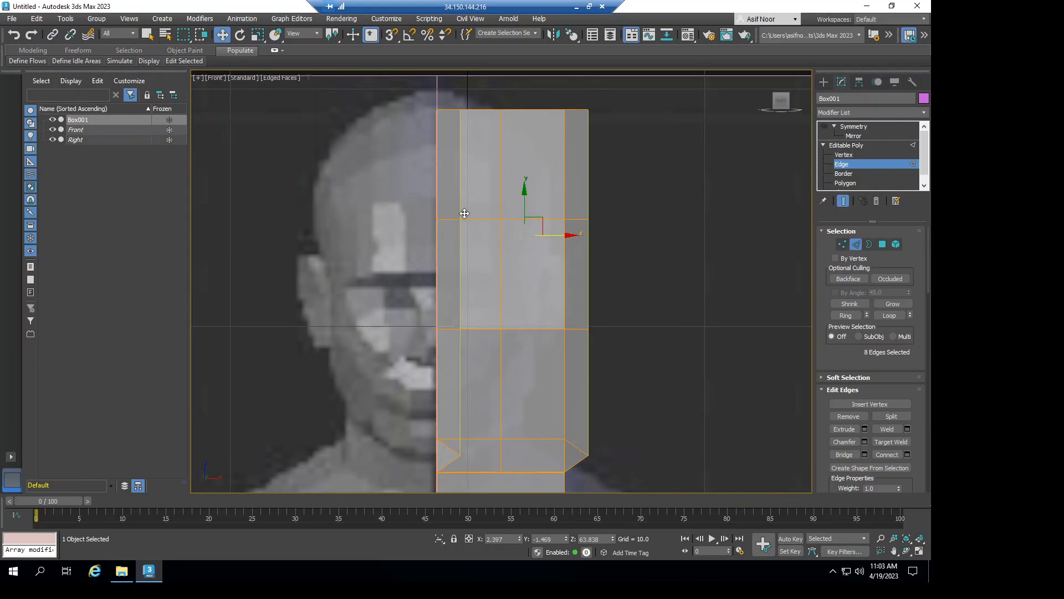
pyautogui.hotkey('ctrl', 'z')
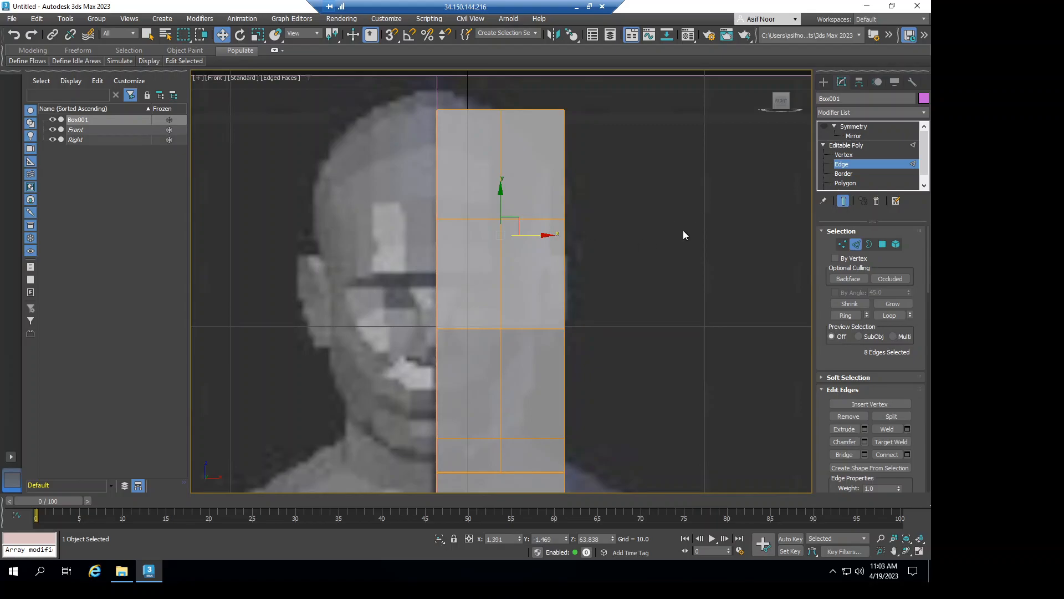
# Move only the three outer-side edges of the head's vertical loop about 0.8 units outward to widen the side of the head.
pyautogui.moveTo(590, 285)
pyautogui.keyDown('alt'); pyautogui.mouseDown(button='middle')
pyautogui.moveTo(579, 285)
pyautogui.moveTo(591, 285)
pyautogui.mouseUp(button='middle'); pyautogui.keyUp('alt')
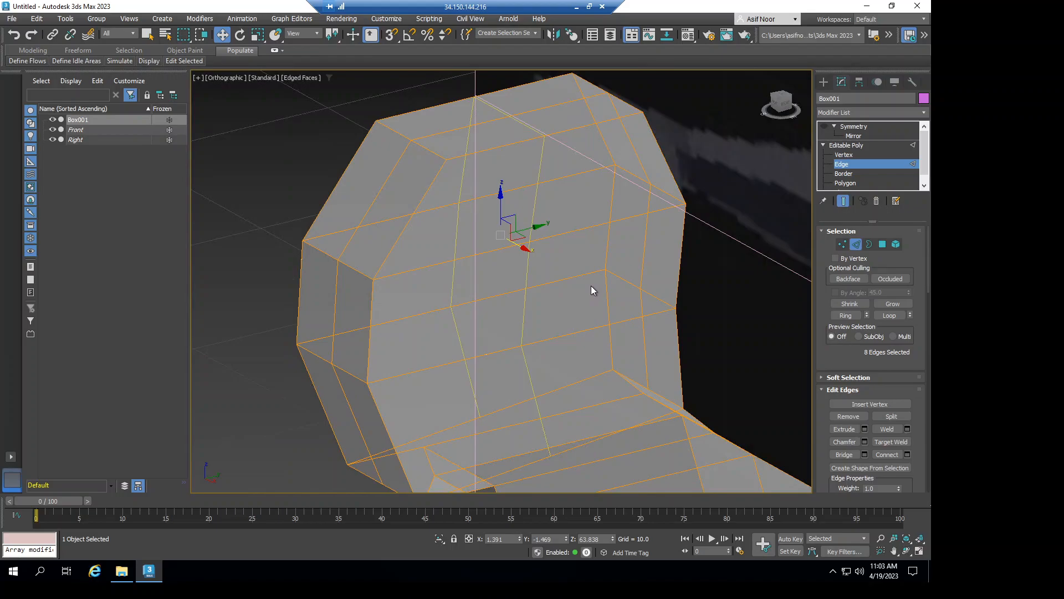
pyautogui.keyDown('alt'); pyautogui.moveTo(447, 140); pyautogui.dragTo(457, 137, button='middle'); pyautogui.keyUp('alt')
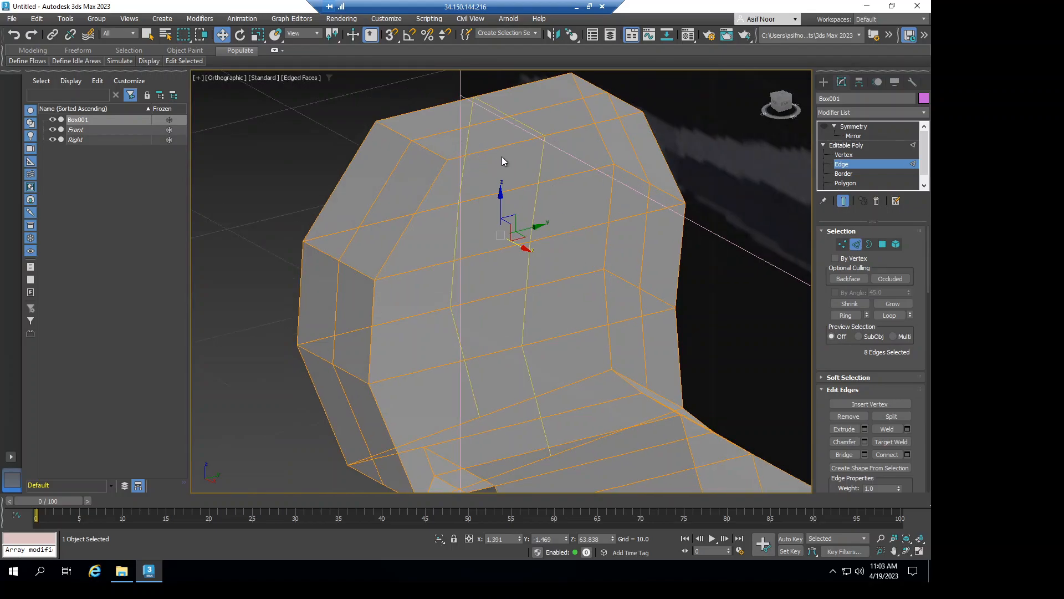
pyautogui.click(542, 160)
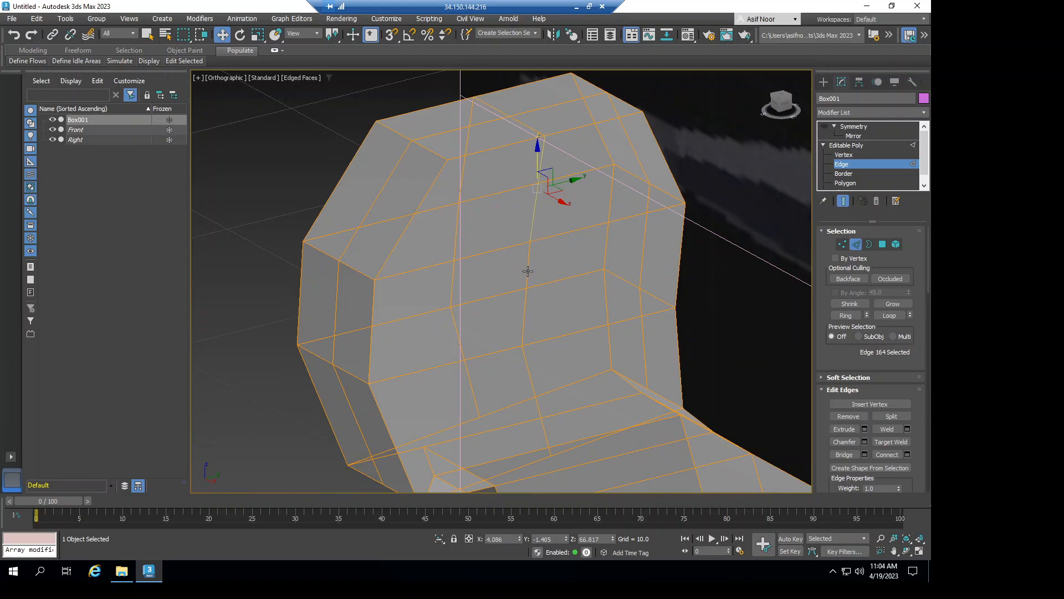
pyautogui.keyDown('ctrl'); pyautogui.click(532, 309); pyautogui.keyUp('ctrl')
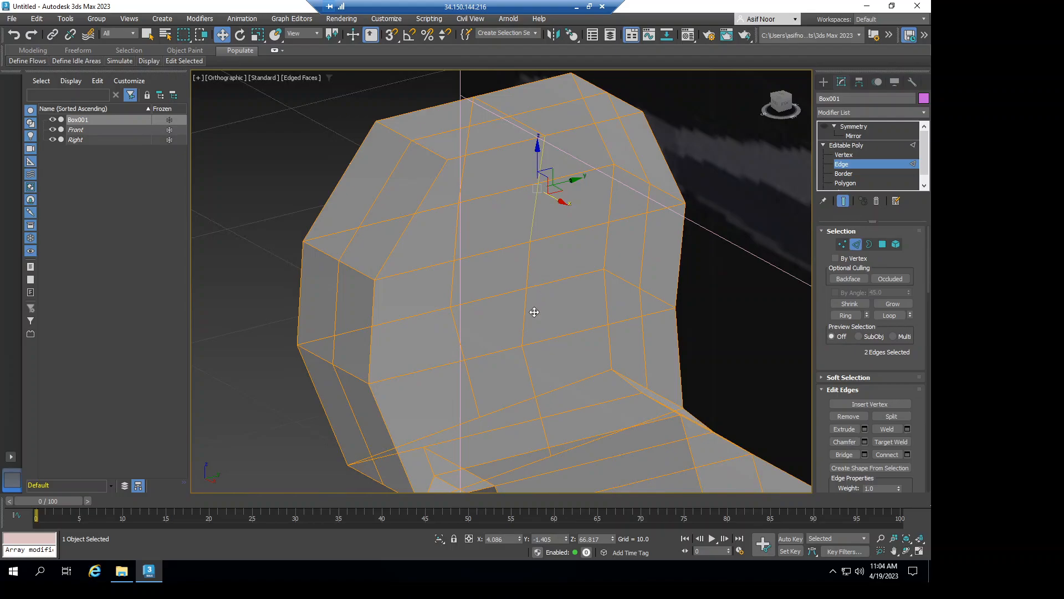
pyautogui.keyDown('ctrl'); pyautogui.click(529, 362); pyautogui.keyUp('ctrl')
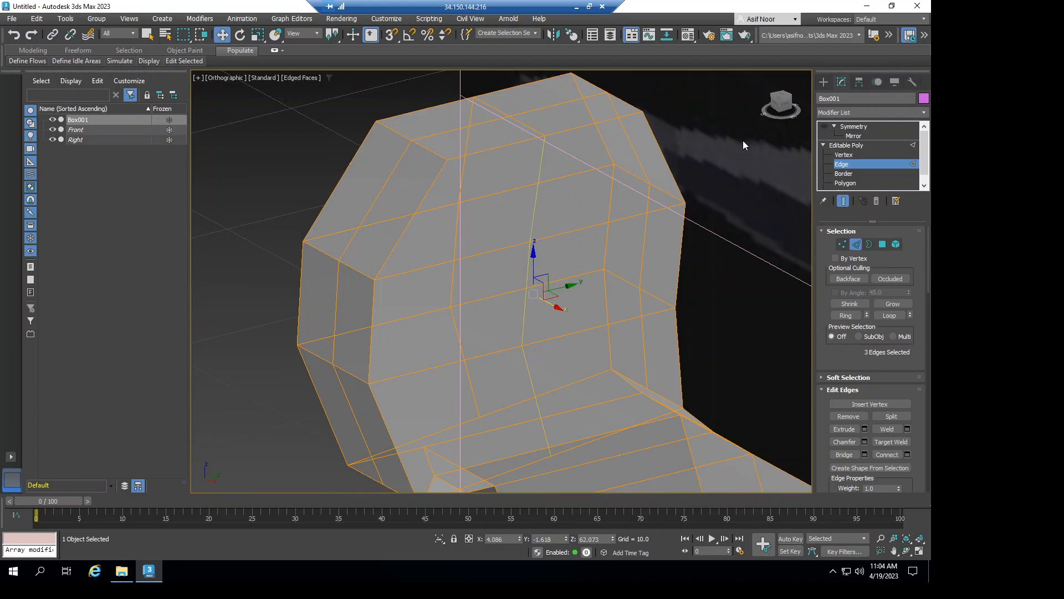
pyautogui.click(774, 107)
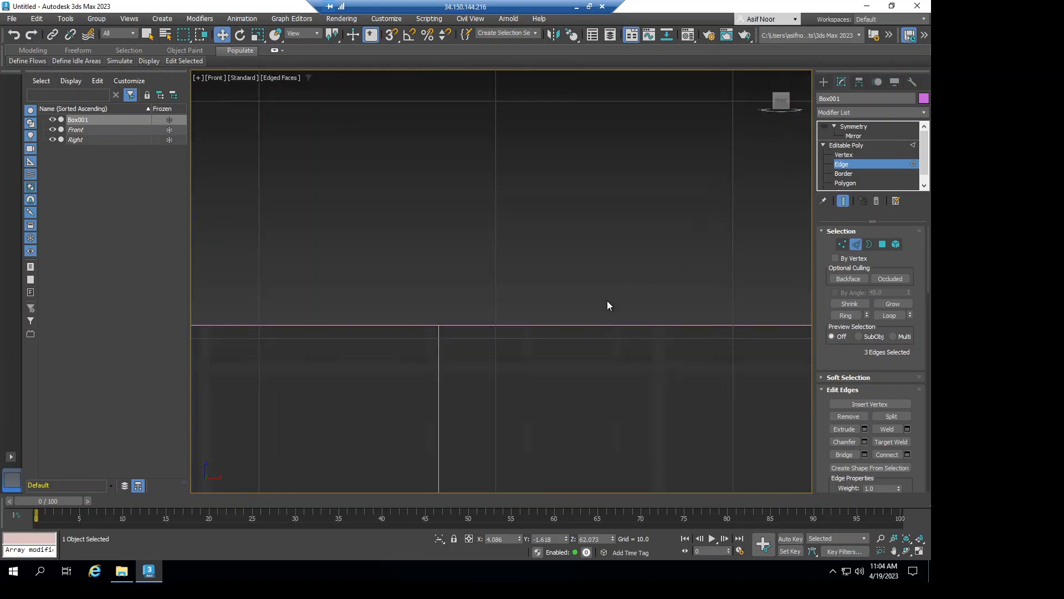
pyautogui.click(910, 537)
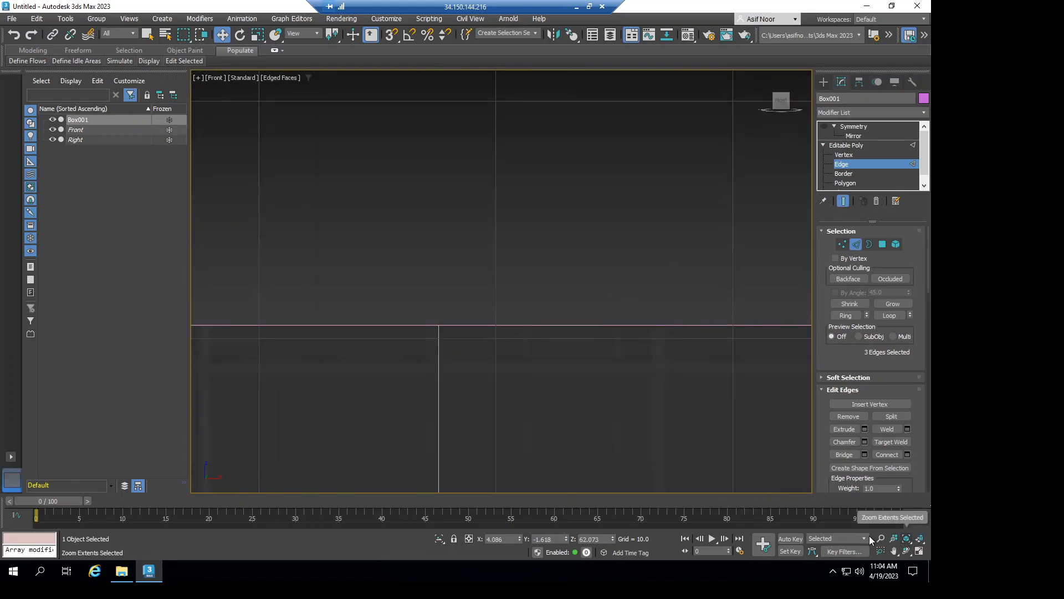
pyautogui.keyDown('shift'); pyautogui.moveTo(547, 276); pyautogui.dragTo(567, 276); pyautogui.keyUp('shift')
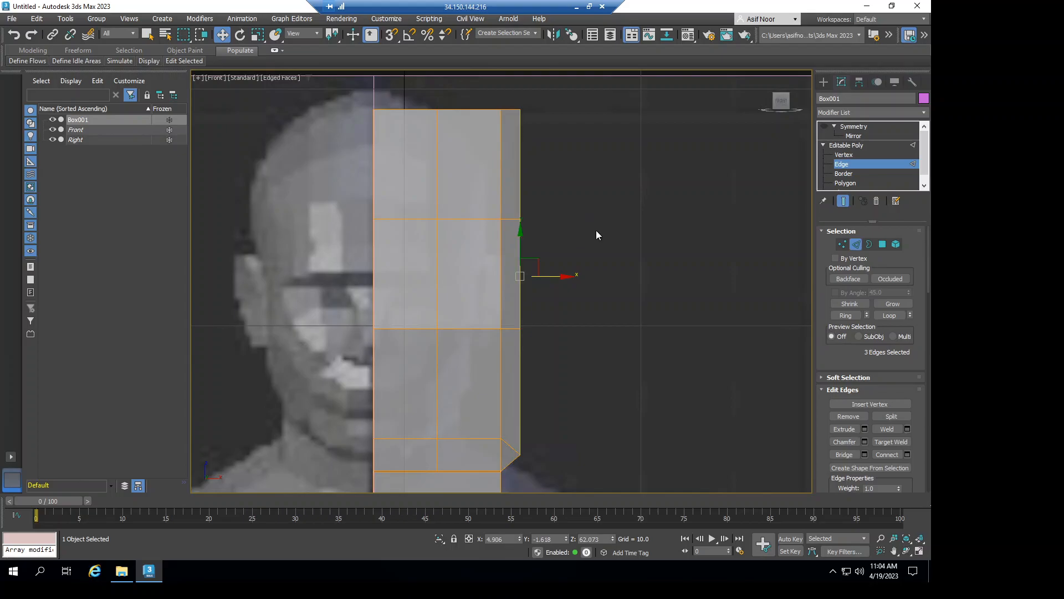
# Delete the eight inner polygons along the head and neck's centre plane, leaving the symmetry side open.
pyautogui.click(857, 182)
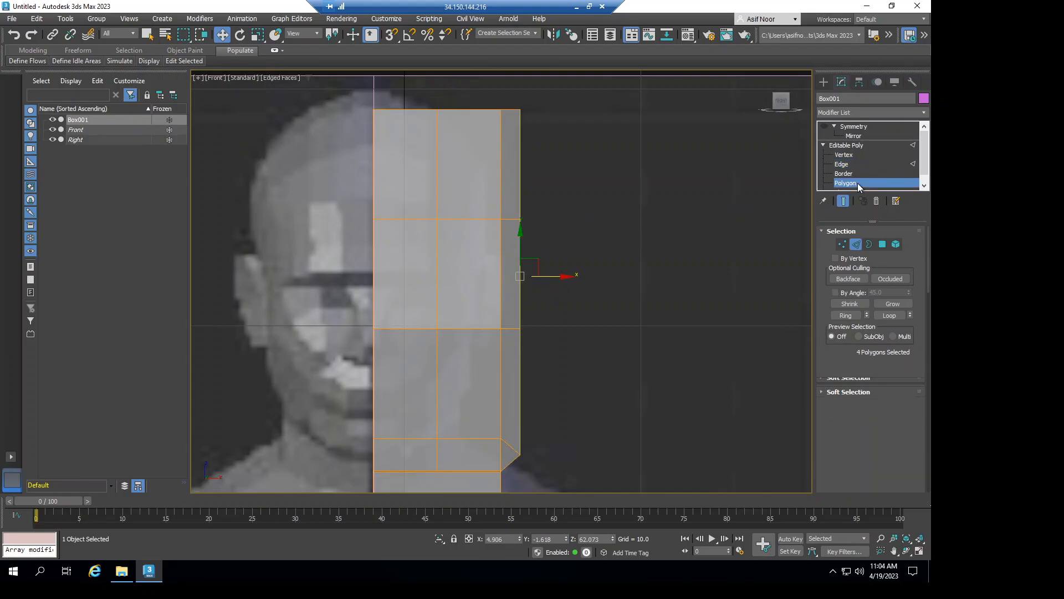
pyautogui.moveTo(614, 258); pyautogui.dragTo(573, 182, button='middle')
pyautogui.keyDown('alt'); pyautogui.moveTo(585, 231); pyautogui.dragTo(600, 237, button='middle'); pyautogui.keyUp('alt')
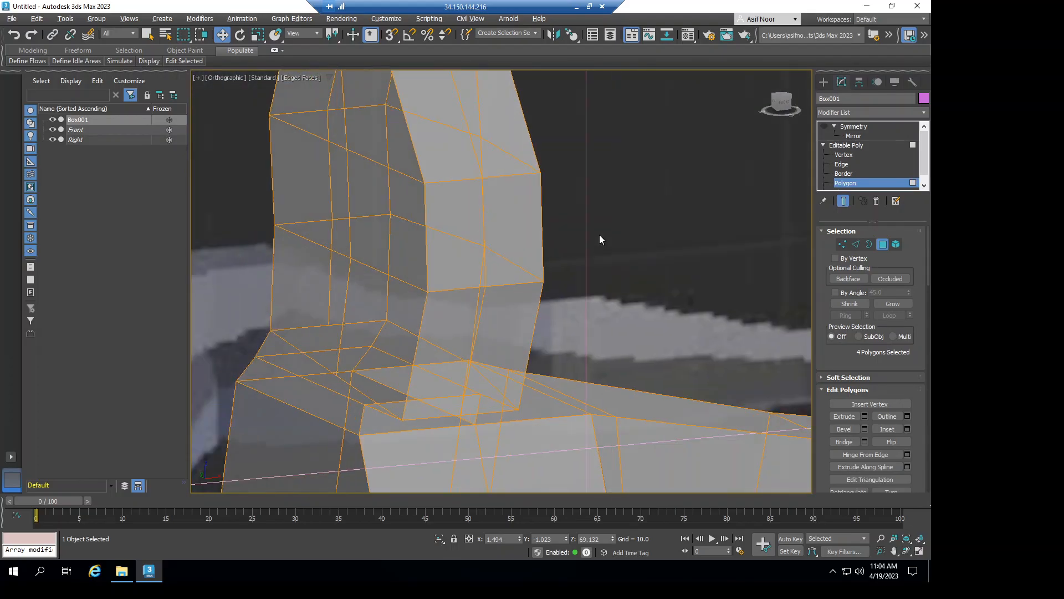
pyautogui.scroll(-2, 599, 235)
pyautogui.scroll(-2, 477, 338)
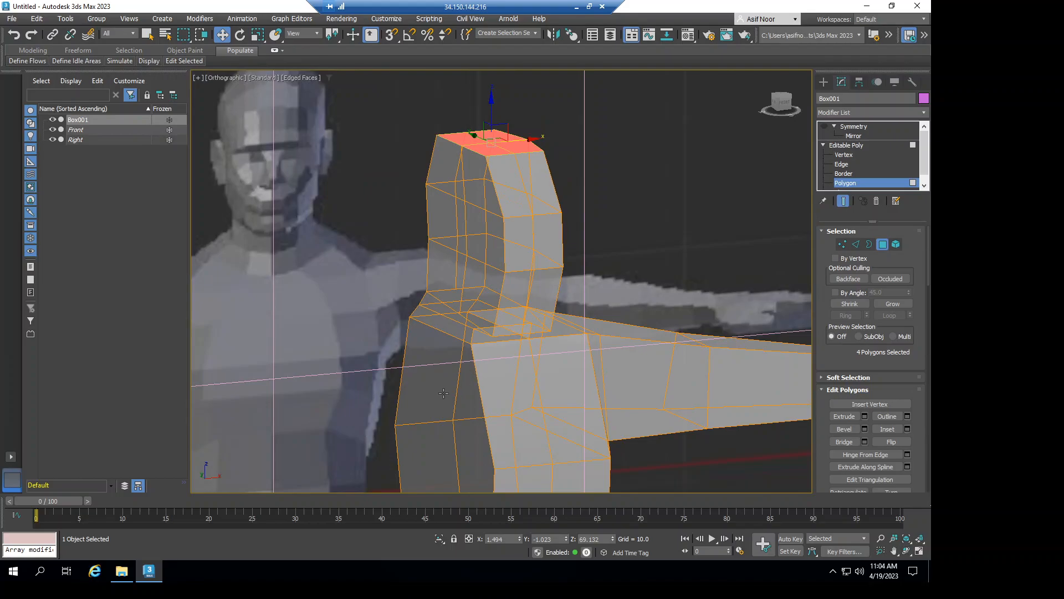
pyautogui.click(440, 319)
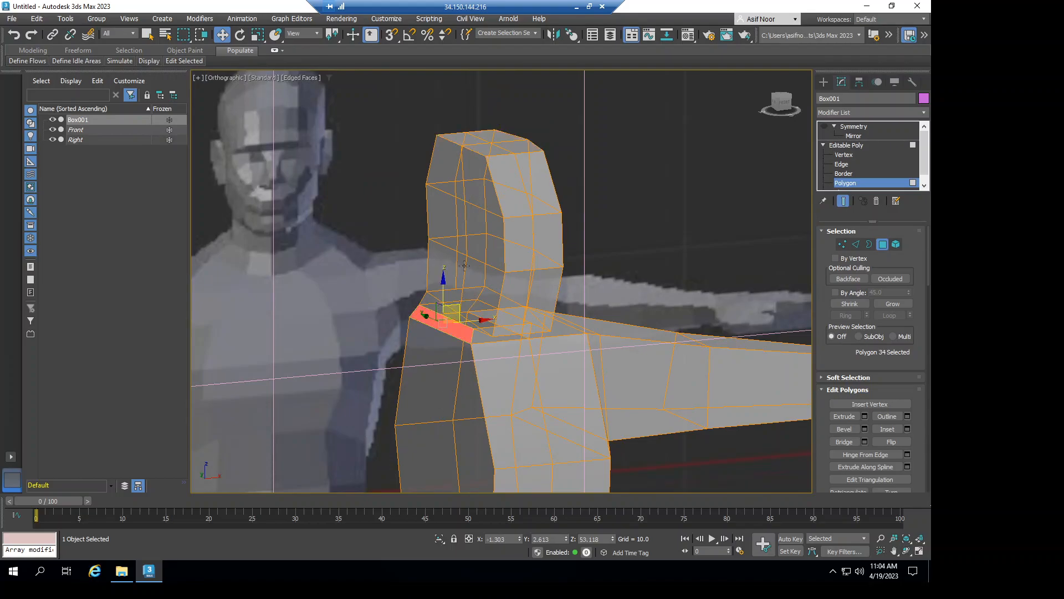
pyautogui.keyDown('ctrl'); pyautogui.click(429, 300); pyautogui.keyUp('ctrl')
pyautogui.keyDown('ctrl'); pyautogui.click(447, 252); pyautogui.keyUp('ctrl')
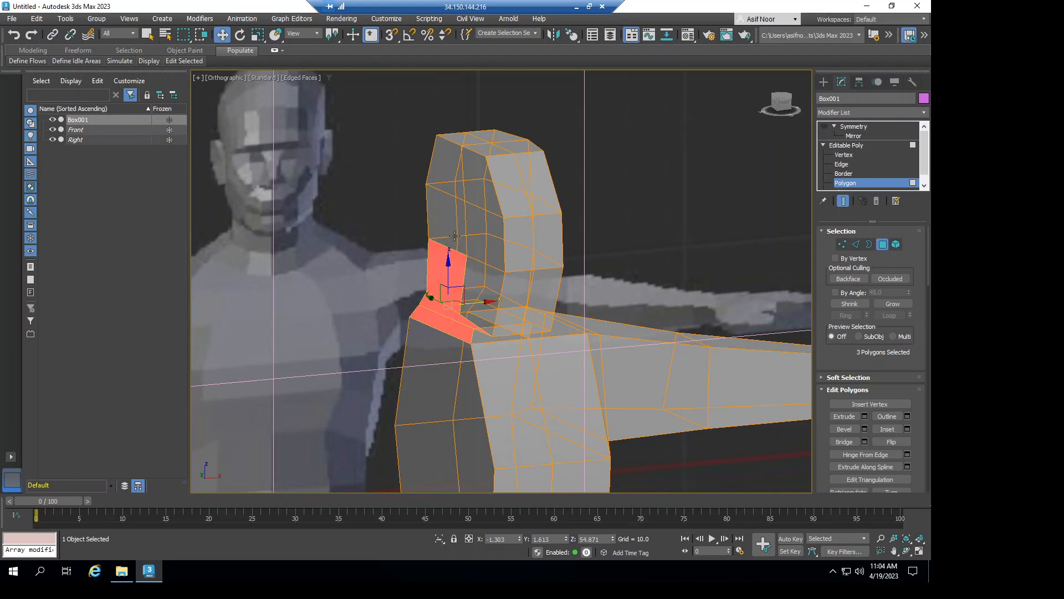
pyautogui.keyDown('ctrl'); pyautogui.click(445, 189); pyautogui.keyUp('ctrl')
pyautogui.keyDown('ctrl'); pyautogui.click(446, 174); pyautogui.keyUp('ctrl')
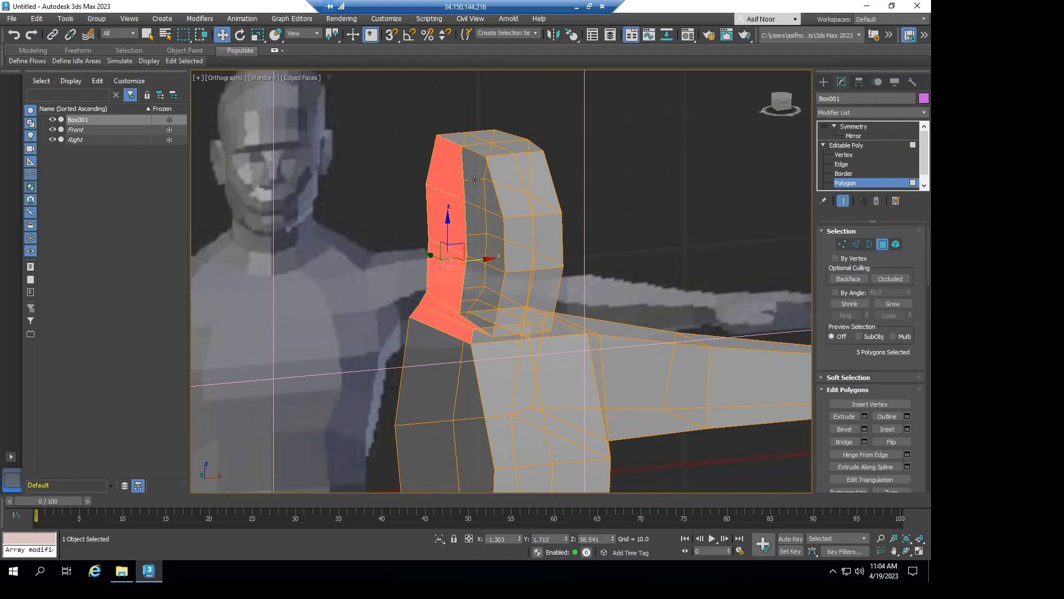
pyautogui.keyDown('ctrl'); pyautogui.click(475, 180); pyautogui.keyUp('ctrl')
pyautogui.keyDown('ctrl'); pyautogui.click(476, 280); pyautogui.keyUp('ctrl')
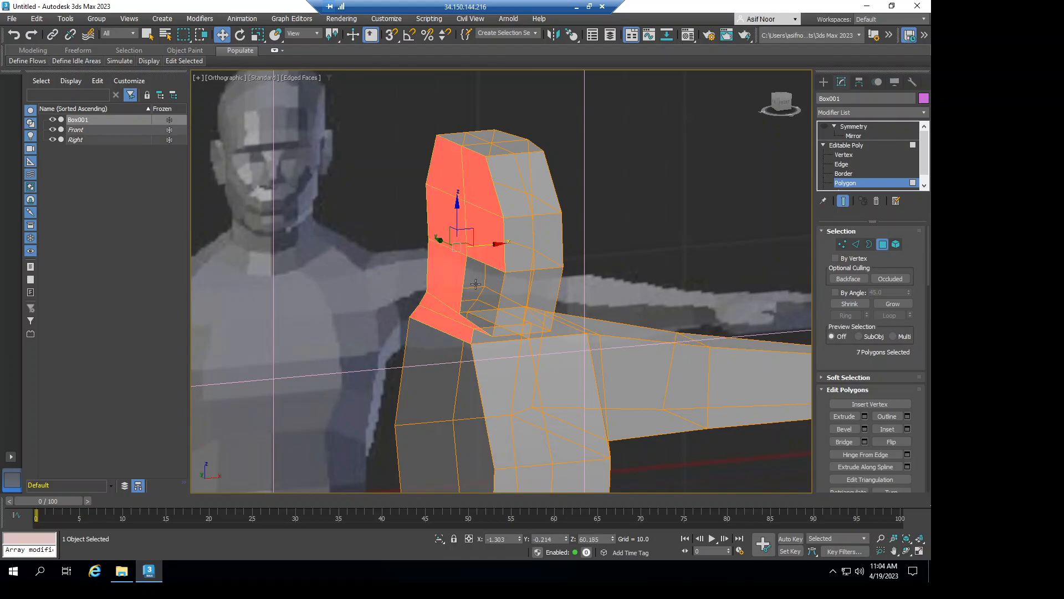
pyautogui.keyDown('ctrl'); pyautogui.click(480, 311); pyautogui.keyUp('ctrl')
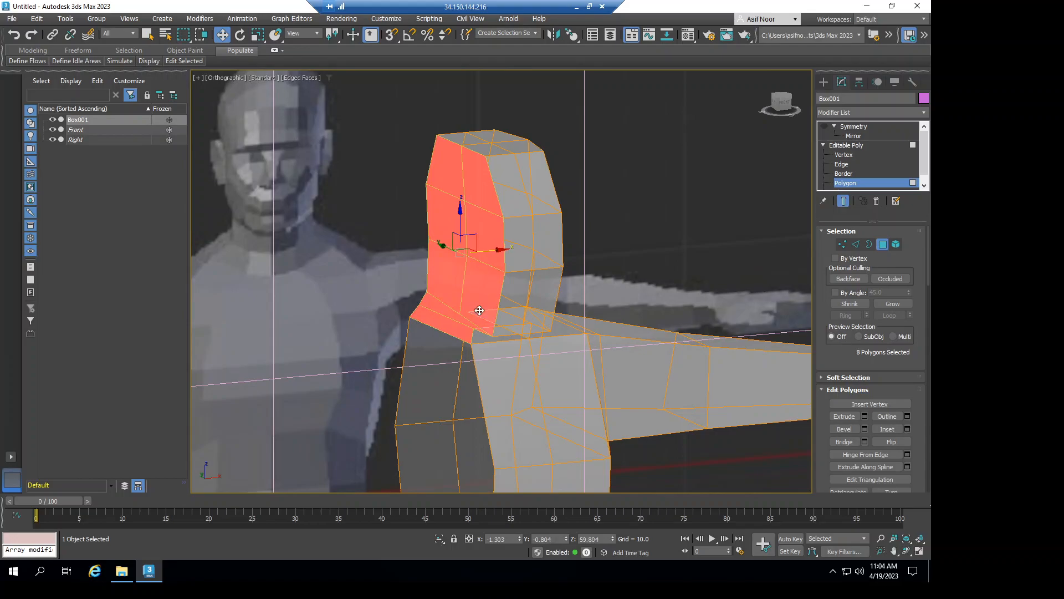
pyautogui.press('Delete')
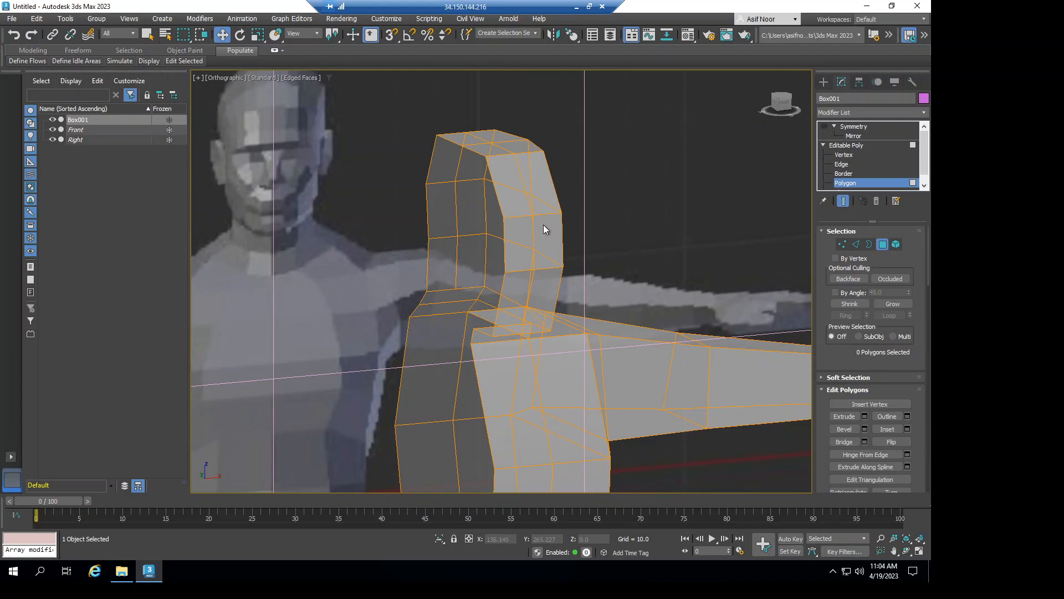
# Raise the two middle vertices on top of the head, including the one at the centre line, about 0.8 units to round the crown.
pyautogui.moveTo(490, 203)
pyautogui.keyDown('alt'); pyautogui.mouseDown(button='middle')
pyautogui.moveTo(463, 191)
pyautogui.moveTo(437, 218)
pyautogui.moveTo(485, 250)
pyautogui.moveTo(464, 221)
pyautogui.moveTo(495, 201)
pyautogui.mouseUp(button='middle'); pyautogui.keyUp('alt')
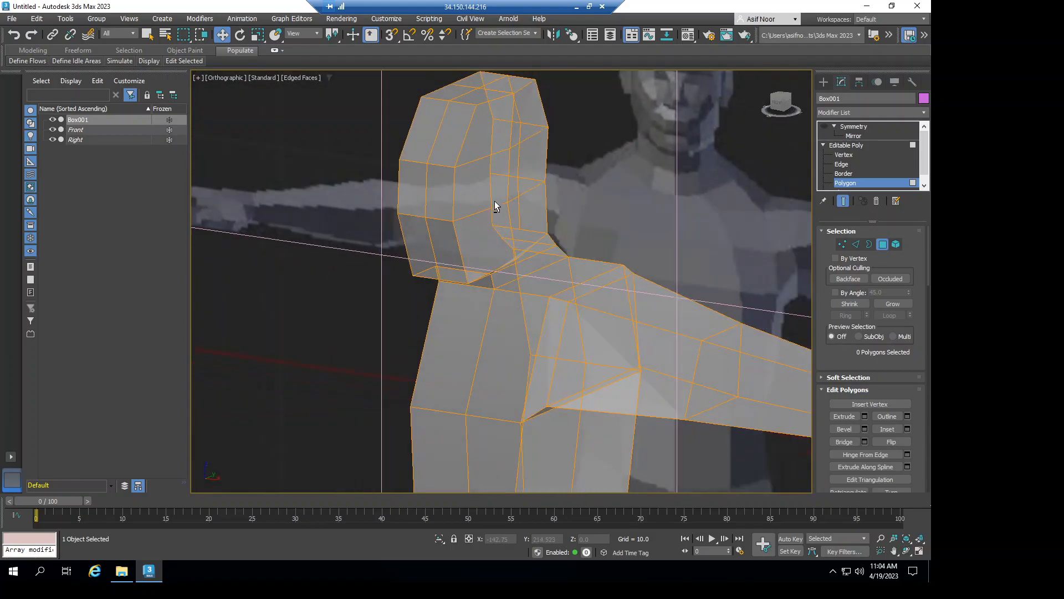
pyautogui.click(469, 92)
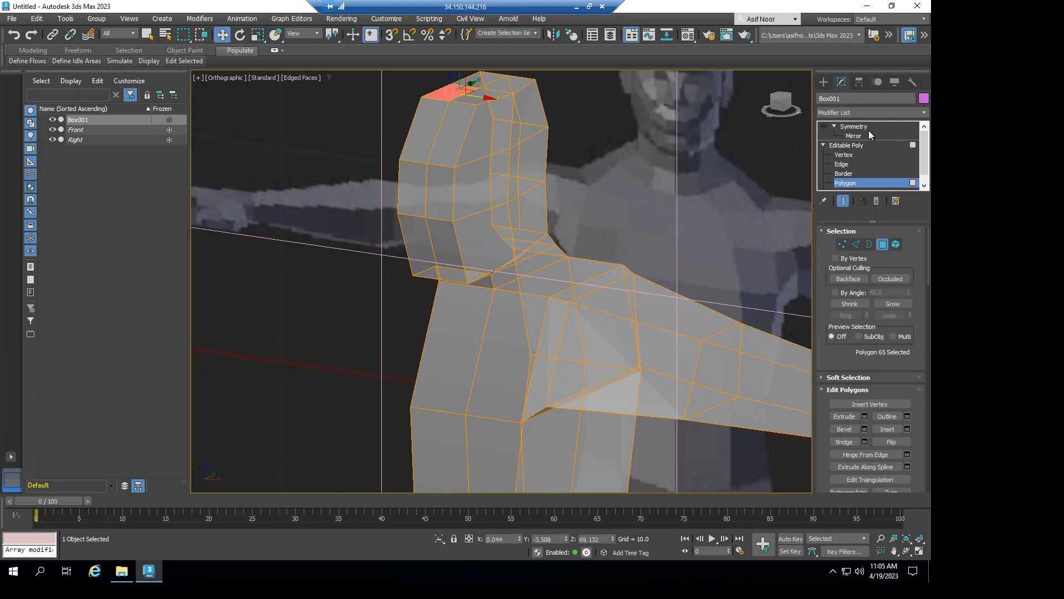
pyautogui.click(842, 165)
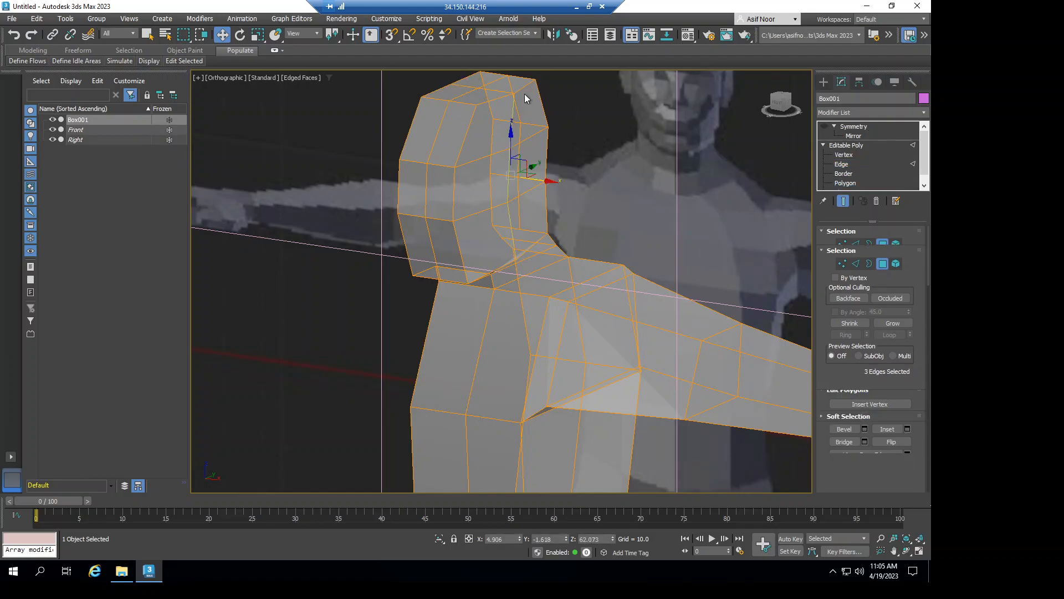
pyautogui.press('1')
pyautogui.click(478, 87)
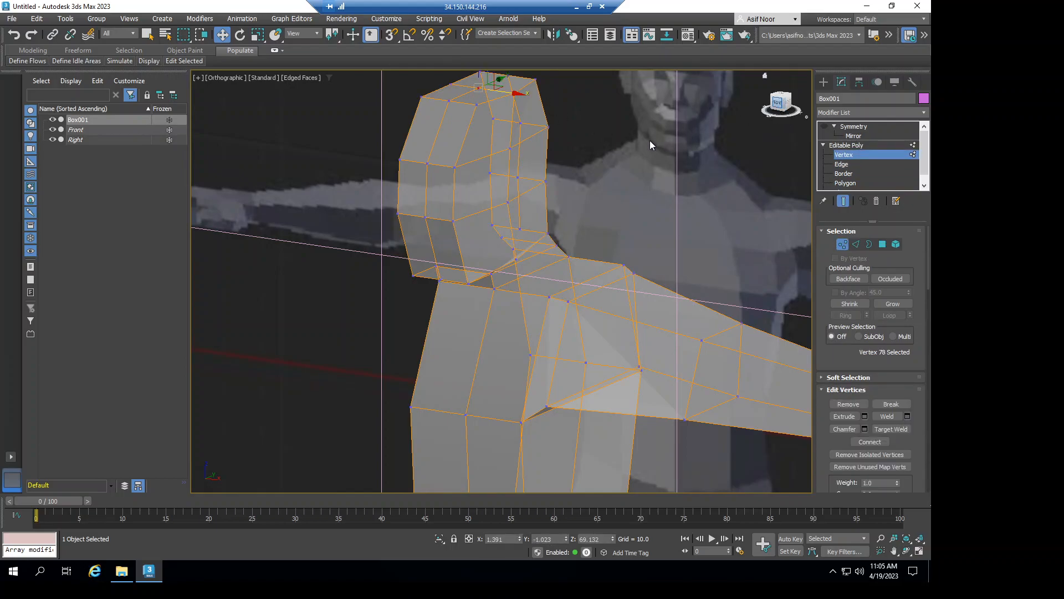
pyautogui.press('f')
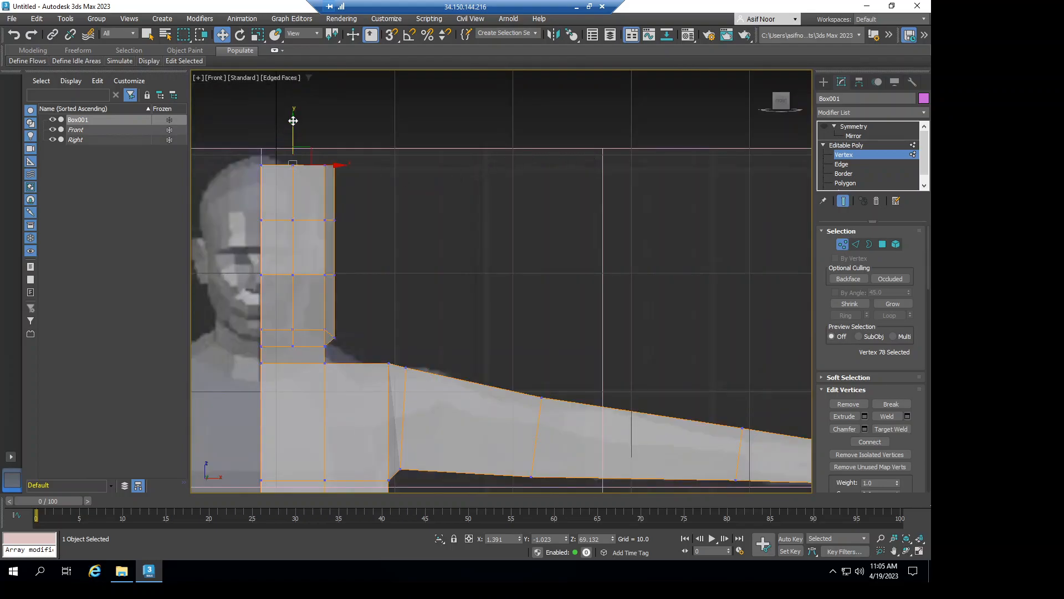
pyautogui.moveTo(424, 189); pyautogui.dragTo(522, 221, button='middle')
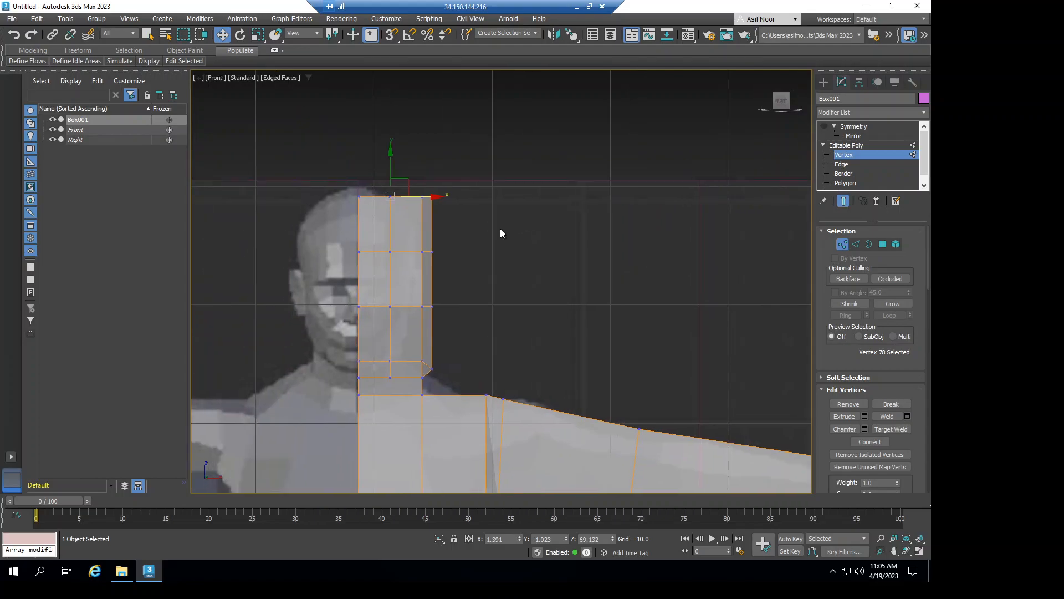
pyautogui.keyDown('alt'); pyautogui.moveTo(508, 271); pyautogui.dragTo(507, 272, button='middle'); pyautogui.keyUp('alt')
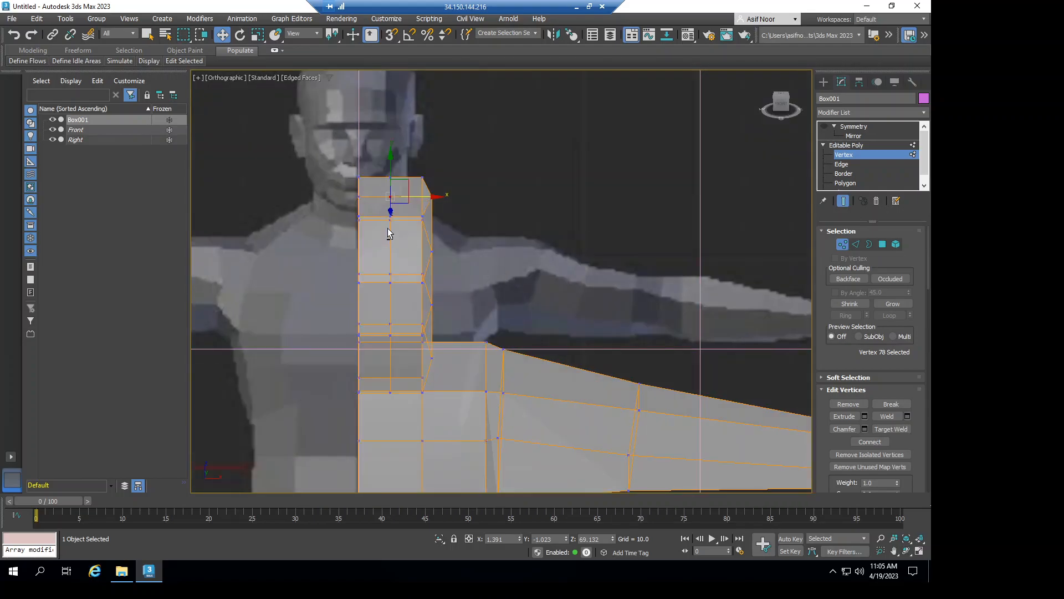
pyautogui.keyDown('ctrl'); pyautogui.click(359, 197); pyautogui.keyUp('ctrl')
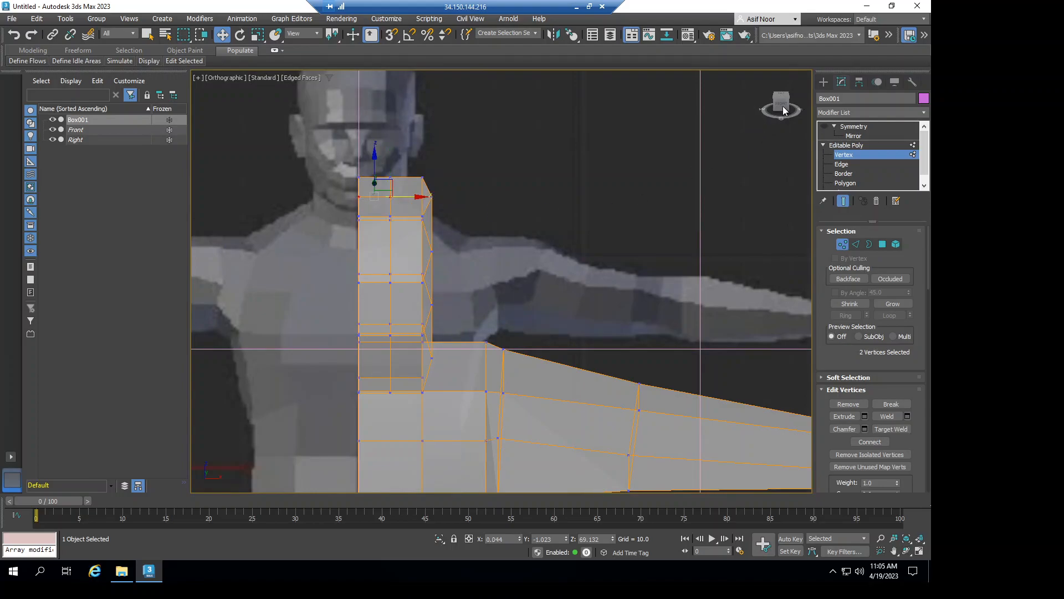
pyautogui.press('f')
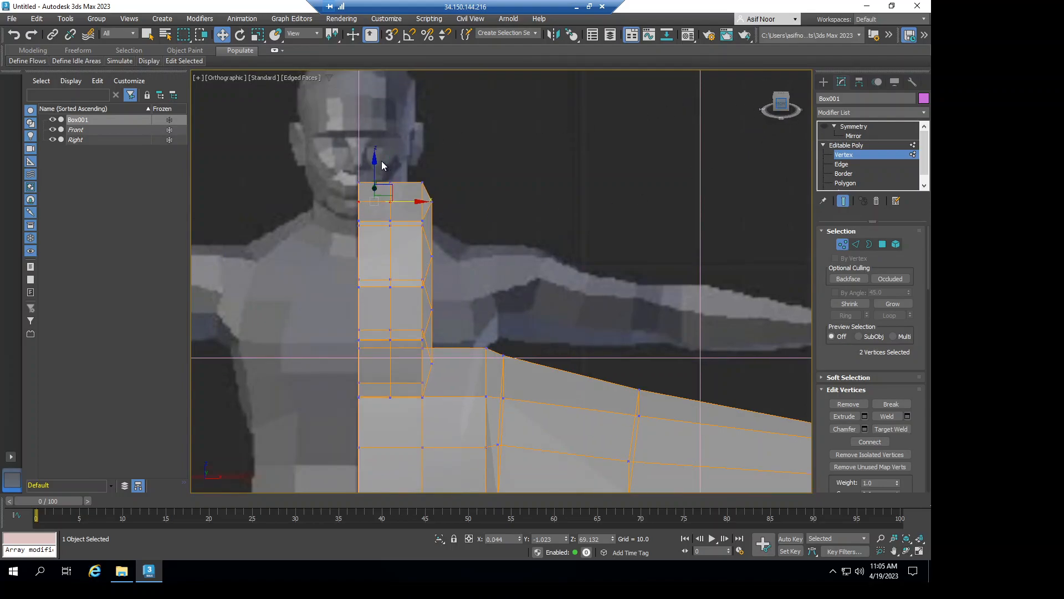
pyautogui.moveTo(375, 387); pyautogui.dragTo(375, 377)
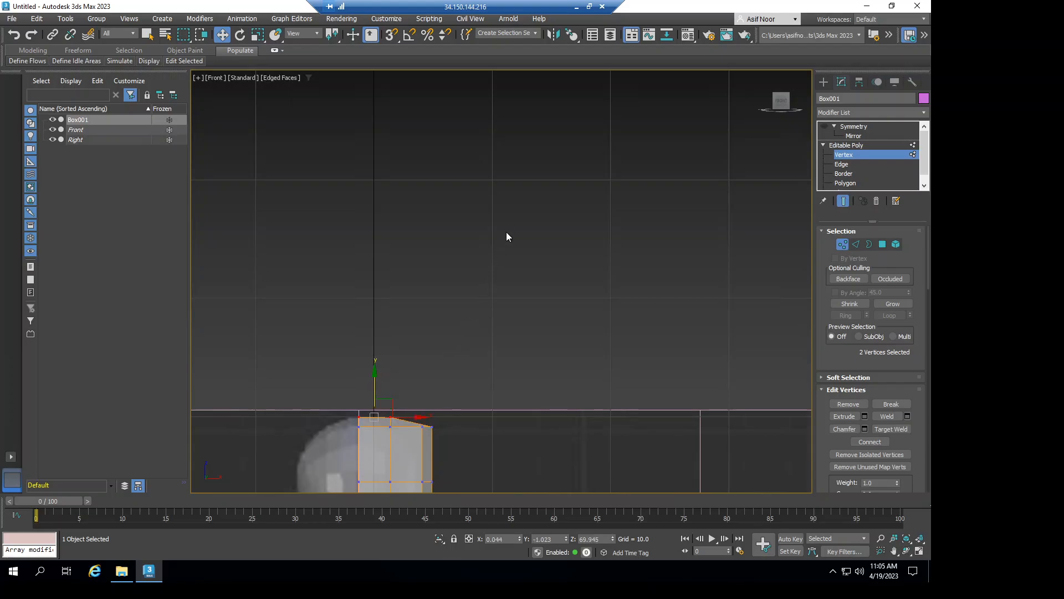
# Turn on the Symmetry modifier to show the mirrored half of the body and check the whole figure against the front reference.
pyautogui.moveTo(529, 159); pyautogui.dragTo(563, 147, button='middle')
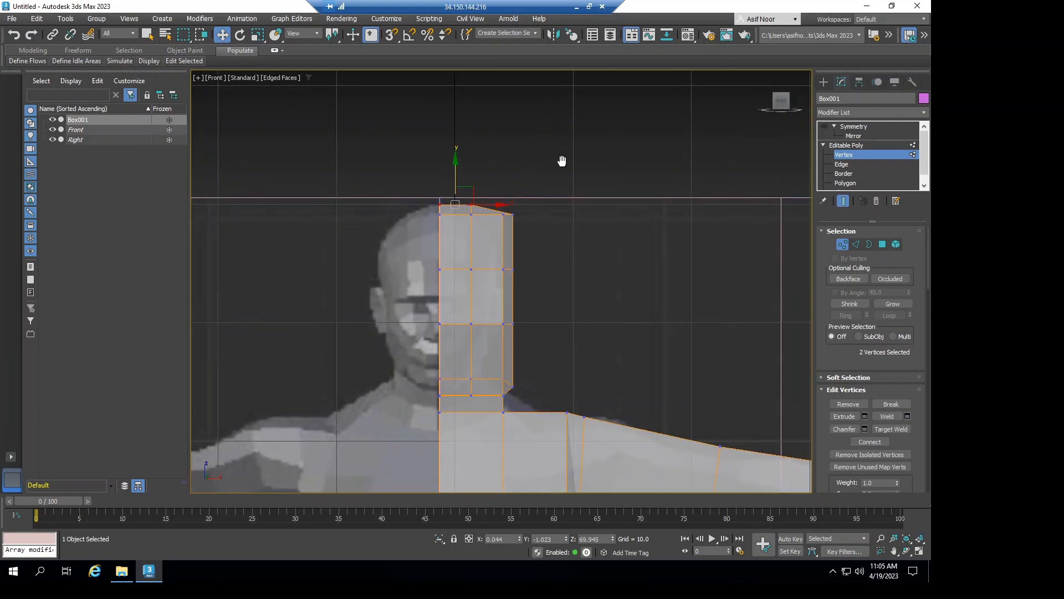
pyautogui.moveTo(509, 271); pyautogui.dragTo(591, 318, button='middle')
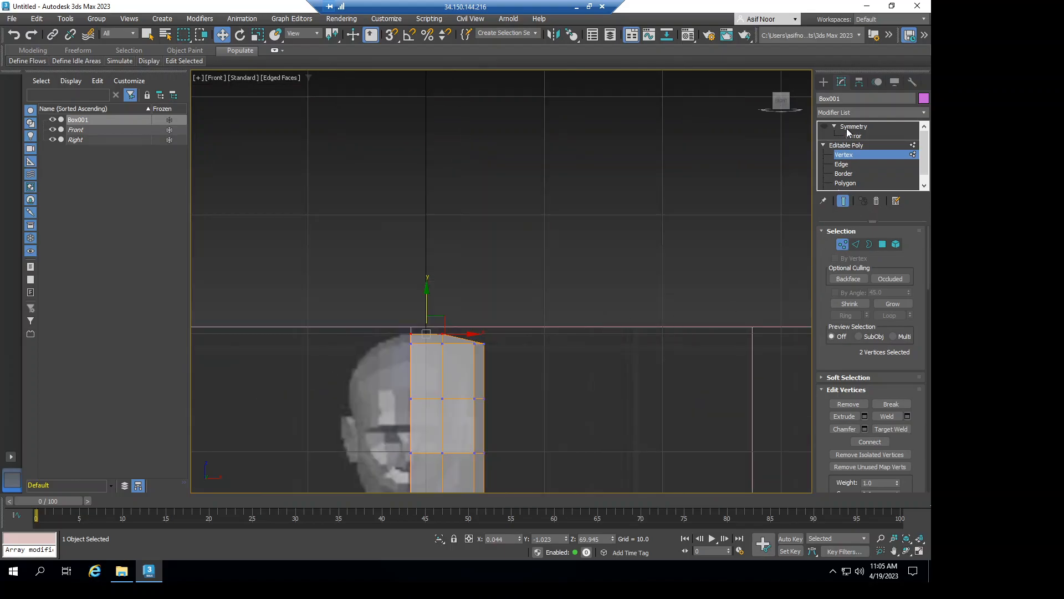
pyautogui.click(825, 127)
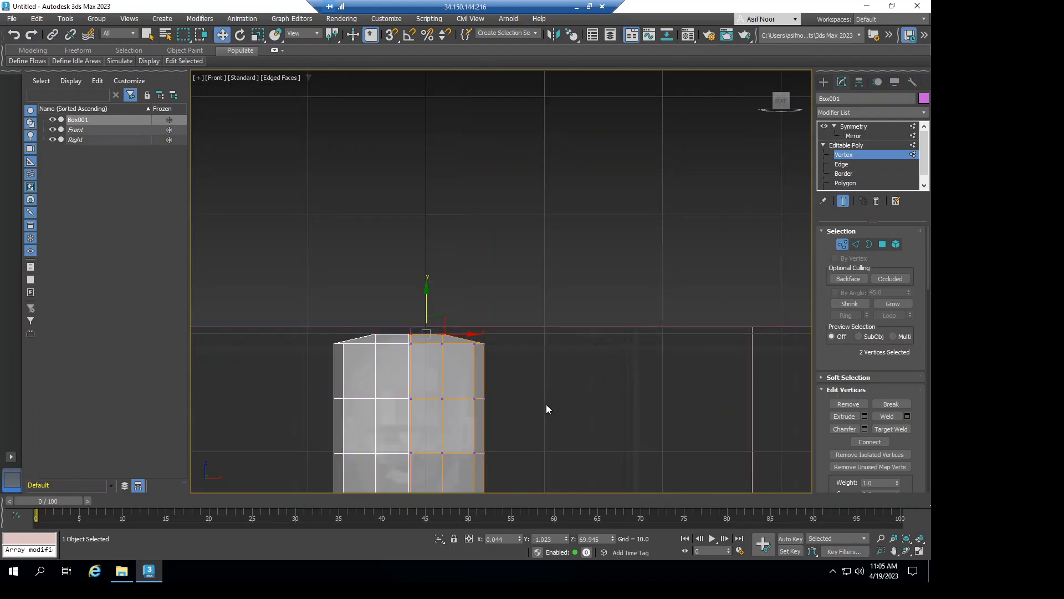
pyautogui.scroll(-2, 534, 195)
pyautogui.moveTo(534, 195); pyautogui.dragTo(514, 311, button='middle')
pyautogui.scroll(-2, 514, 311)
pyautogui.moveTo(553, 232); pyautogui.dragTo(560, 139, button='middle')
pyautogui.scroll(-2, 541, 427)
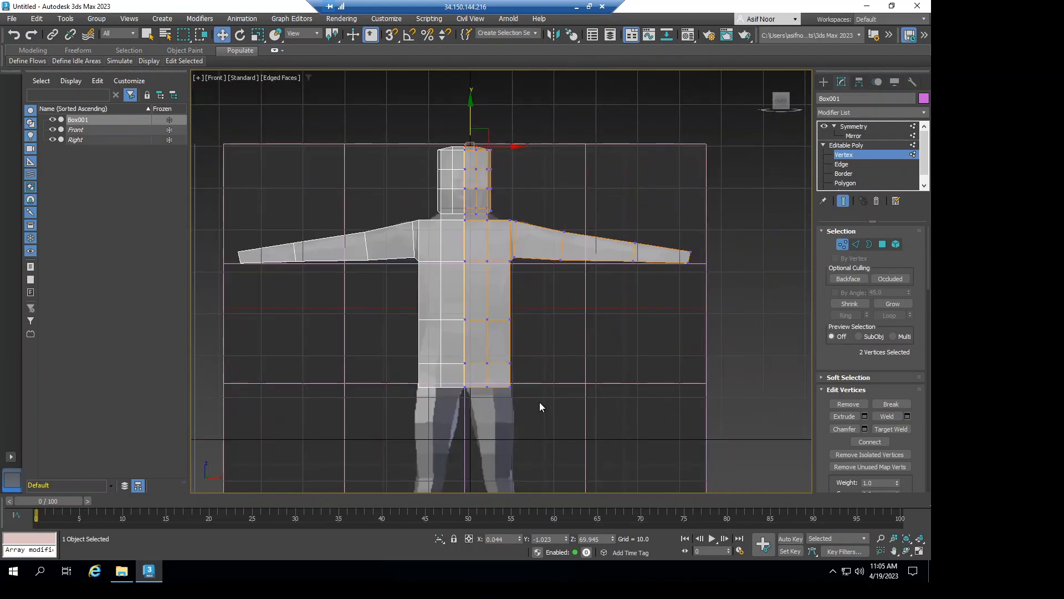
# Move the two outer waist vertices about 1.8 units inward to narrow the waist against the front reference.
pyautogui.moveTo(533, 353); pyautogui.dragTo(534, 408, button='middle')
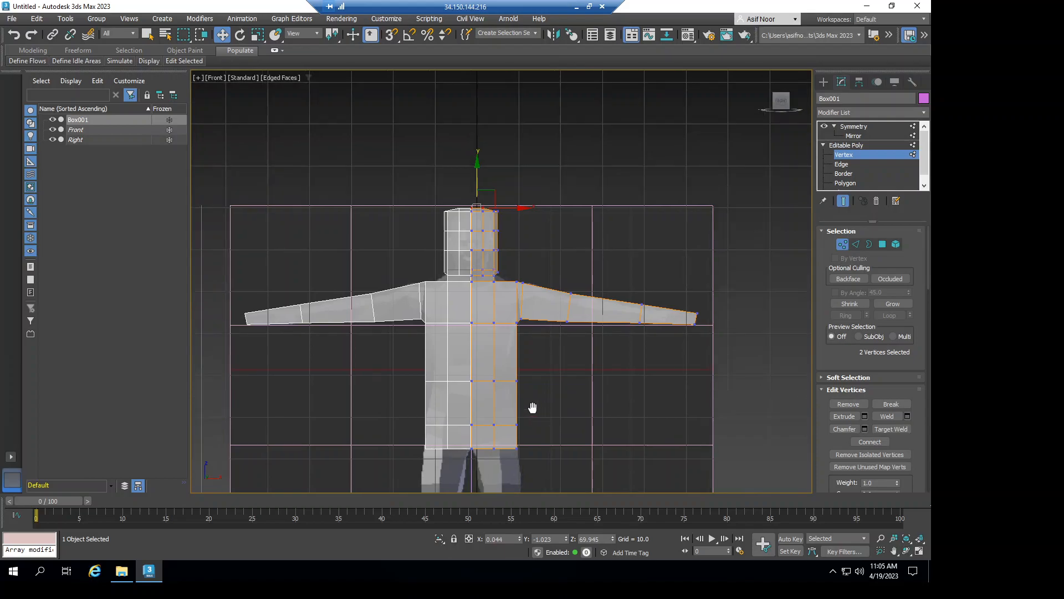
pyautogui.scroll(3, 526, 405)
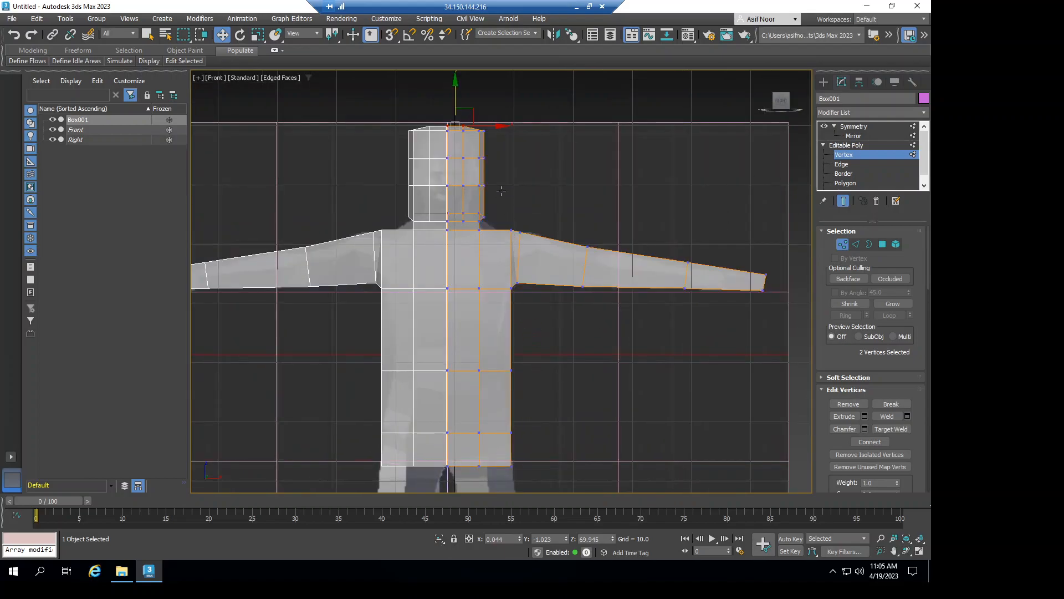
pyautogui.click(520, 369)
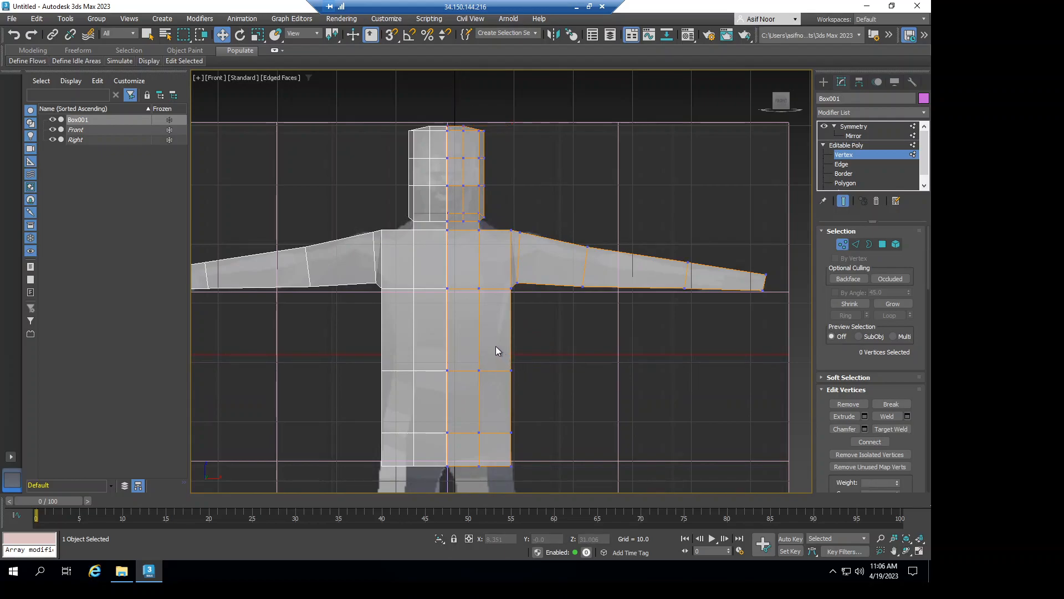
pyautogui.moveTo(492, 363); pyautogui.dragTo(539, 372)
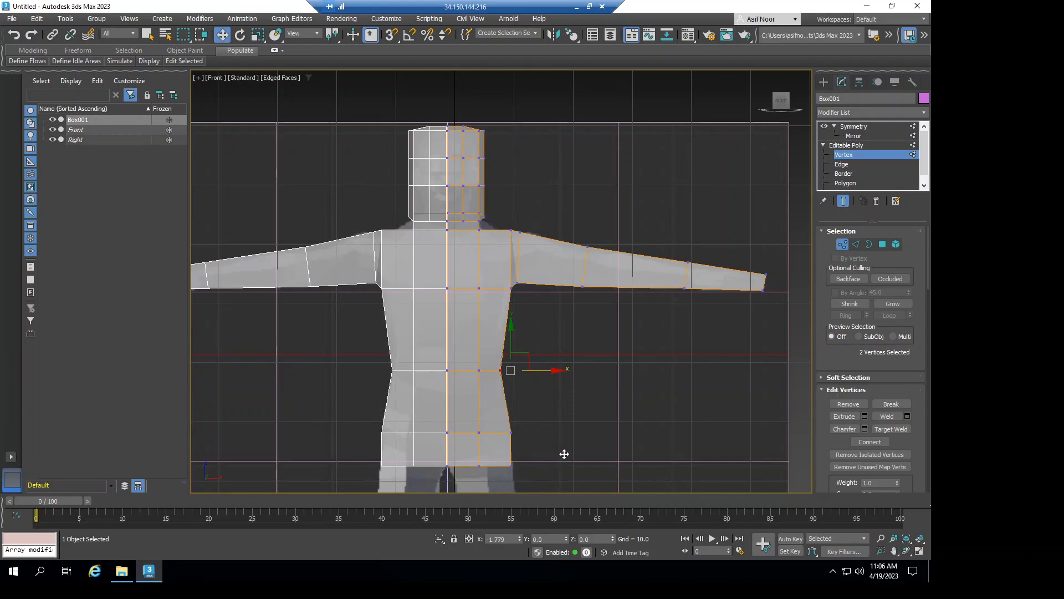
# Move the two outer vertices at the bottom corner of the hips outward to about X 10.2 to match the reference thigh.
pyautogui.moveTo(554, 351); pyautogui.dragTo(560, 177, button='middle')
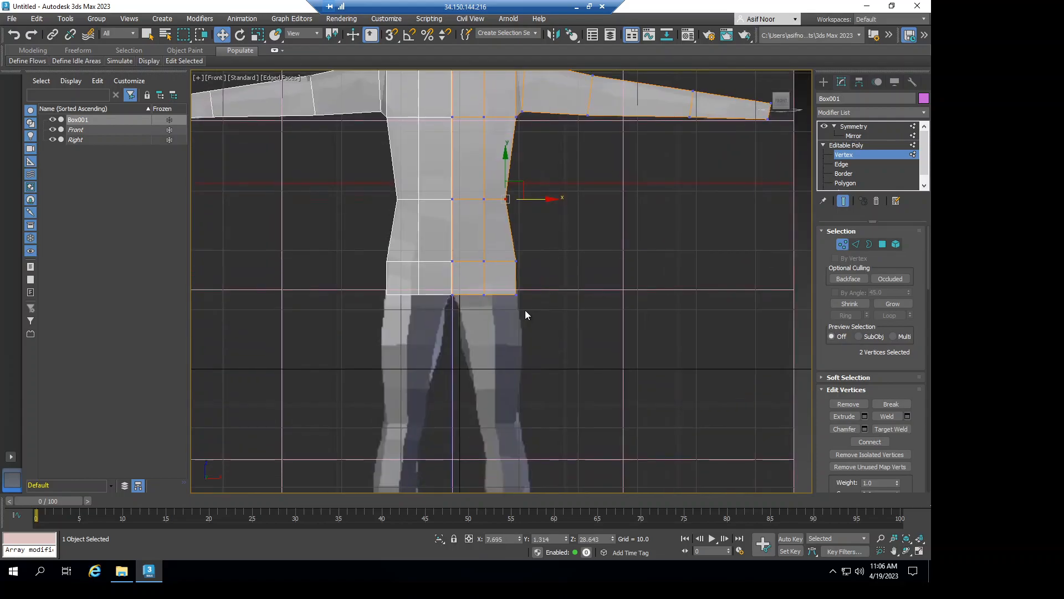
pyautogui.scroll(-2, 514, 292)
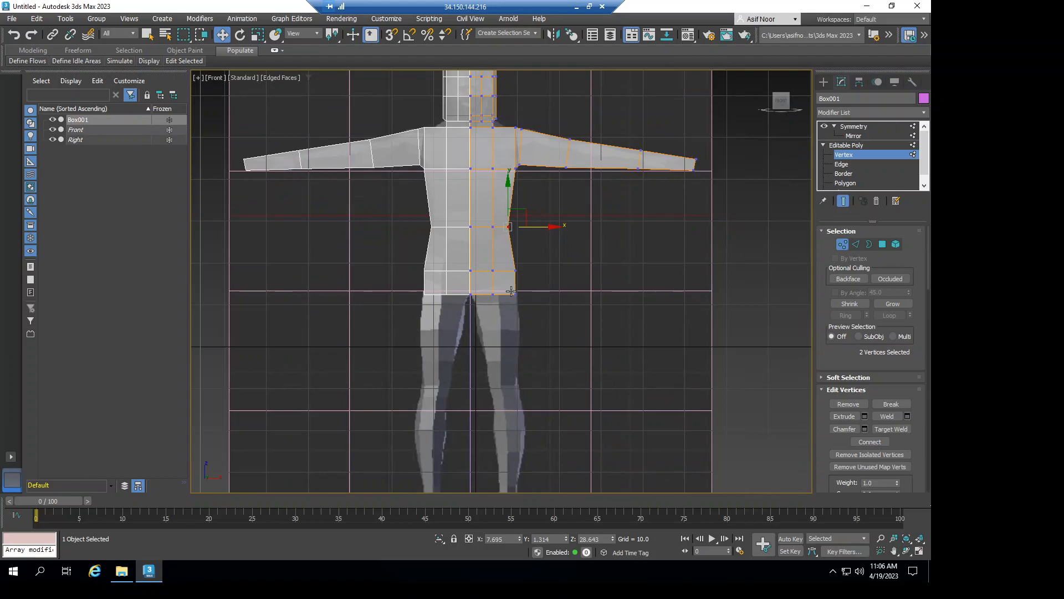
pyautogui.scroll(4, 510, 291)
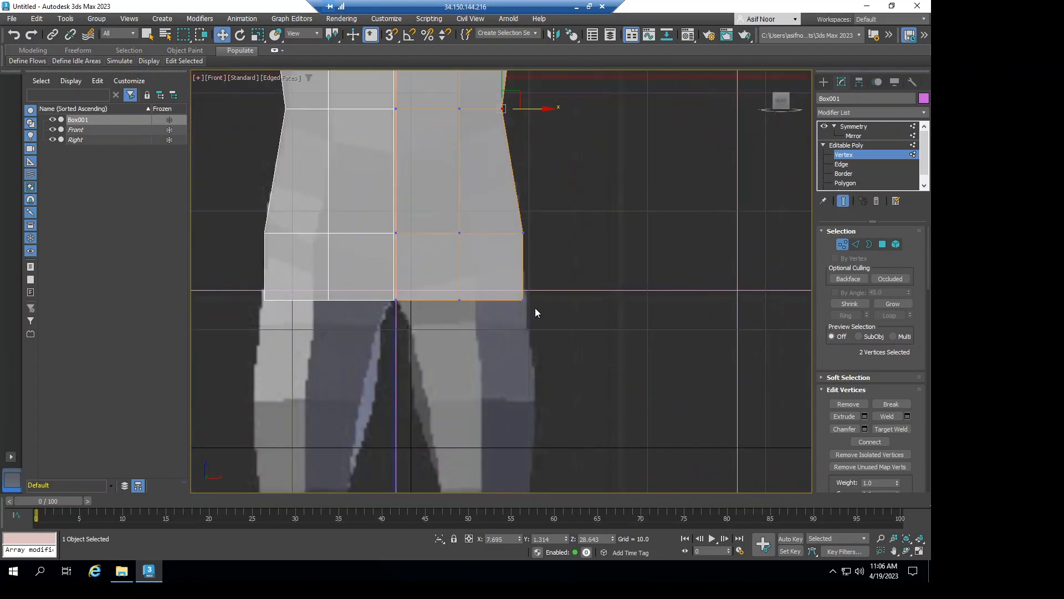
pyautogui.moveTo(543, 320); pyautogui.dragTo(575, 298)
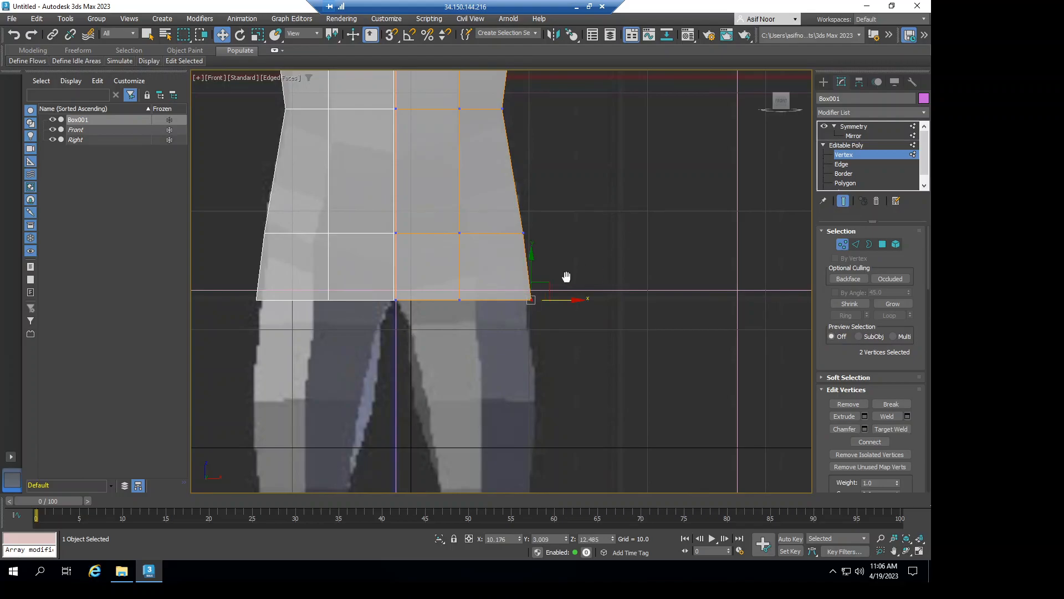
# Scale the end polygon of the arm to 242% along Y to widen the wrist, and deselect it.
pyautogui.moveTo(583, 254); pyautogui.dragTo(554, 288, button='middle')
pyautogui.scroll(-6, 553, 280)
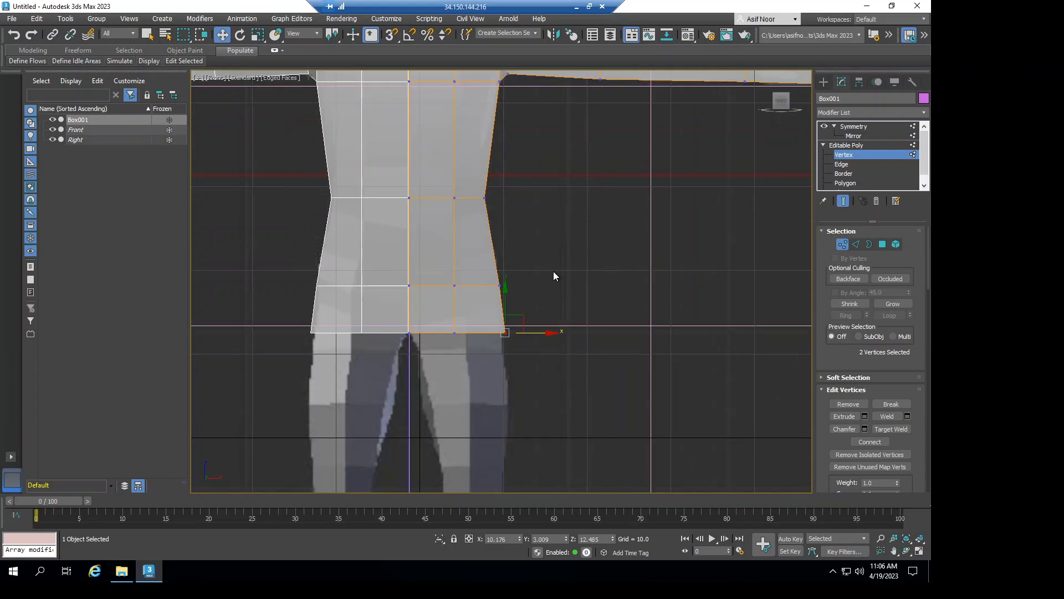
pyautogui.moveTo(543, 287); pyautogui.dragTo(540, 323, button='middle')
pyautogui.keyDown('alt'); pyautogui.moveTo(465, 358); pyautogui.dragTo(651, 338, button='middle'); pyautogui.keyUp('alt')
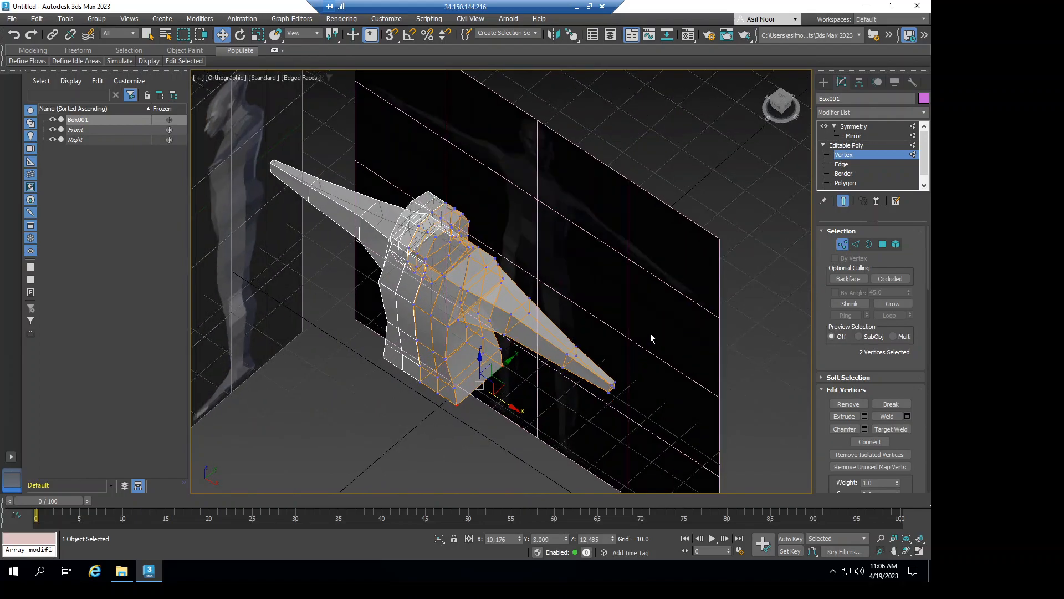
pyautogui.click(843, 183)
pyautogui.click(668, 367)
pyautogui.scroll(-2, 609, 304)
pyautogui.moveTo(609, 304); pyautogui.dragTo(594, 272, button='middle')
pyautogui.scroll(-4, 619, 356)
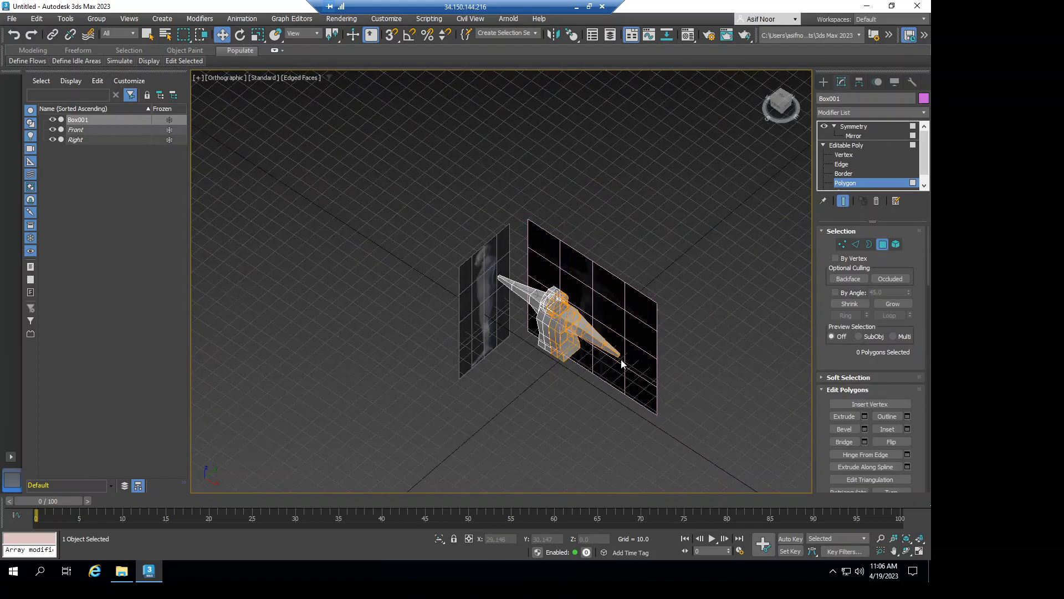
pyautogui.scroll(8, 622, 363)
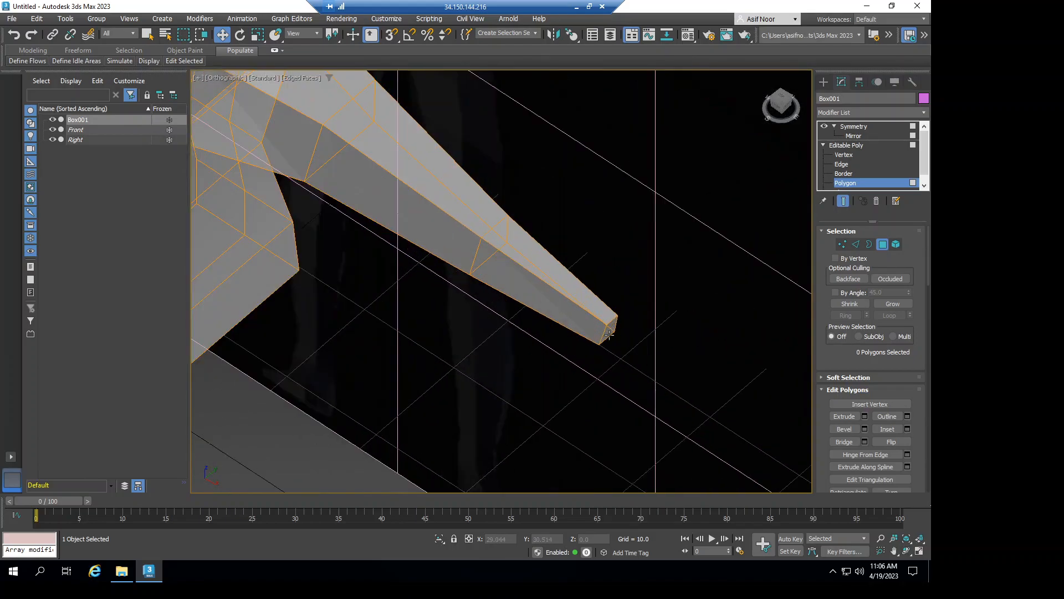
pyautogui.click(610, 331)
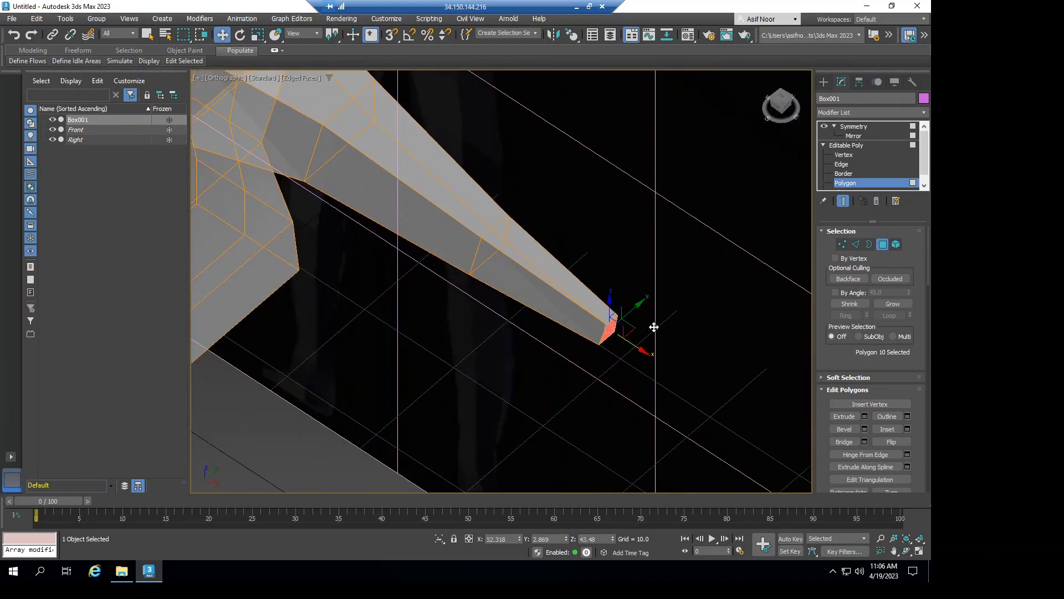
pyautogui.press('r')
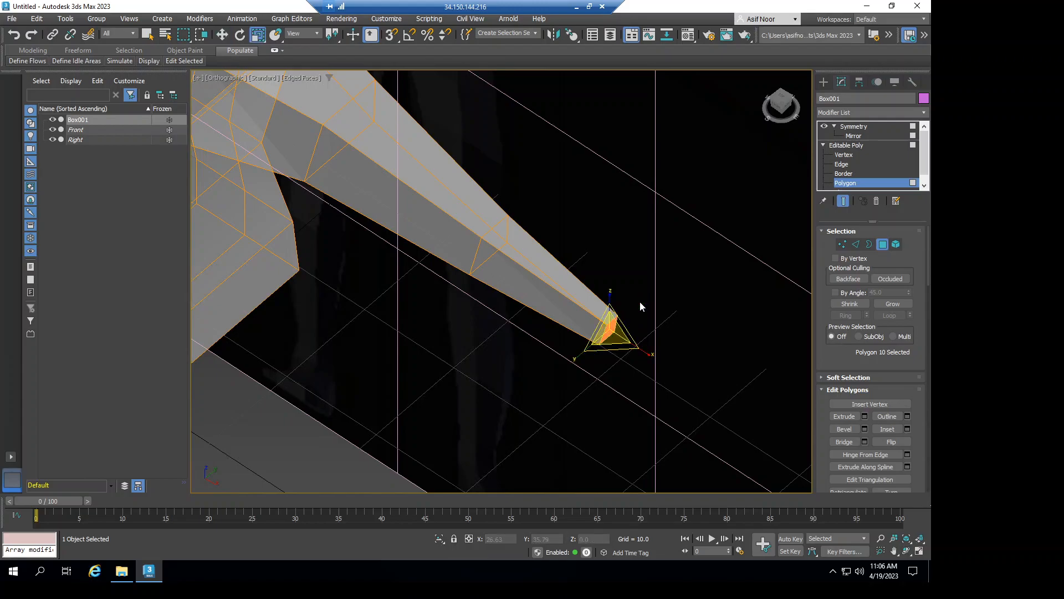
pyautogui.moveTo(578, 355); pyautogui.dragTo(544, 383)
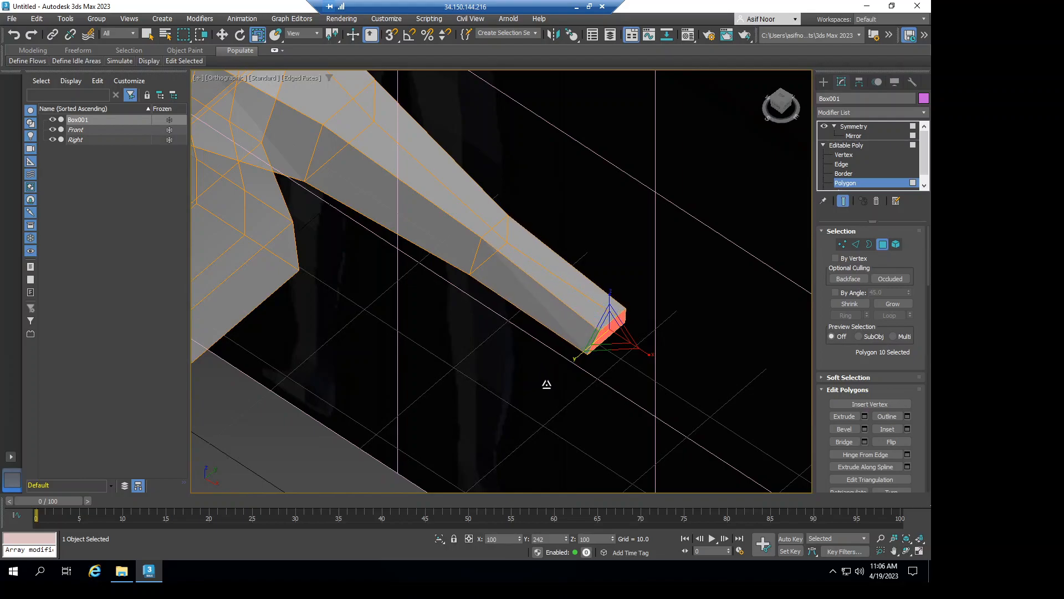
pyautogui.click(690, 243)
# Extrude the two polygons under the torso about 22.7 units down to the reference knee to form the thigh, and deselect them.
pyautogui.scroll(-6, 697, 228)
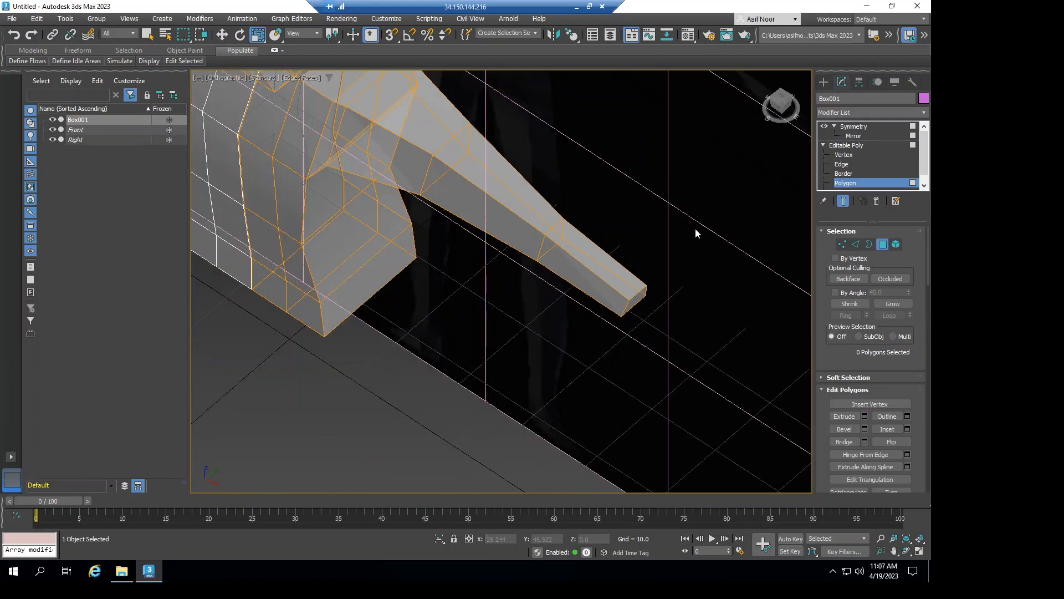
pyautogui.moveTo(591, 328); pyautogui.dragTo(601, 371, button='middle')
pyautogui.keyDown('alt'); pyautogui.moveTo(640, 252); pyautogui.dragTo(640, 213, button='middle'); pyautogui.keyUp('alt')
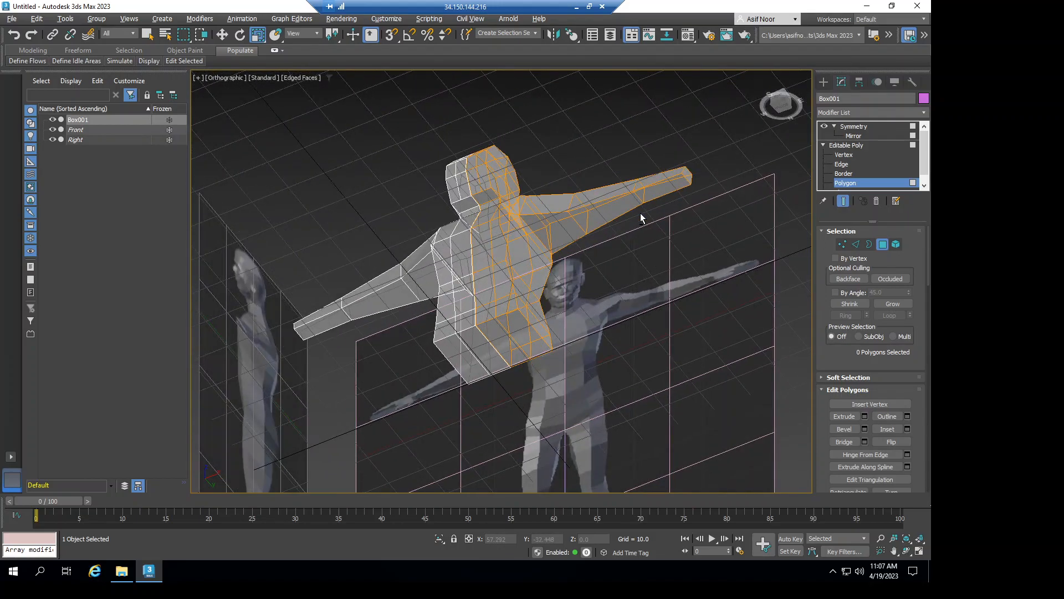
pyautogui.click(511, 335)
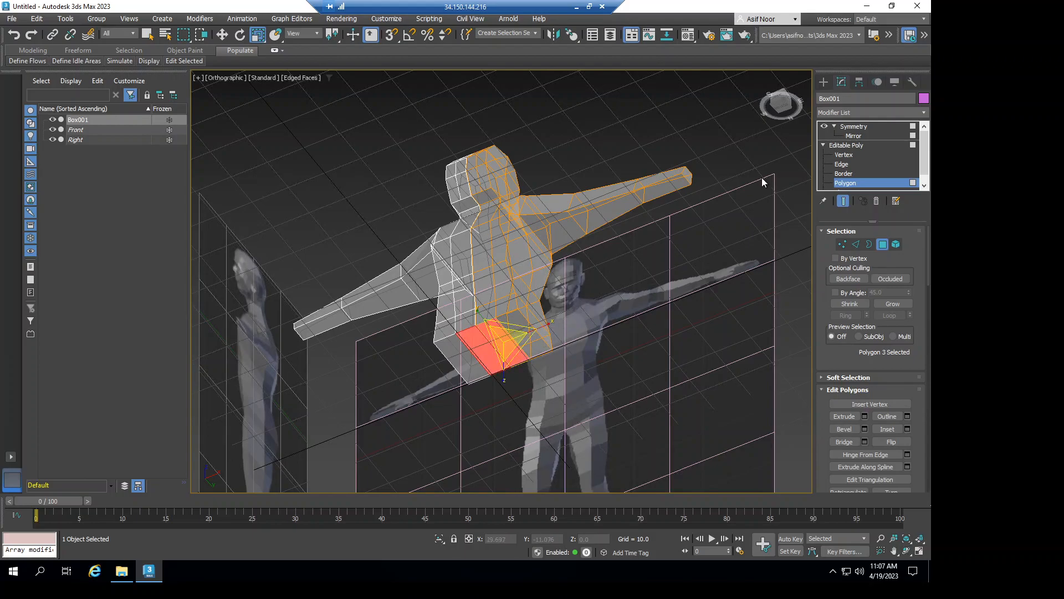
pyautogui.keyDown('ctrl'); pyautogui.click(543, 346); pyautogui.keyUp('ctrl')
pyautogui.press('w')
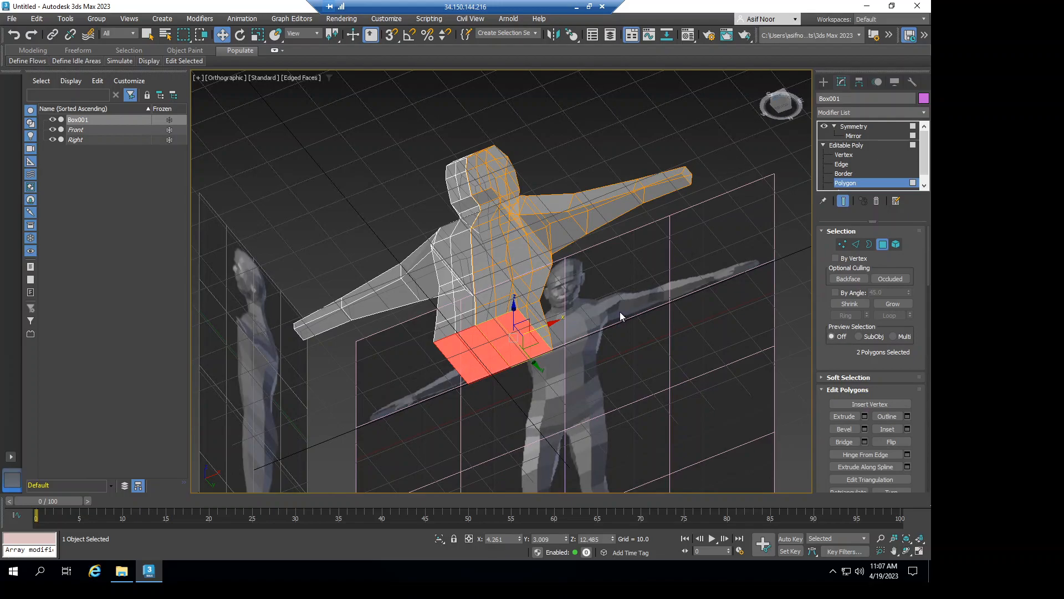
pyautogui.keyDown('alt'); pyautogui.moveTo(620, 311); pyautogui.dragTo(638, 355, button='middle'); pyautogui.keyUp('alt')
pyautogui.press('f')
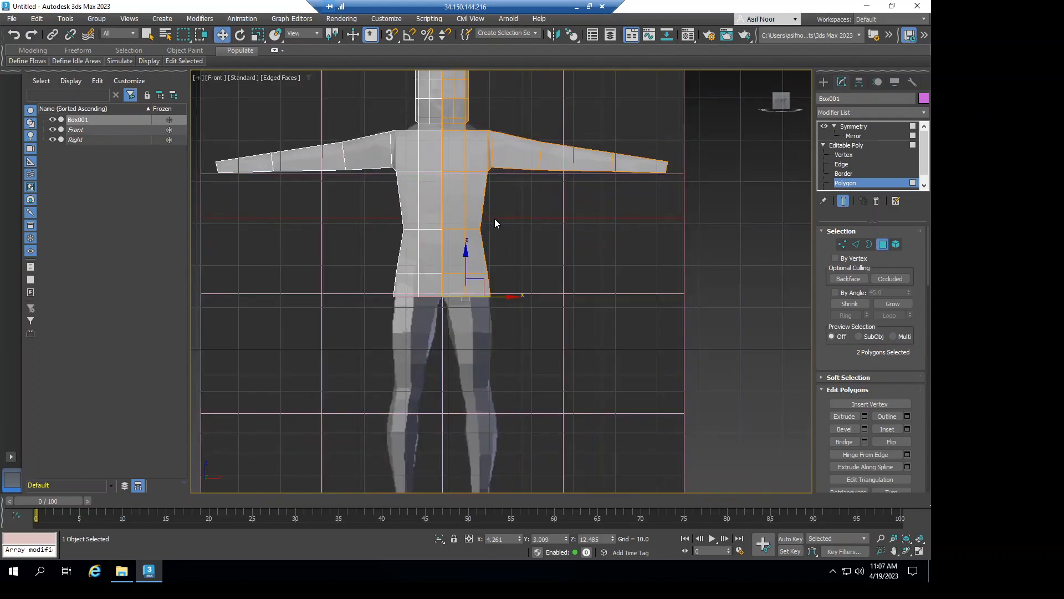
pyautogui.scroll(2, 494, 243)
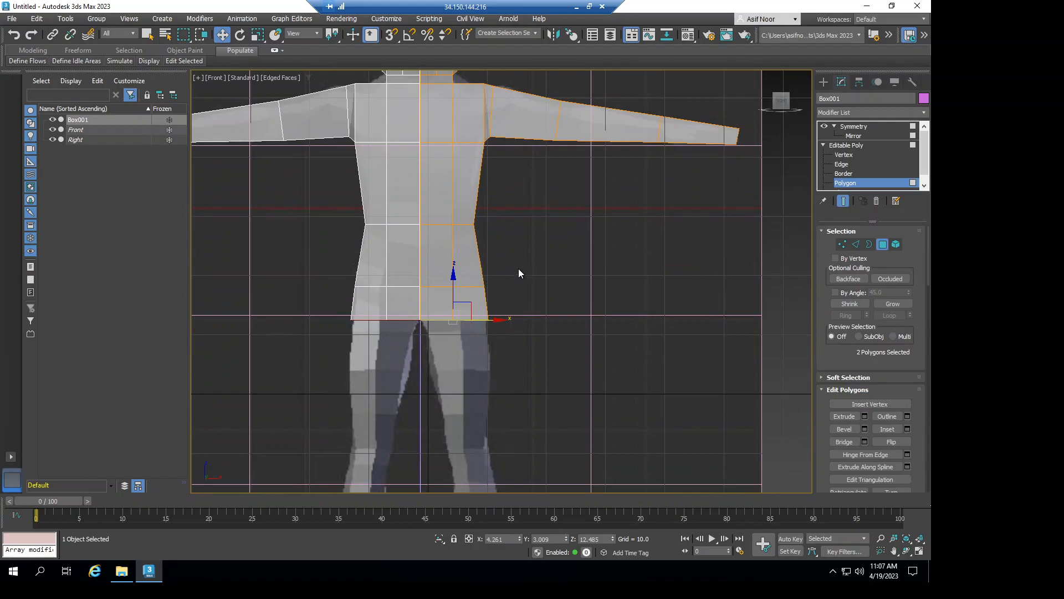
pyautogui.moveTo(552, 205); pyautogui.dragTo(563, 173, button='middle')
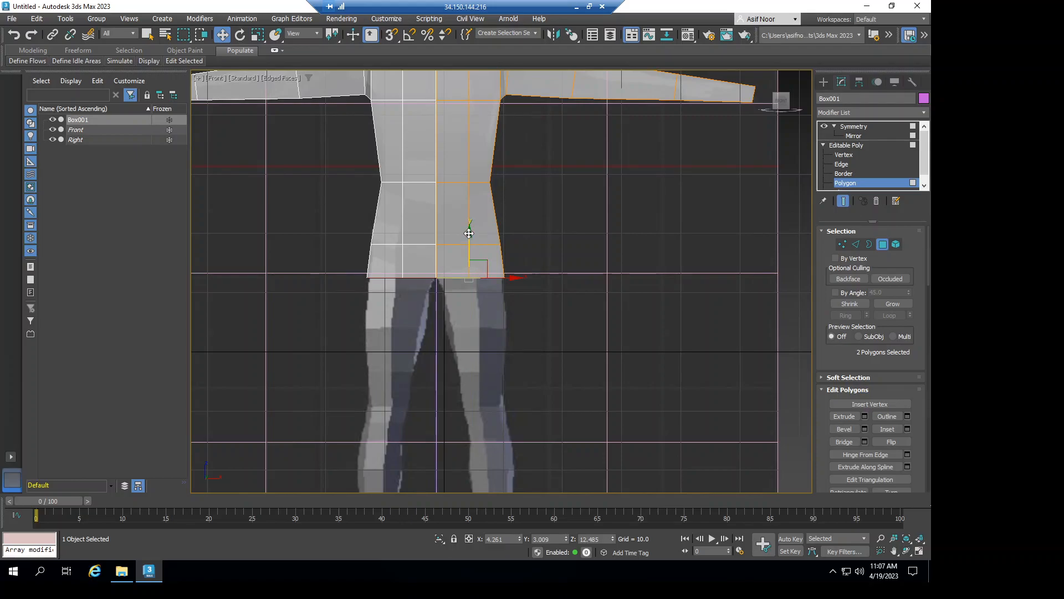
pyautogui.moveTo(469, 234); pyautogui.dragTo(475, 368)
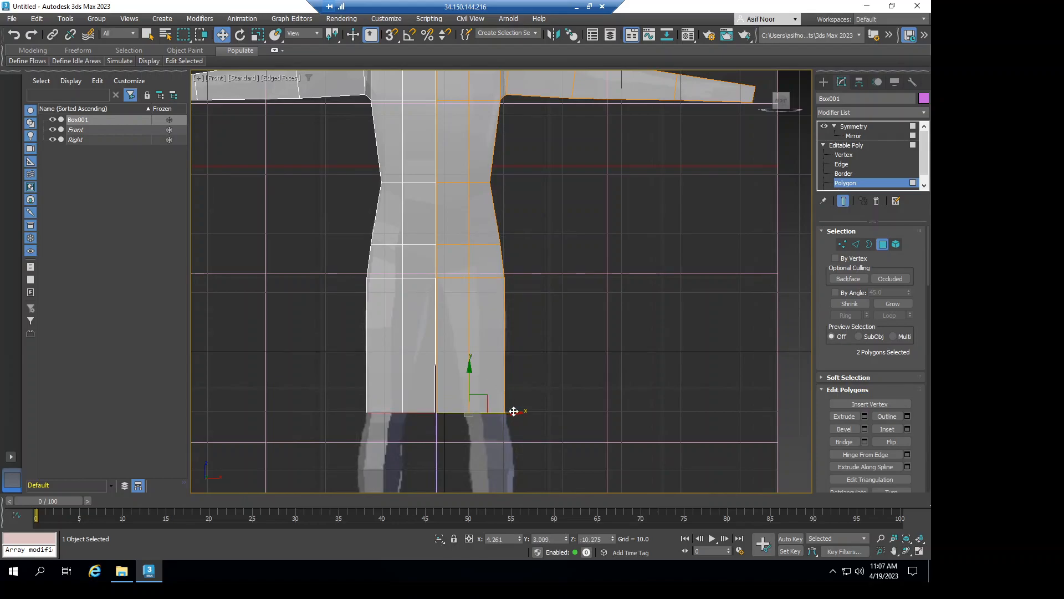
pyautogui.click(523, 411)
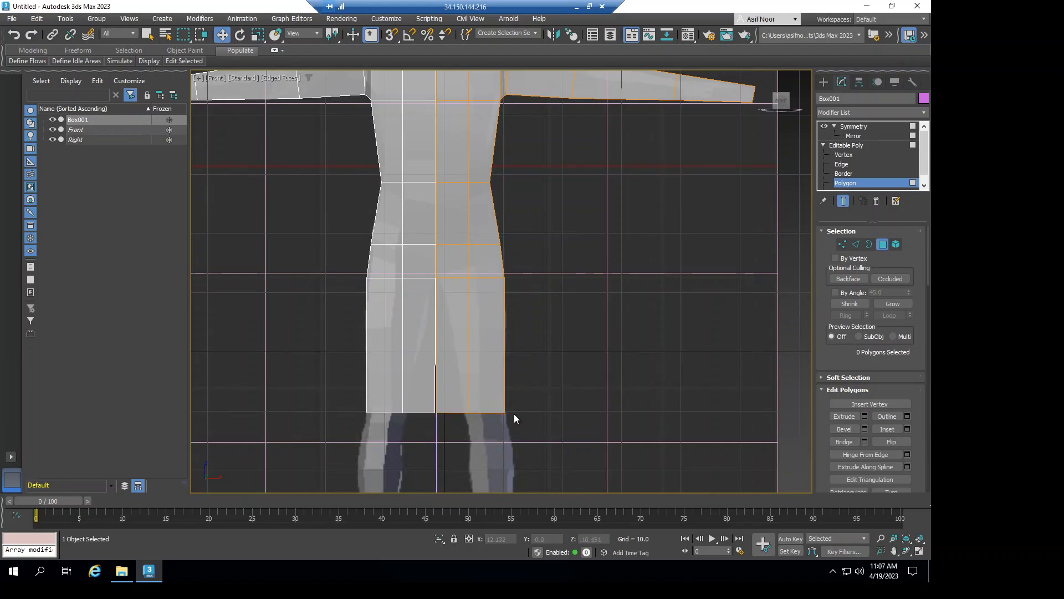
# Move the two bottom polygons of the thigh about 2.1 units outward along X to follow the reference leg.
pyautogui.moveTo(510, 399); pyautogui.dragTo(545, 251, button='middle')
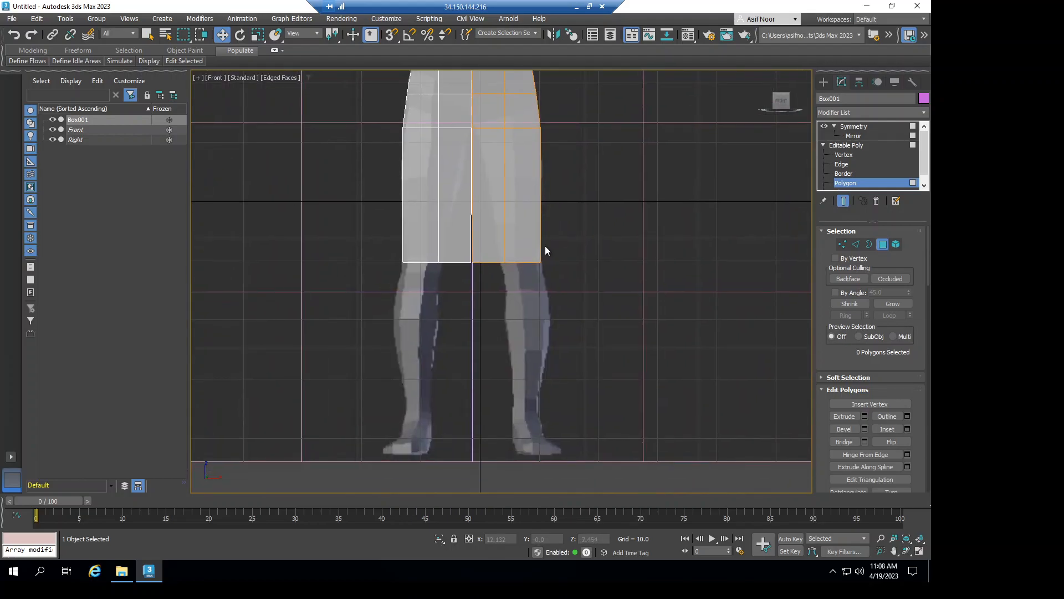
pyautogui.scroll(2, 545, 249)
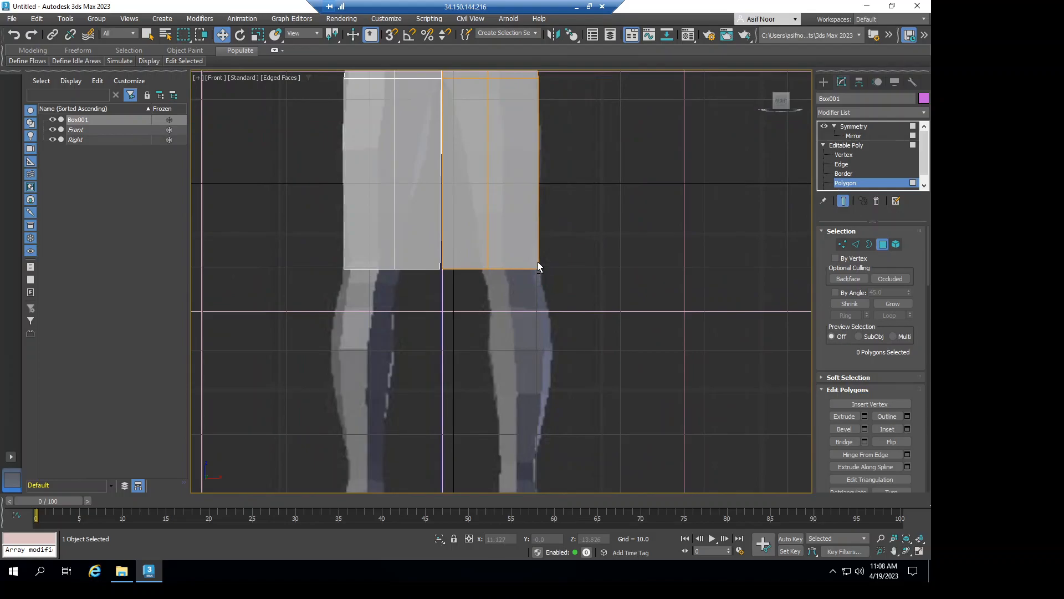
pyautogui.keyDown('alt'); pyautogui.moveTo(536, 242); pyautogui.dragTo(529, 235, button='middle'); pyautogui.keyUp('alt')
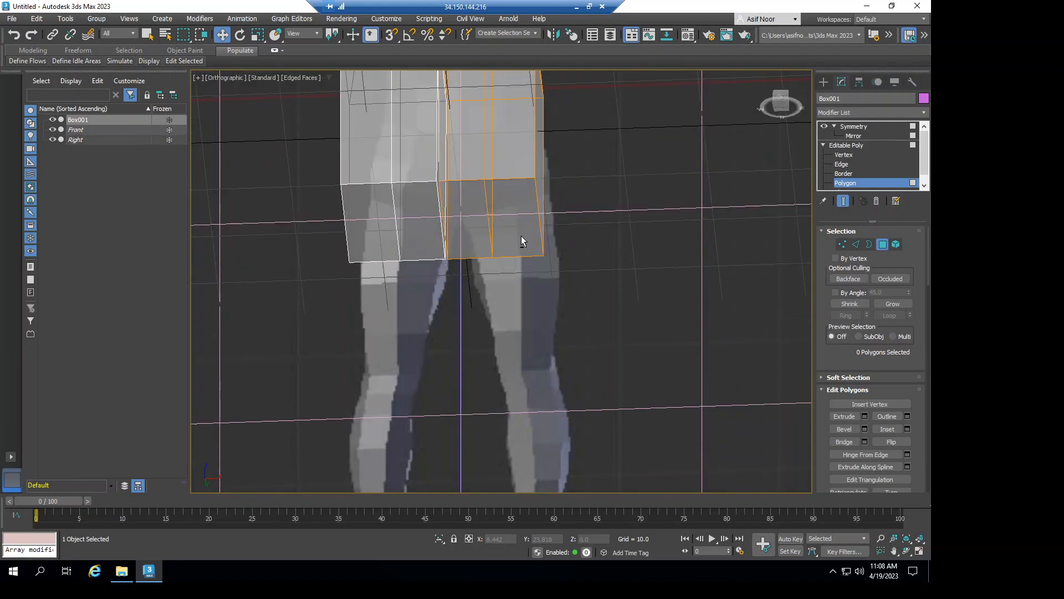
pyautogui.click(475, 208)
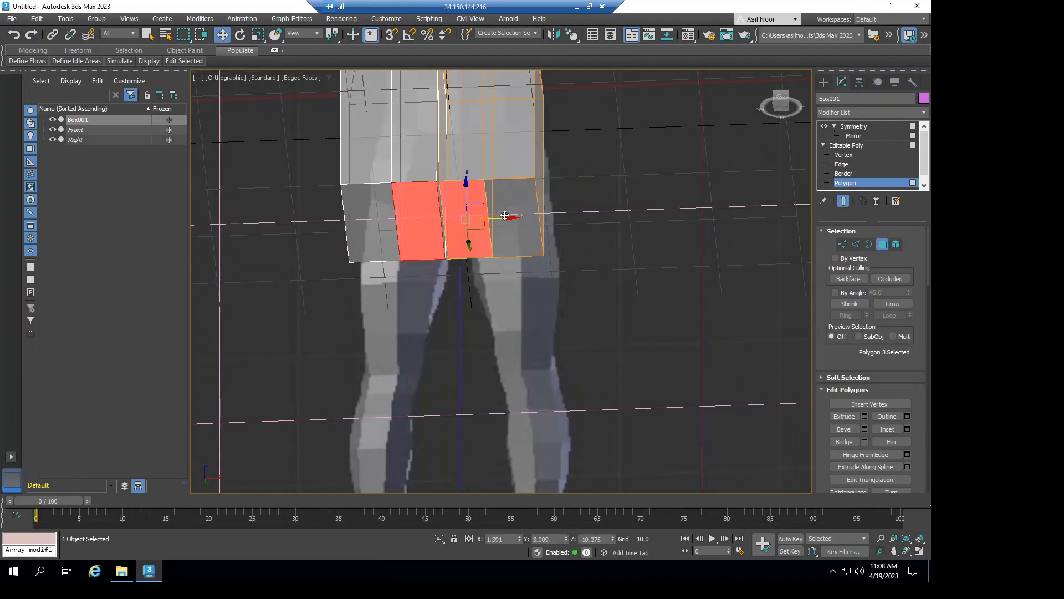
pyautogui.click(510, 202)
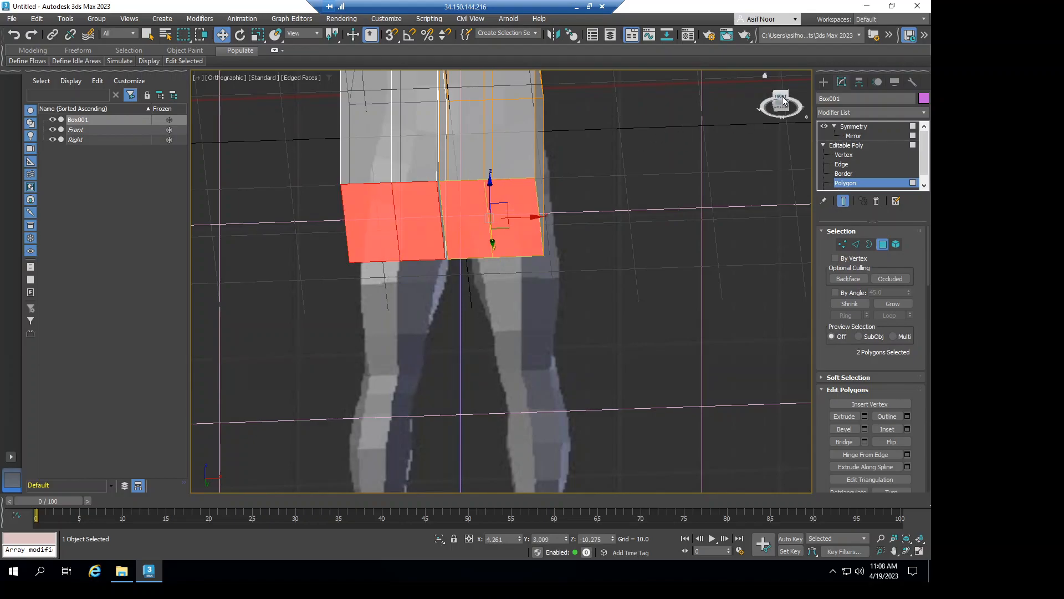
pyautogui.press('f')
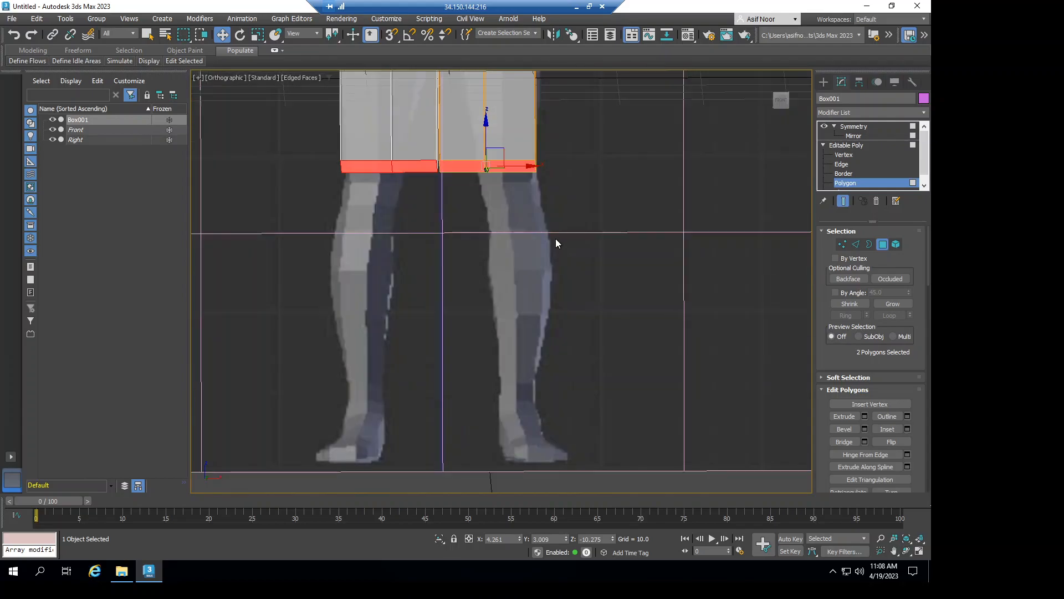
pyautogui.moveTo(528, 159); pyautogui.dragTo(547, 159)
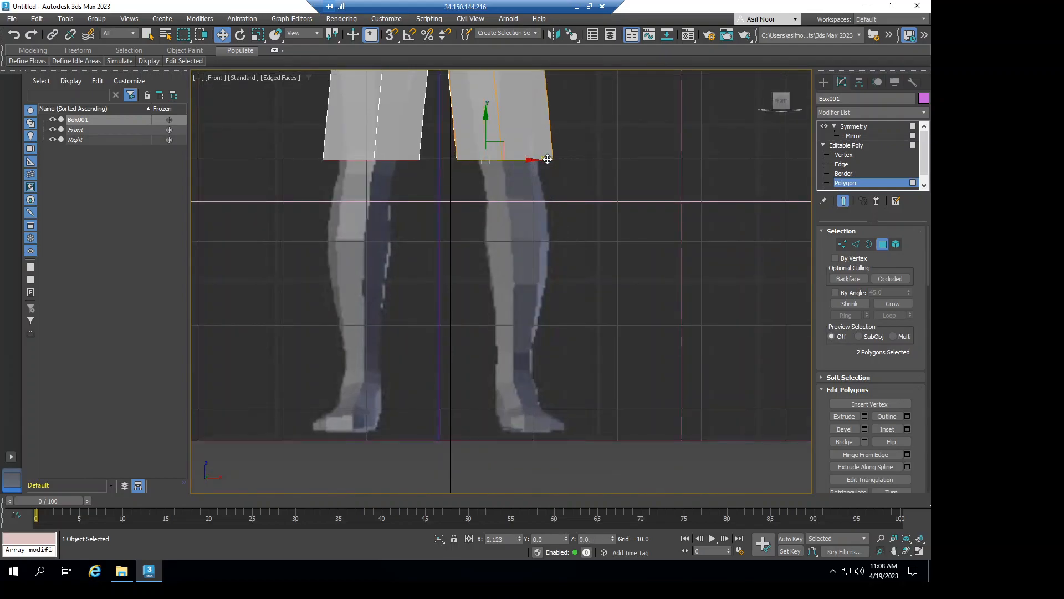
# Scale the thigh's two bottom polygons to 67% along X to narrow the lower end, and switch to the Right view.
pyautogui.moveTo(625, 380); pyautogui.dragTo(632, 436, button='middle')
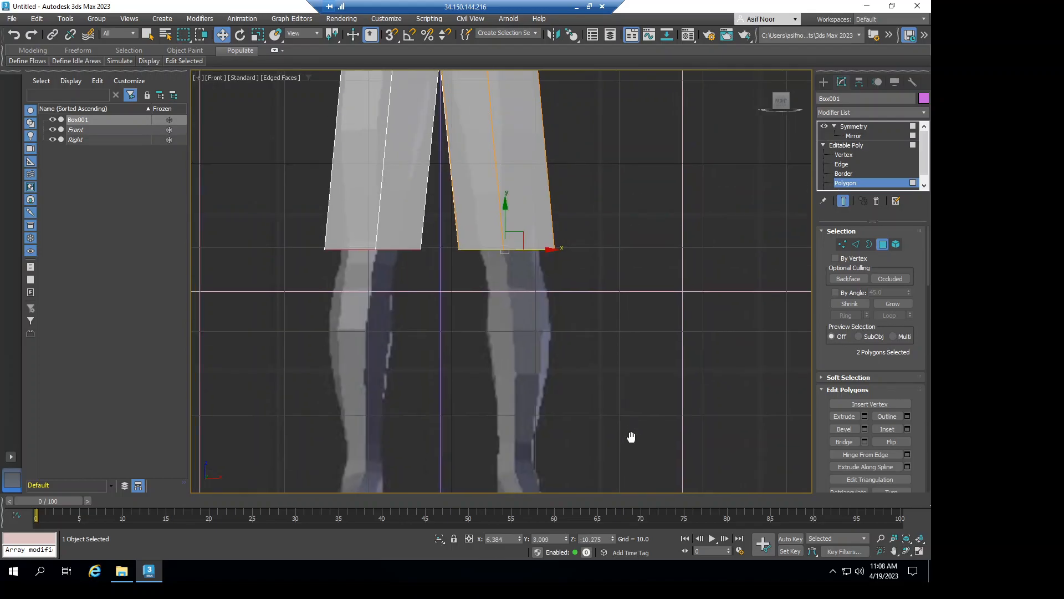
pyautogui.press('r')
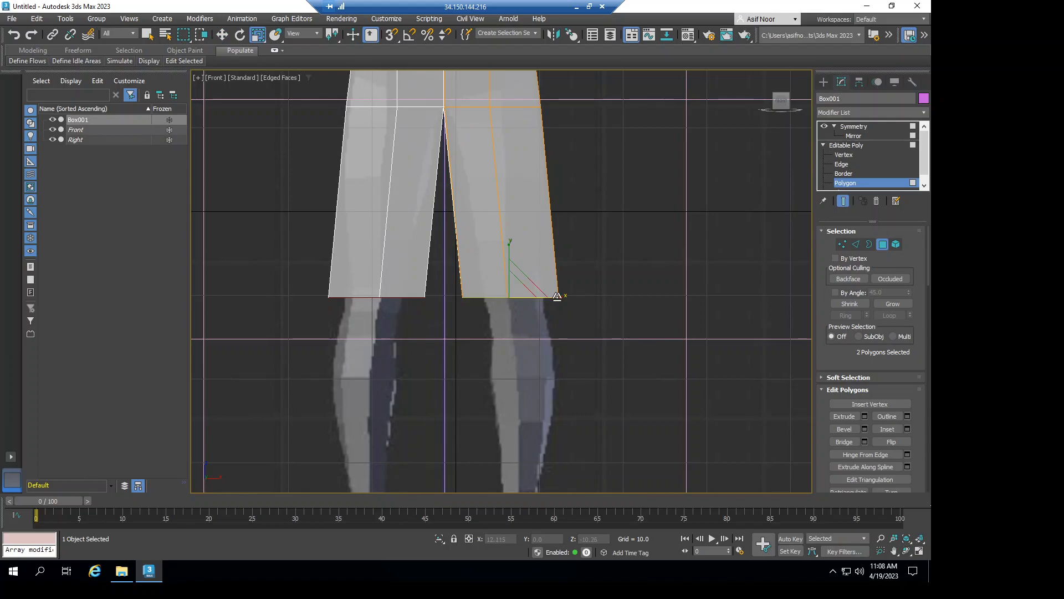
pyautogui.moveTo(547, 297); pyautogui.dragTo(537, 296)
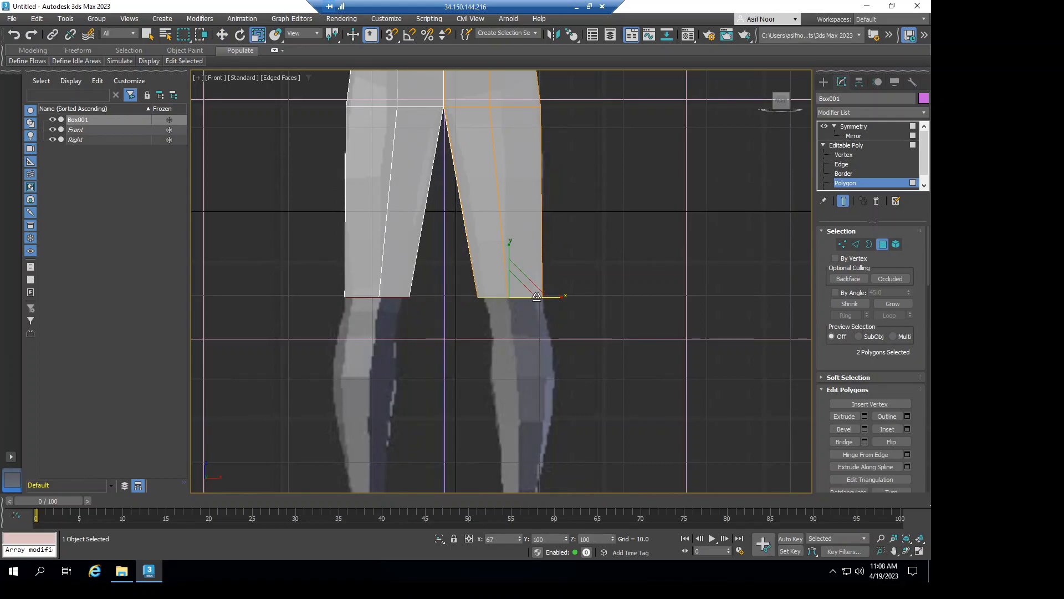
pyautogui.click(794, 105)
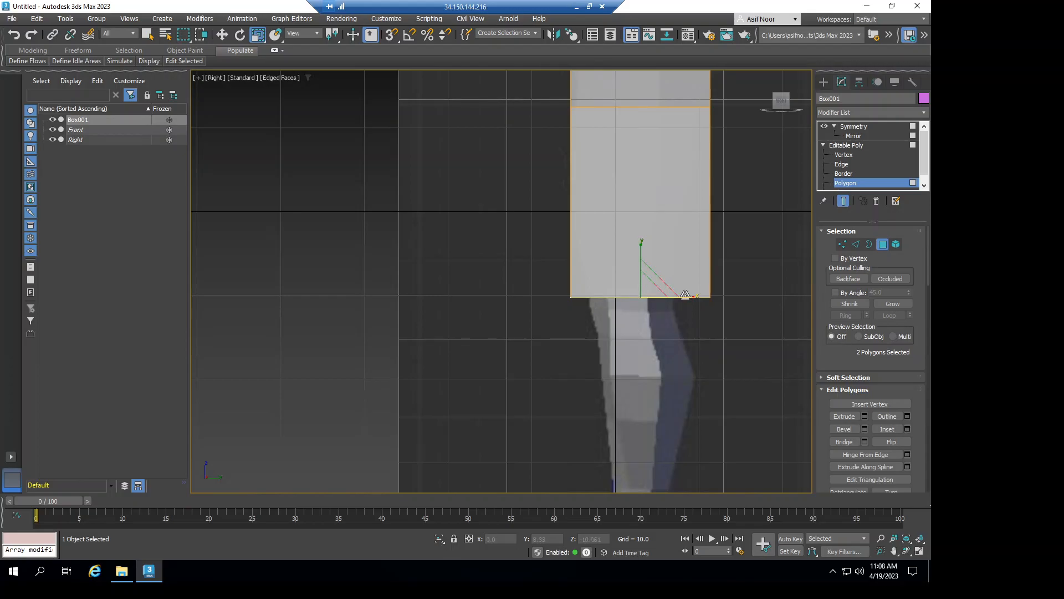
# Scale the thigh's two bottom polygons to 63% in the side view and extrude them about 11.4 units down to the reference calf.
pyautogui.moveTo(679, 294); pyautogui.dragTo(661, 294)
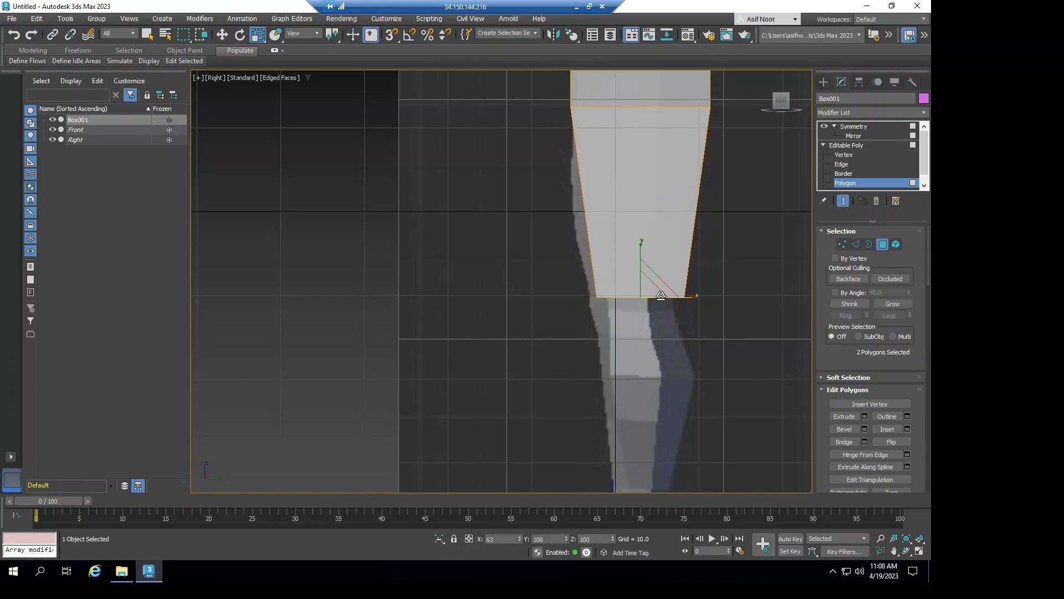
pyautogui.moveTo(595, 316); pyautogui.dragTo(635, 135, button='middle')
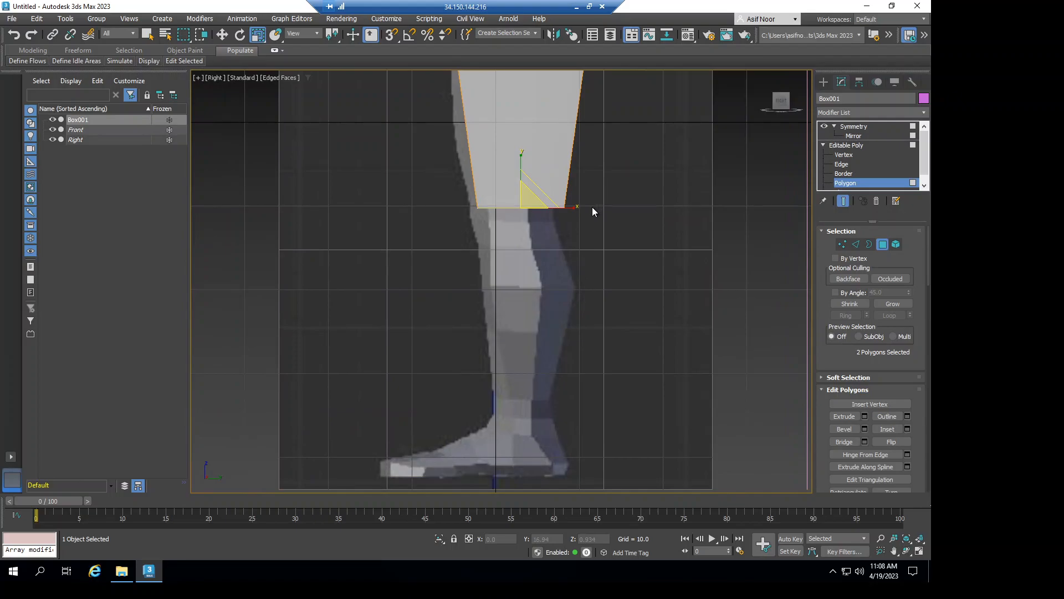
pyautogui.press('w')
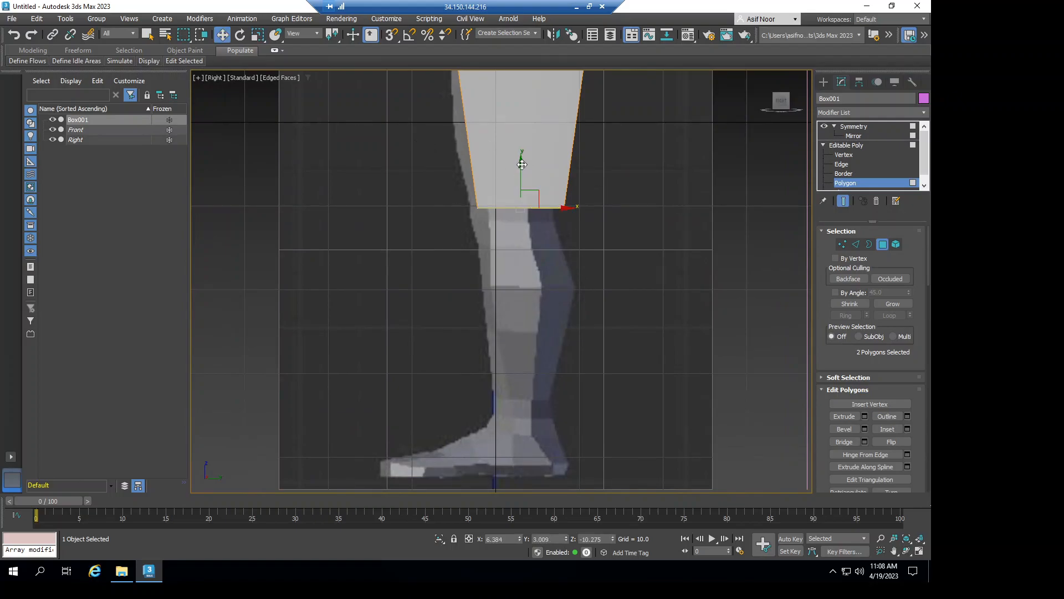
pyautogui.moveTo(522, 164); pyautogui.dragTo(538, 260)
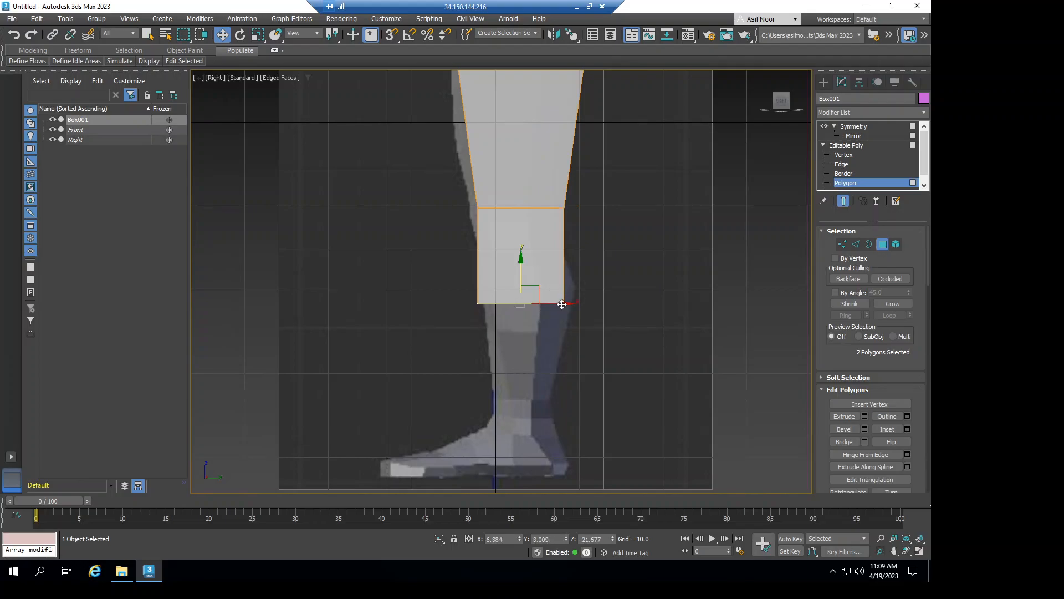
# Widen the leg's two bottom polygons at the calf in the side view and move them about 1.7 units outward along X in the Front view.
pyautogui.press('r')
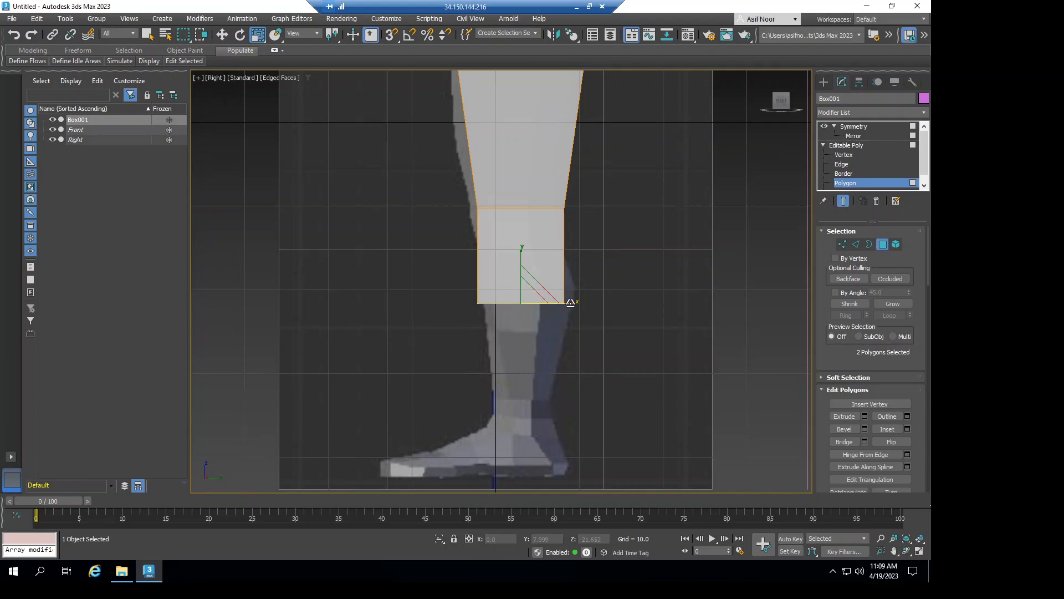
pyautogui.moveTo(574, 304); pyautogui.dragTo(574, 302)
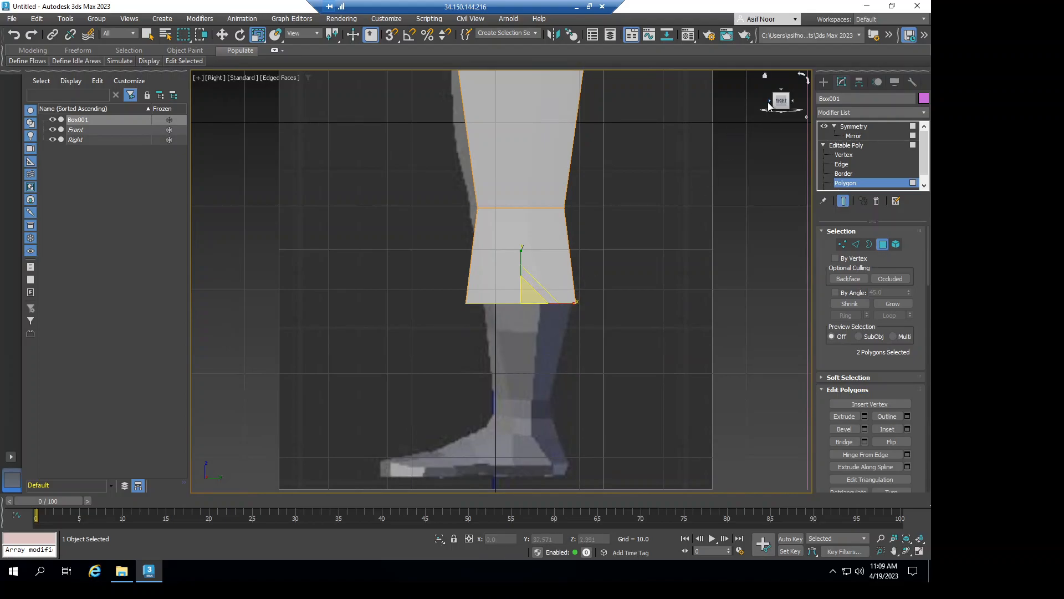
pyautogui.click(770, 105)
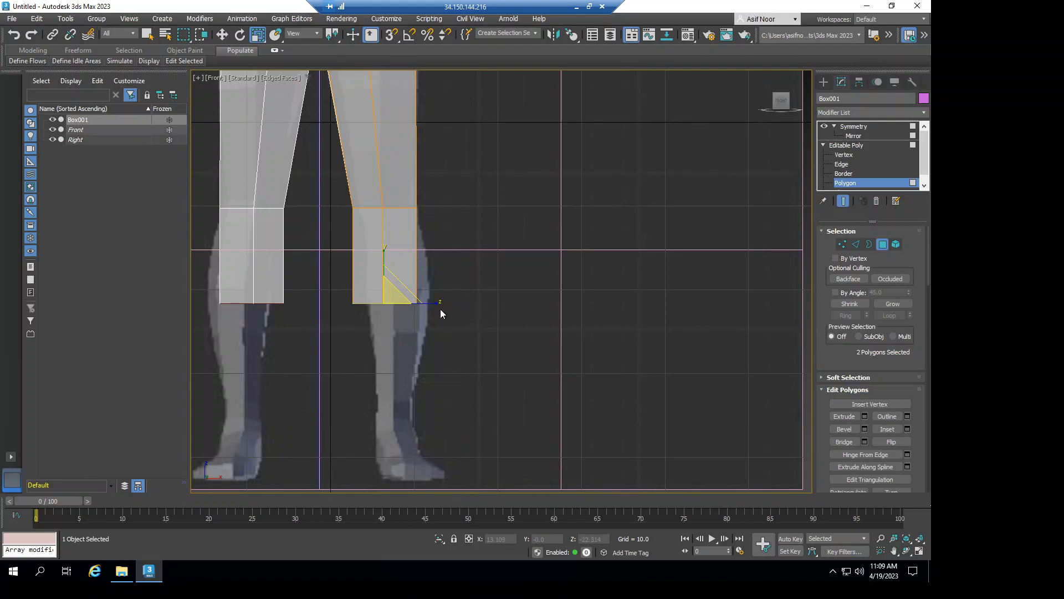
pyautogui.press('w')
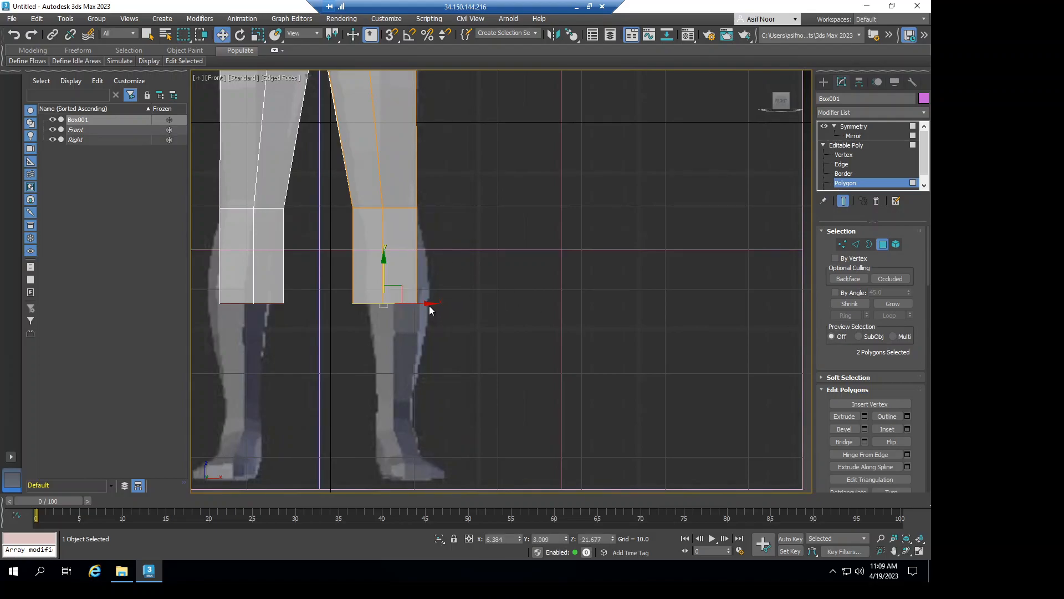
pyautogui.moveTo(430, 304); pyautogui.dragTo(443, 304)
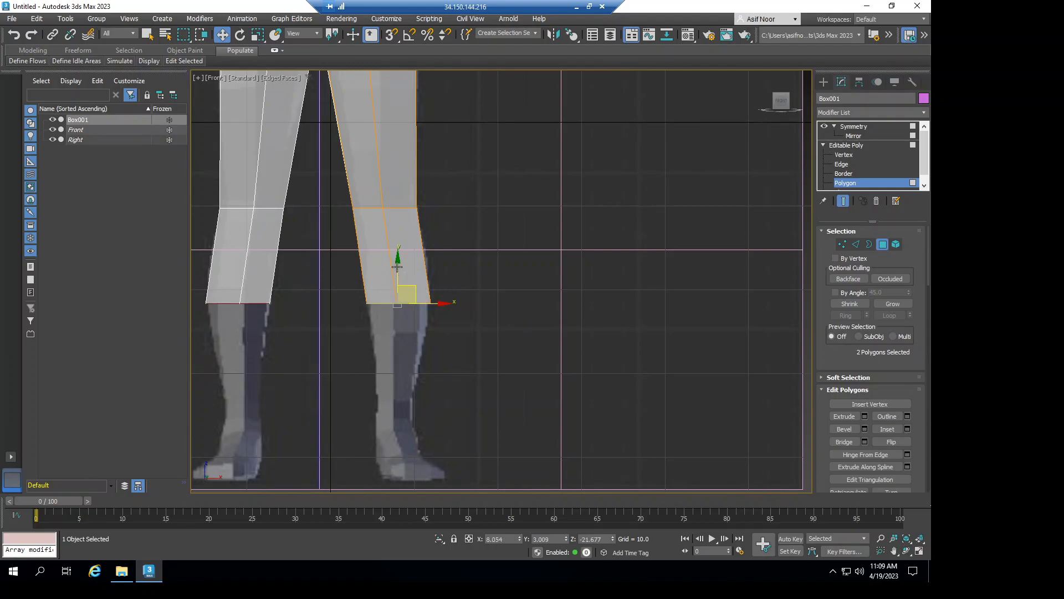
# Extrude the calf's two bottom polygons about 15.9 units down to the reference ankle and narrow them in the side view.
pyautogui.keyDown('shift'); pyautogui.moveTo(398, 258); pyautogui.dragTo(400, 390); pyautogui.keyUp('shift')
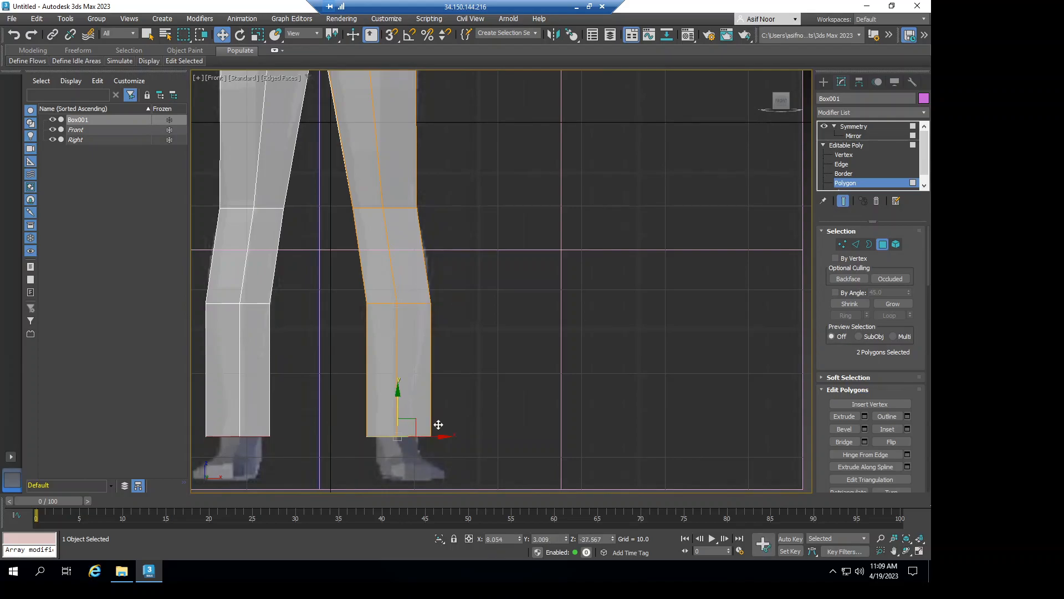
pyautogui.press('r')
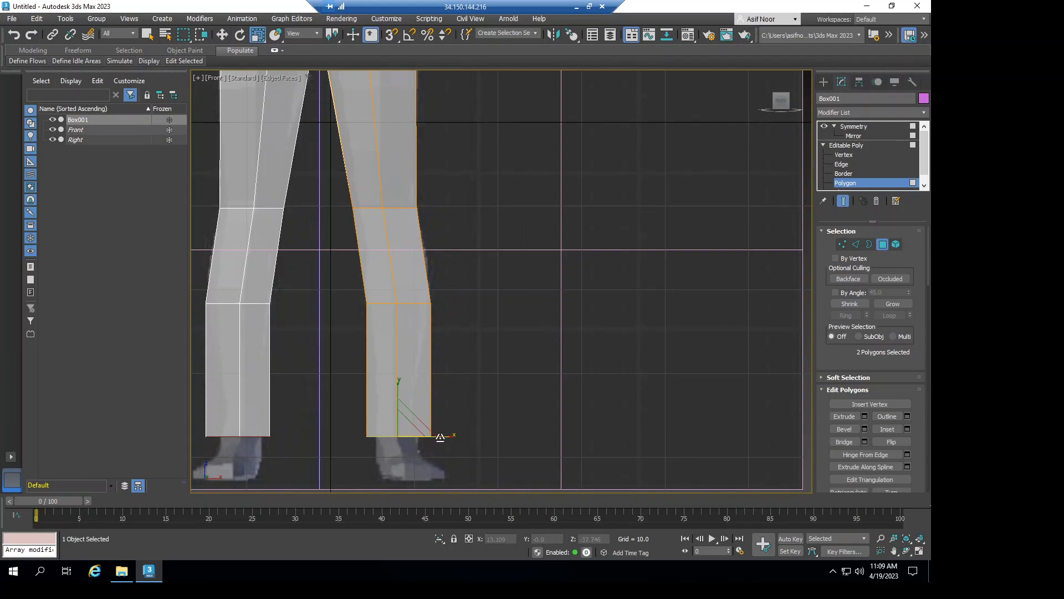
pyautogui.moveTo(441, 437); pyautogui.dragTo(417, 436)
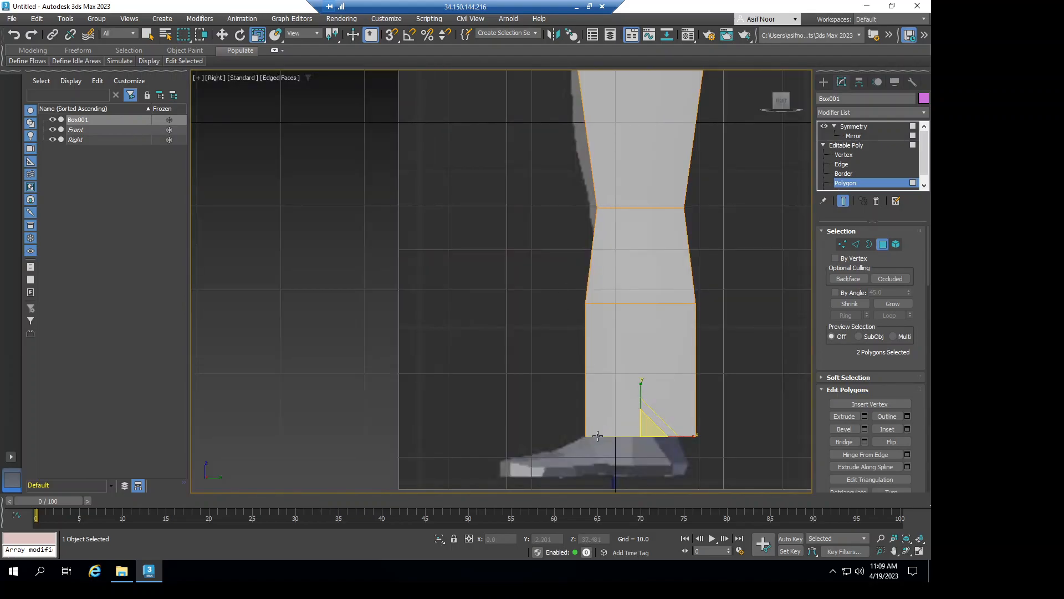
pyautogui.moveTo(686, 436); pyautogui.dragTo(658, 437)
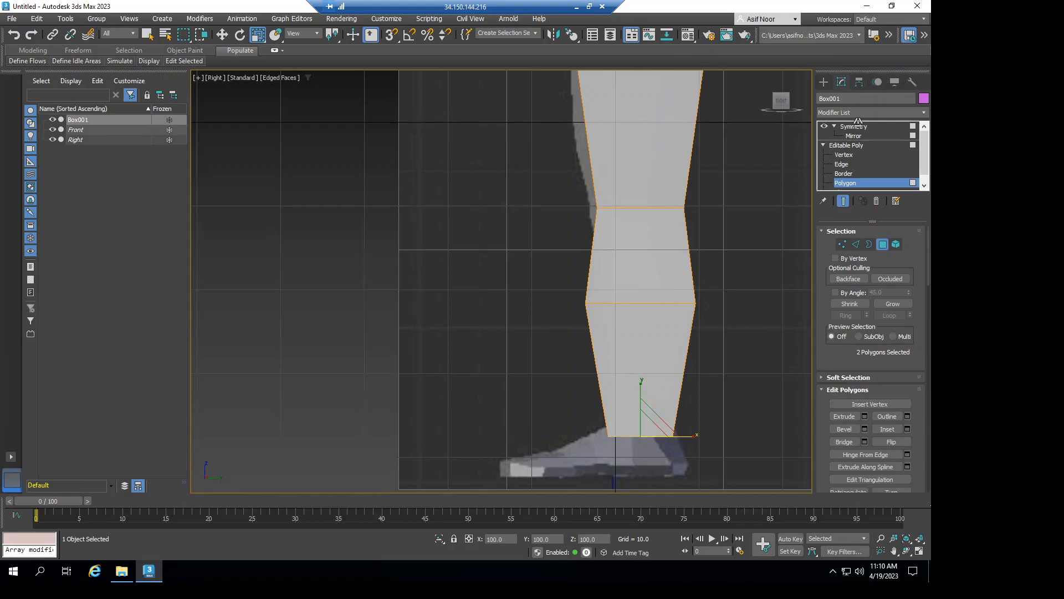
# Move the front knee vertices forward and the front calf vertices about 1.1 units backward to follow the side reference.
pyautogui.click(844, 154)
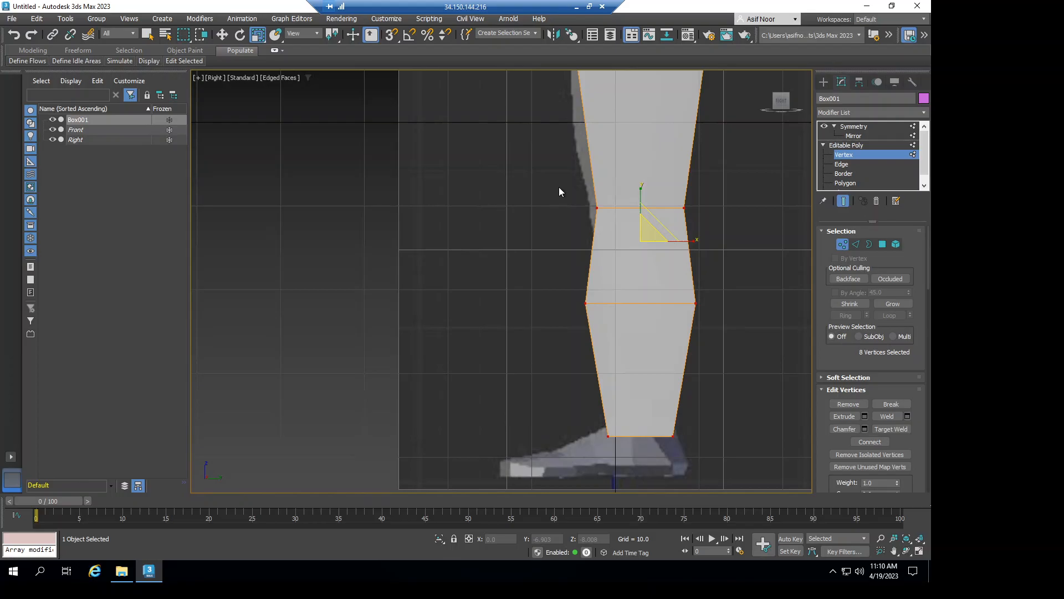
pyautogui.press('w')
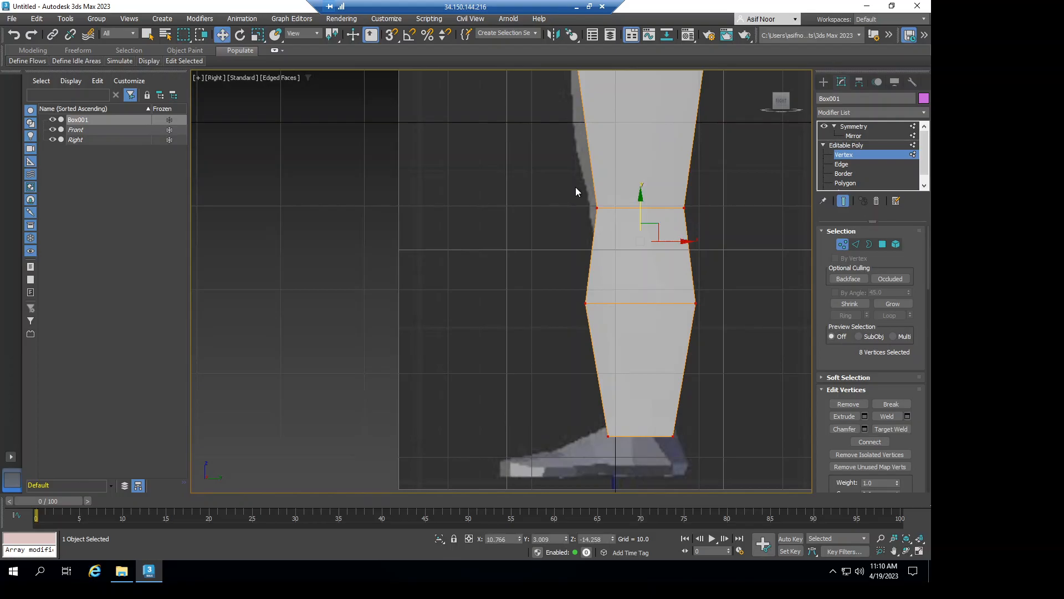
pyautogui.moveTo(613, 222)
pyautogui.mouseDown()
pyautogui.moveTo(636, 208)
pyautogui.moveTo(628, 207)
pyautogui.mouseUp()
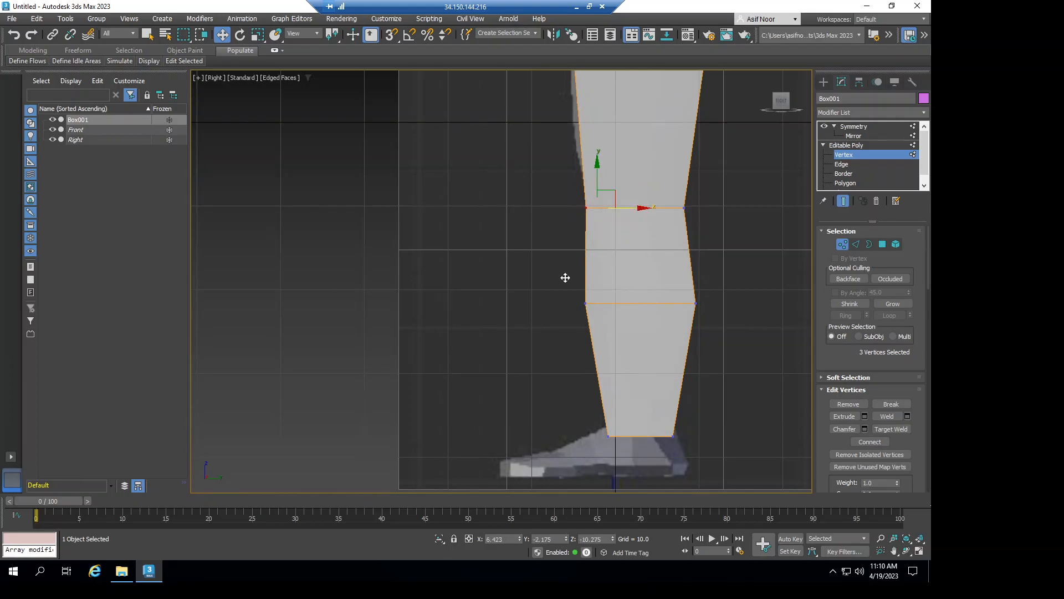
pyautogui.moveTo(606, 318); pyautogui.dragTo(636, 304)
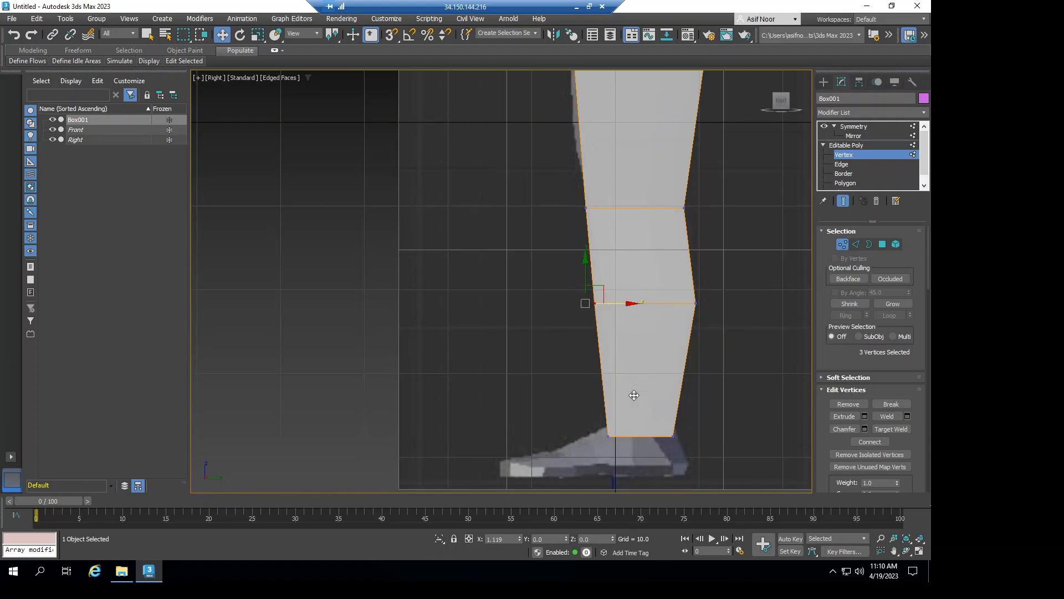
# Extrude the two bottom polygons of the ankle about 4.8 units down to the reference sole.
pyautogui.click(854, 183)
pyautogui.moveTo(663, 198); pyautogui.dragTo(634, 145, button='middle')
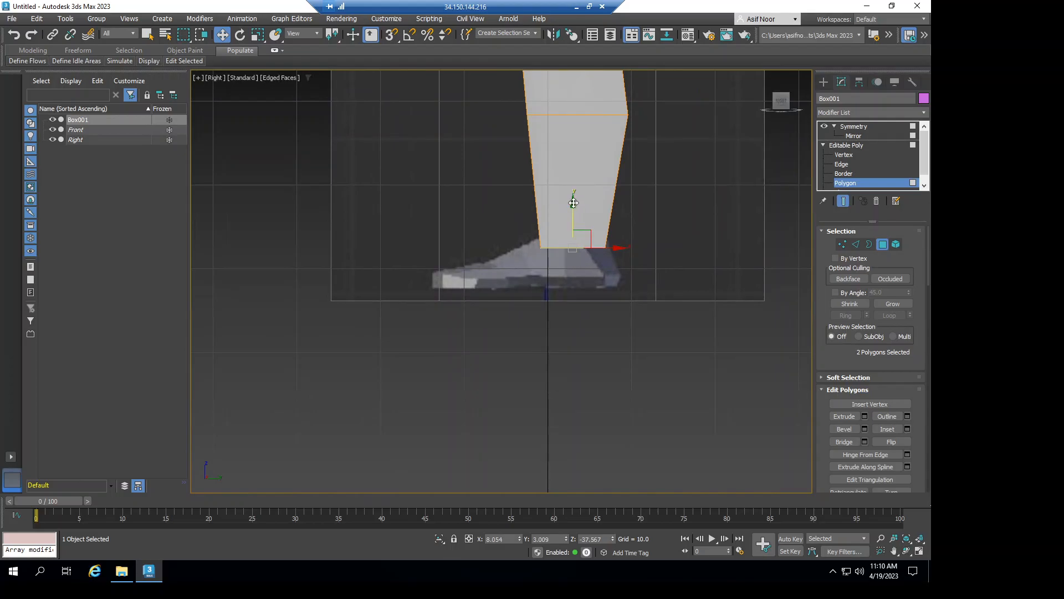
pyautogui.moveTo(574, 203); pyautogui.dragTo(574, 244)
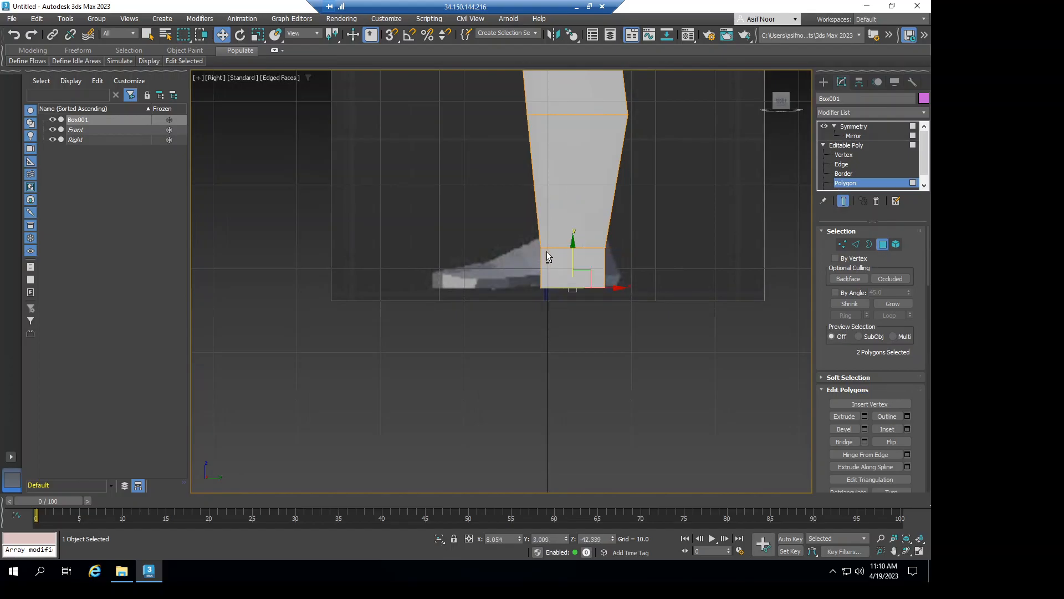
# Extrude the two front polygons below the ankle forward to the reference toes to form the foot.
pyautogui.keyDown('alt'); pyautogui.moveTo(622, 272); pyautogui.dragTo(559, 265, button='middle'); pyautogui.keyUp('alt')
pyautogui.click(543, 272)
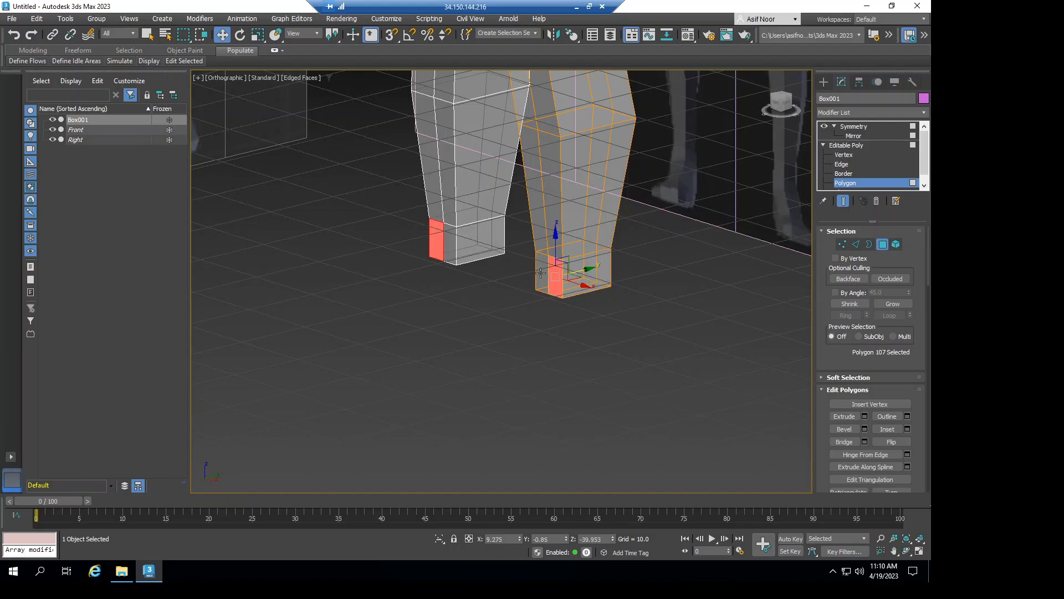
pyautogui.keyDown('ctrl'); pyautogui.click(541, 273); pyautogui.keyUp('ctrl')
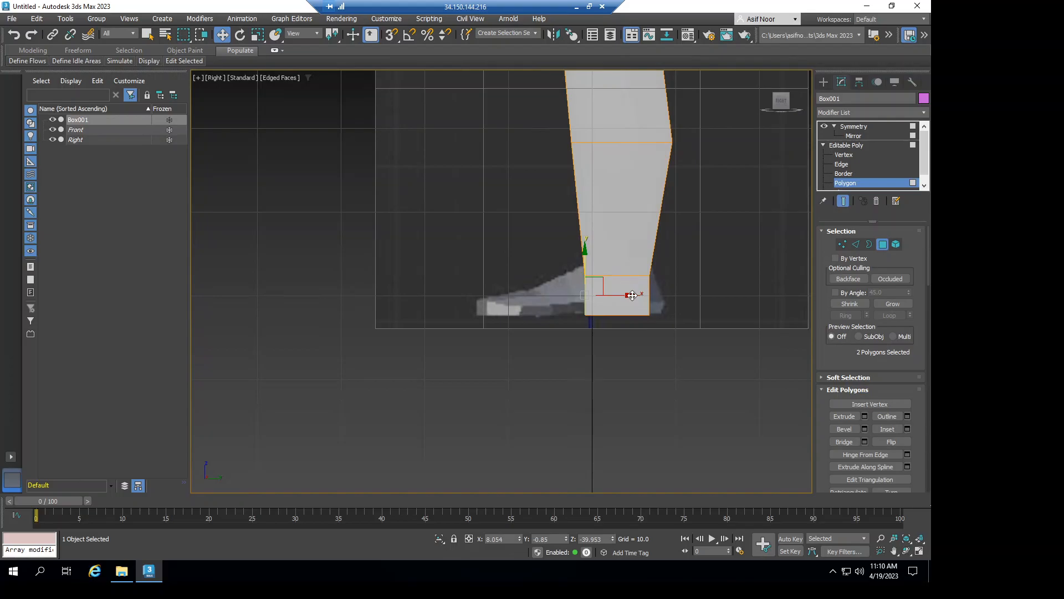
pyautogui.moveTo(632, 295); pyautogui.dragTo(525, 295)
# Move the front ankle vertices up and forward and the heel vertices slightly backward to match the reference foot.
pyautogui.click(849, 155)
pyautogui.click(568, 250)
pyautogui.moveTo(601, 286); pyautogui.dragTo(674, 337)
pyautogui.click(639, 262)
pyautogui.moveTo(690, 296); pyautogui.dragTo(697, 295)
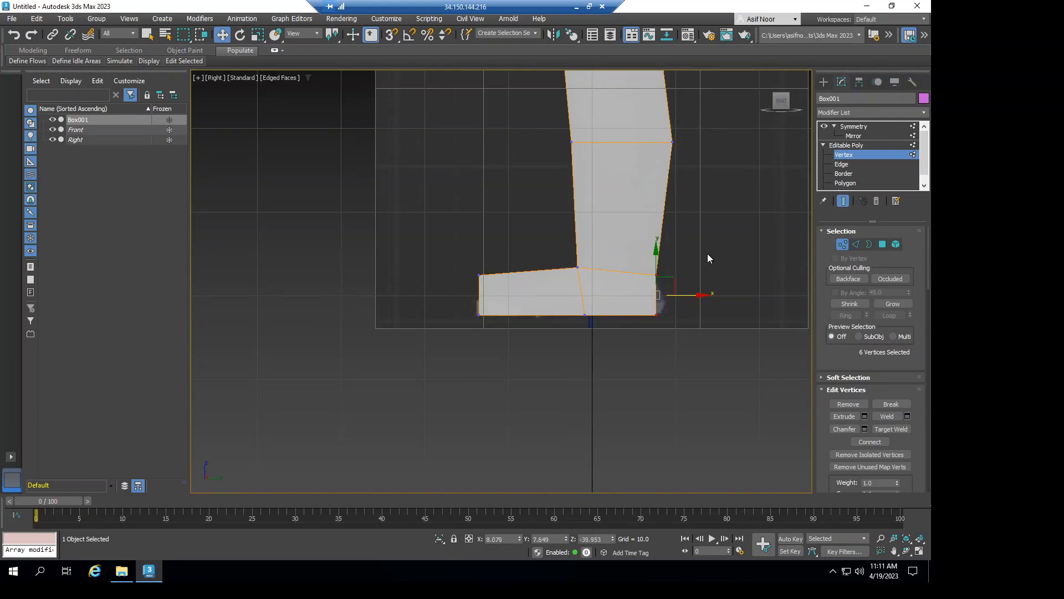
# Examine the whole figure from the side and the front, checking the head and torso against the reference images.
pyautogui.scroll(-2, 707, 240)
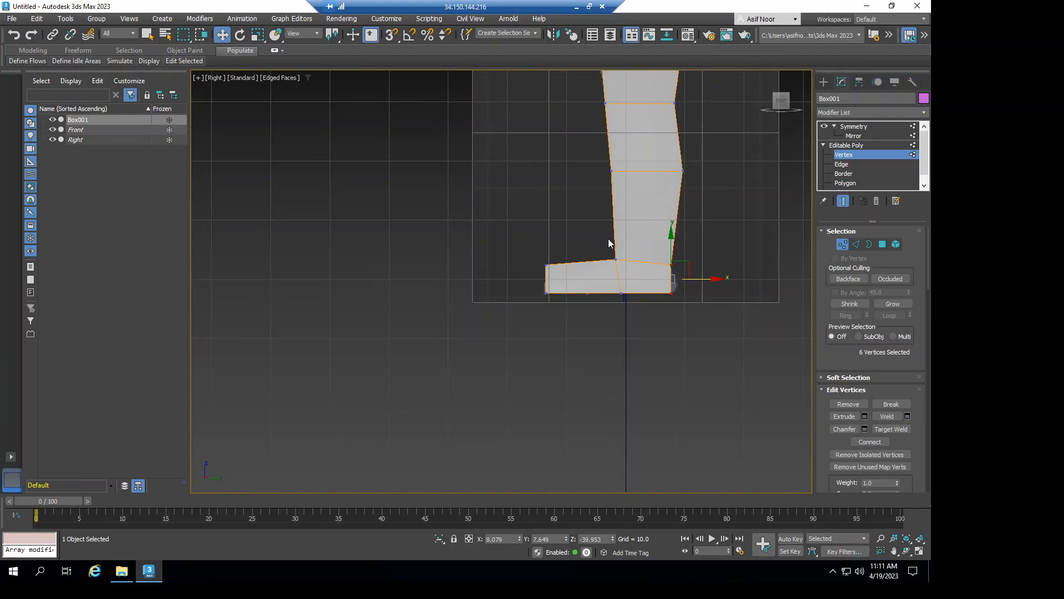
pyautogui.scroll(-2, 566, 209)
pyautogui.moveTo(556, 250); pyautogui.dragTo(535, 258, button='middle')
pyautogui.scroll(-2, 532, 310)
pyautogui.scroll(-2, 536, 258)
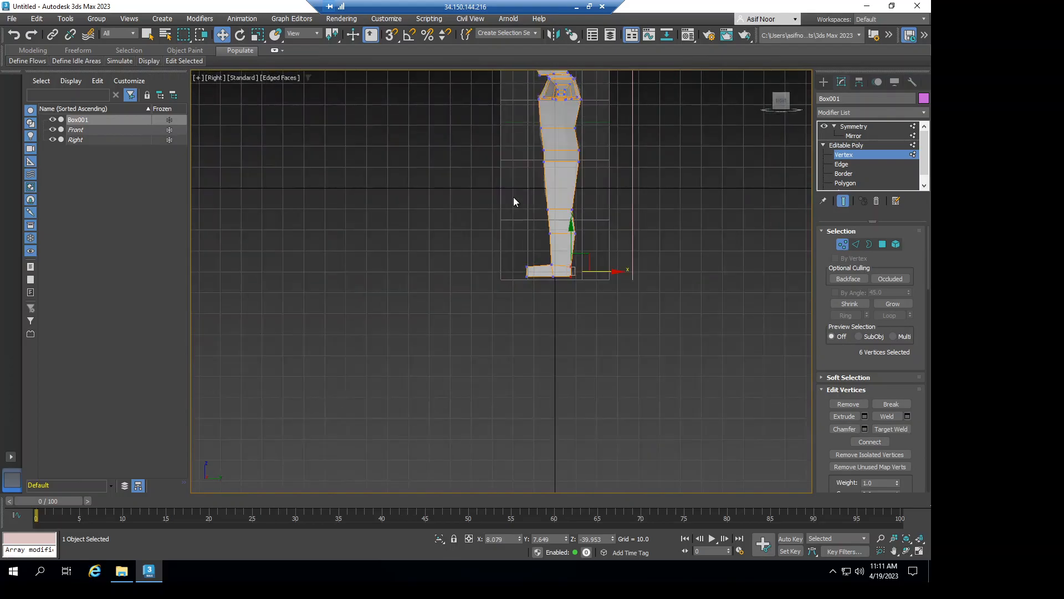
pyautogui.scroll(-2, 526, 252)
pyautogui.moveTo(554, 336); pyautogui.dragTo(563, 310, button='middle')
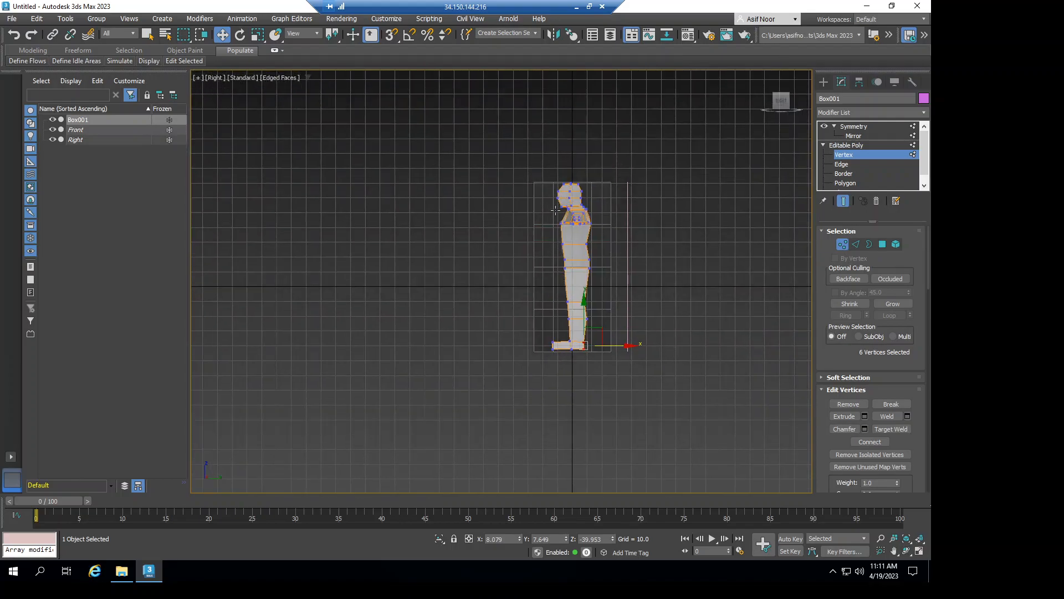
pyautogui.scroll(1, 555, 210)
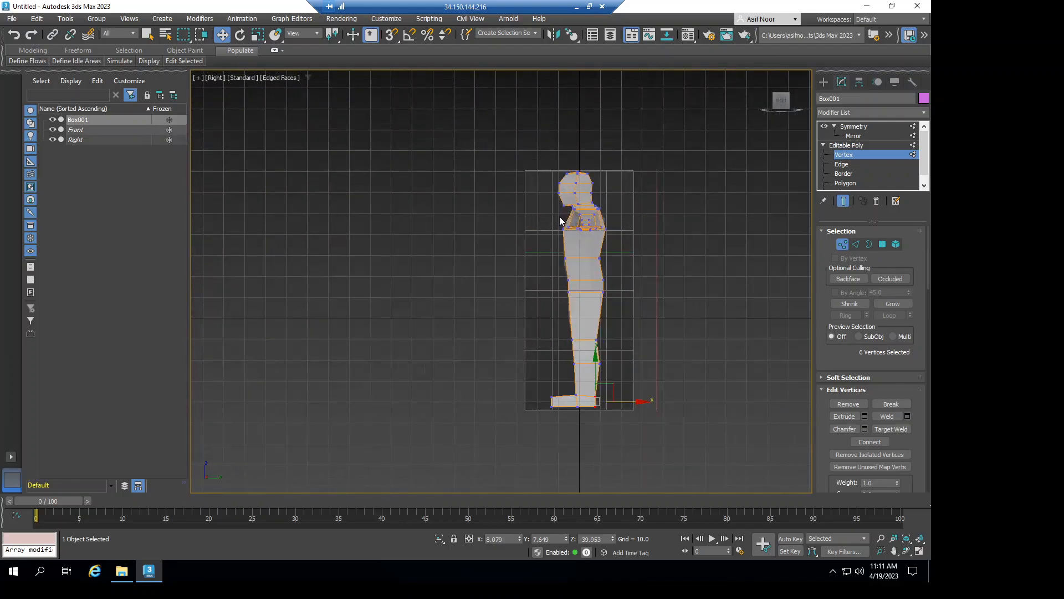
pyautogui.scroll(1, 555, 210)
pyautogui.keyDown('alt'); pyautogui.moveTo(628, 299); pyautogui.dragTo(628, 201, button='middle'); pyautogui.keyUp('alt')
pyautogui.scroll(2, 631, 199)
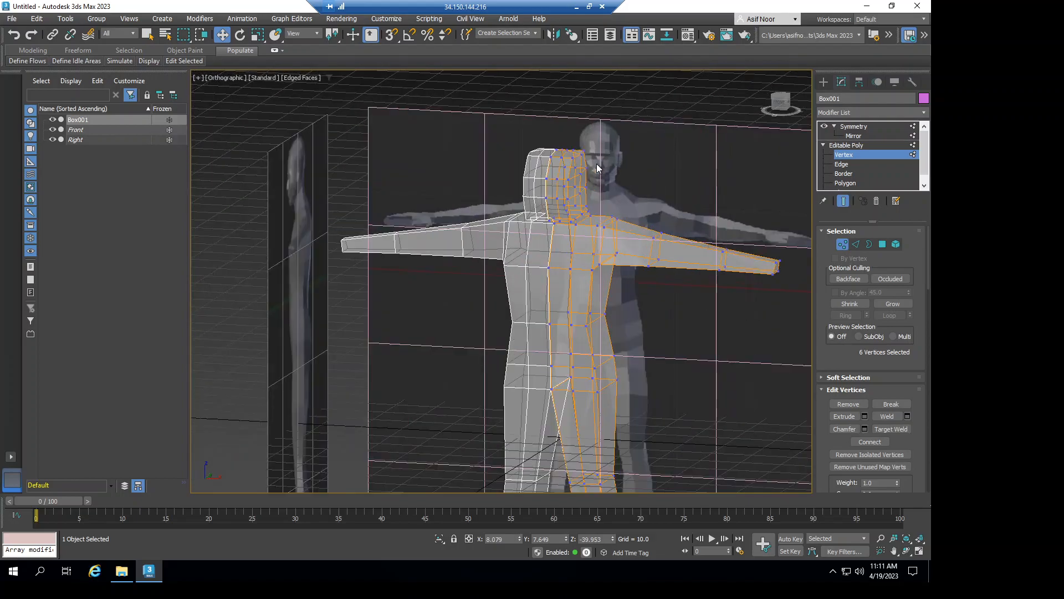
pyautogui.scroll(2, 596, 164)
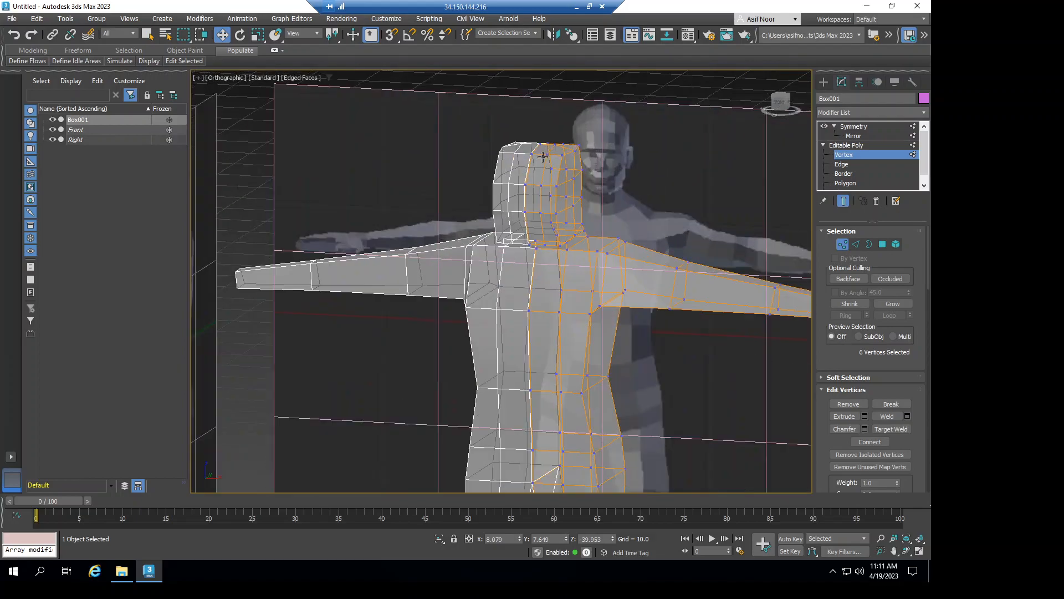
# Move the three vertical edges at the outer front corner of the head about 1.6 units backward in the side view.
pyautogui.click(842, 164)
pyautogui.click(574, 177)
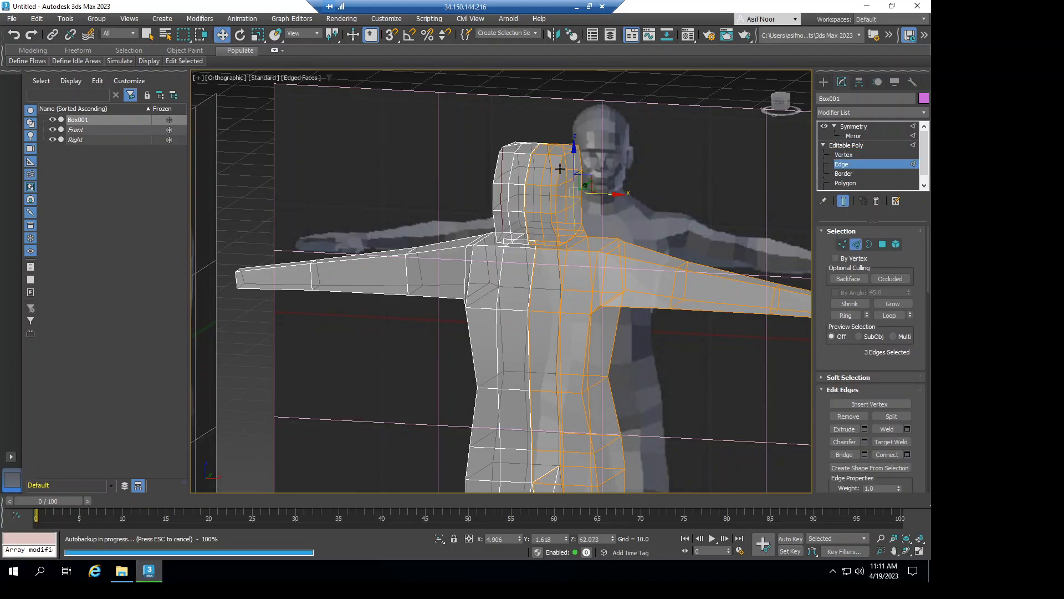
pyautogui.click(560, 168)
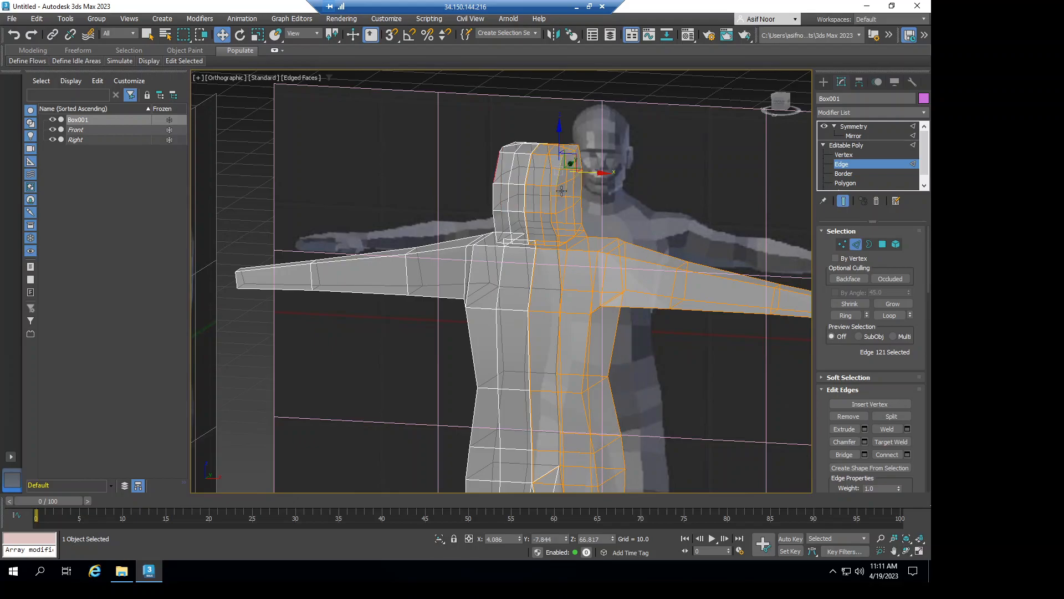
pyautogui.scroll(-2, 561, 190)
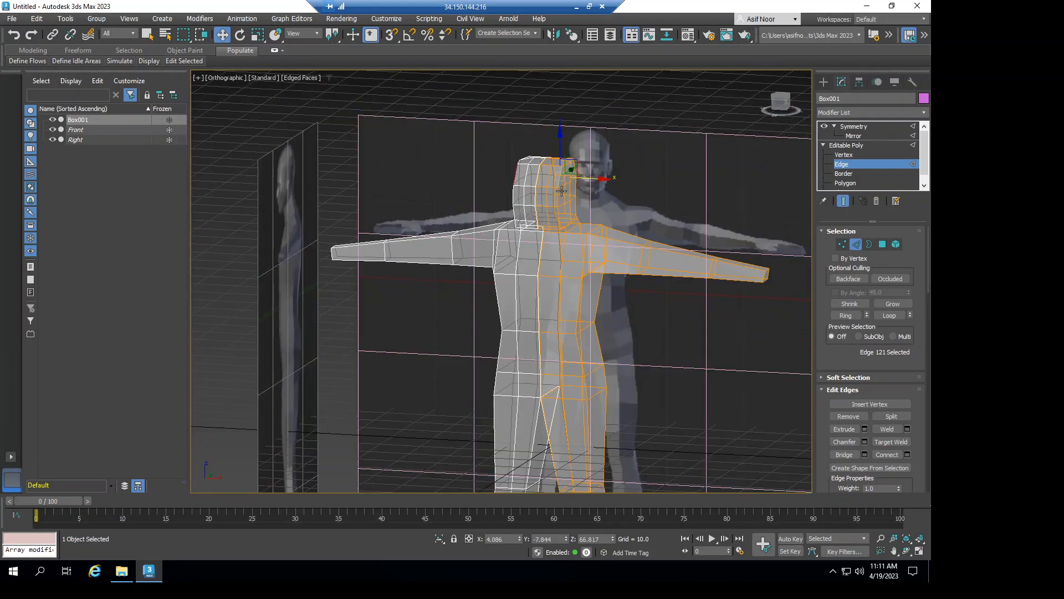
pyautogui.scroll(1, 561, 191)
pyautogui.scroll(1, 560, 192)
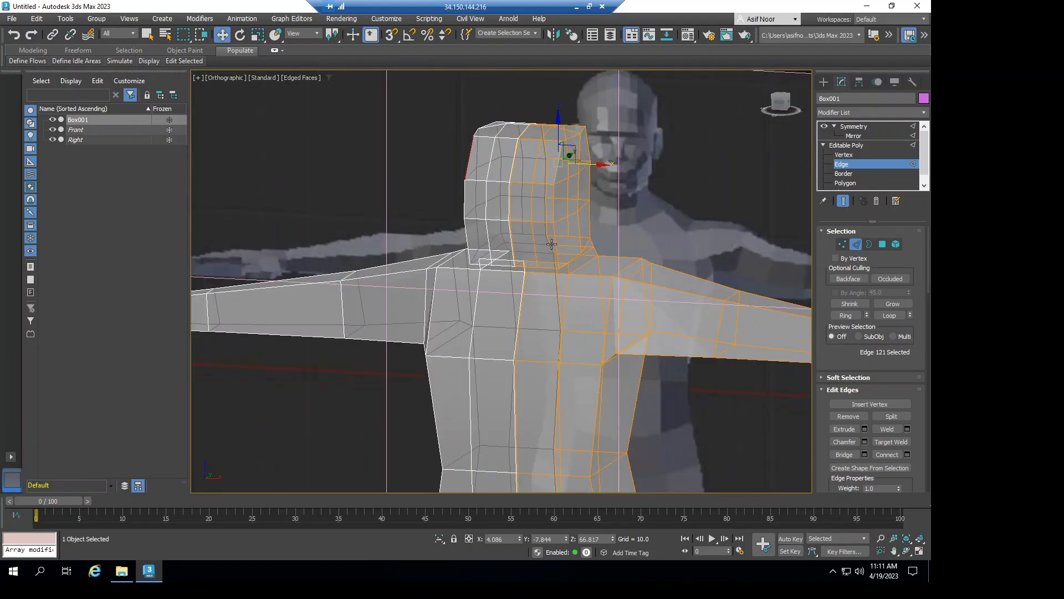
pyautogui.keyDown('ctrl'); pyautogui.click(551, 183); pyautogui.keyUp('ctrl')
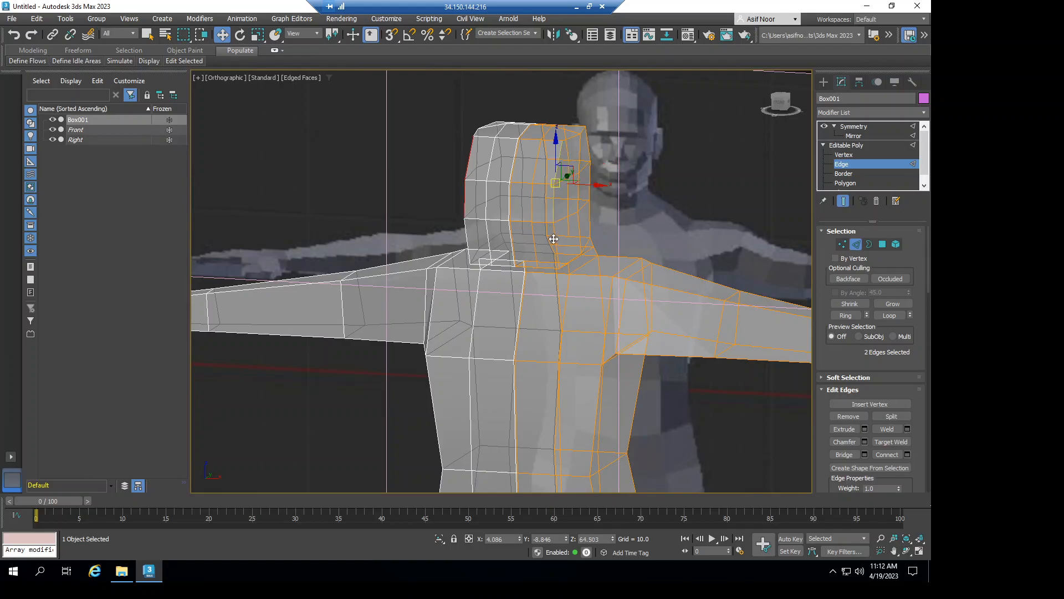
pyautogui.keyDown('ctrl'); pyautogui.click(558, 259); pyautogui.keyUp('ctrl')
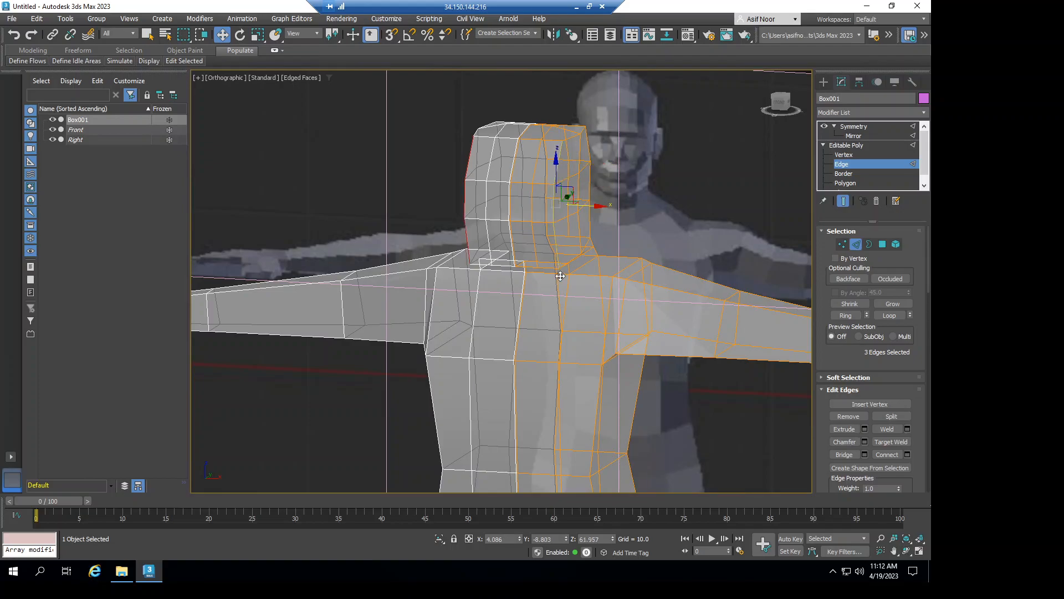
pyautogui.click(790, 105)
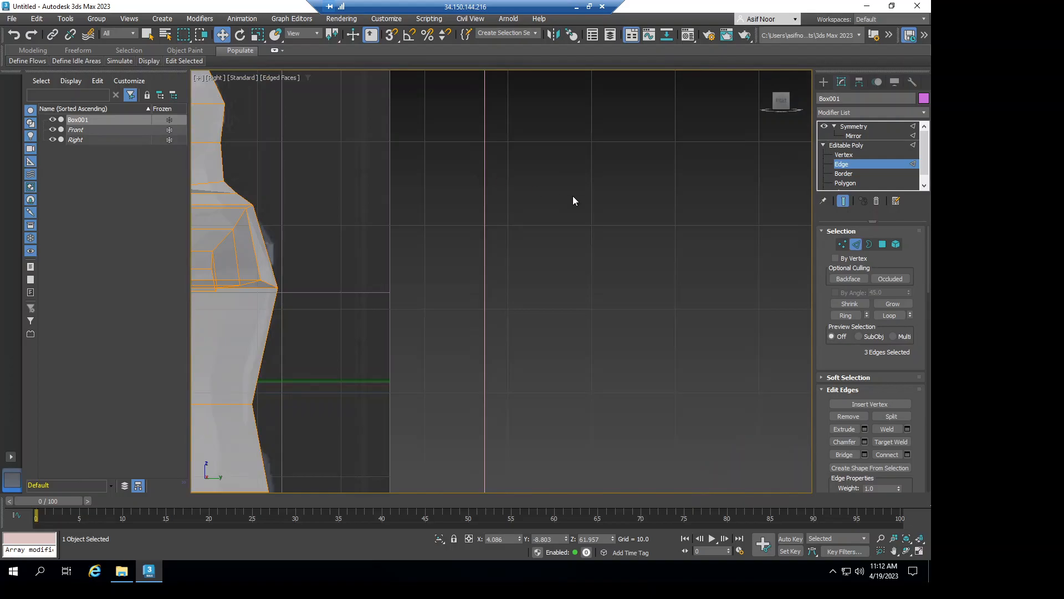
pyautogui.moveTo(770, 253); pyautogui.dragTo(433, 194, button='middle')
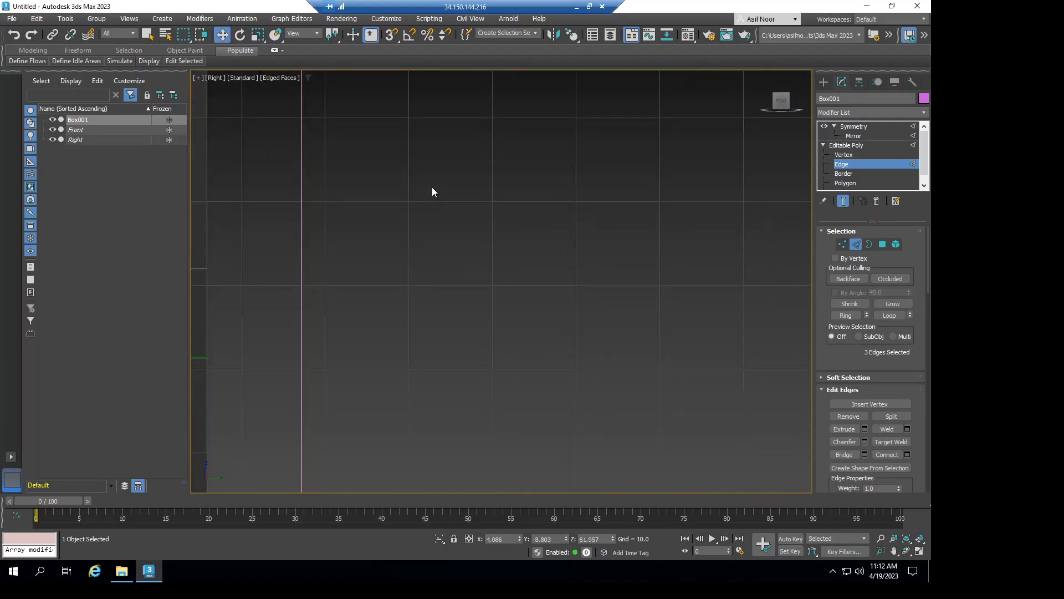
pyautogui.click(907, 539)
pyautogui.keyDown('shift'); pyautogui.moveTo(524, 271); pyautogui.dragTo(597, 271); pyautogui.keyUp('shift')
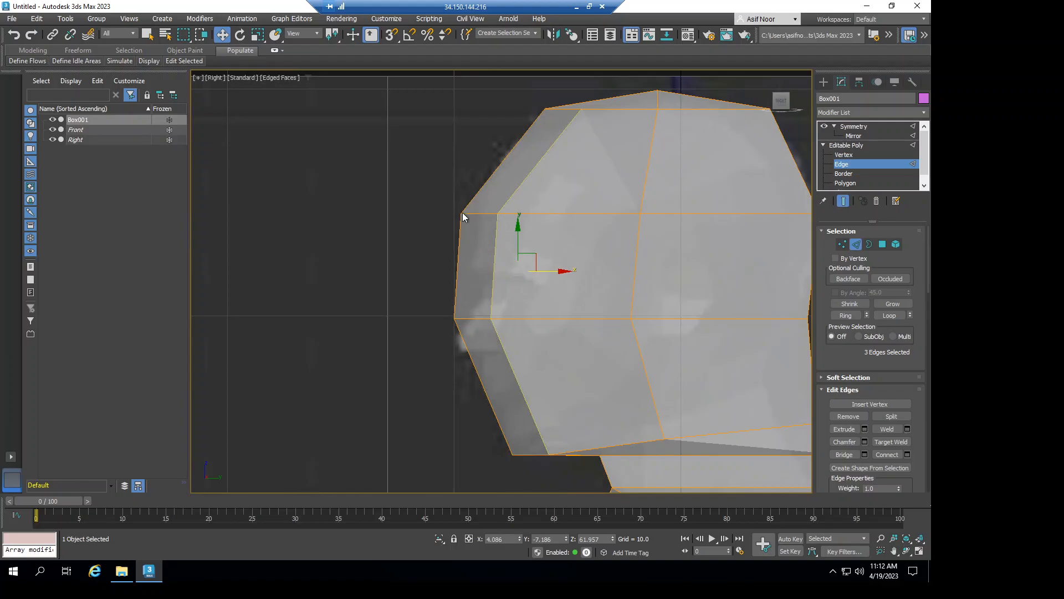
# Move the three vertical edges at the outer back corner of the head slightly forward to round the back of the head.
pyautogui.moveTo(504, 219); pyautogui.dragTo(499, 215, button='middle')
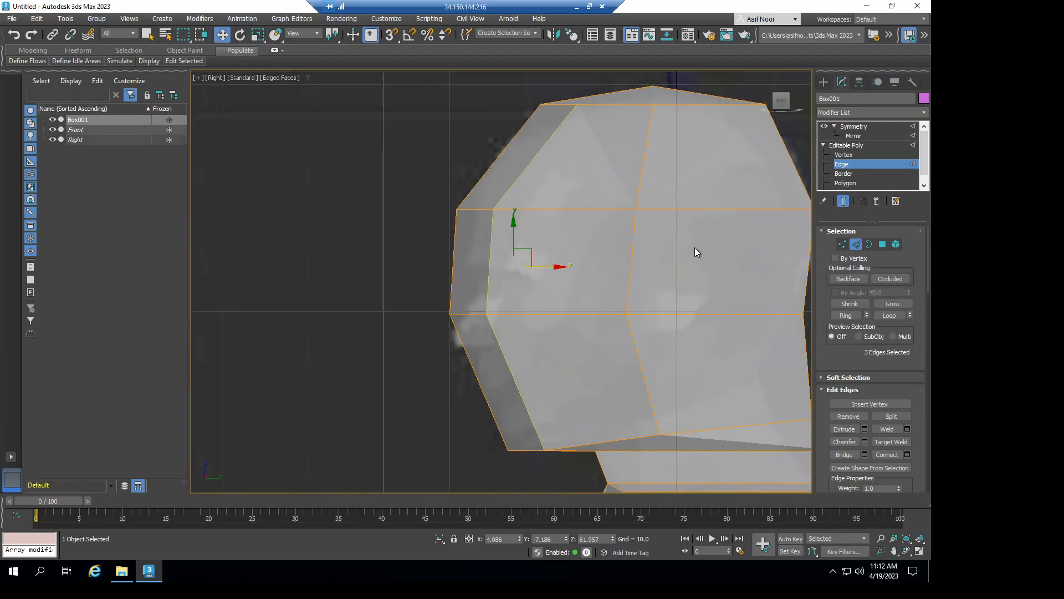
pyautogui.click(787, 155)
pyautogui.moveTo(755, 227); pyautogui.dragTo(628, 212, button='middle')
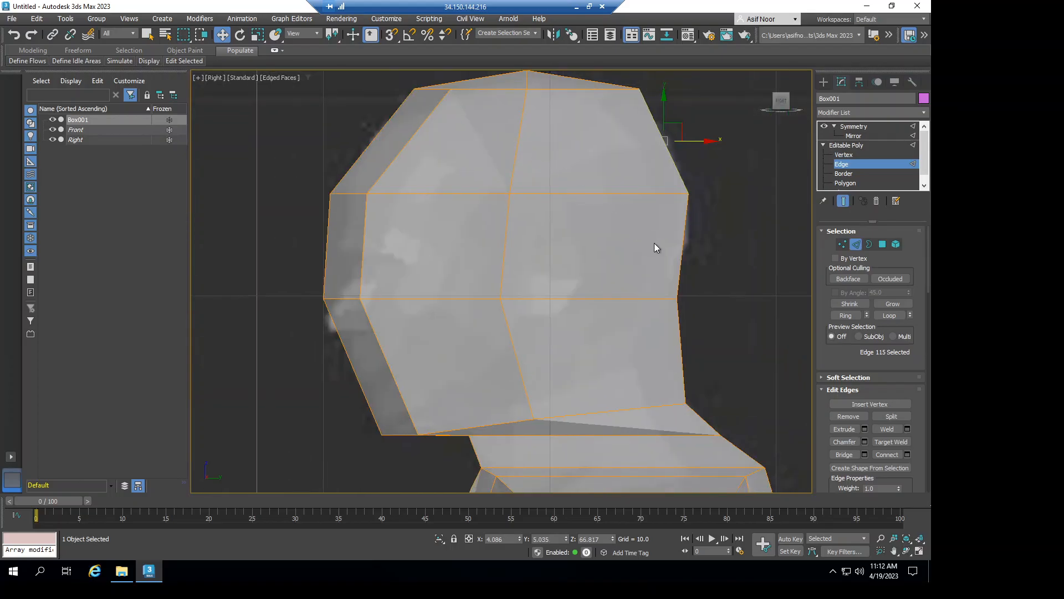
pyautogui.keyDown('ctrl'); pyautogui.click(684, 248); pyautogui.keyUp('ctrl')
pyautogui.keyDown('ctrl'); pyautogui.click(682, 345); pyautogui.keyUp('ctrl')
pyautogui.moveTo(718, 246)
pyautogui.keyDown('shift'); pyautogui.mouseDown()
pyautogui.moveTo(690, 249)
pyautogui.moveTo(693, 238)
pyautogui.mouseUp(); pyautogui.keyUp('shift')
pyautogui.moveTo(588, 208); pyautogui.dragTo(527, 178, button='middle')
pyautogui.scroll(-3, 526, 179)
pyautogui.scroll(-3, 526, 179)
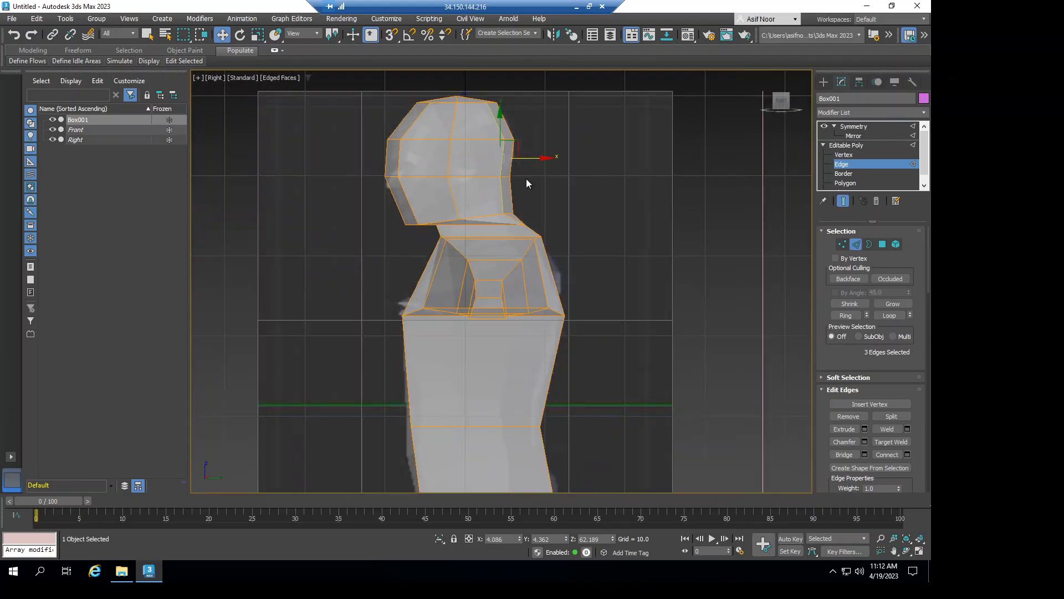
pyautogui.keyDown('alt'); pyautogui.moveTo(574, 220); pyautogui.dragTo(620, 229, button='middle'); pyautogui.keyUp('alt')
pyautogui.scroll(-6, 640, 231)
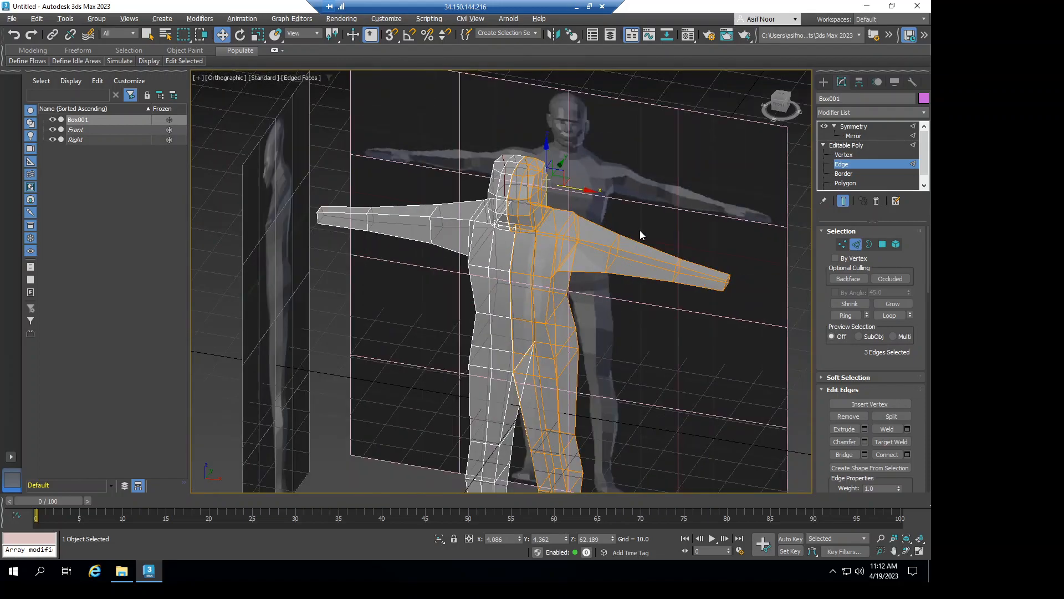
pyautogui.scroll(2, 635, 299)
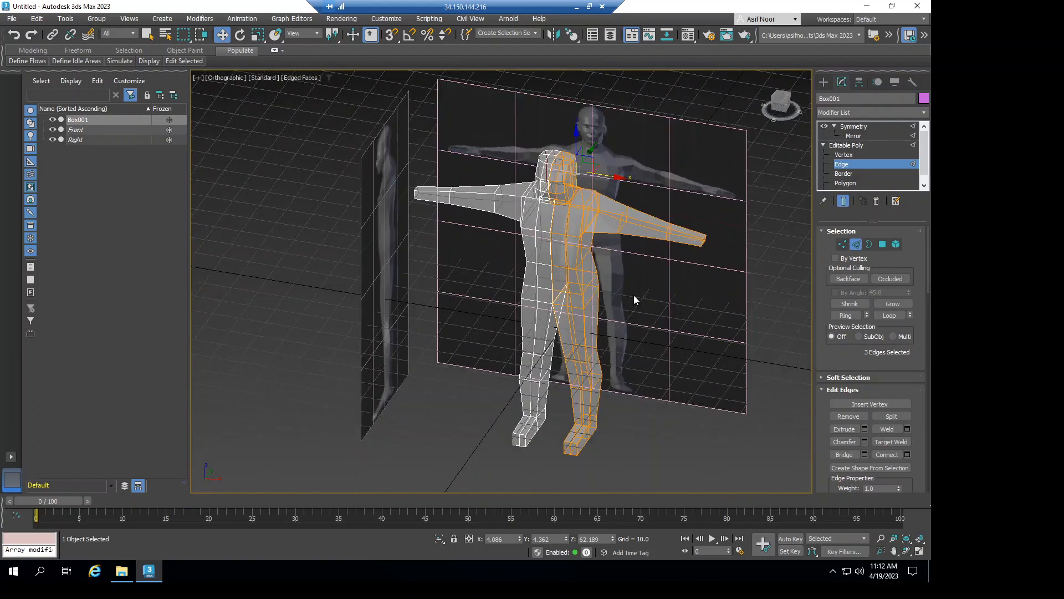
# Leave edge editing, reselect the whole character and turn off its See-Through display.
pyautogui.click(669, 421)
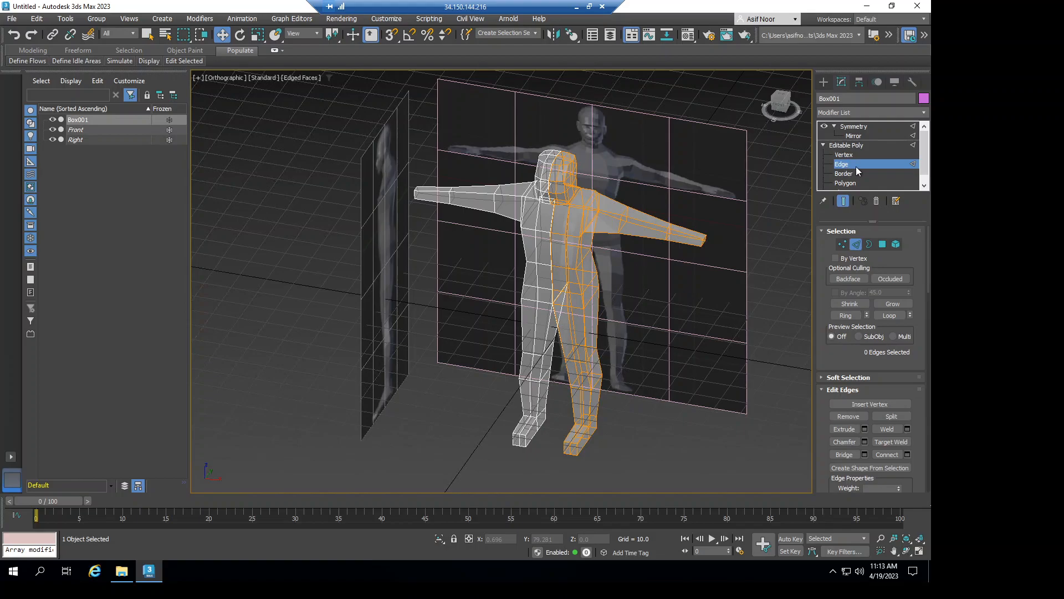
pyautogui.click(844, 145)
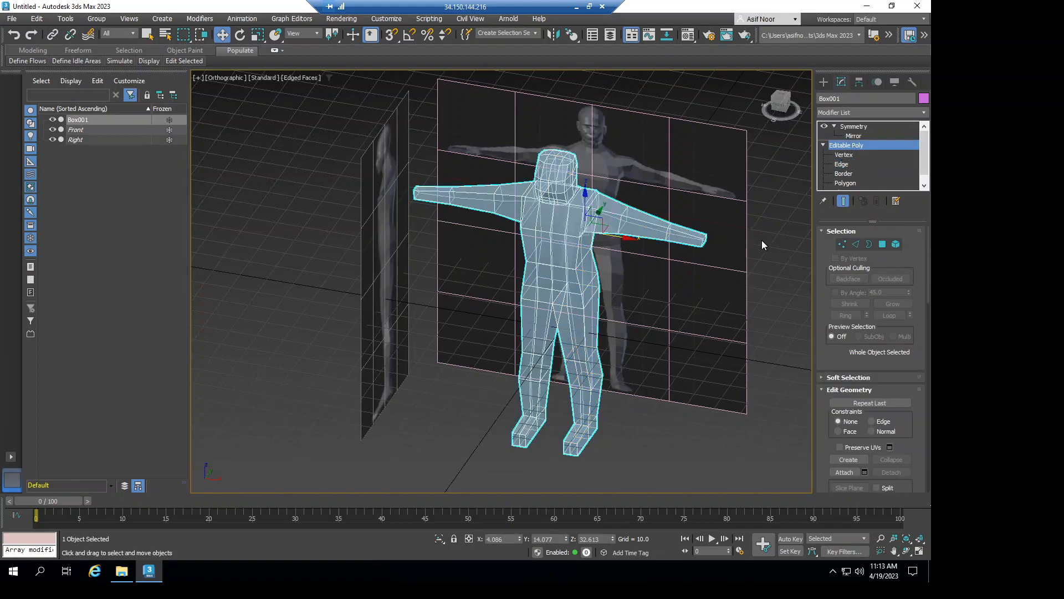
pyautogui.click(719, 244)
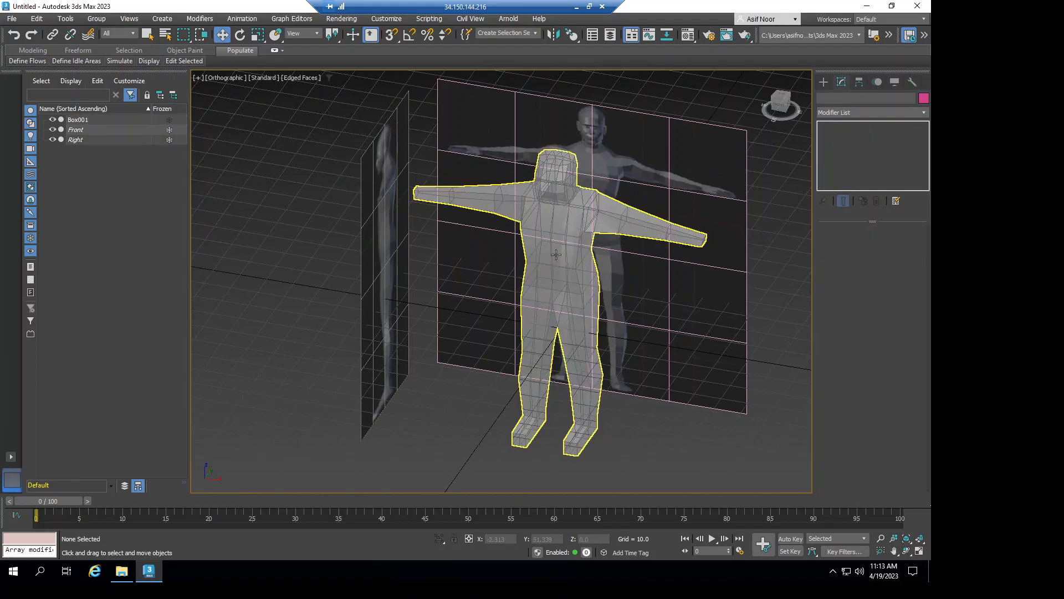
pyautogui.click(571, 244)
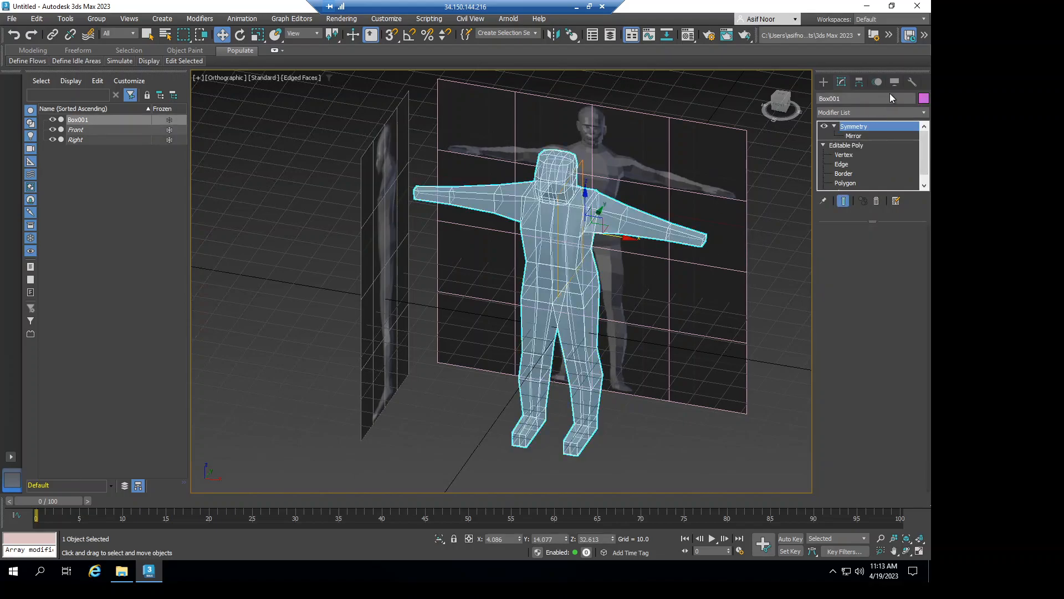
pyautogui.click(896, 82)
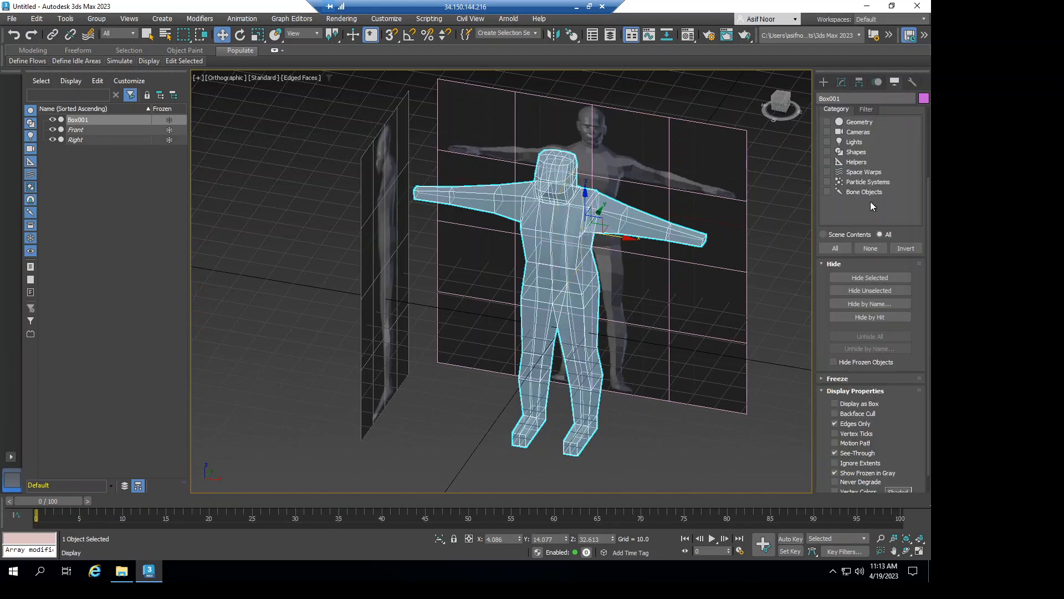
pyautogui.click(835, 453)
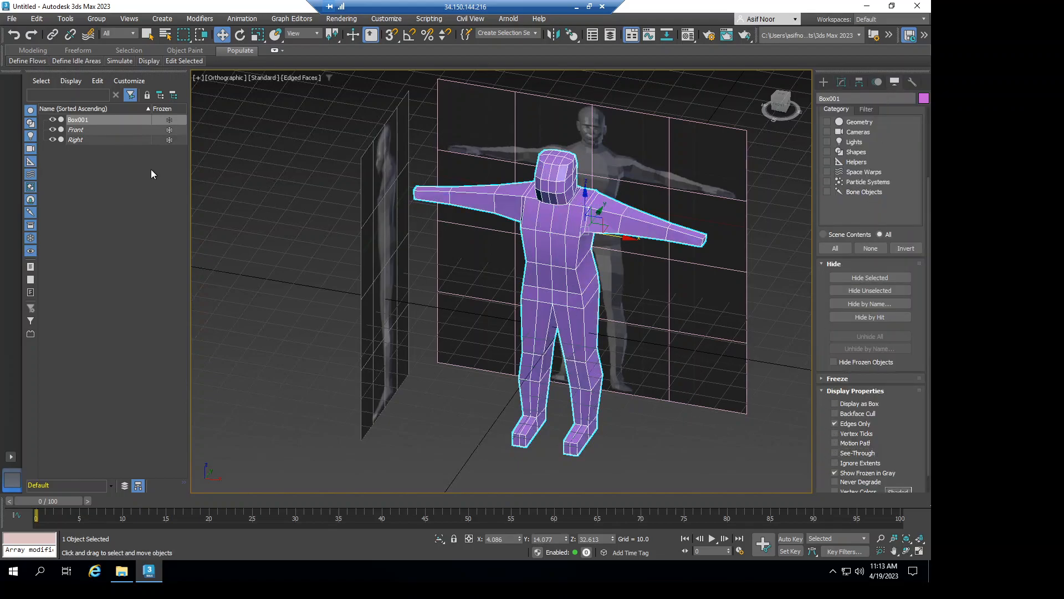
# Hide the Front and Right reference planes and view the finished character from another angle.
pyautogui.click(53, 131)
pyautogui.click(52, 140)
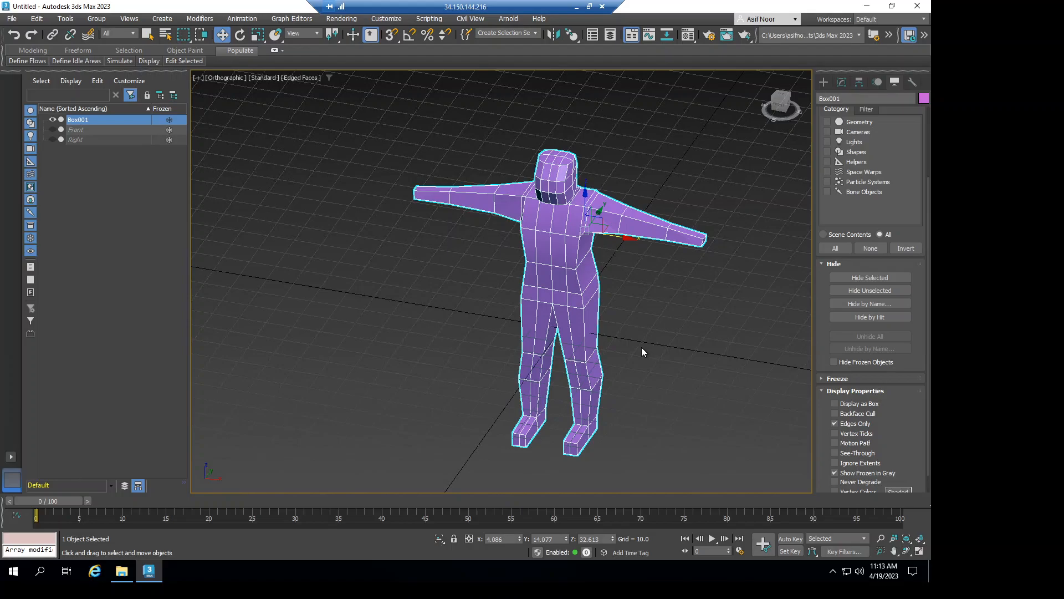
pyautogui.keyDown('alt'); pyautogui.moveTo(630, 272); pyautogui.dragTo(707, 352, button='middle'); pyautogui.keyUp('alt')
pyautogui.keyDown('alt'); pyautogui.moveTo(704, 312); pyautogui.dragTo(619, 294, button='middle'); pyautogui.keyUp('alt')
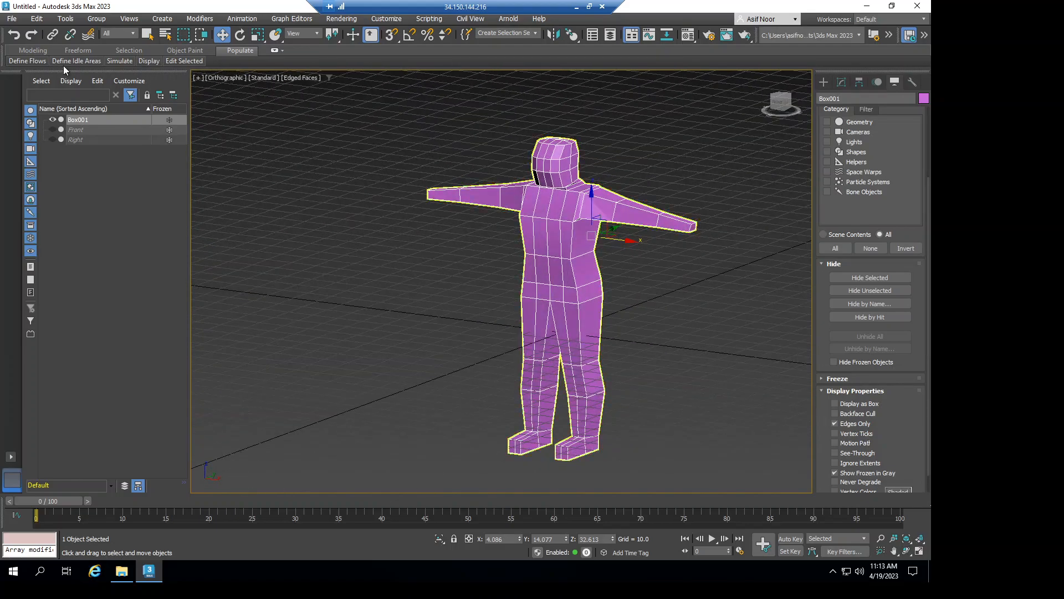